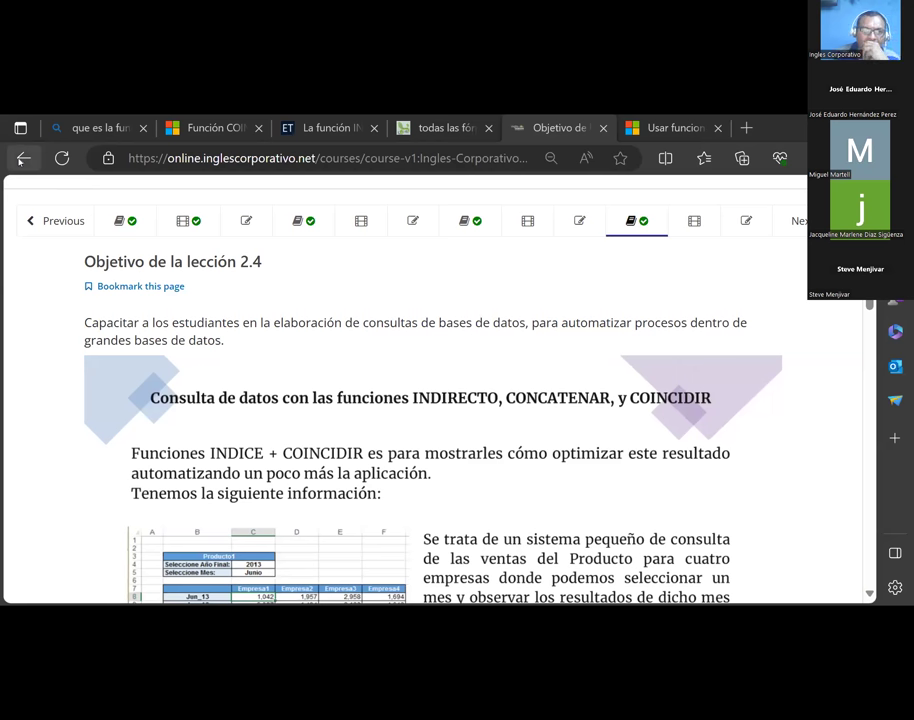
Go back to the dashboard and resume Excel Avanzado at the 2.1 Comparación de datos unit
click(22, 158)
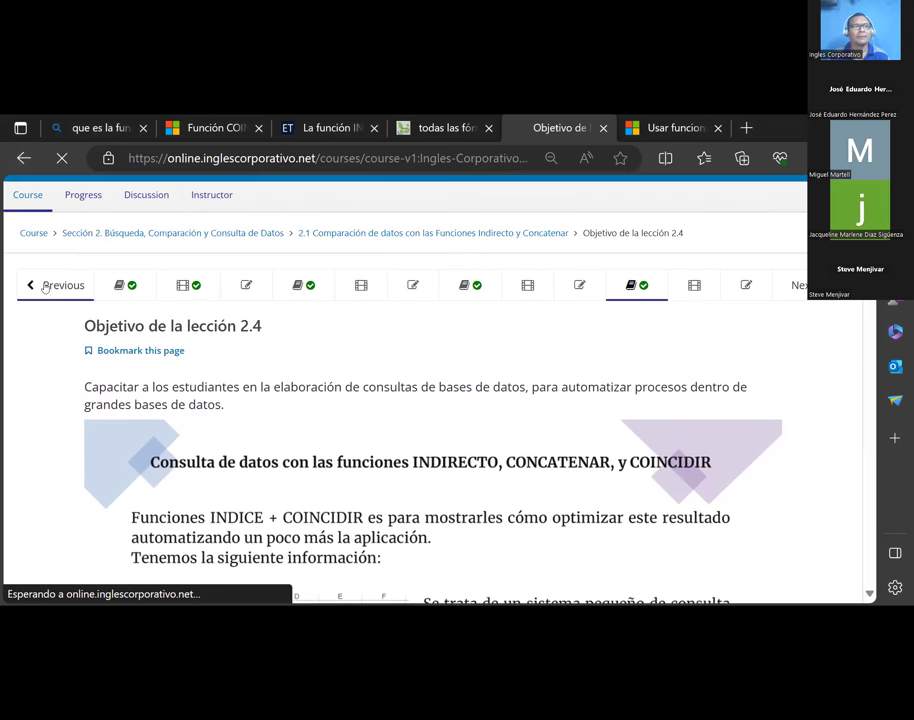
click(44, 286)
click(45, 286)
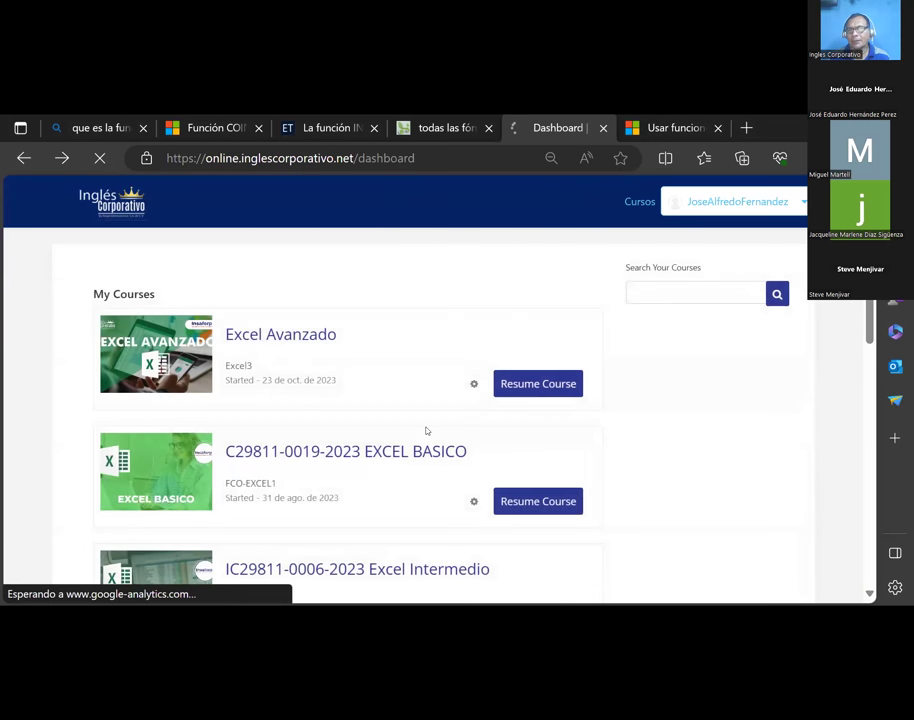
click(316, 373)
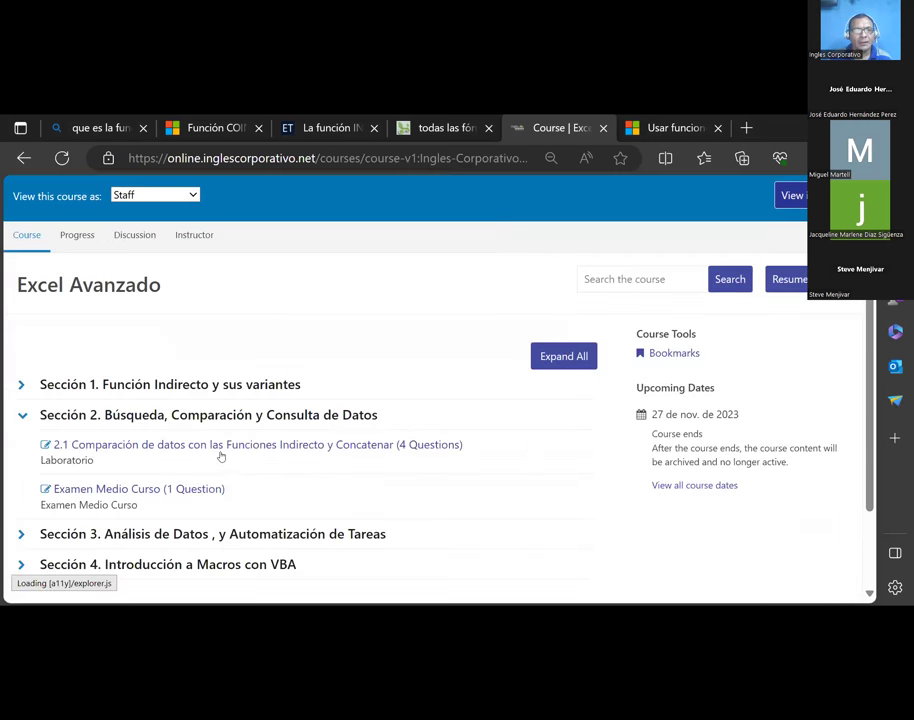
click(230, 441)
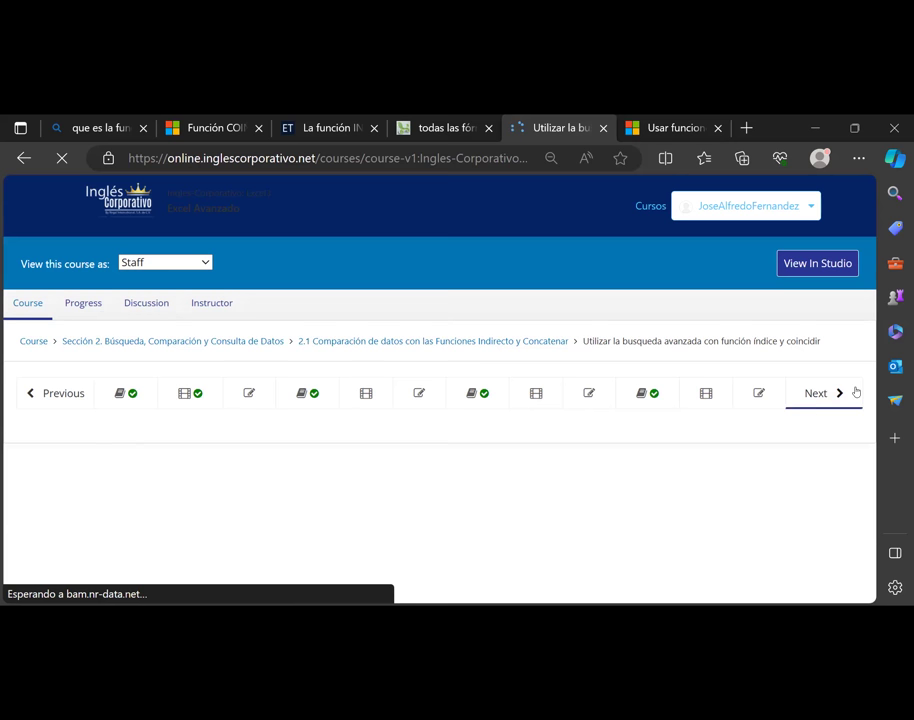
Advance through Laboratorio 7 to the Objetivo de la lección 2.4 page and skim it
click(816, 395)
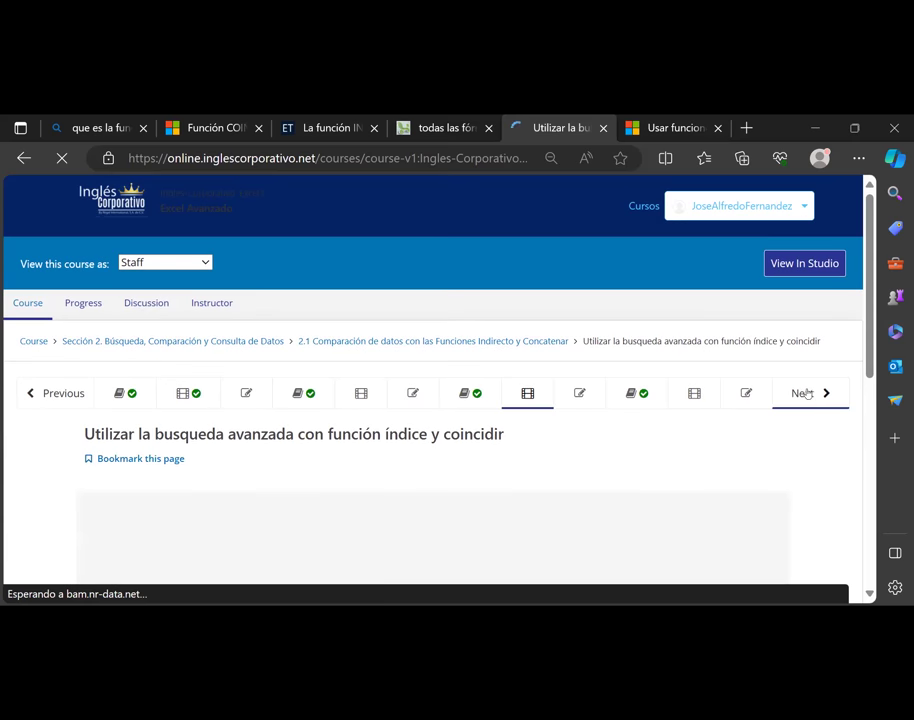
click(811, 393)
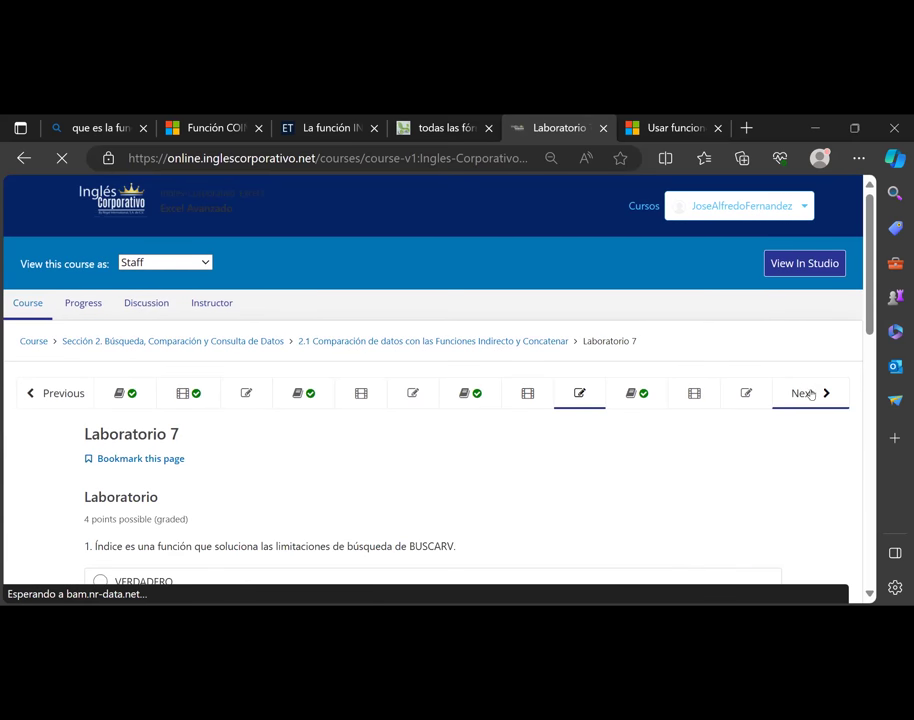
click(811, 393)
scroll(596, 502, down, 1)
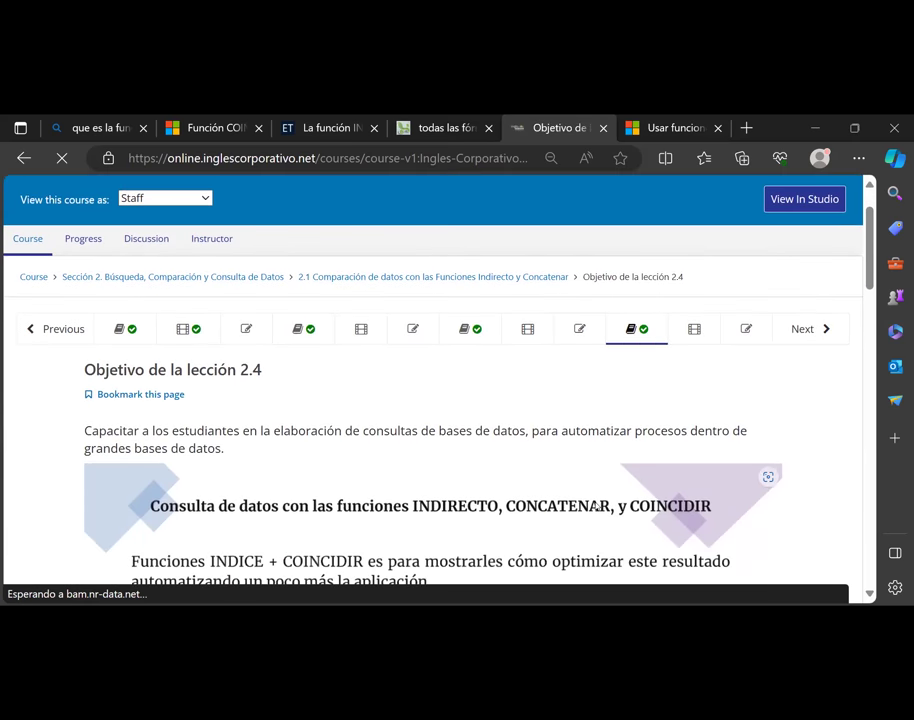
scroll(589, 504, up, 1)
scroll(577, 503, down, 1)
Step back to Objetivo de la lección 2.3, then advance again to lesson 2.4
click(62, 333)
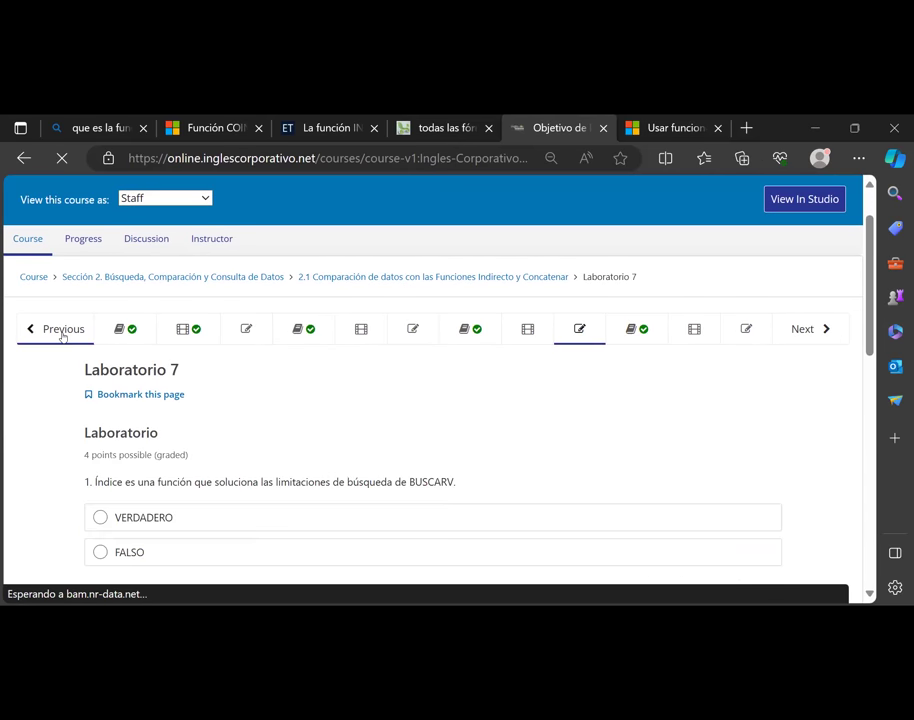
click(62, 330)
click(62, 330)
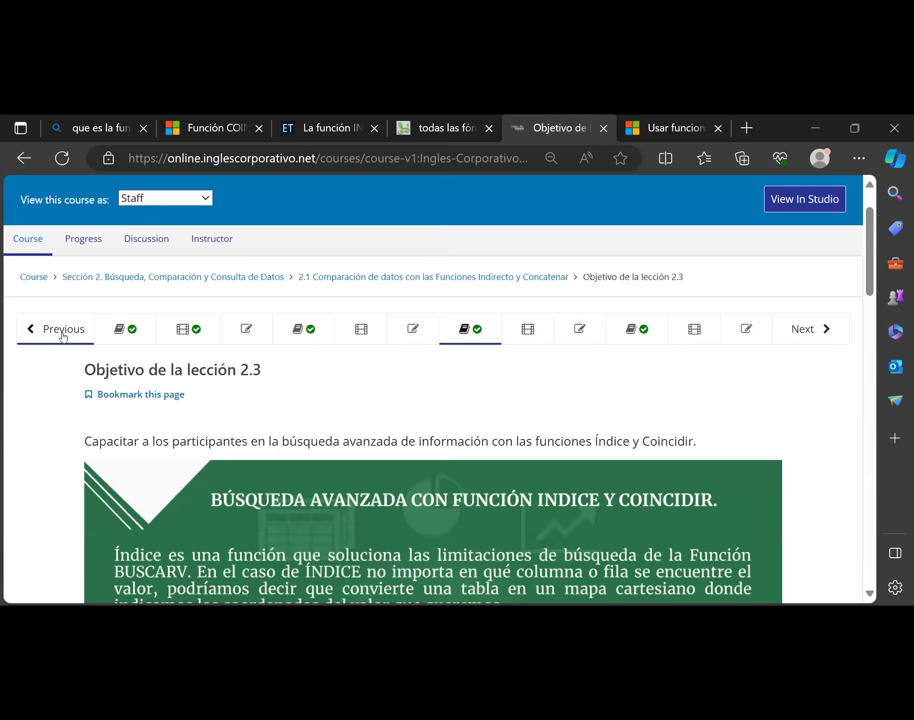
scroll(237, 457, down, 1)
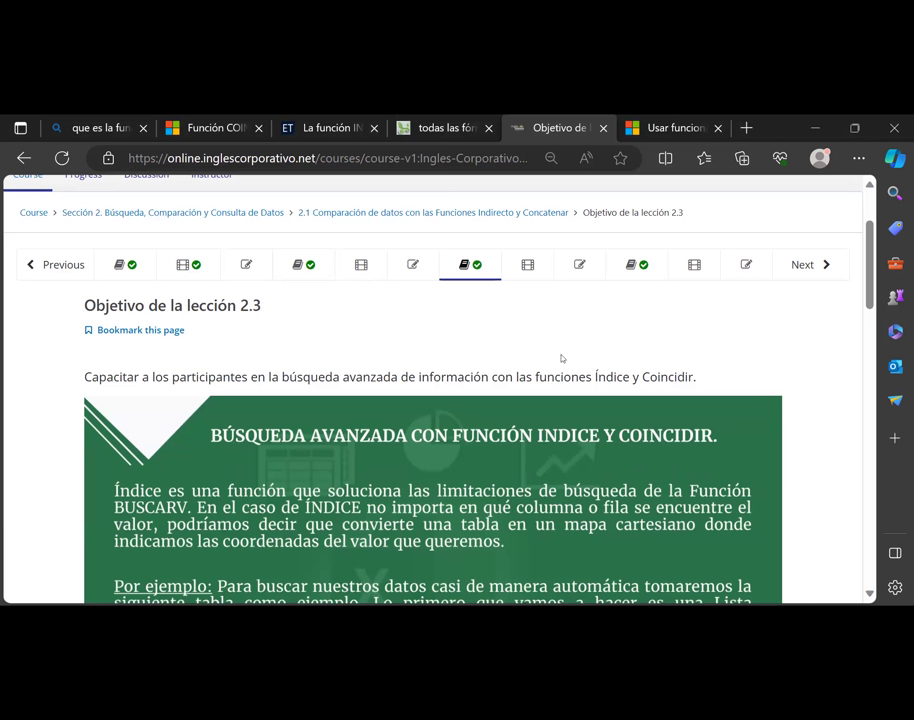
click(810, 268)
click(812, 268)
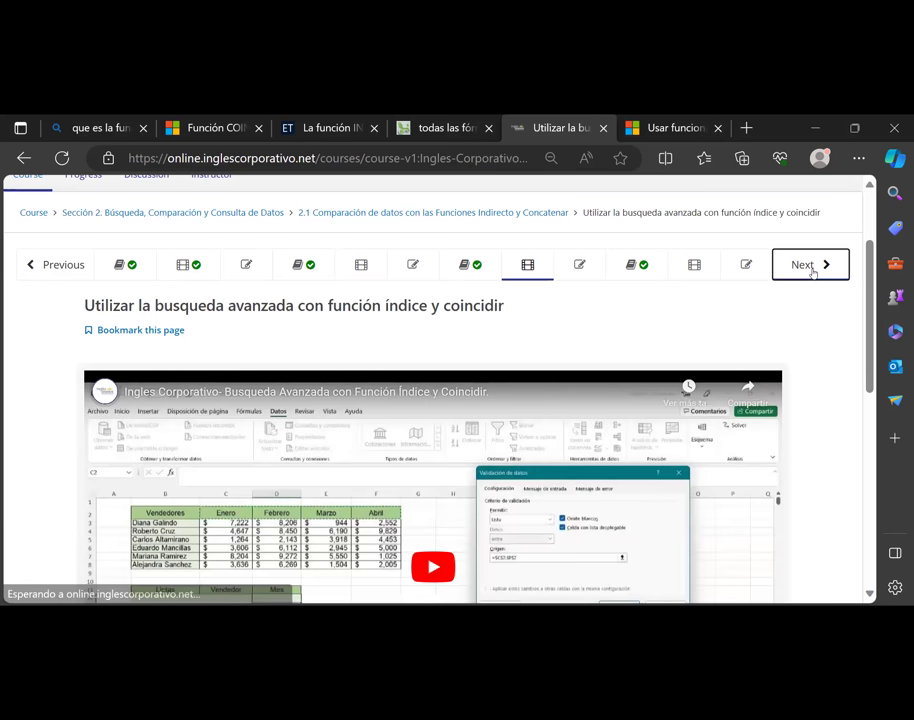
click(820, 265)
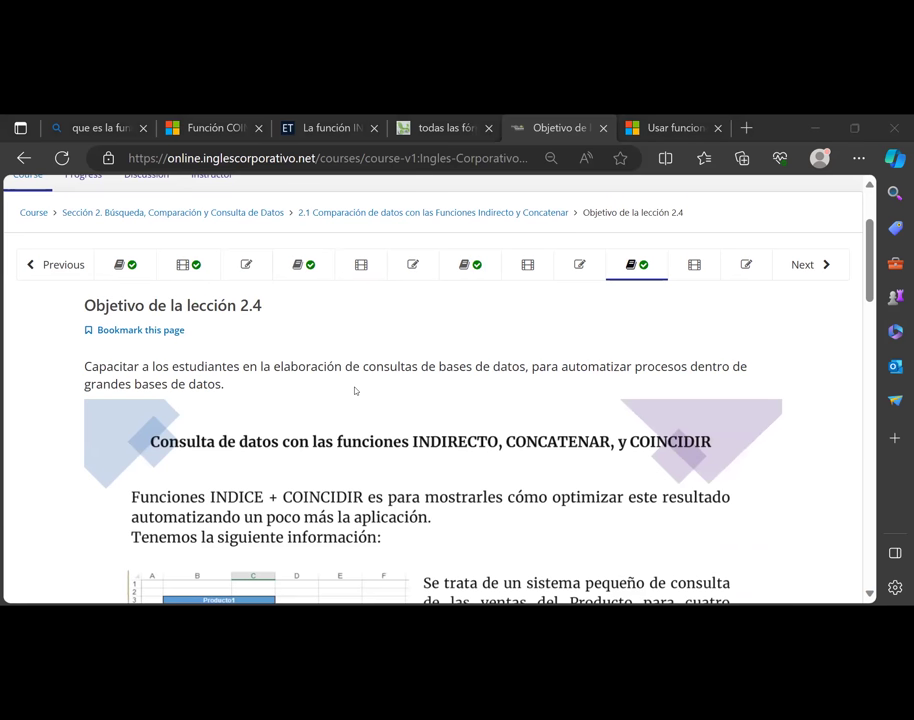
Scroll through the sample sales-query image and draw a red mark above the Producto1 heading
scroll(355, 391, down, 1)
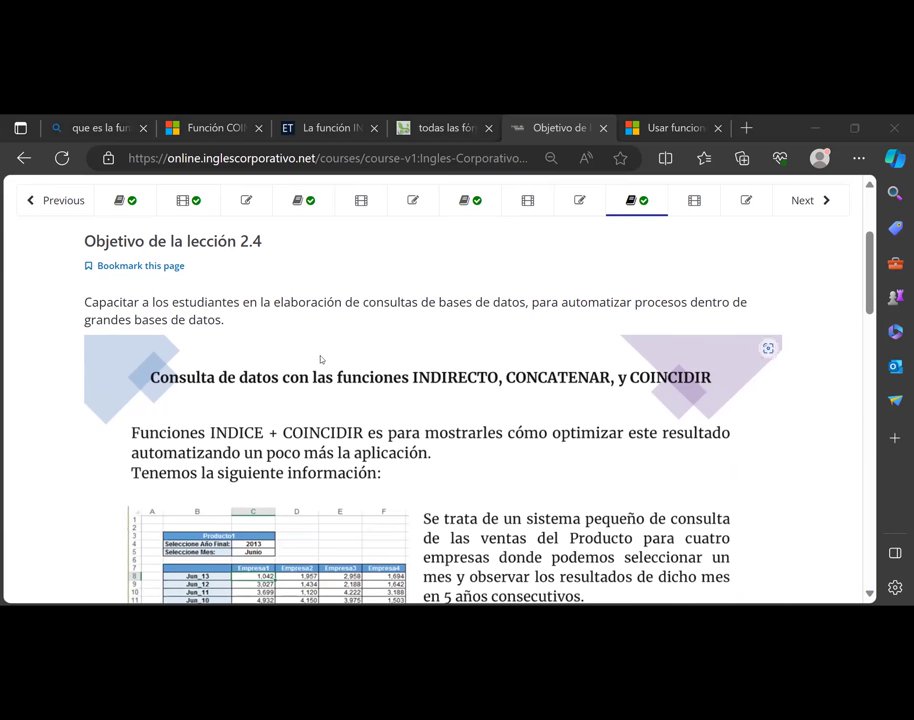
scroll(320, 359, up, 1)
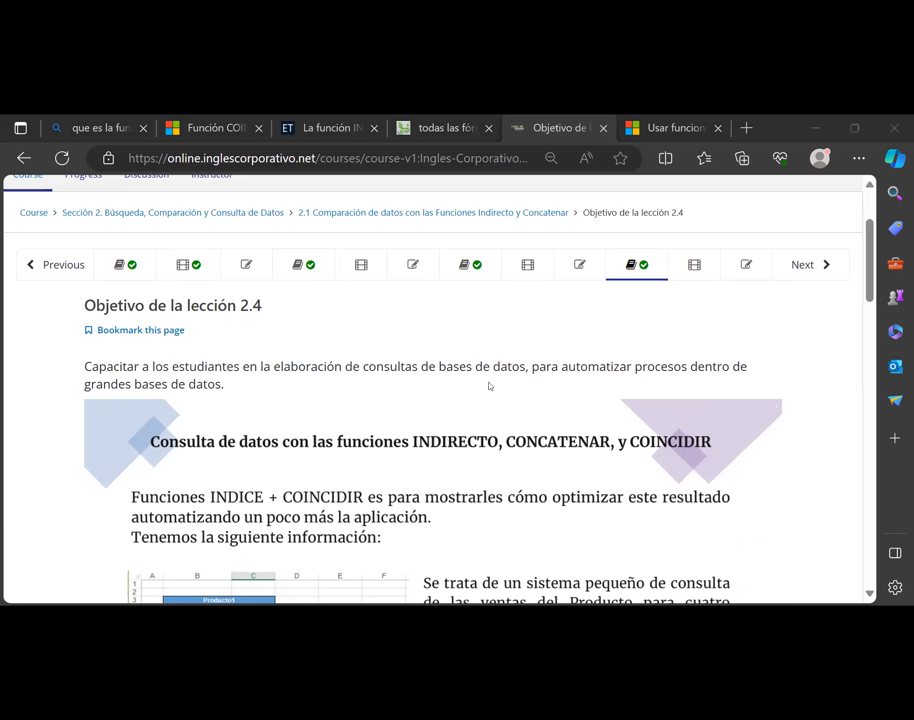
scroll(296, 403, down, 1)
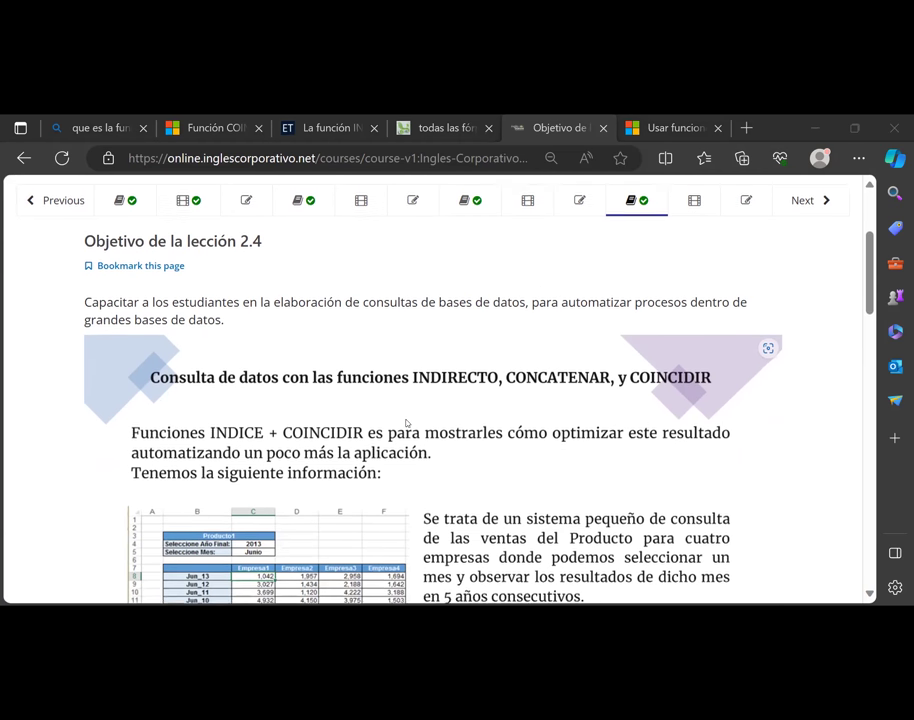
scroll(406, 422, down, 1)
scroll(457, 435, down, 2)
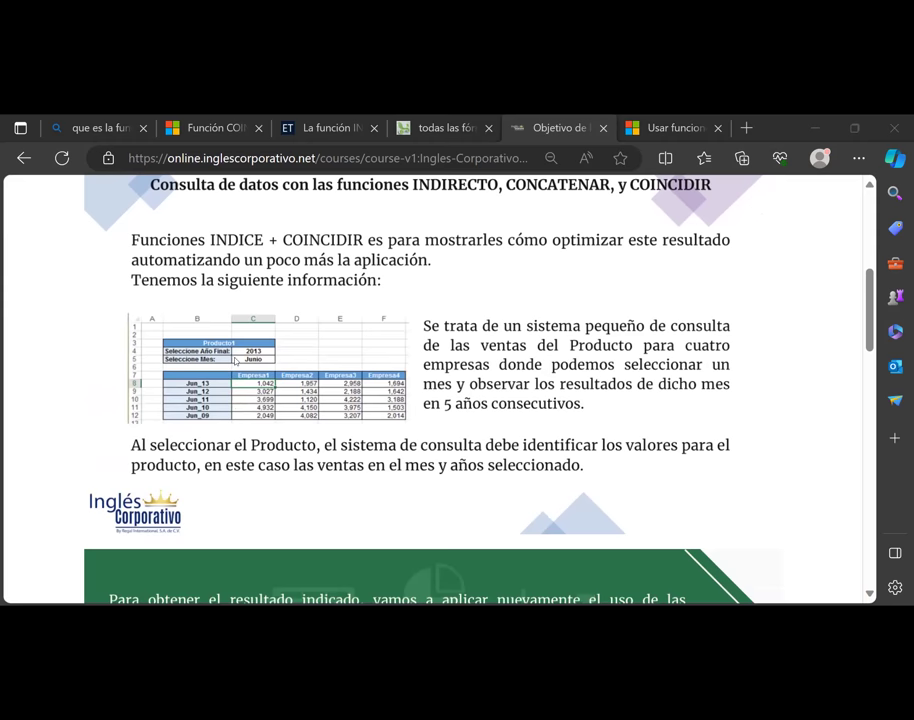
scroll(314, 397, down, 2)
scroll(314, 397, down, 2)
scroll(318, 400, down, 3)
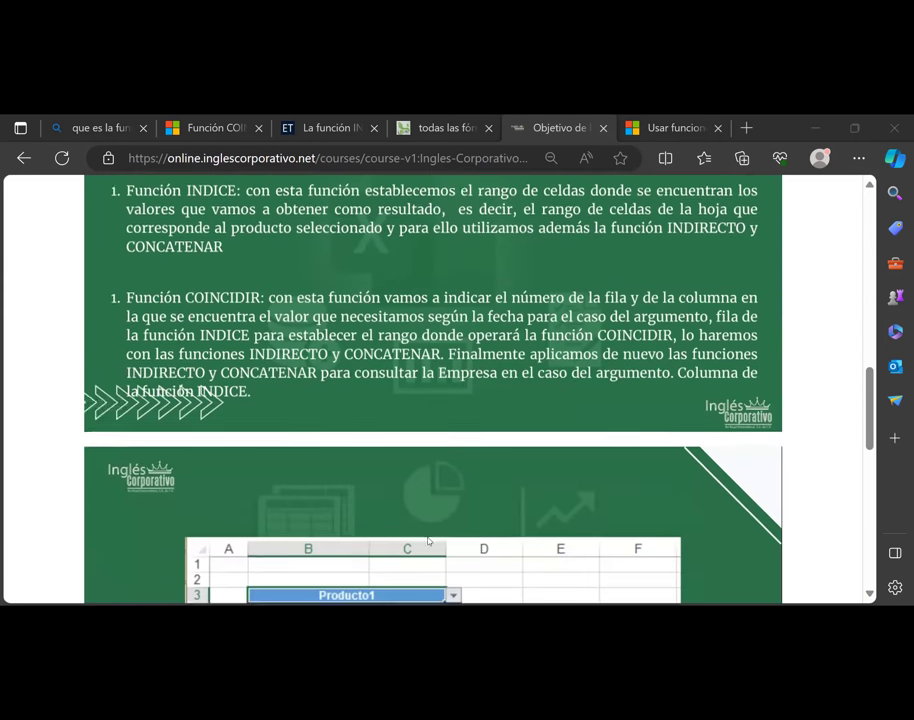
scroll(340, 500, down, 2)
scroll(352, 556, up, 1)
scroll(352, 556, up, 3)
scroll(469, 337, up, 2)
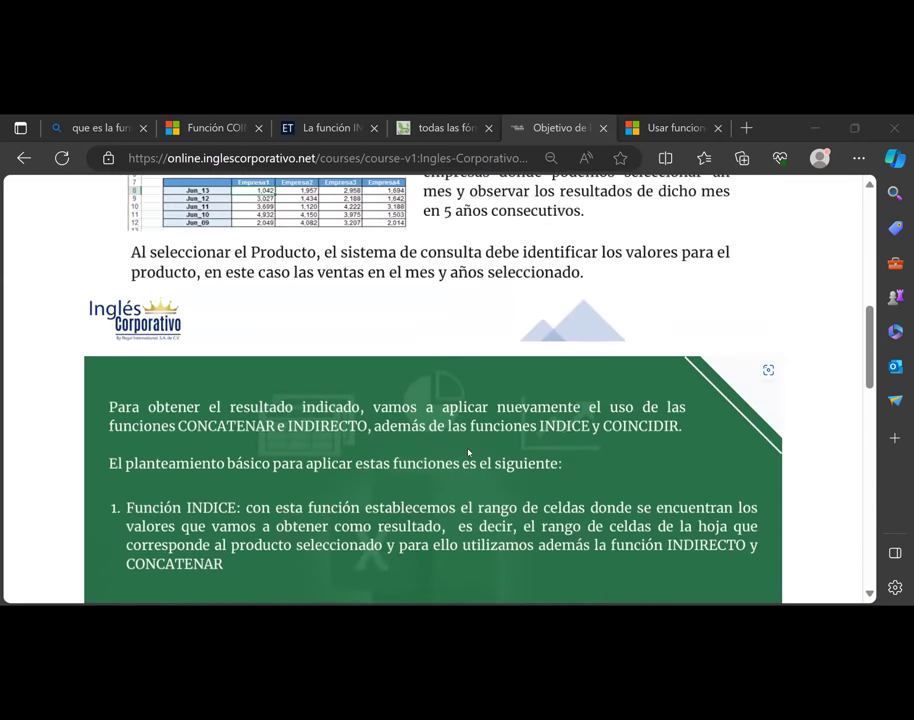
scroll(501, 453, down, 1)
scroll(300, 410, up, 1)
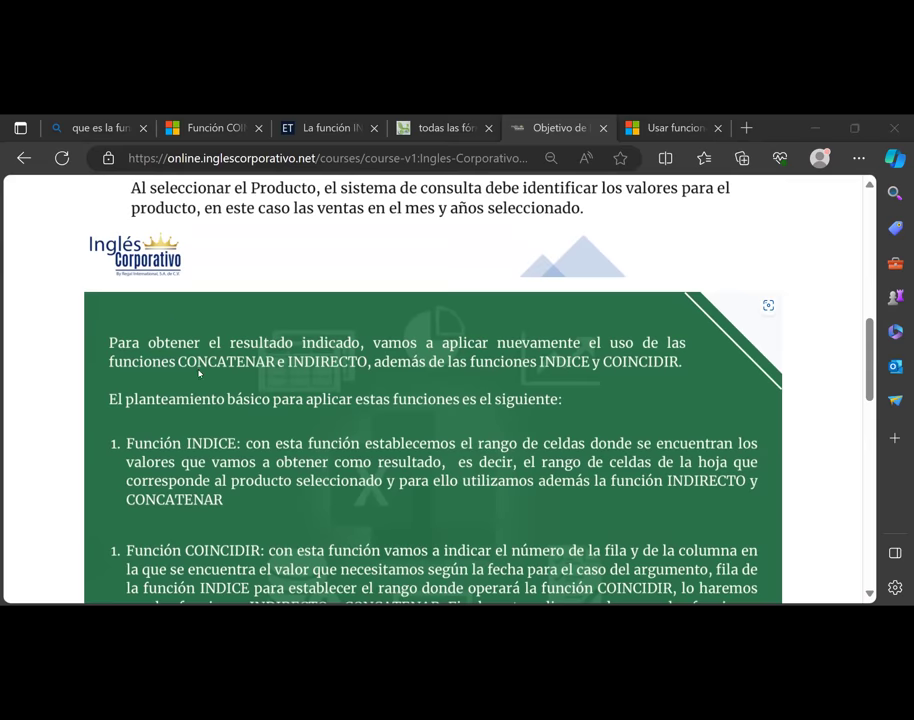
scroll(199, 373, up, 3)
scroll(266, 420, down, 3)
scroll(231, 341, up, 3)
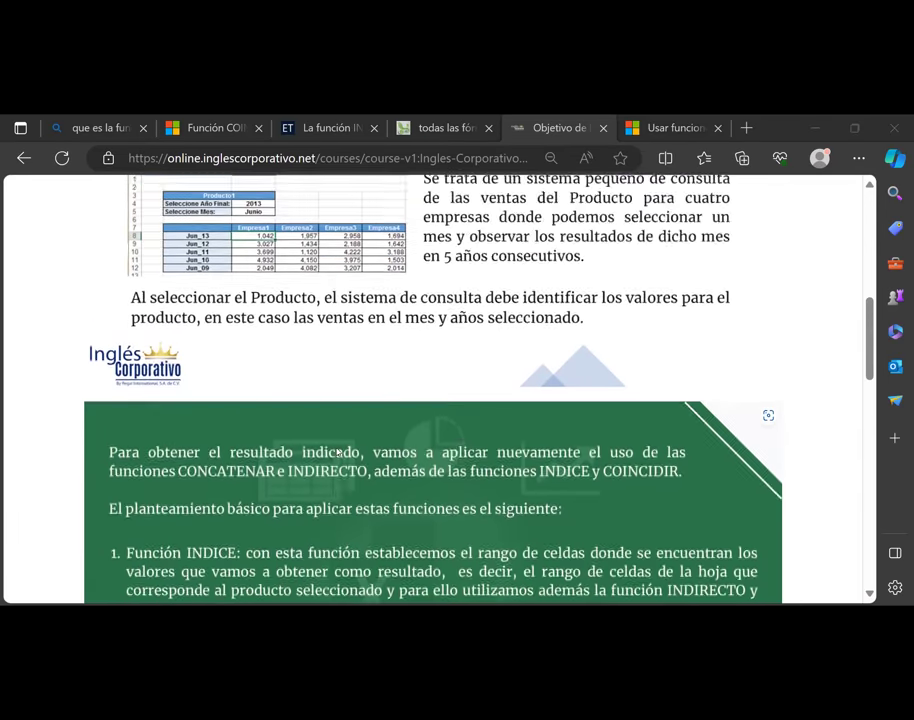
scroll(231, 341, up, 3)
scroll(335, 450, down, 1)
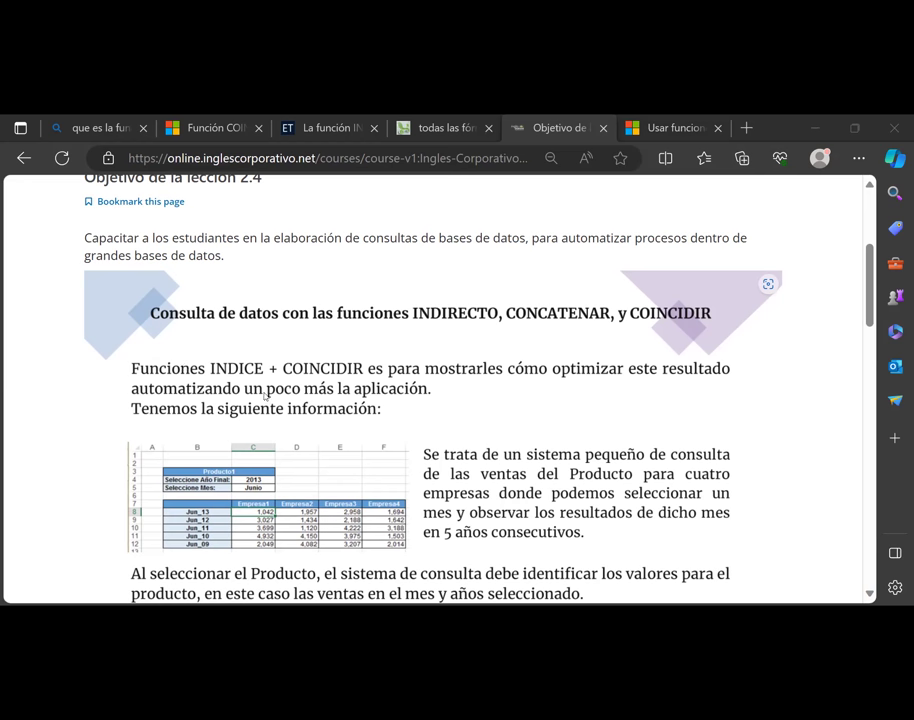
scroll(373, 463, down, 1)
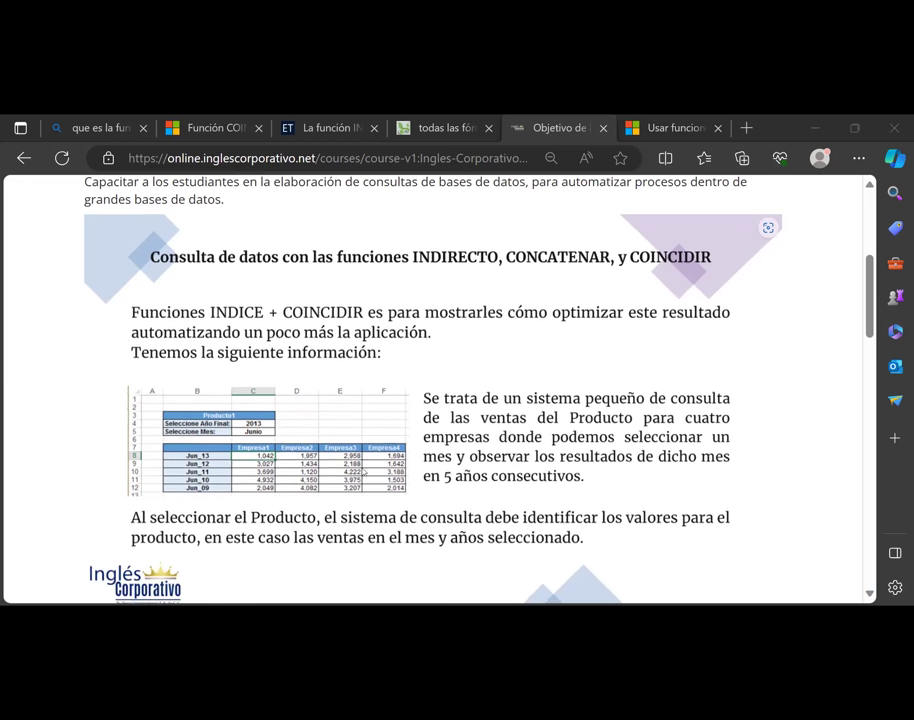
scroll(312, 470, down, 1)
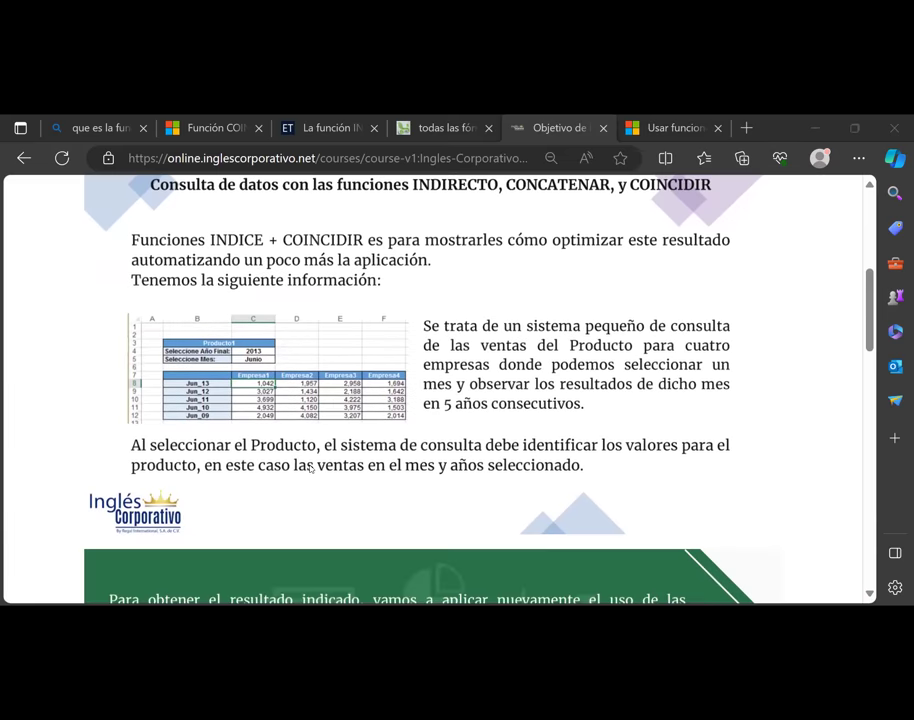
scroll(270, 468, down, 1)
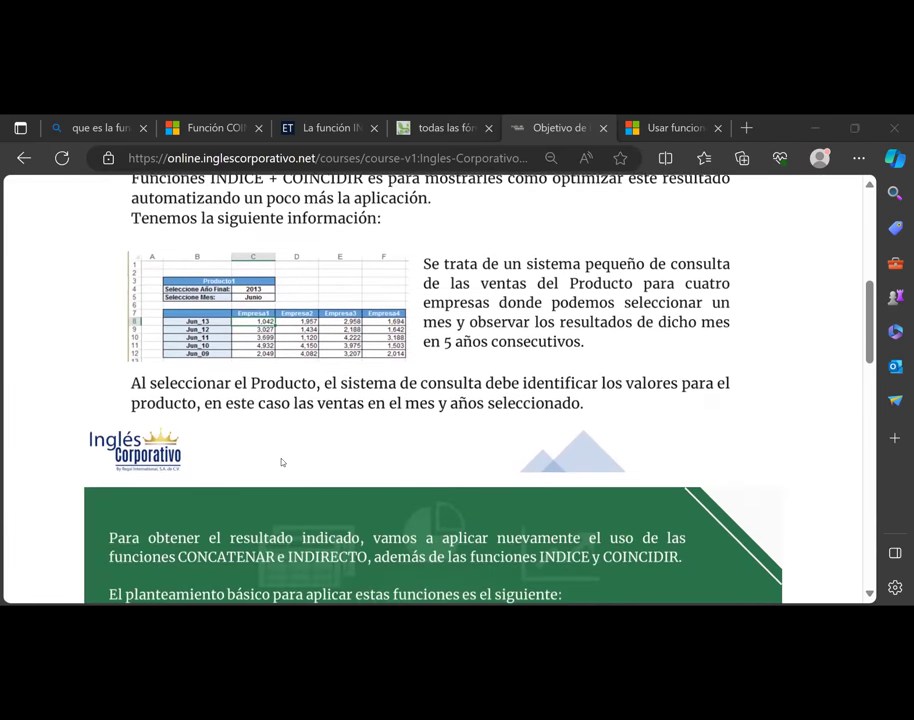
scroll(285, 470, down, 4)
scroll(296, 480, up, 3)
scroll(300, 465, up, 3)
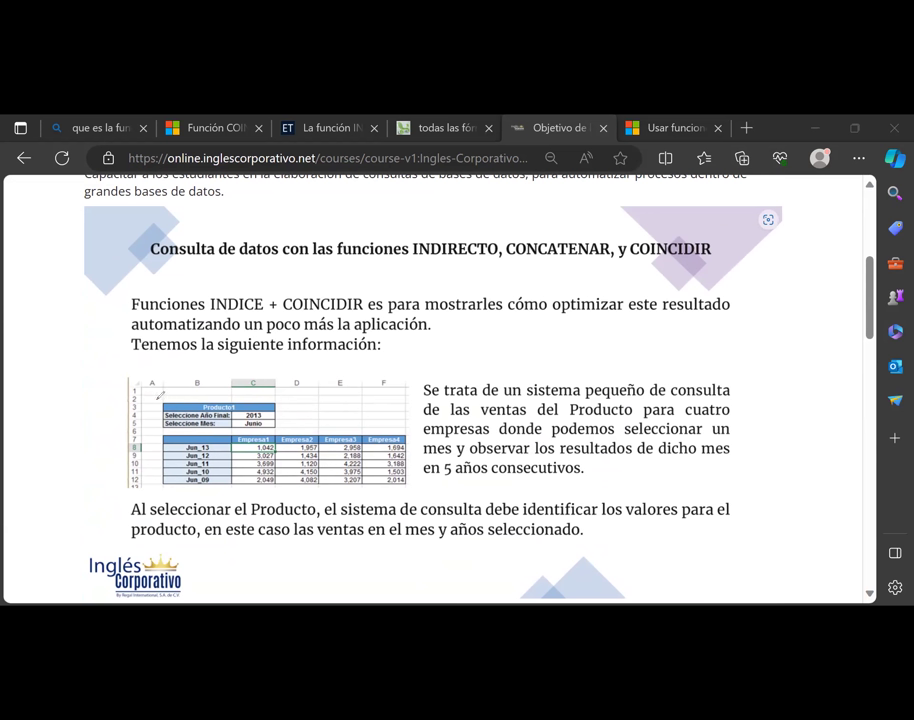
mouse_move(170, 398)
mouse_down()
mouse_move(240, 405)
mouse_move(180, 396)
mouse_up()
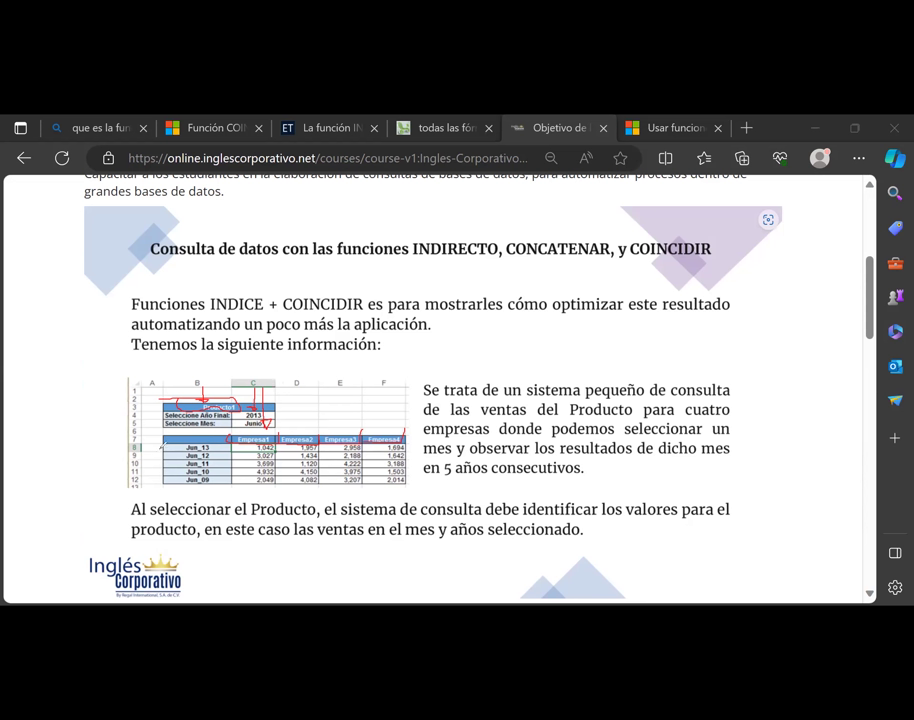
Circle Jun_13, bracket the sample spreadsheet, and draw a red line under the Empresa headers
drag(160, 448, 227, 448)
mouse_move(123, 377)
mouse_down()
mouse_move(270, 350)
mouse_move(388, 358)
mouse_move(422, 380)
mouse_up()
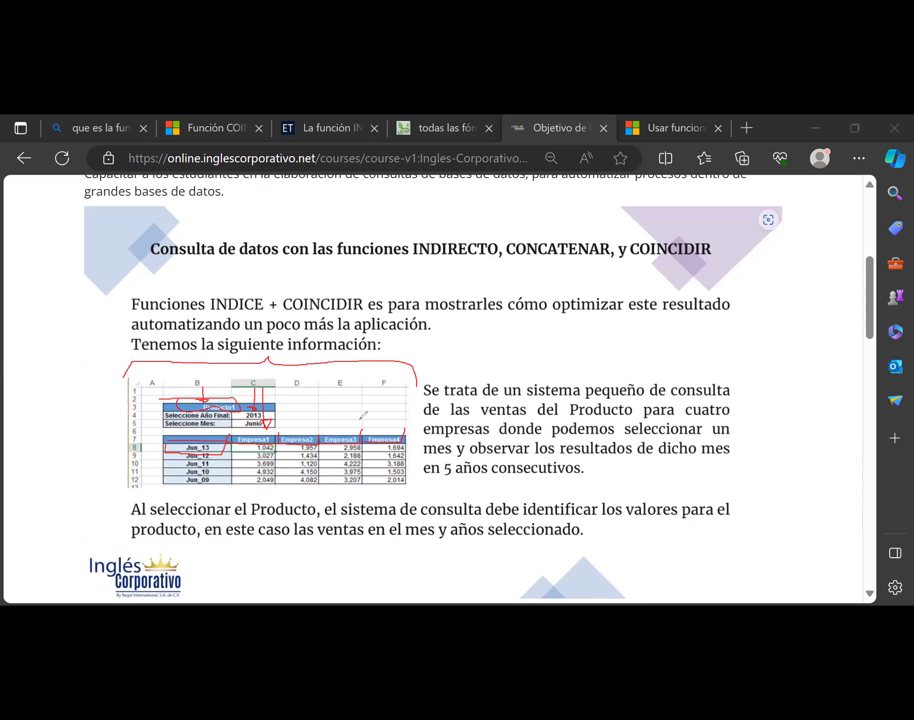
drag(314, 427, 410, 428)
Underline 'el rango de celdas', 'valores que vamos a obtener como resultado' and 'corresponde al producto' in red
scroll(323, 440, down, 3)
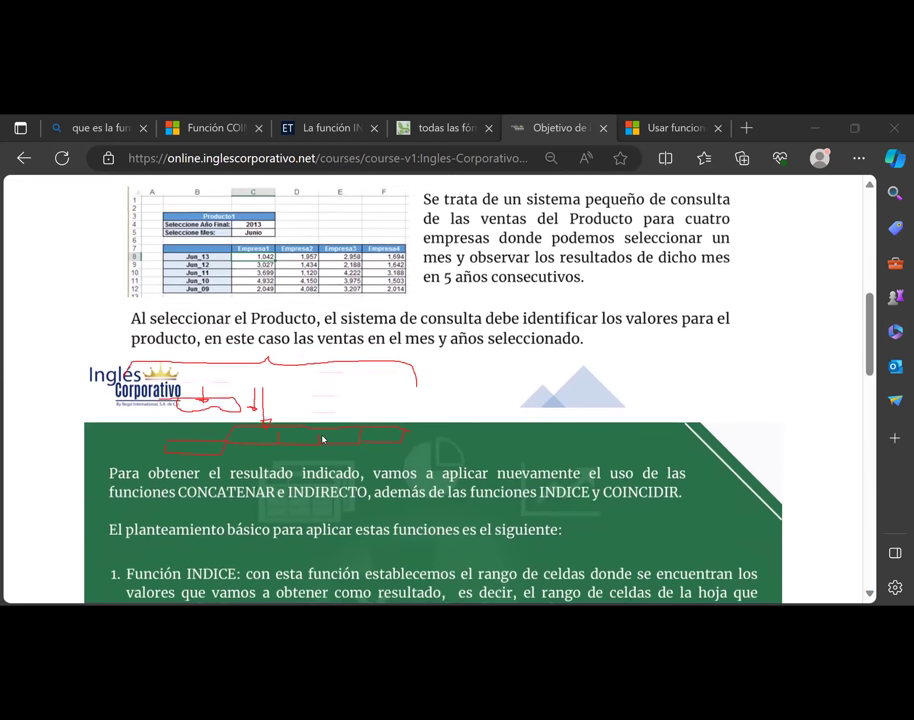
scroll(323, 440, down, 1)
scroll(323, 440, down, 1)
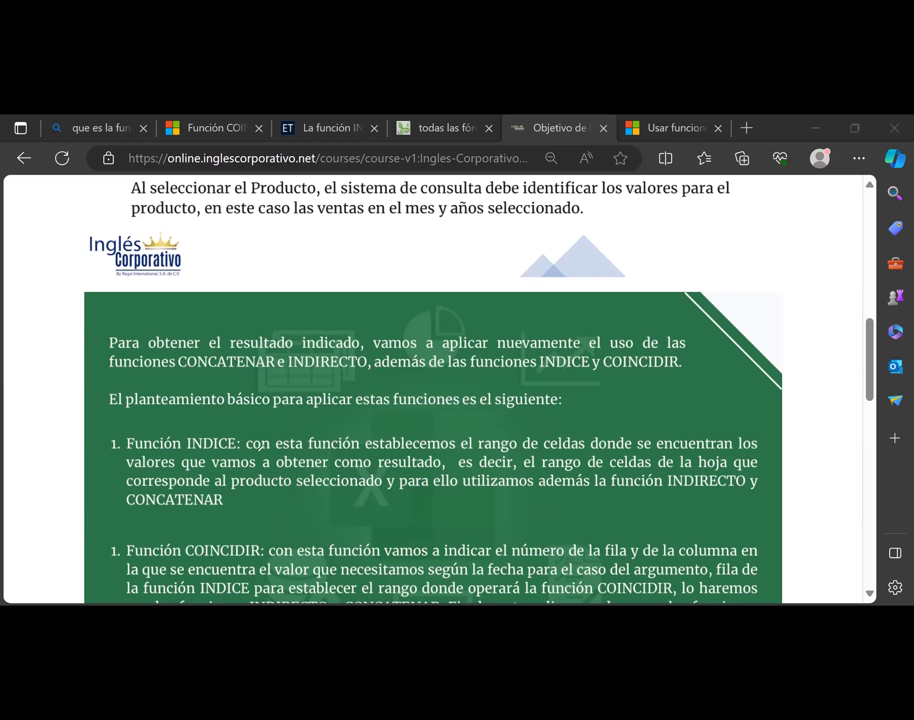
drag(421, 449, 585, 449)
drag(698, 444, 750, 446)
drag(128, 466, 449, 466)
drag(126, 489, 272, 489)
Scroll down to the COINCIDIR point's closing sentence about consulting the Empresa
scroll(874, 368, down, 3)
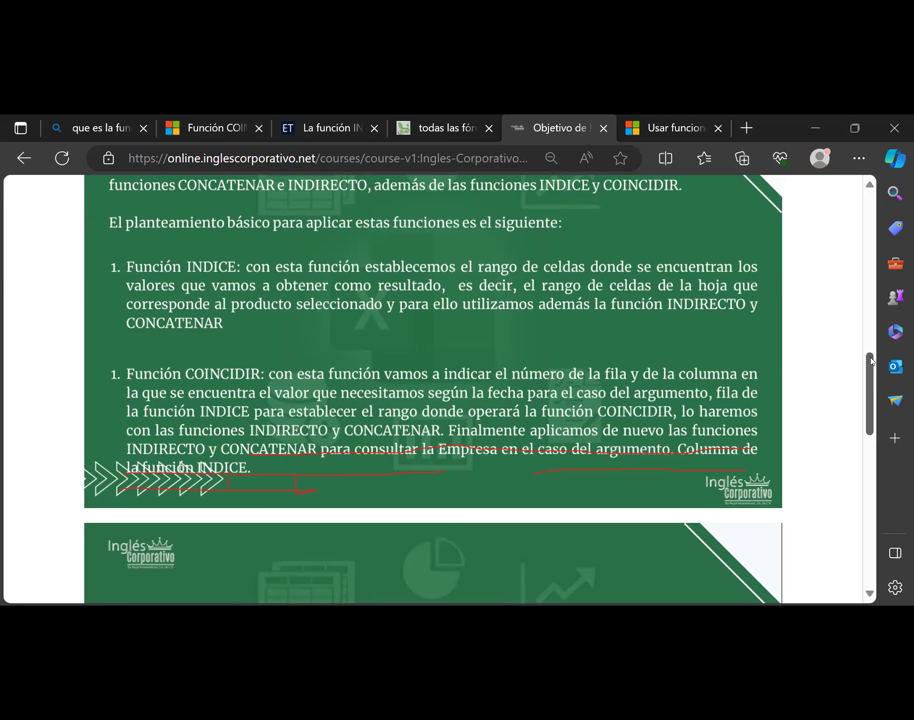
Scroll further down the lesson page past the COINCIDIR explanation
scroll(873, 368, down, 3)
scroll(438, 426, down, 1)
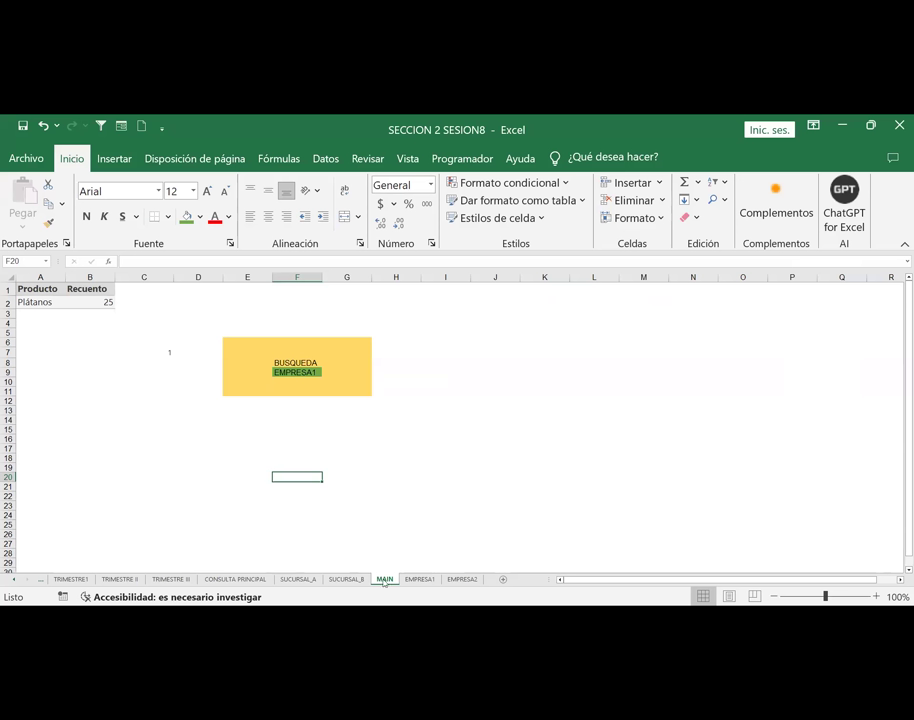
Colour the EMPRESA1 sheet tab green and the EMPRESA2 tab orange
click(419, 579)
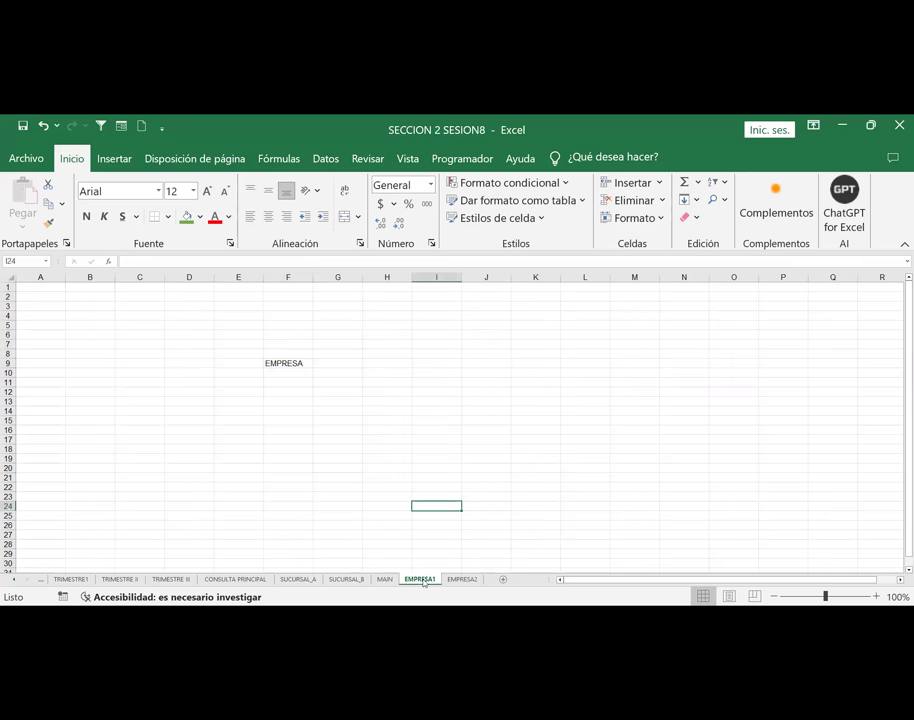
click(462, 579)
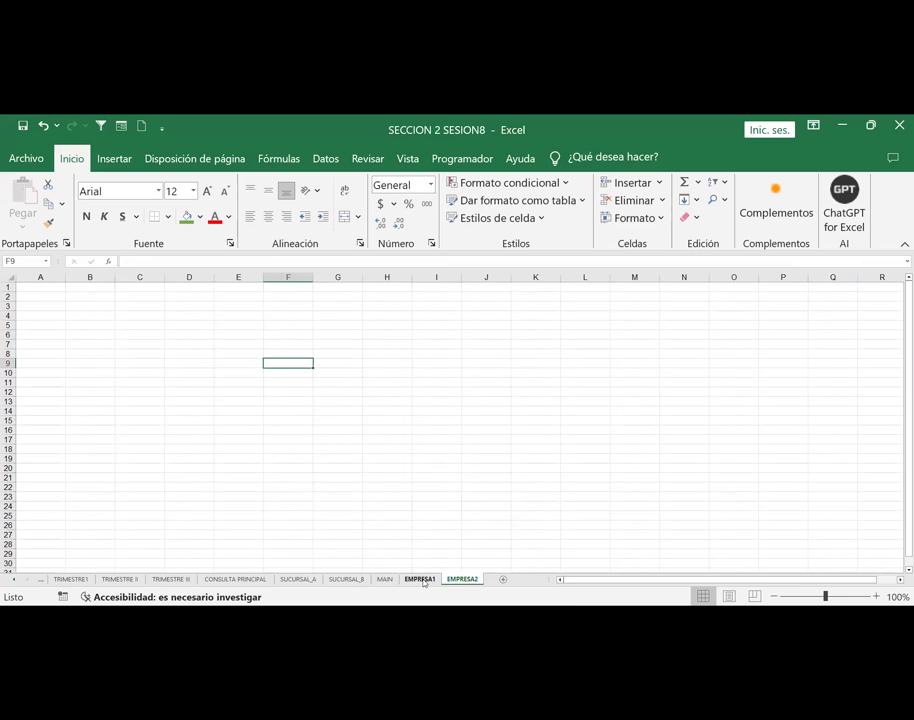
click(419, 579)
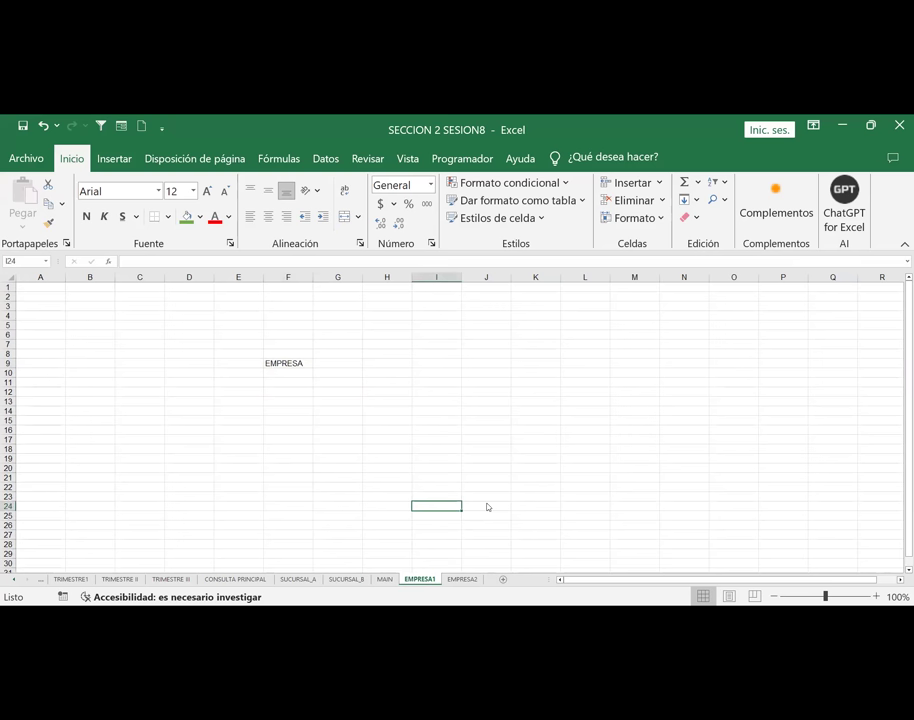
right_click(422, 579)
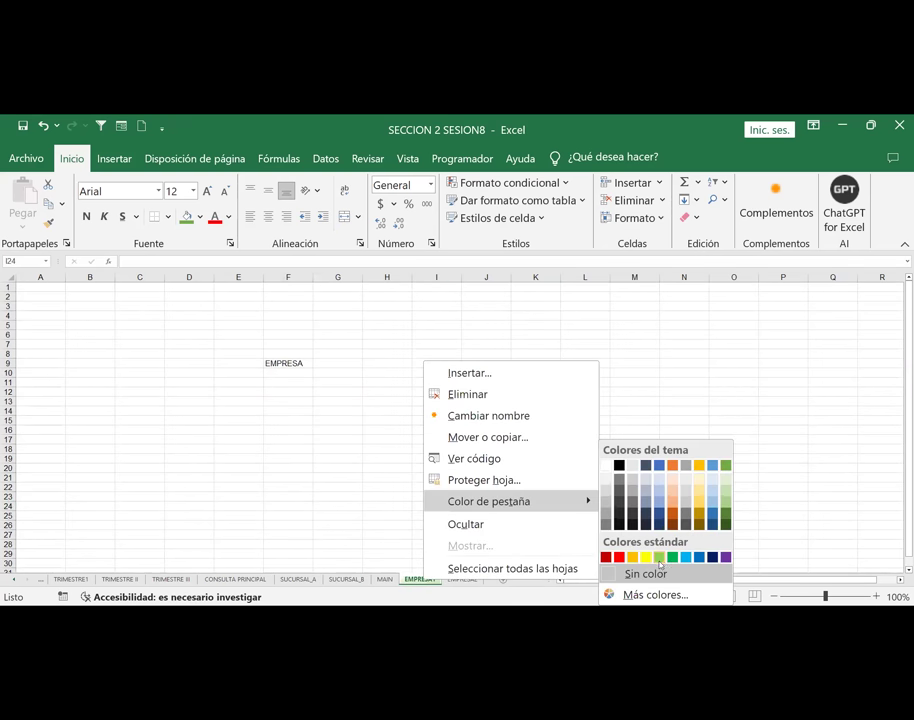
right_click(466, 579)
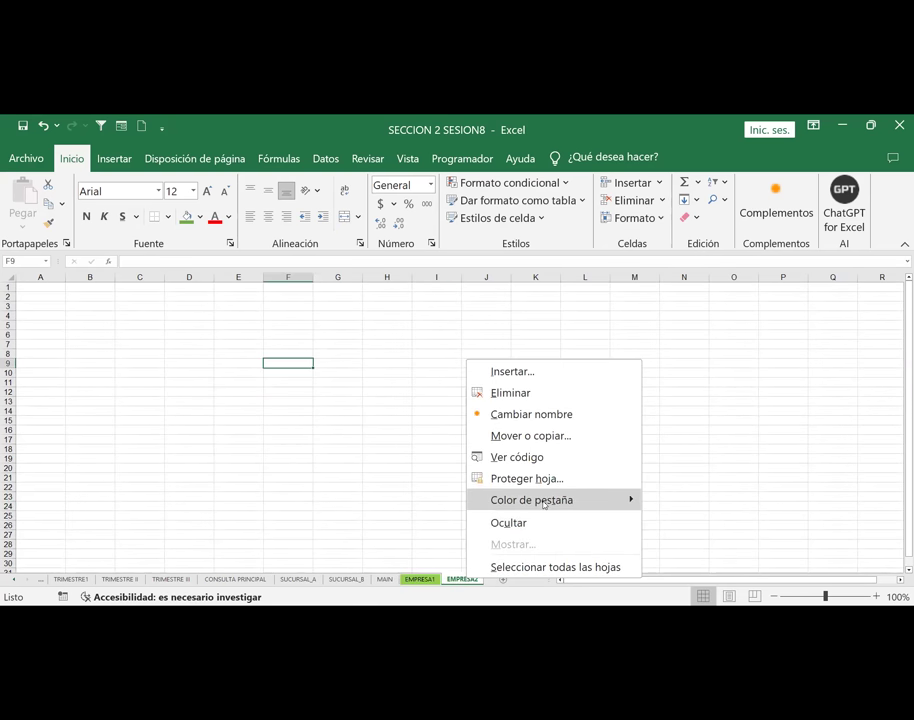
mouse_move(531, 500)
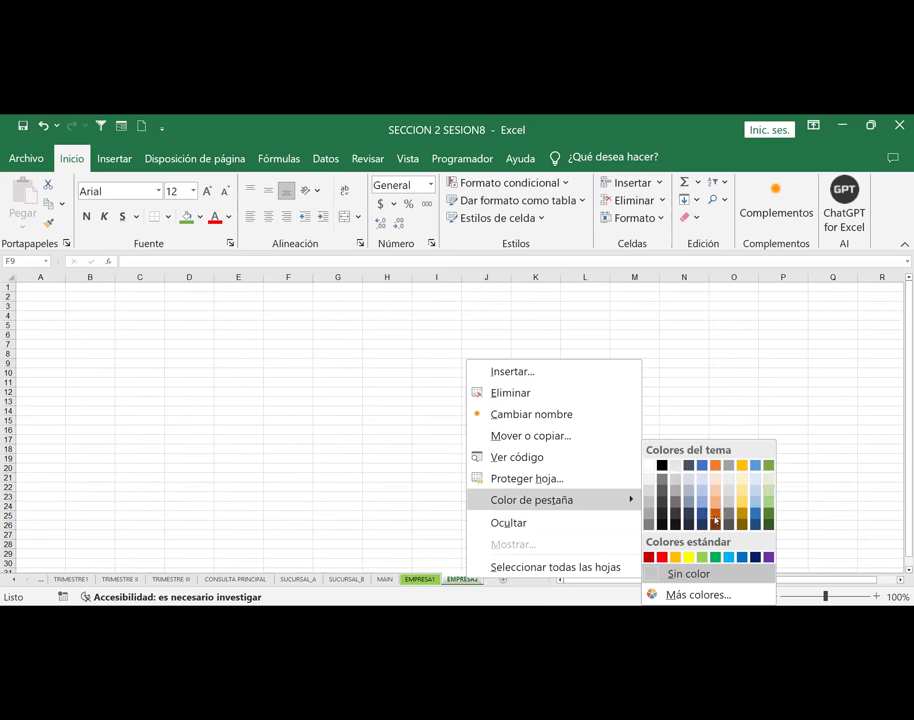
click(715, 520)
On MAIN, test the F9 list by choosing EMPRESA2, then reset it to EMPRESA1
click(384, 579)
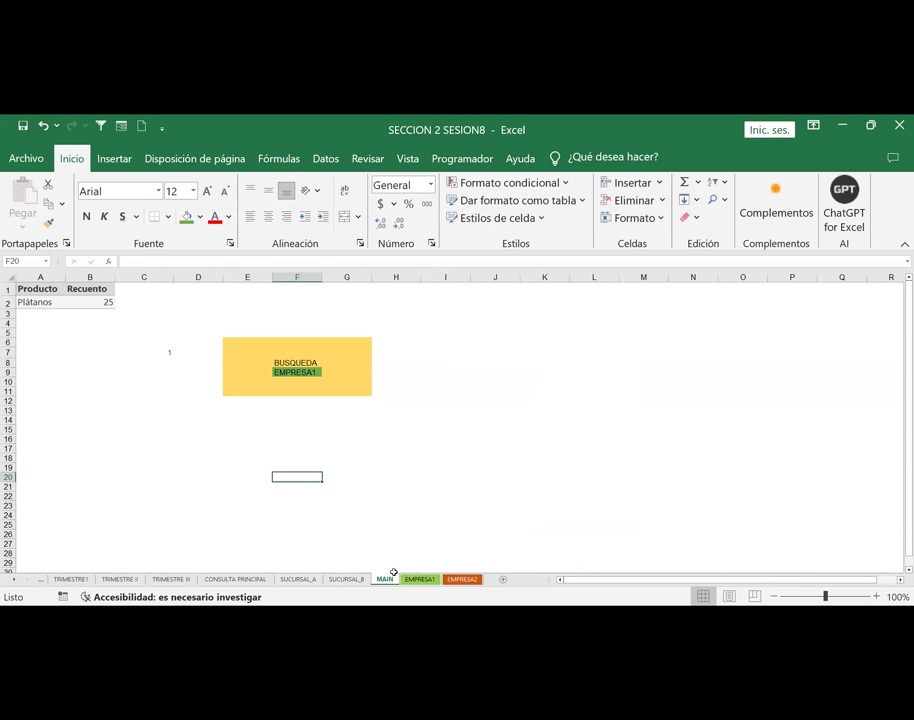
click(287, 374)
click(326, 372)
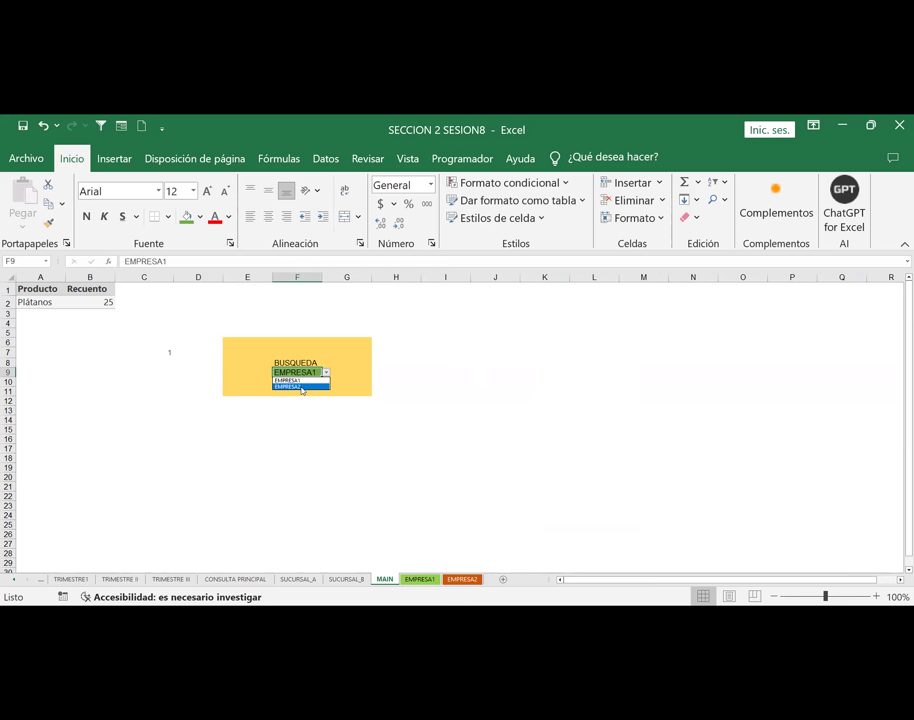
click(302, 387)
click(463, 580)
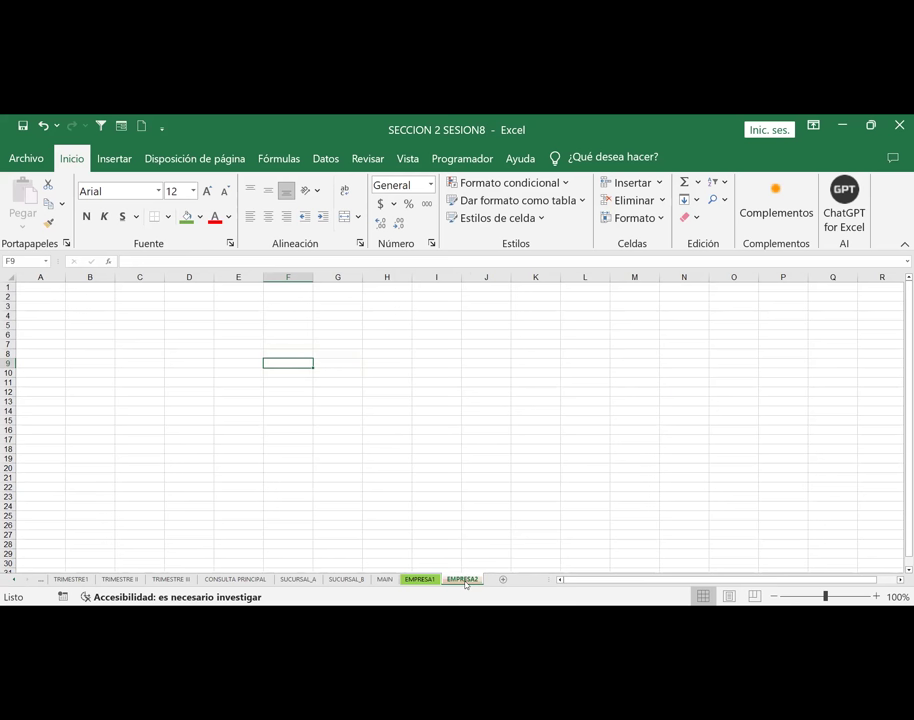
key(ctrl+Page_Up)
key(ctrl+Page_Up)
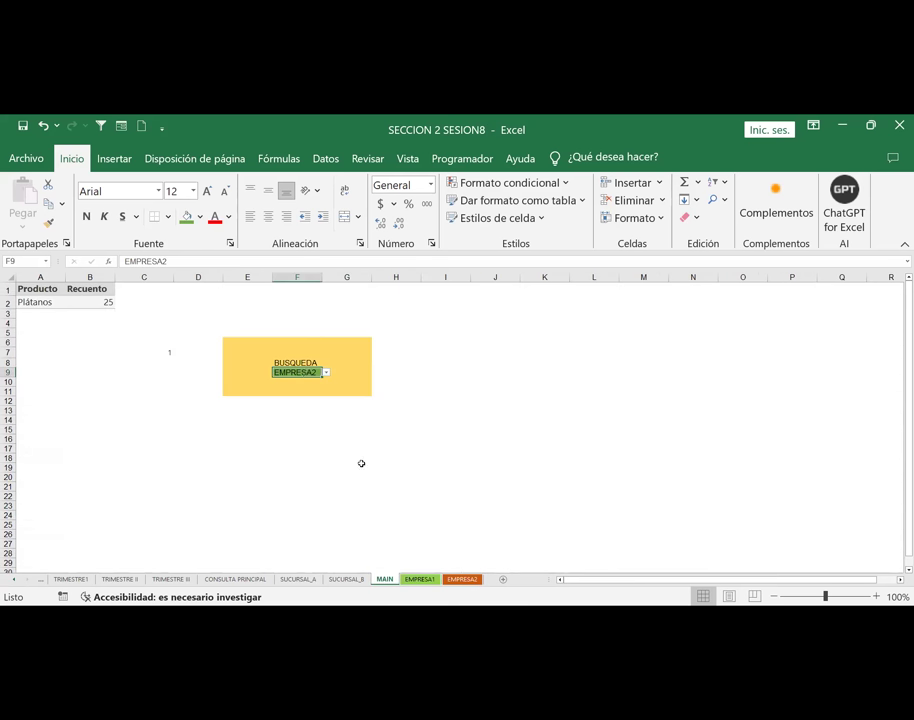
click(326, 372)
click(297, 380)
Check the EMPRESA1 sheet, then return to MAIN and reselect lookup cell F9
click(348, 512)
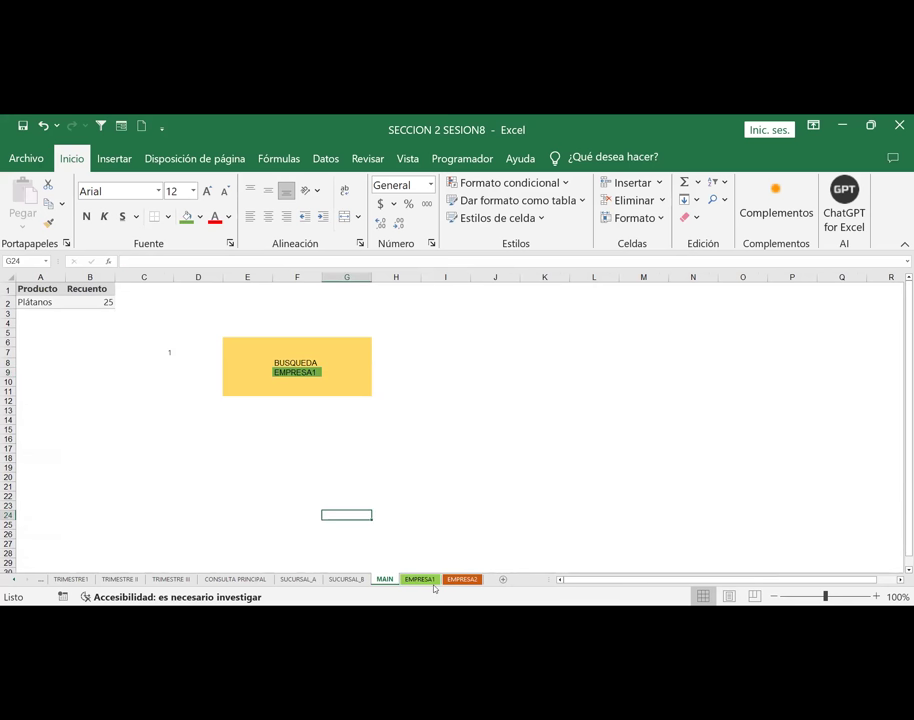
click(428, 580)
click(378, 527)
click(388, 579)
click(440, 362)
click(304, 374)
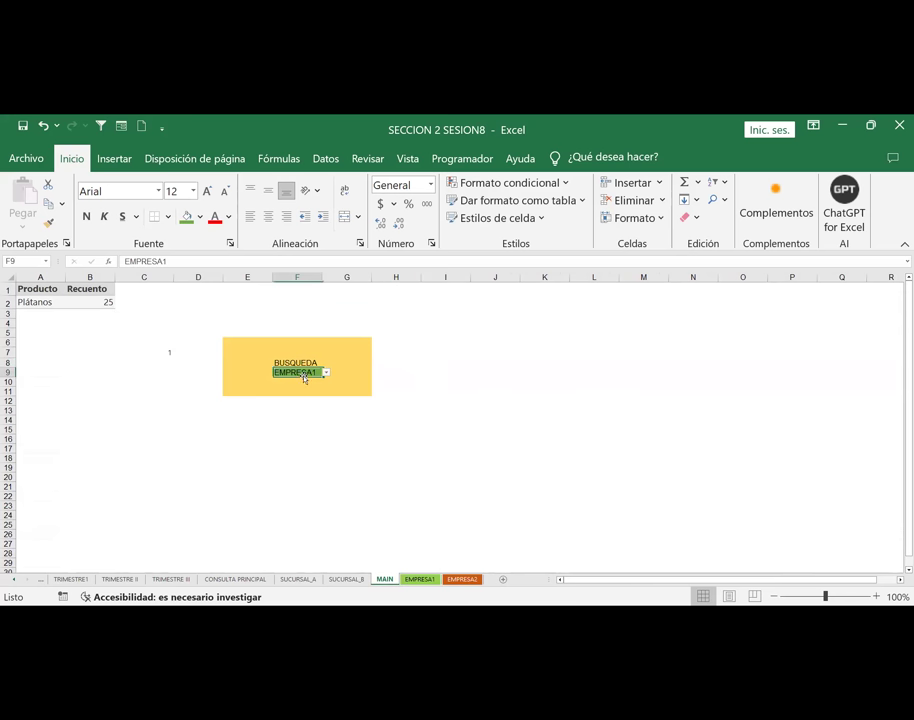
click(325, 158)
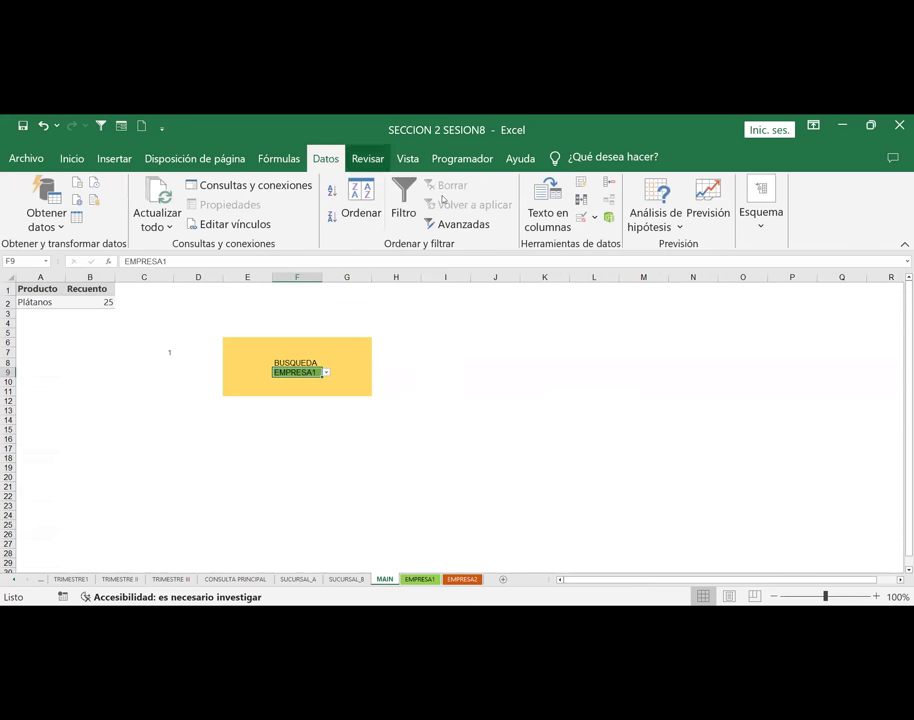
Review F9's data validation list source EMPRESA1;EMPRESA2 and keep it unchanged
click(581, 217)
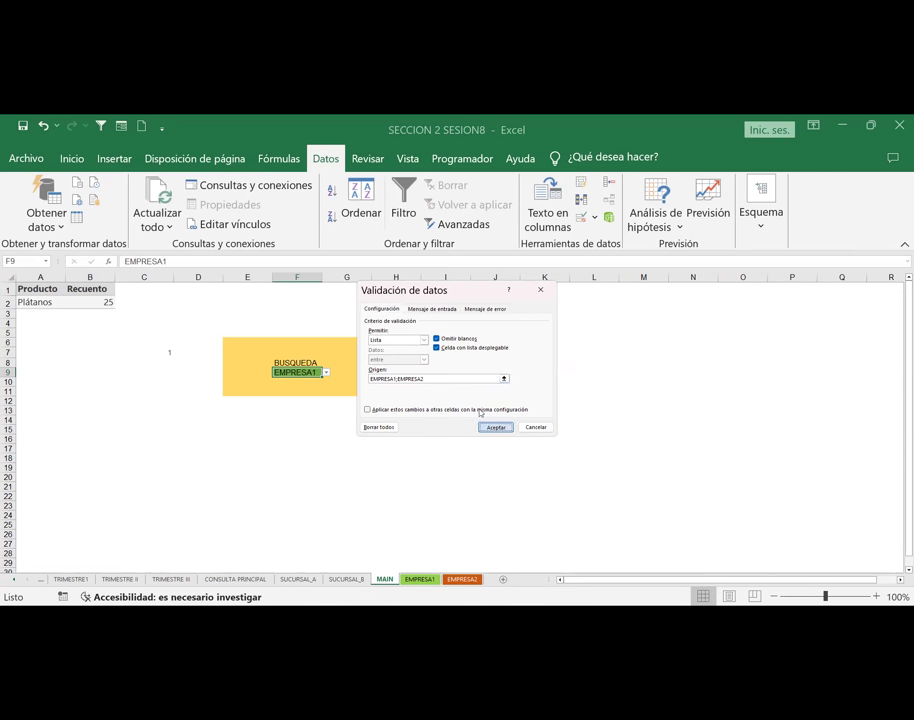
key(Return)
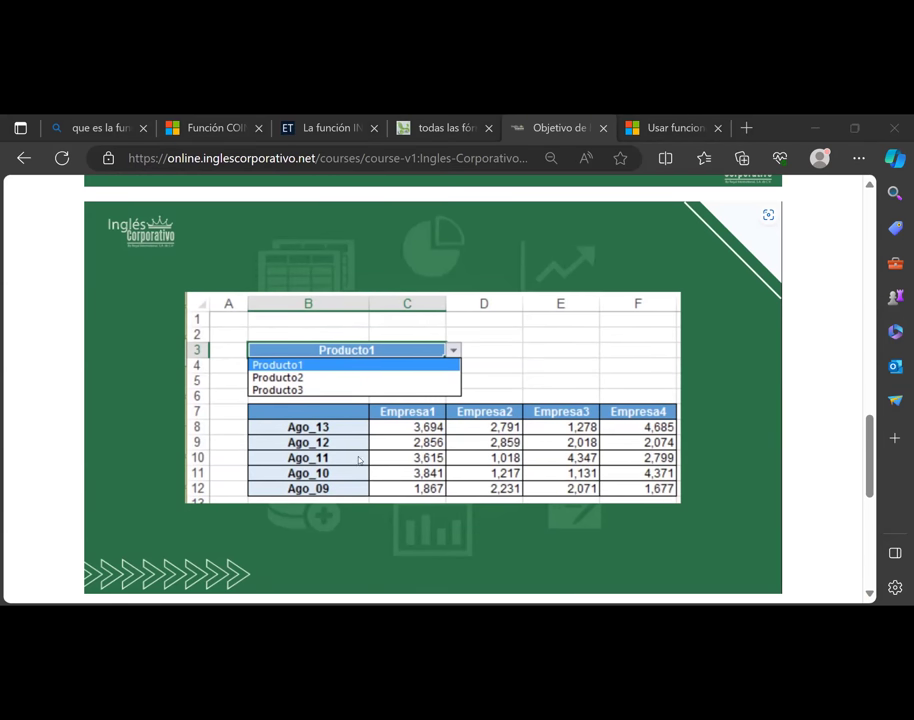
Draw a red line beneath the sample sheet, above the month-year CONCATENAR formula
scroll(359, 459, down, 3)
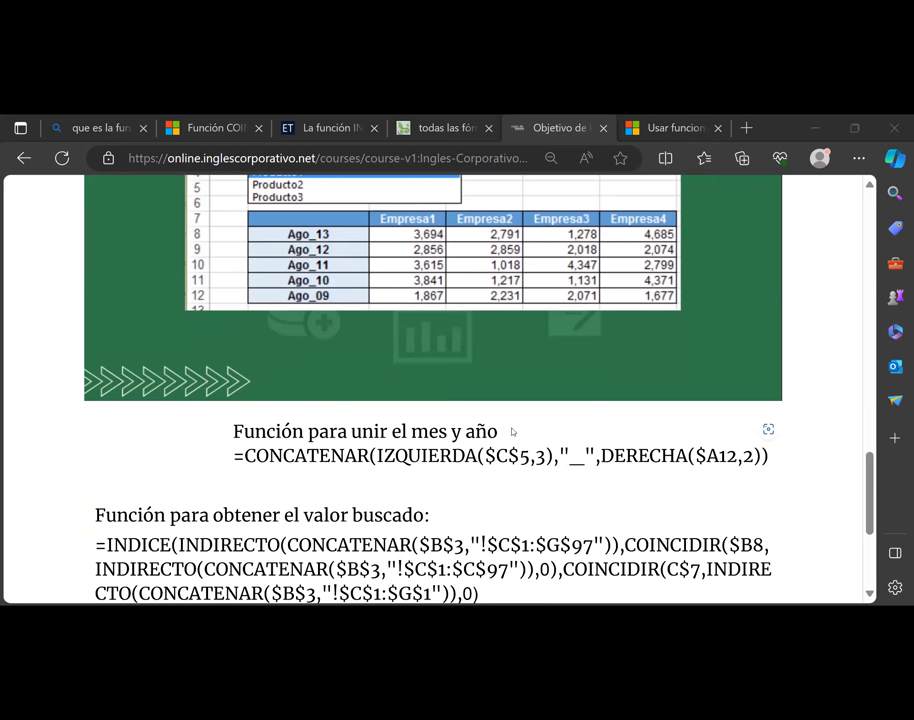
scroll(335, 318, down, 2)
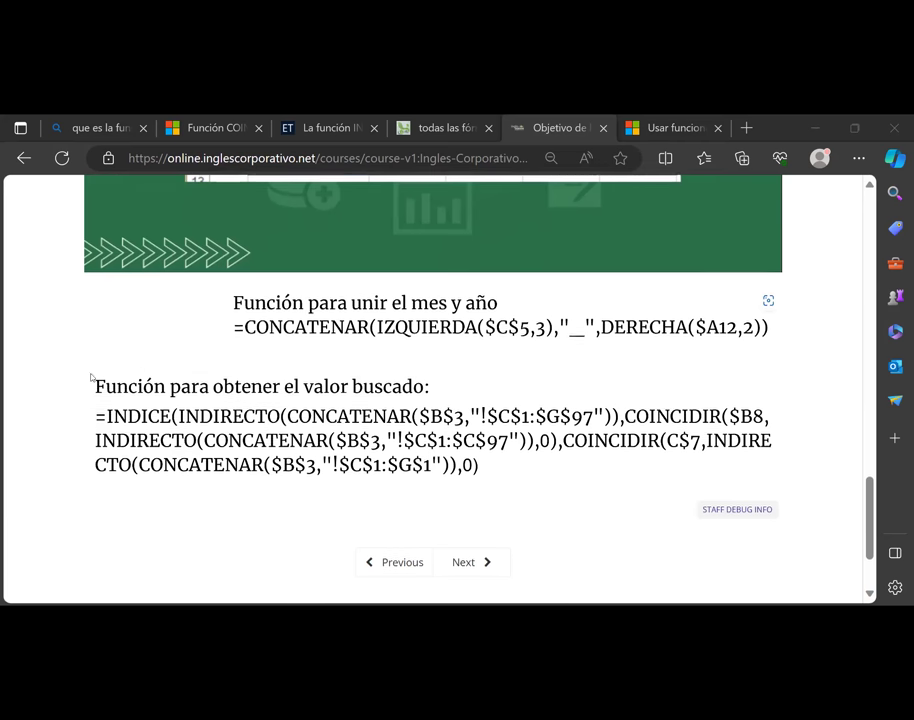
click(140, 184)
drag(90, 398, 708, 387)
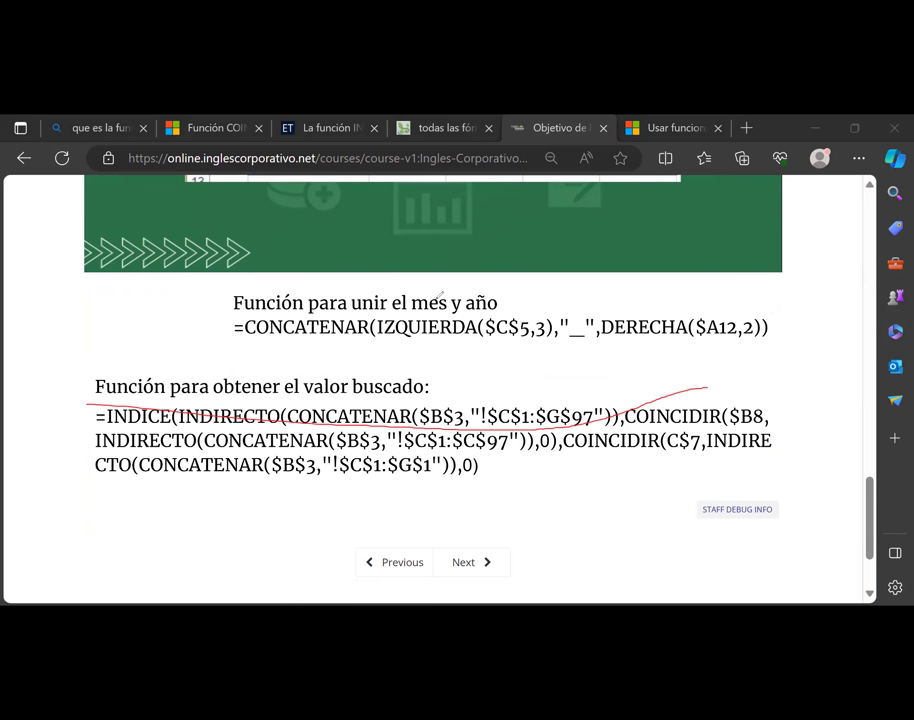
key(Escape)
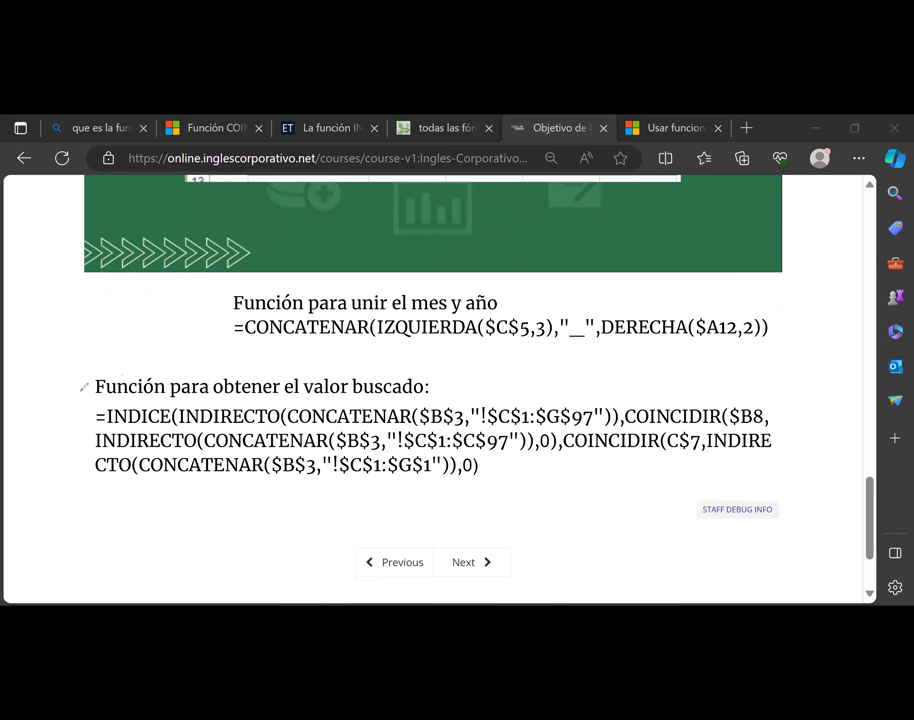
mouse_move(82, 398)
mouse_down()
mouse_move(370, 389)
mouse_move(797, 395)
mouse_up()
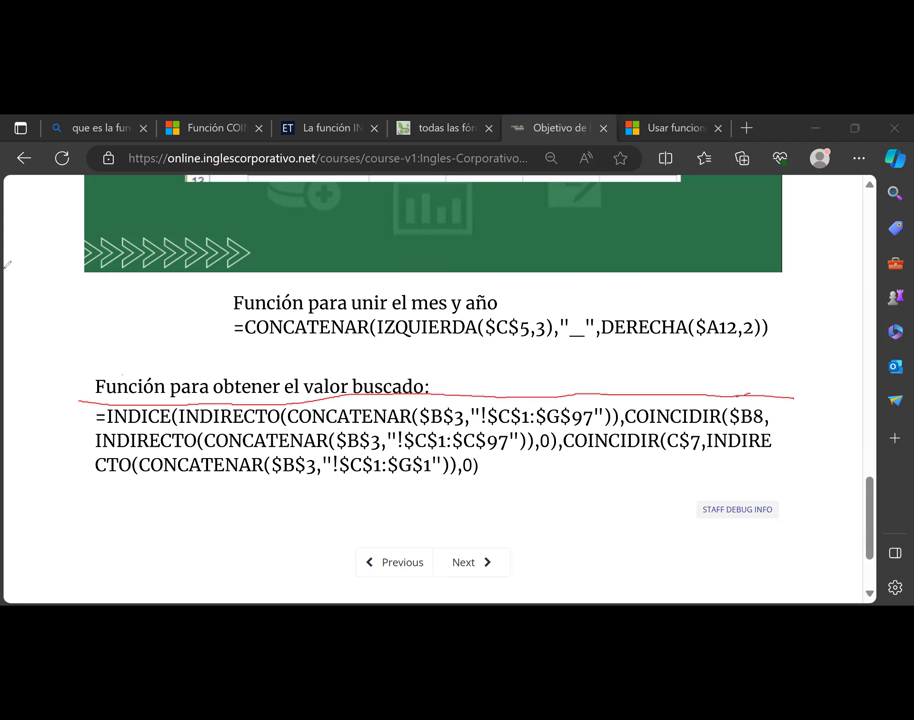
Scroll between the Producto1 example table and the INDICE/COINCIDIR formula below it
scroll(241, 377, up, 2)
scroll(291, 424, up, 2)
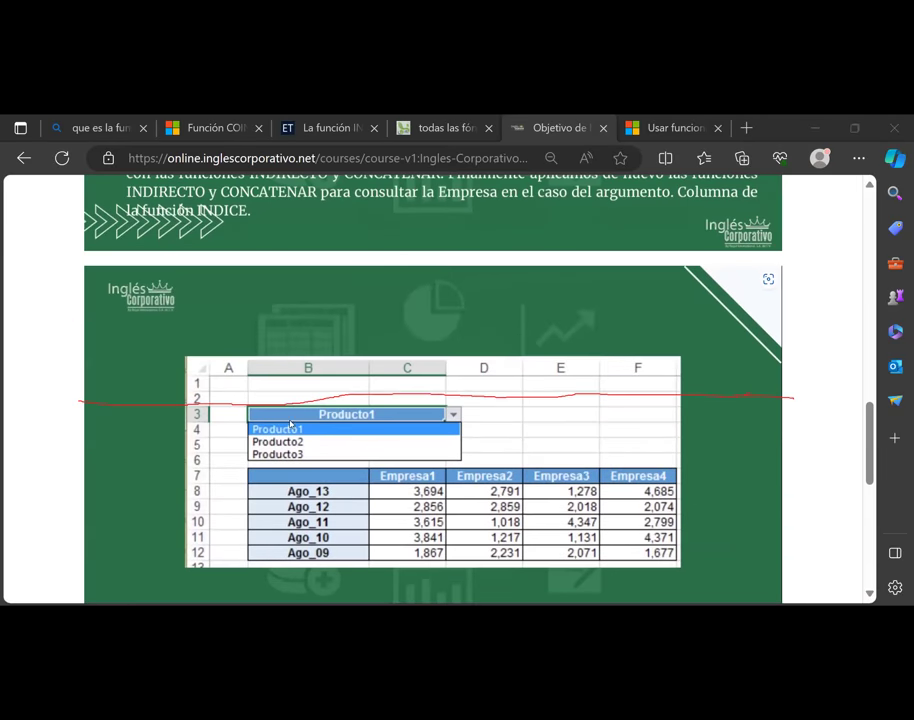
scroll(322, 418, down, 1)
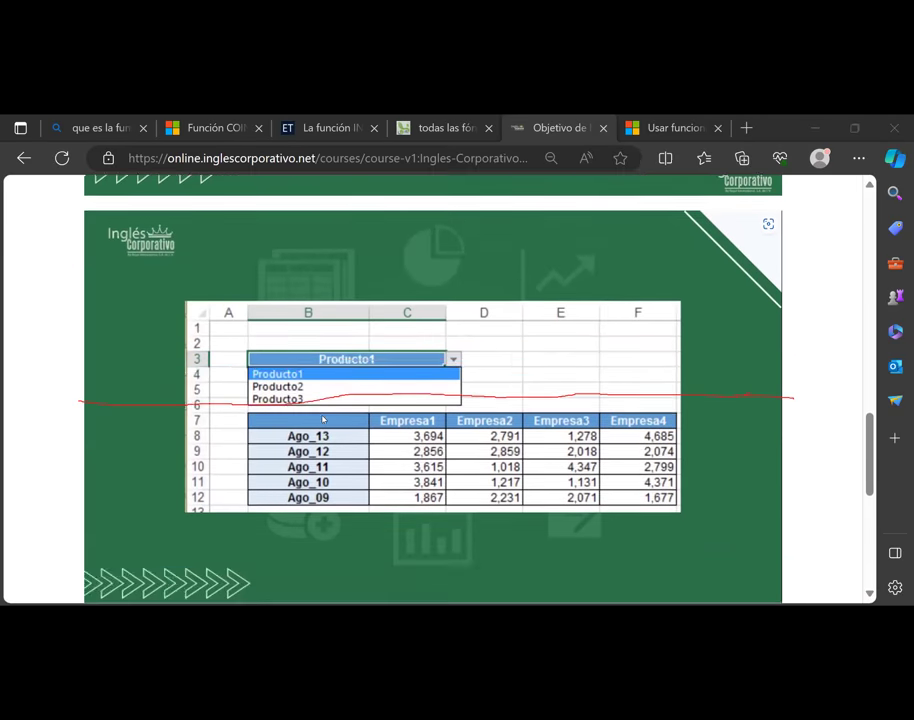
scroll(340, 440, down, 5)
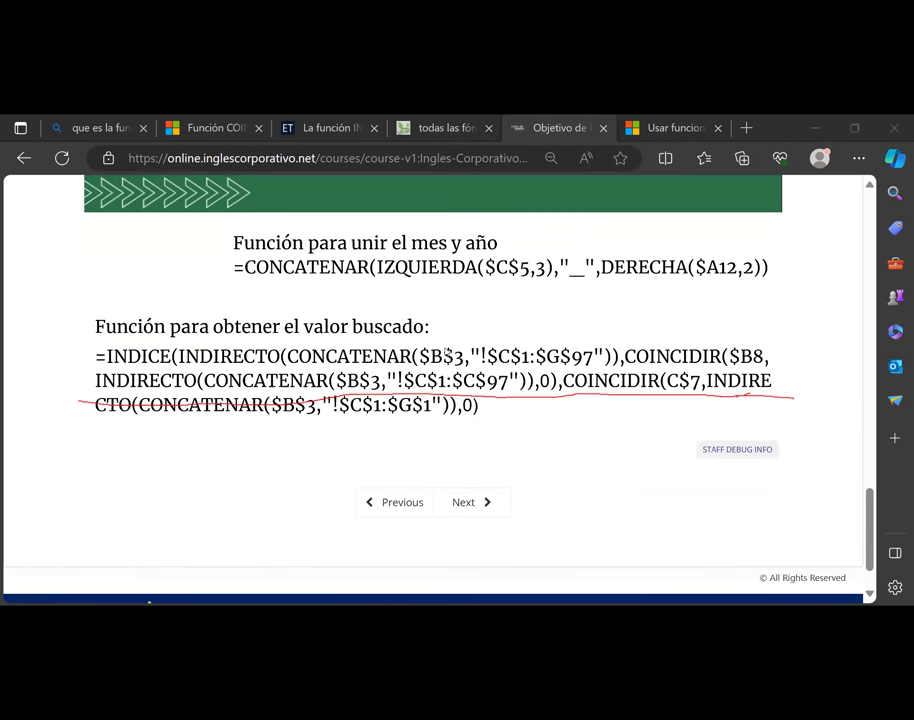
mouse_move(500, 330)
scroll(757, 369, up, 6)
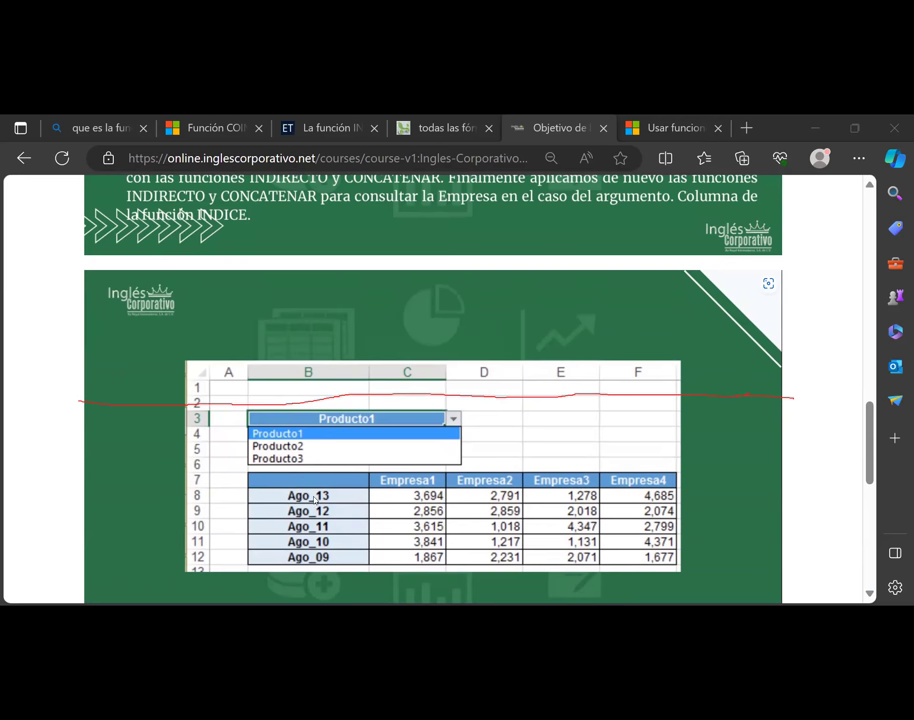
scroll(310, 504, down, 4)
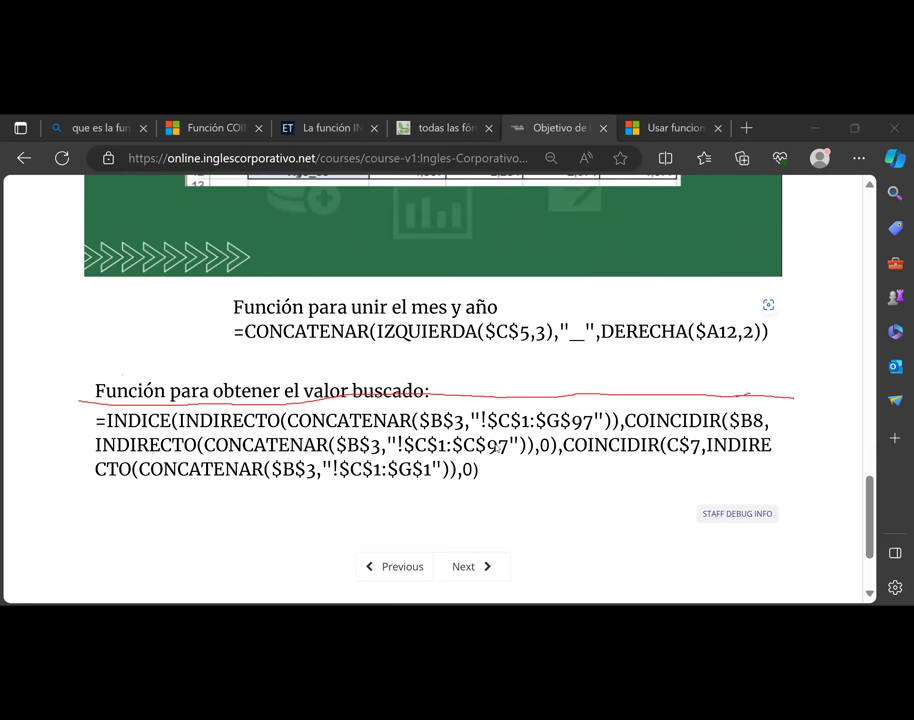
scroll(400, 480, up, 5)
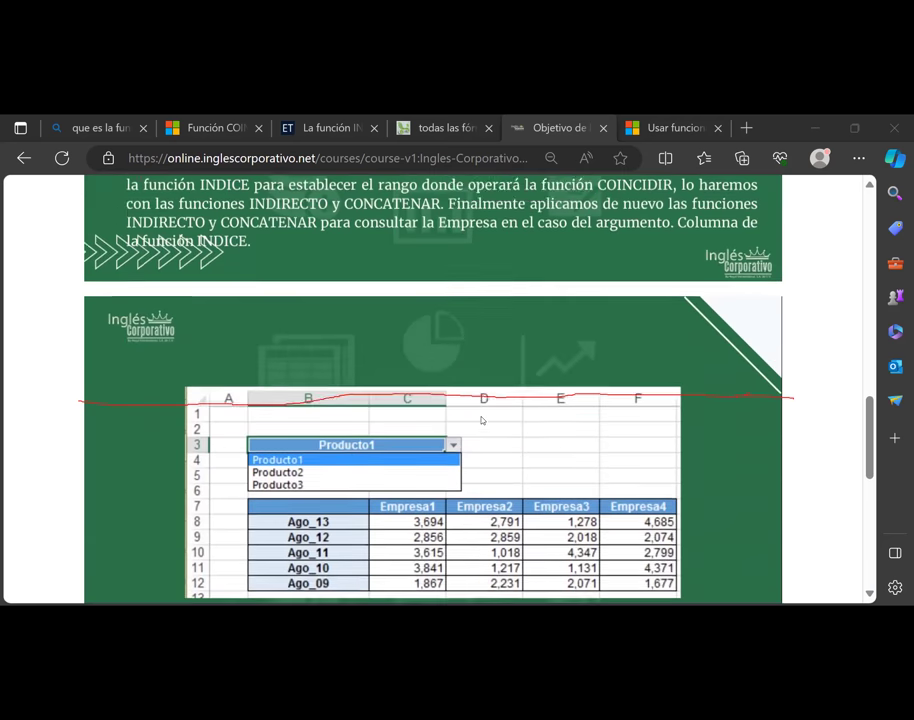
mouse_move(432, 470)
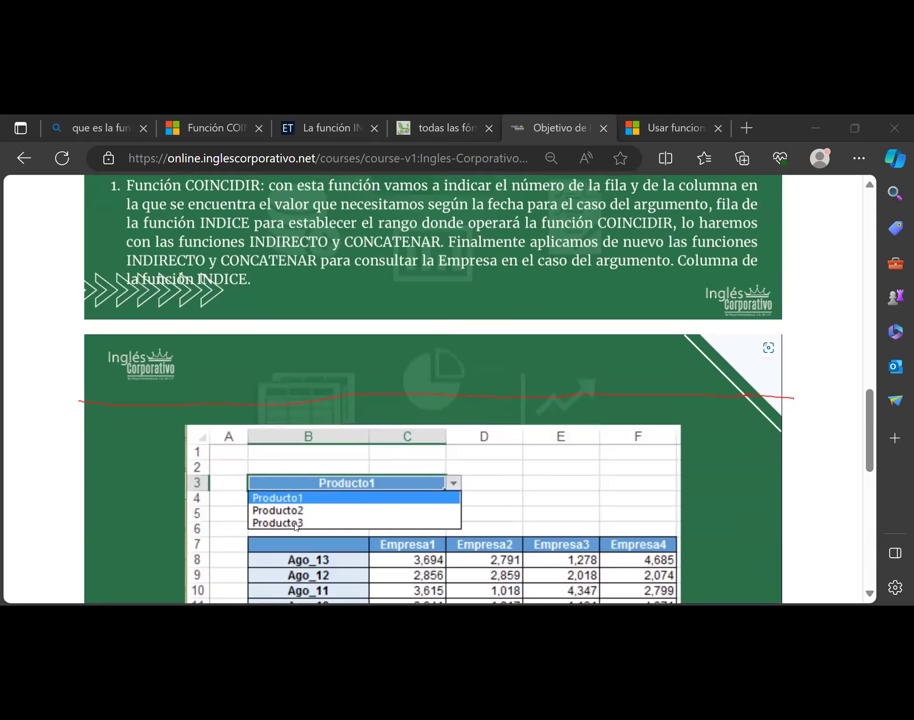
scroll(347, 516, down, 1)
Review the lesson page's example table and lookup formulas, then return to the PowerPoint presentation
scroll(347, 516, down, 1)
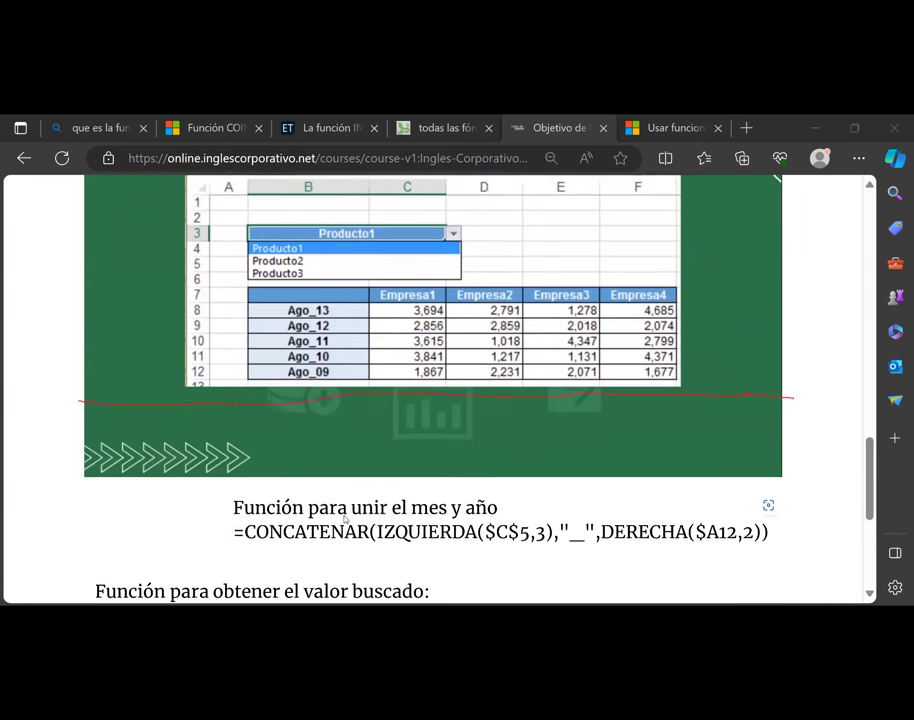
scroll(343, 494, down, 2)
scroll(325, 496, down, 1)
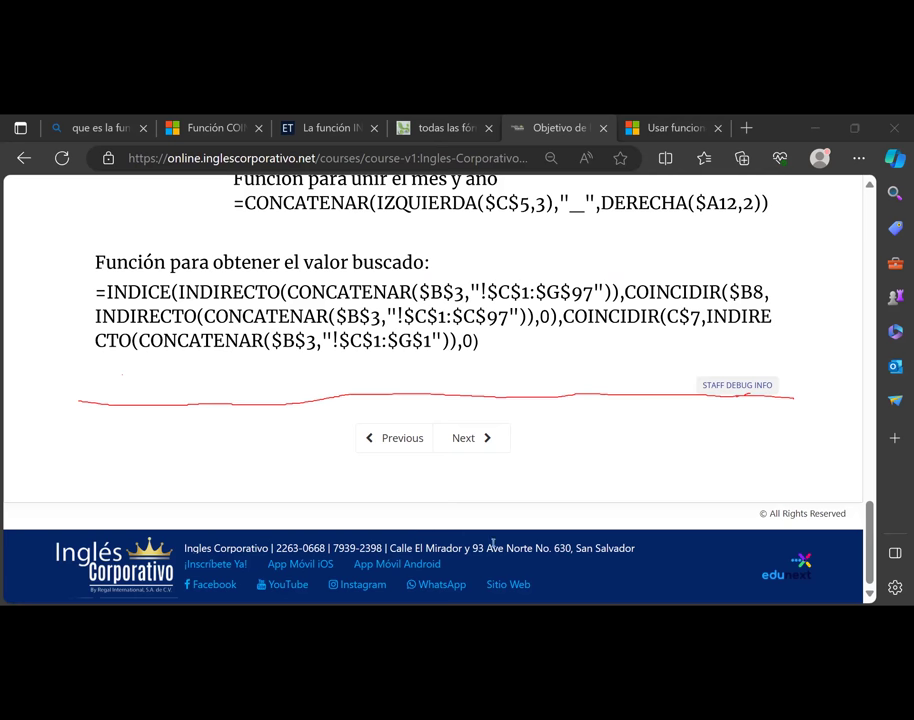
scroll(466, 388, up, 3)
scroll(420, 340, up, 2)
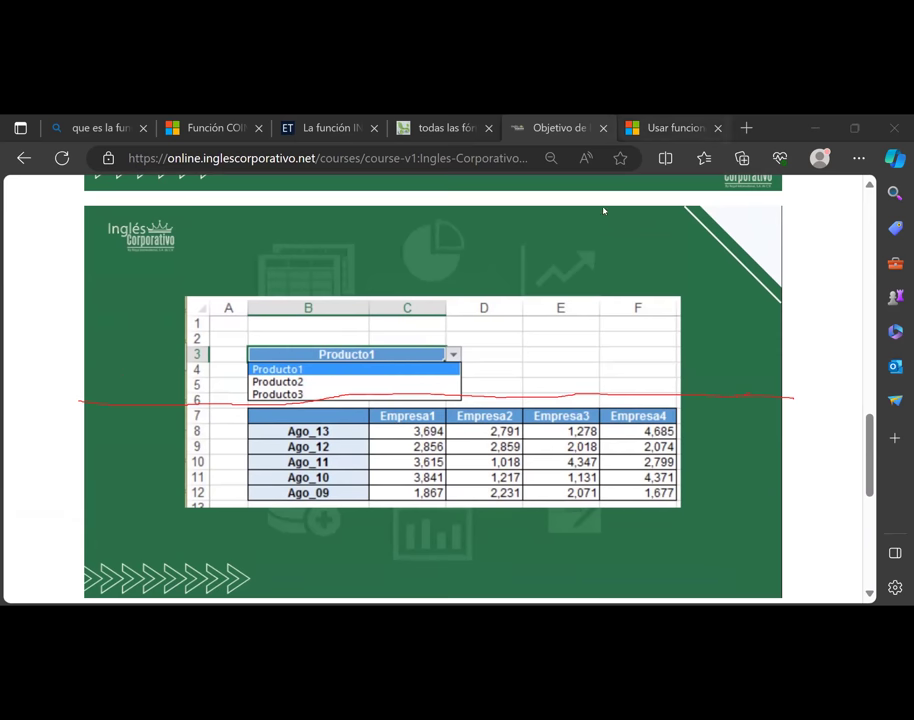
scroll(340, 416, down, 2)
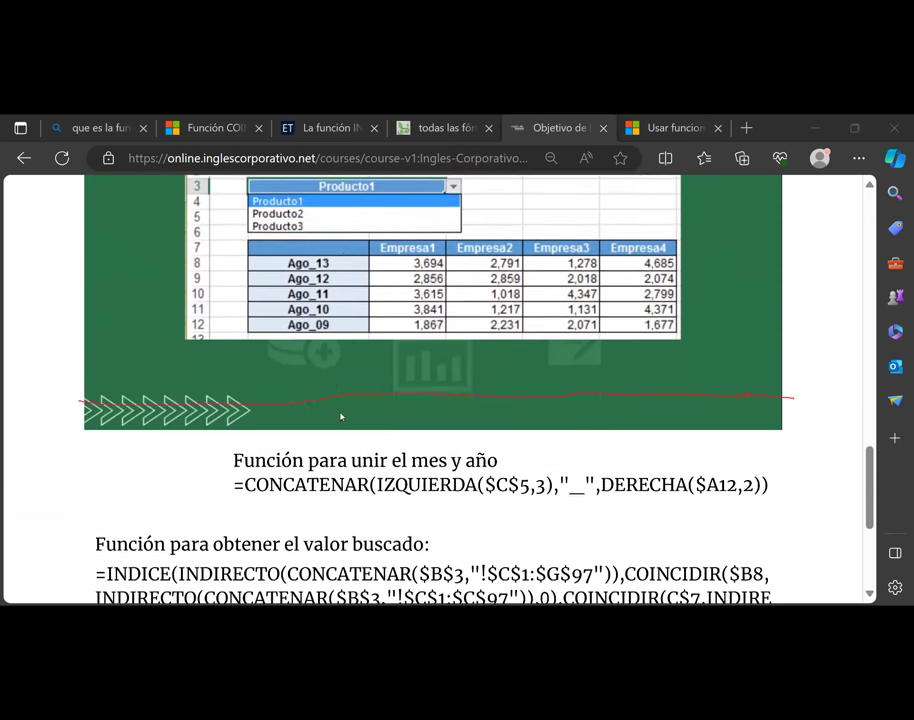
scroll(340, 416, down, 2)
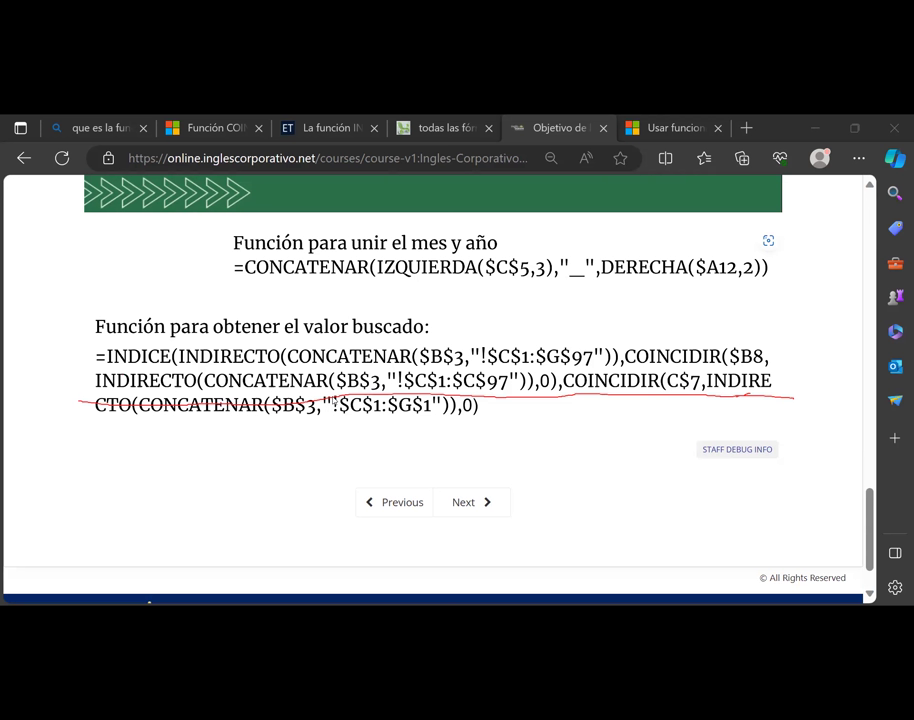
scroll(347, 386, up, 4)
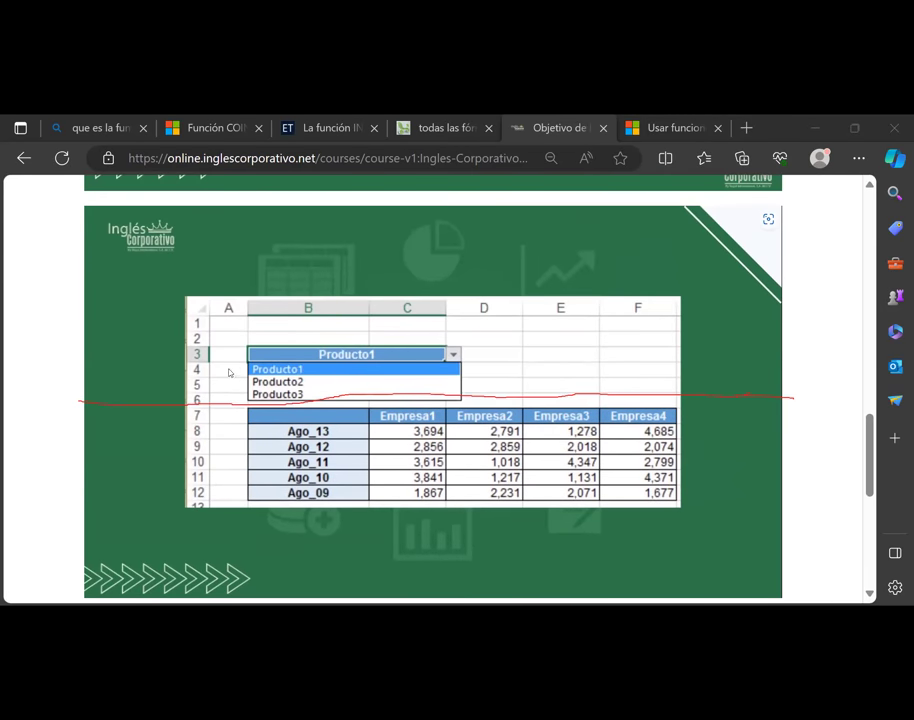
scroll(388, 495, down, 5)
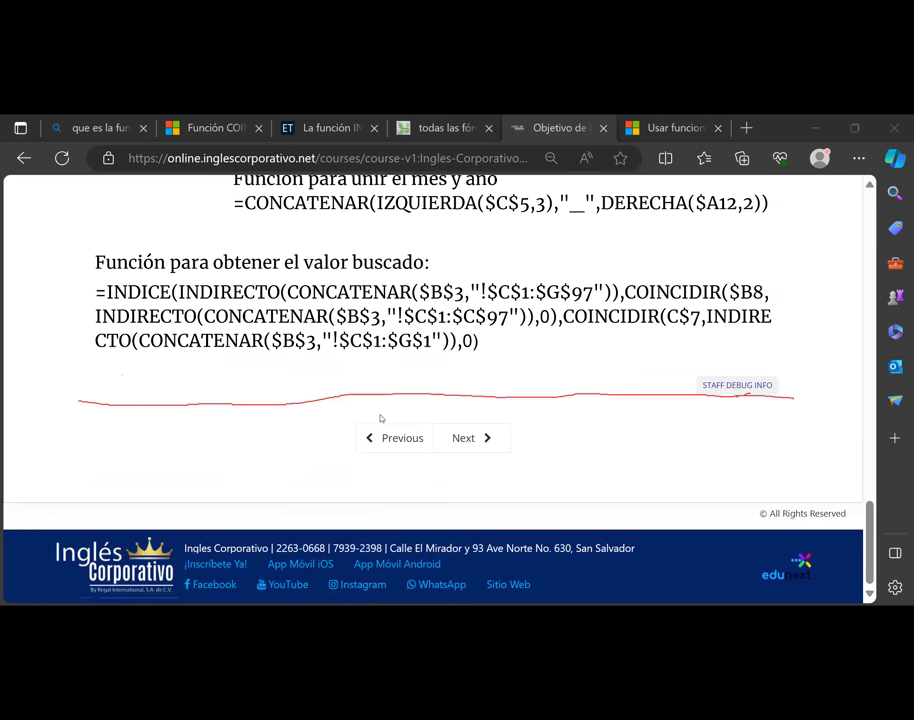
scroll(380, 418, up, 1)
scroll(380, 418, up, 1)
scroll(376, 412, up, 1)
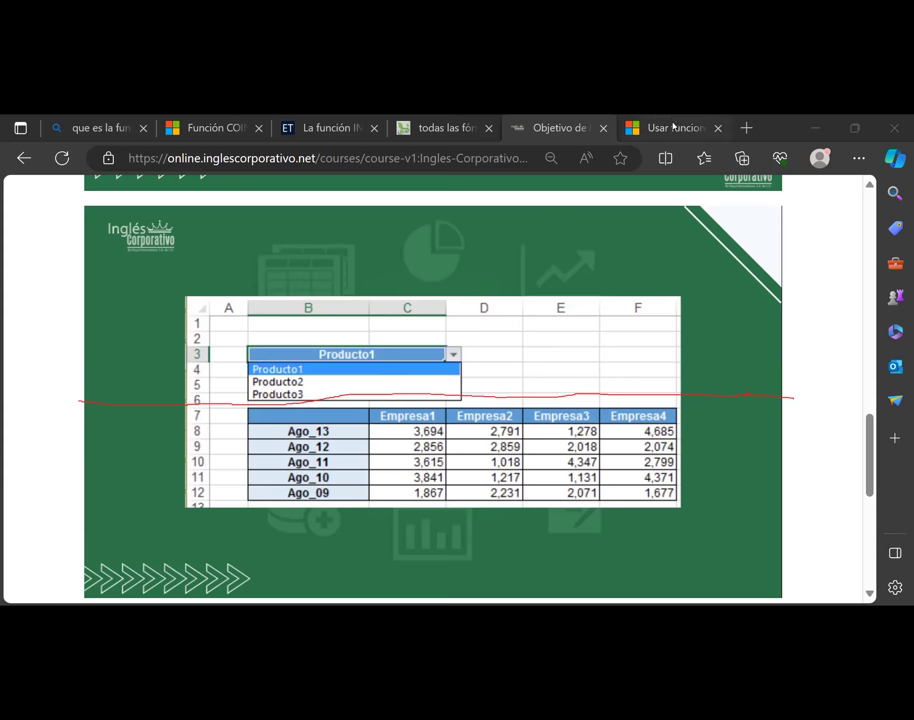
scroll(505, 338, down, 2)
scroll(500, 340, down, 2)
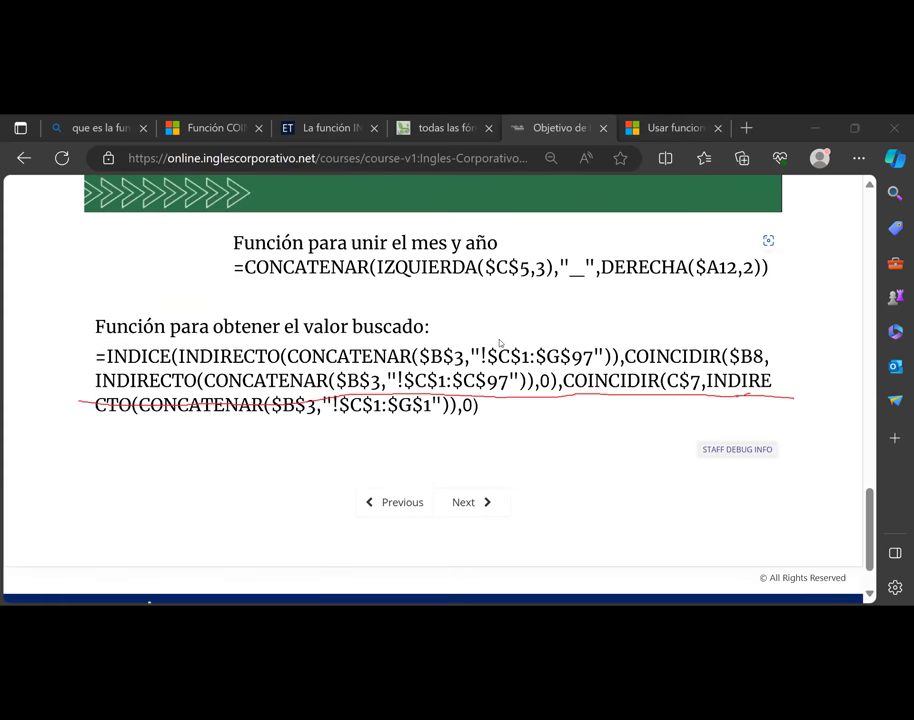
scroll(500, 342, up, 5)
scroll(515, 315, up, 1)
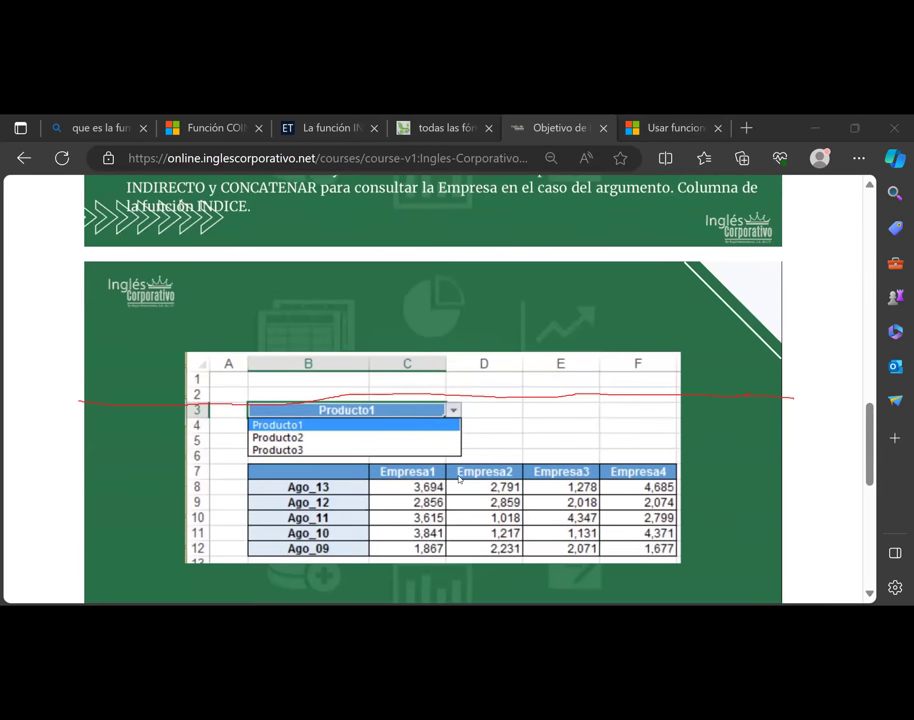
scroll(440, 470, down, 2)
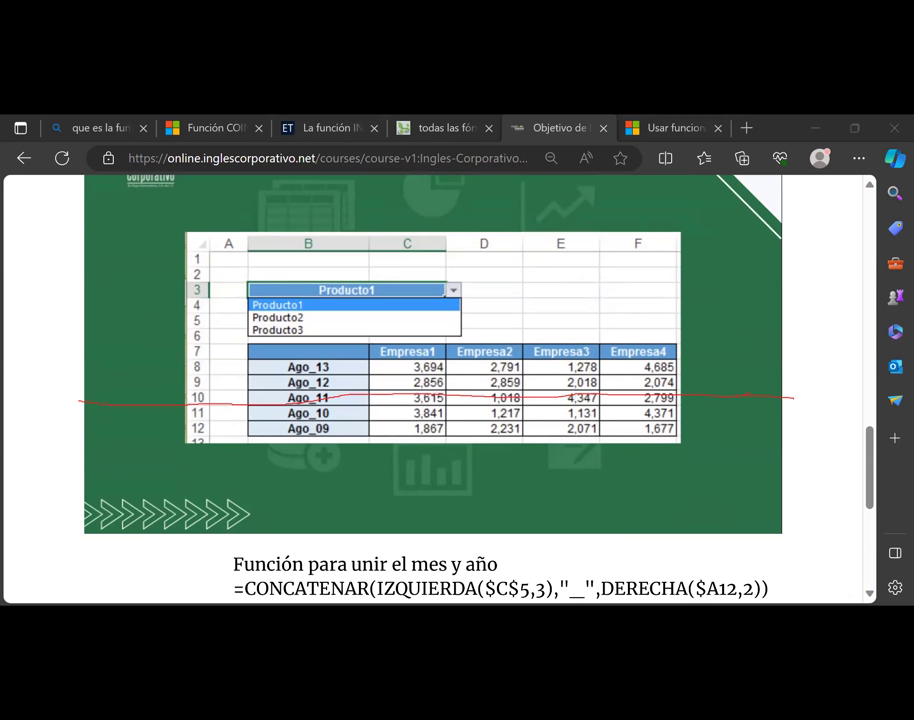
key(alt+Tab)
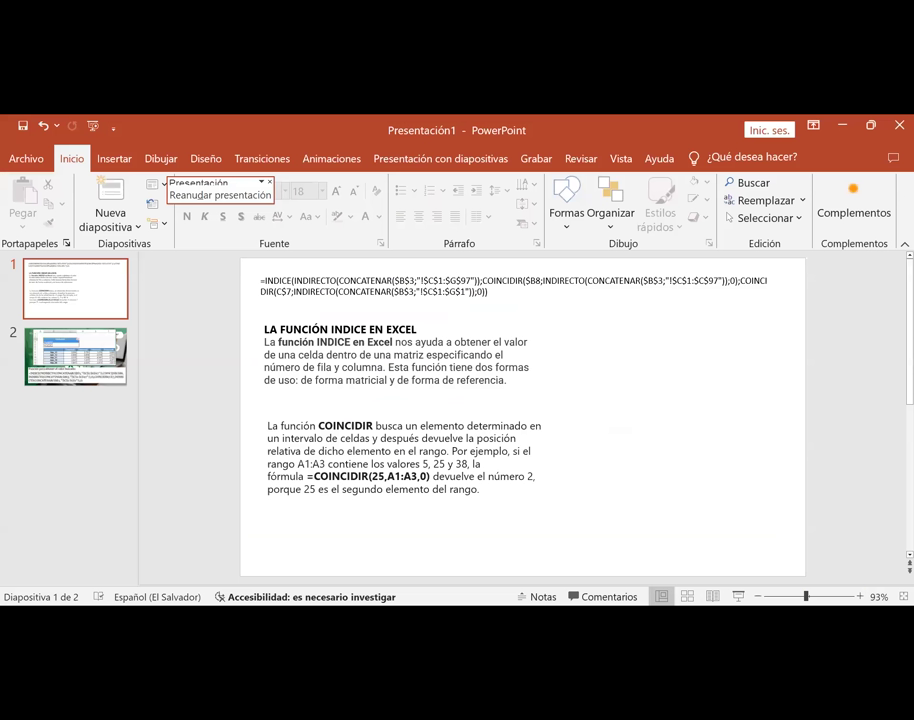
Present the INDICE formula slides from the start, then show Excel's Sección 2 clase 8 cover sheet
key(F5)
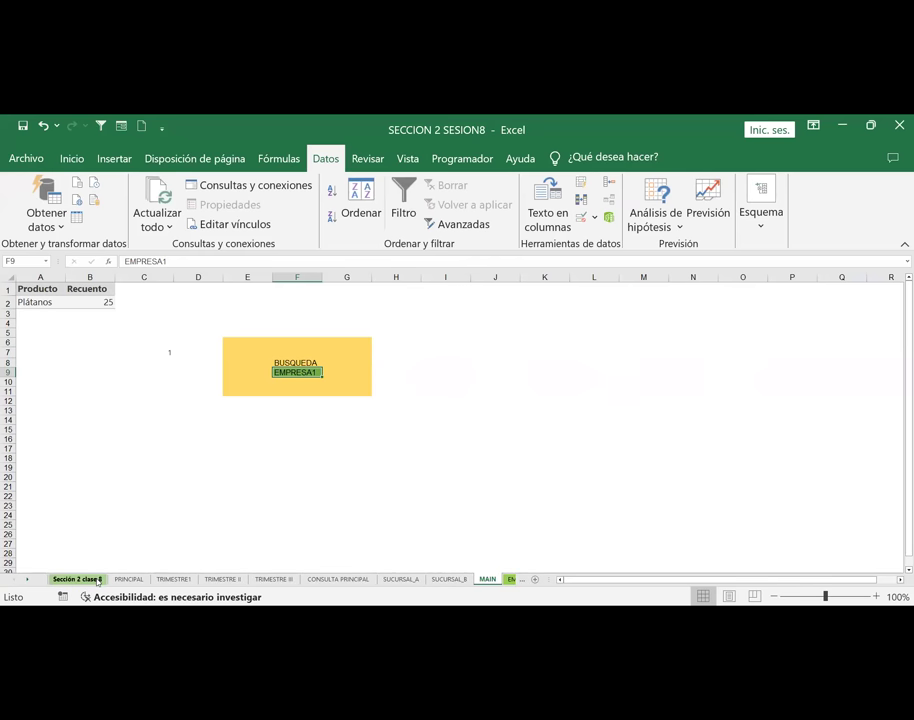
click(77, 579)
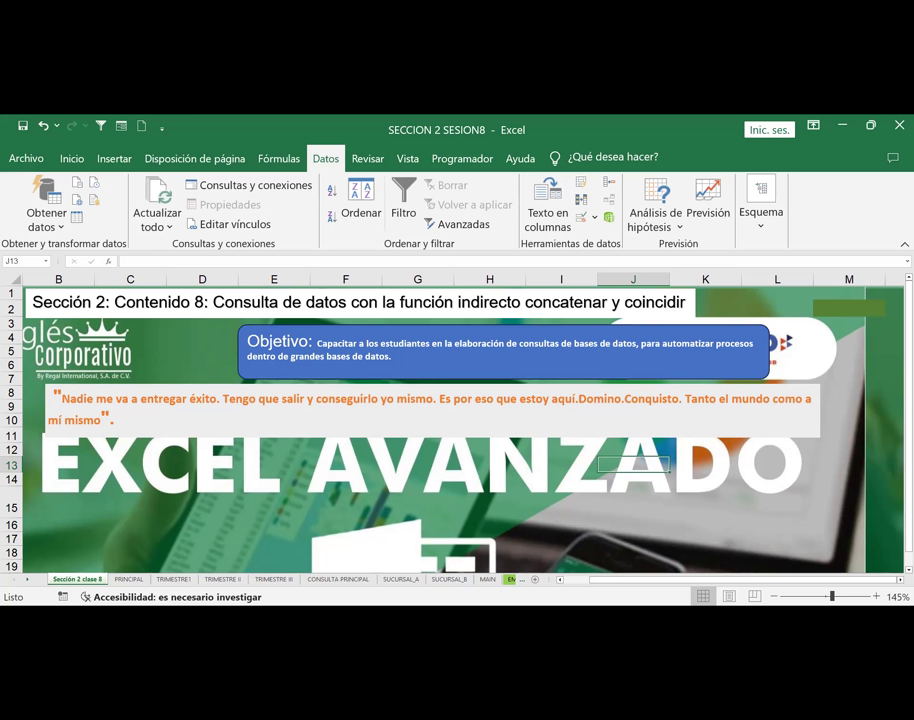
Return to the workbook and step through PRINCIPAL and TRIMESTRE1 to the TRIMESTRE III grades sheet
key(alt+Tab)
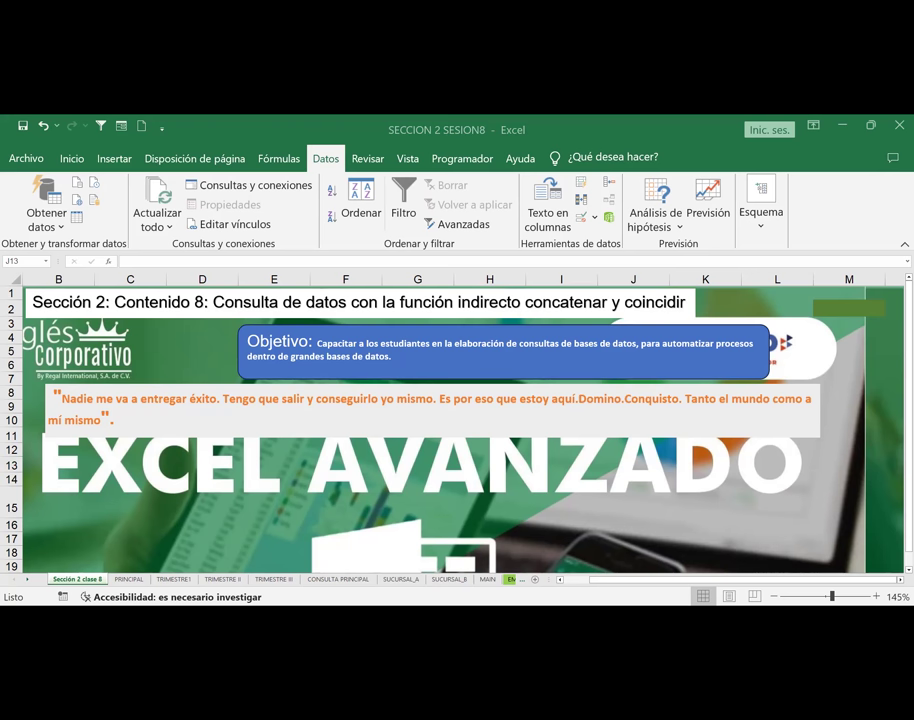
key(alt+Tab)
scroll(228, 470, down, 1)
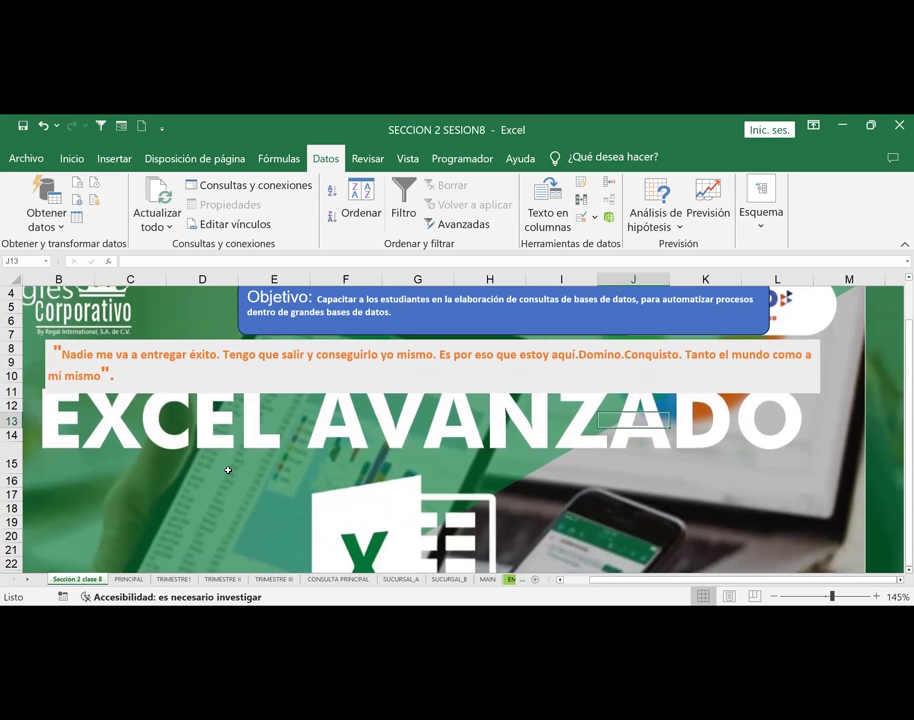
click(128, 579)
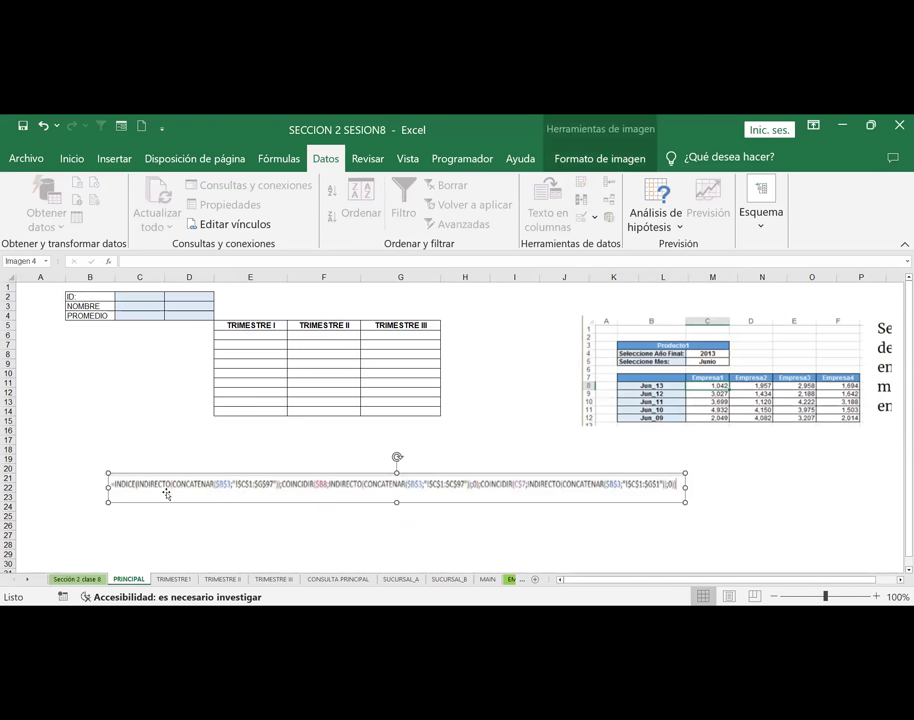
click(173, 579)
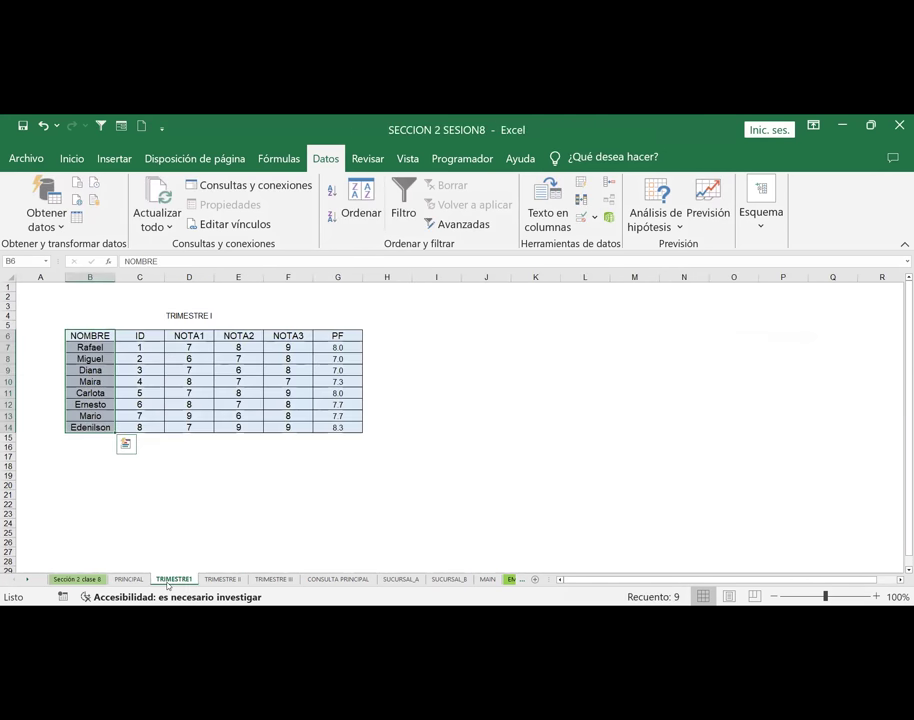
click(222, 579)
Open the CONSULTA PRINCIPAL sheet and select SUCURSAL cell B3 to check its SUCURSAL_A;SUCURSAL_B validation list
click(273, 579)
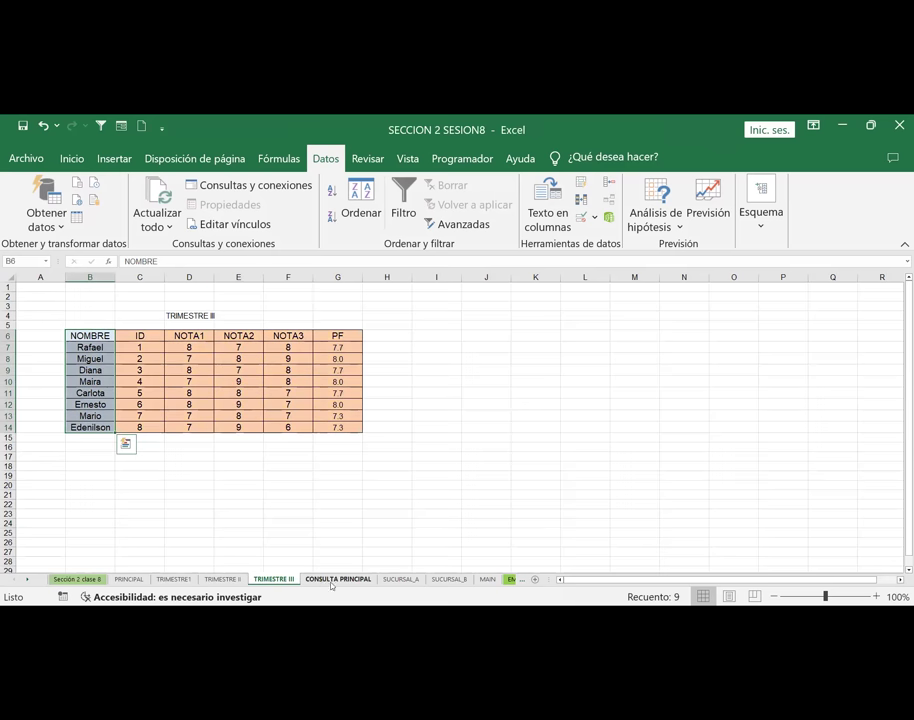
click(344, 579)
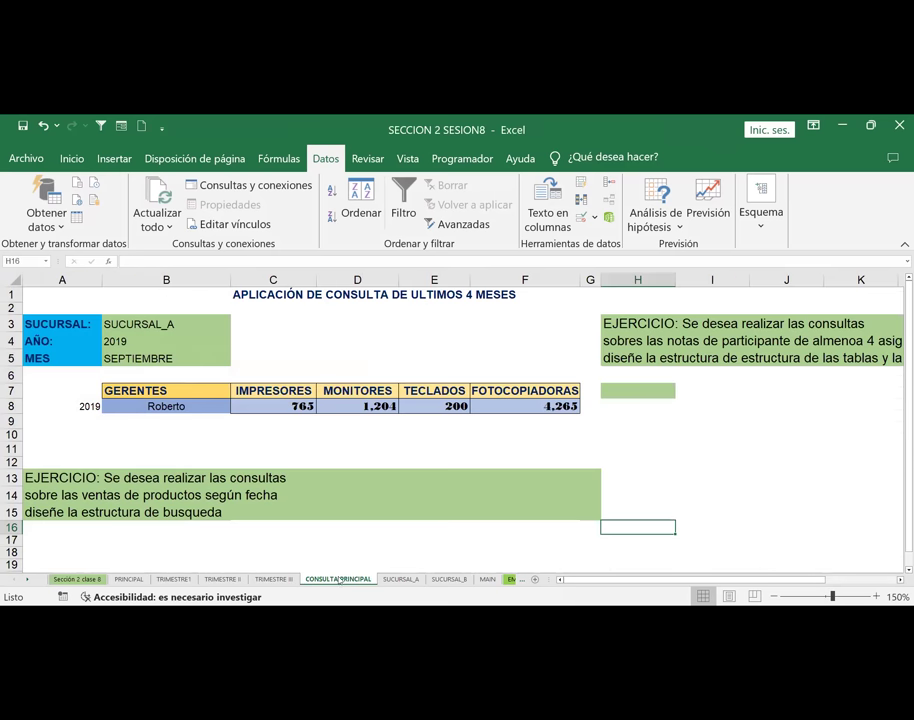
click(241, 294)
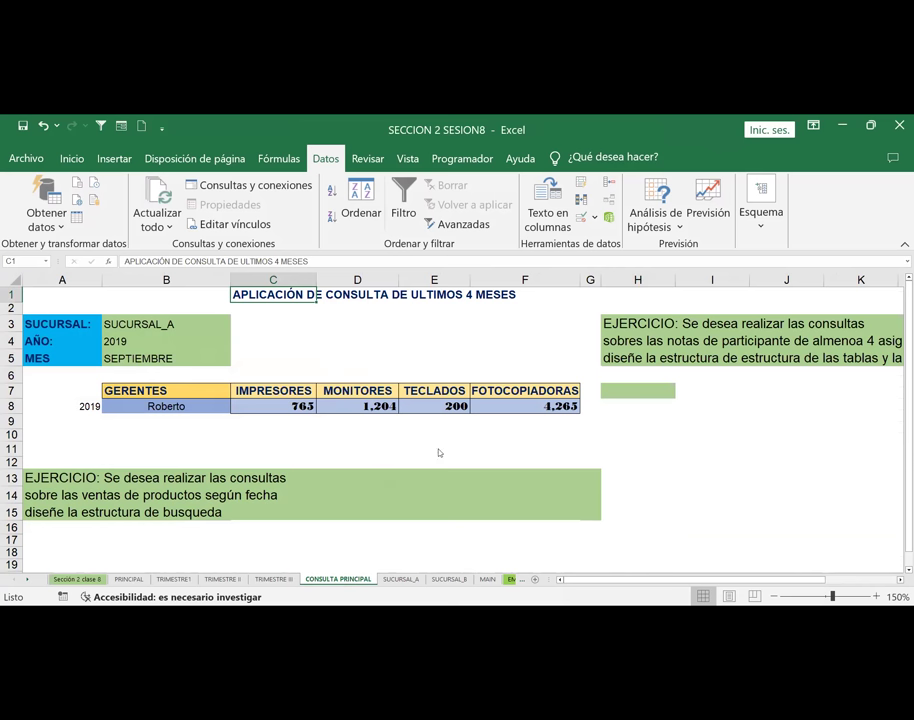
click(149, 321)
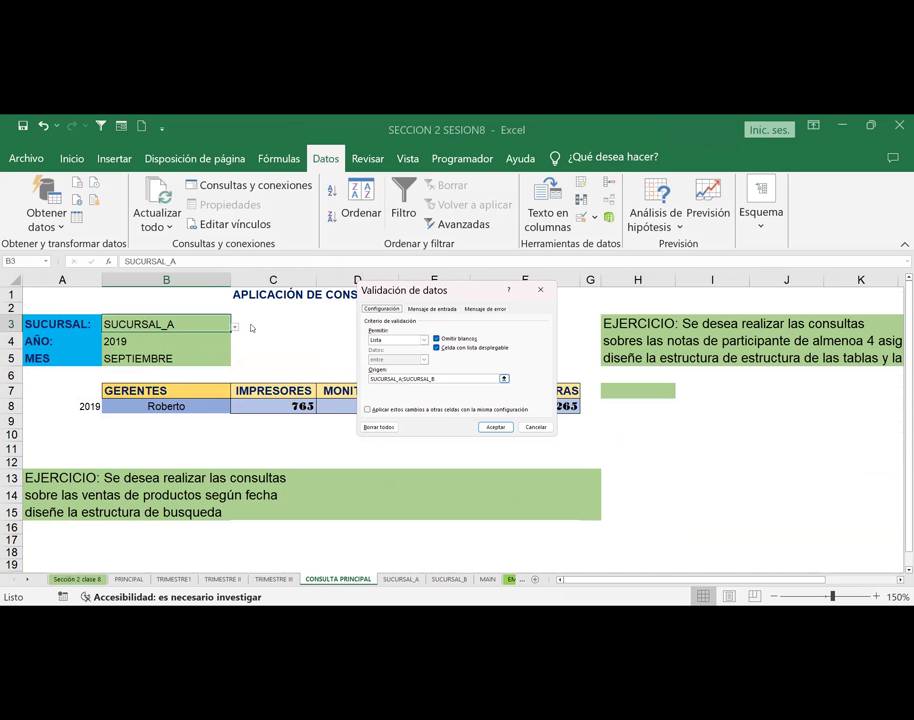
Close the validation settings and glance at the SUCURSAL_A and SUCURSAL_B data sheets
click(484, 423)
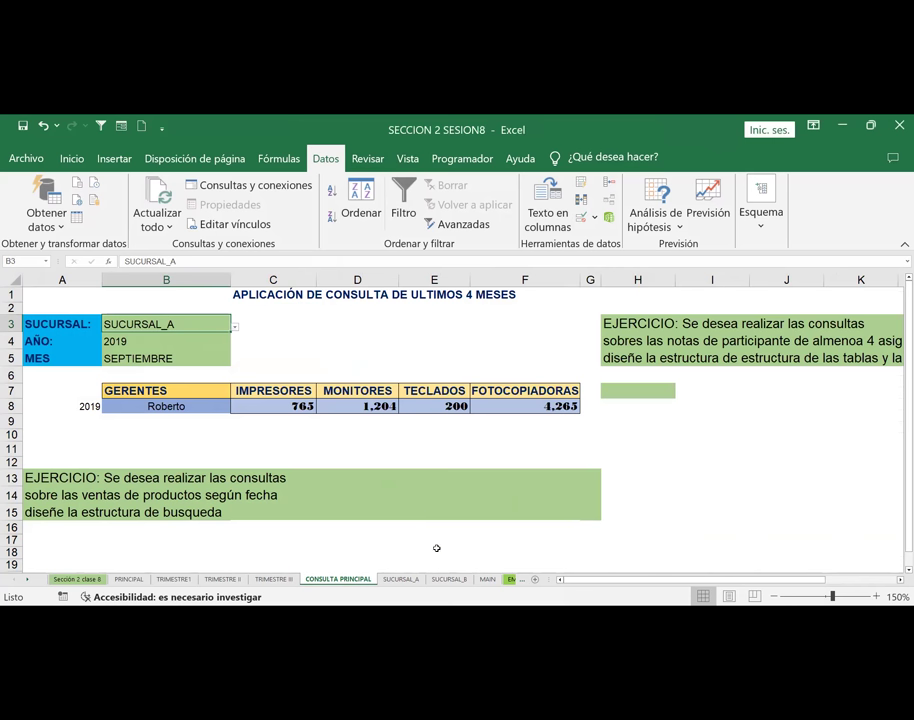
click(400, 579)
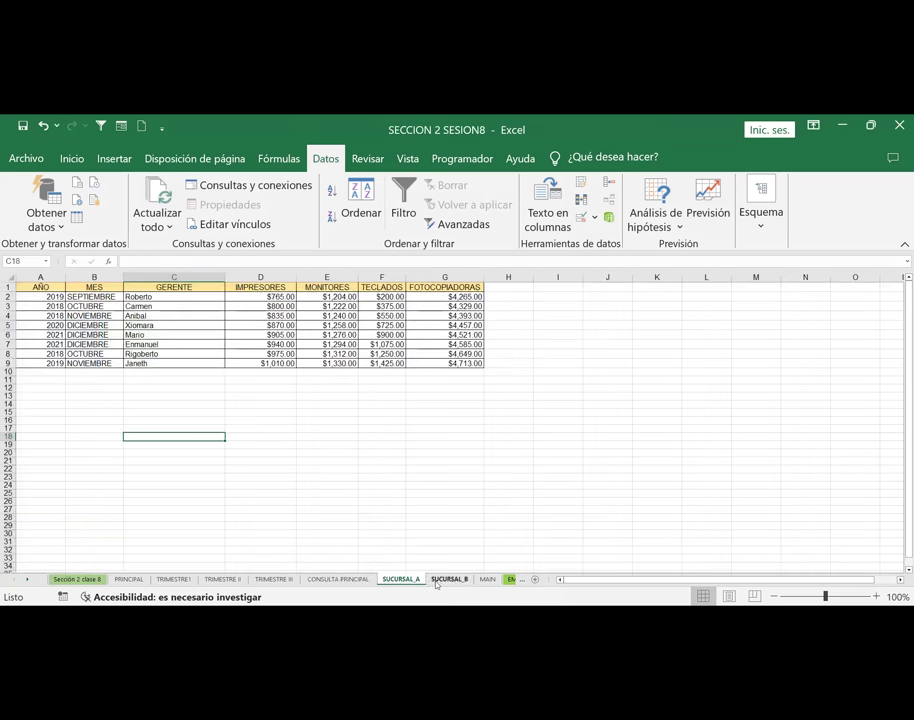
click(445, 579)
click(340, 579)
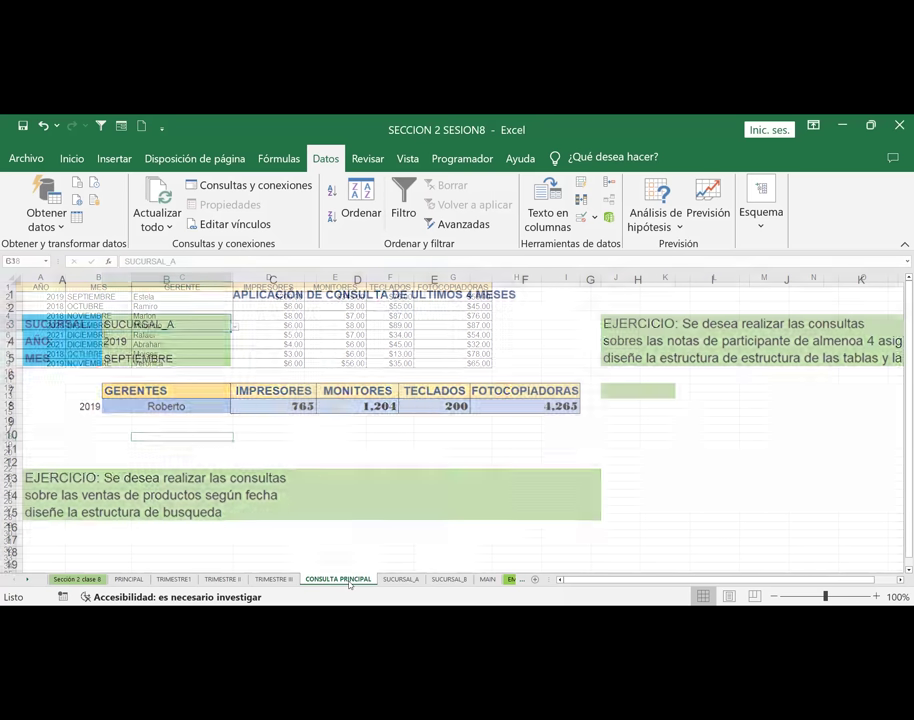
Copy B3, check the B7:F7 headers, and compare them with the SUCURSAL_A table A1:G9
key(ctrl+c)
click(118, 391)
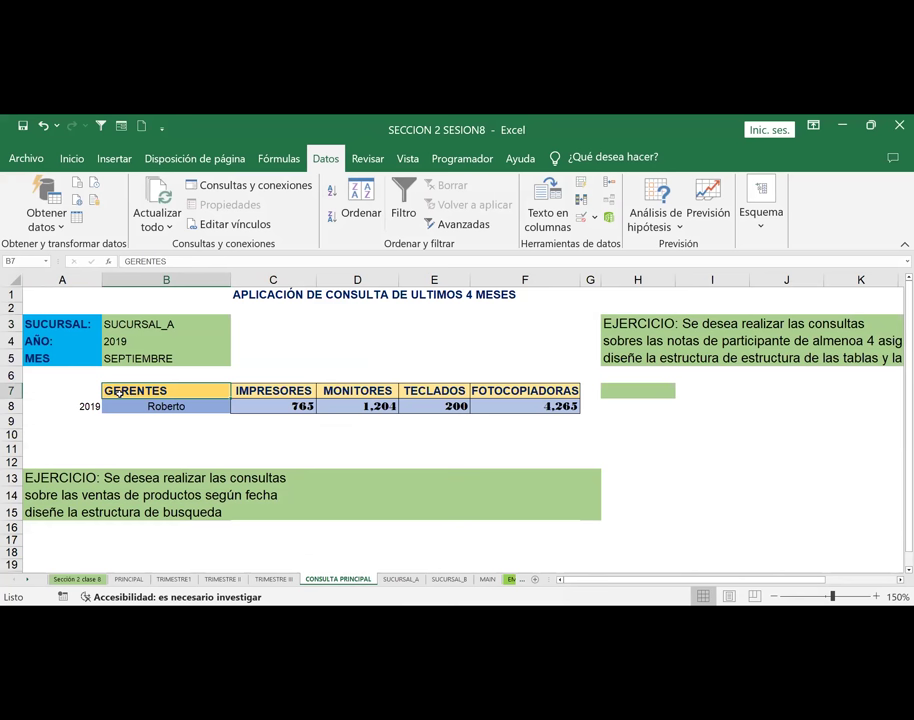
click(517, 392)
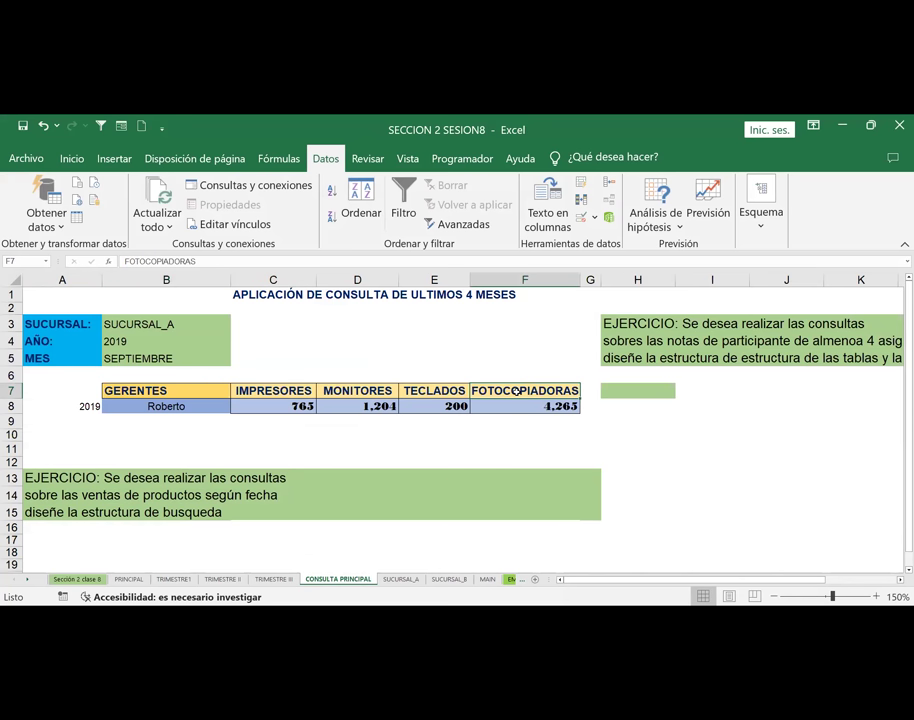
click(400, 579)
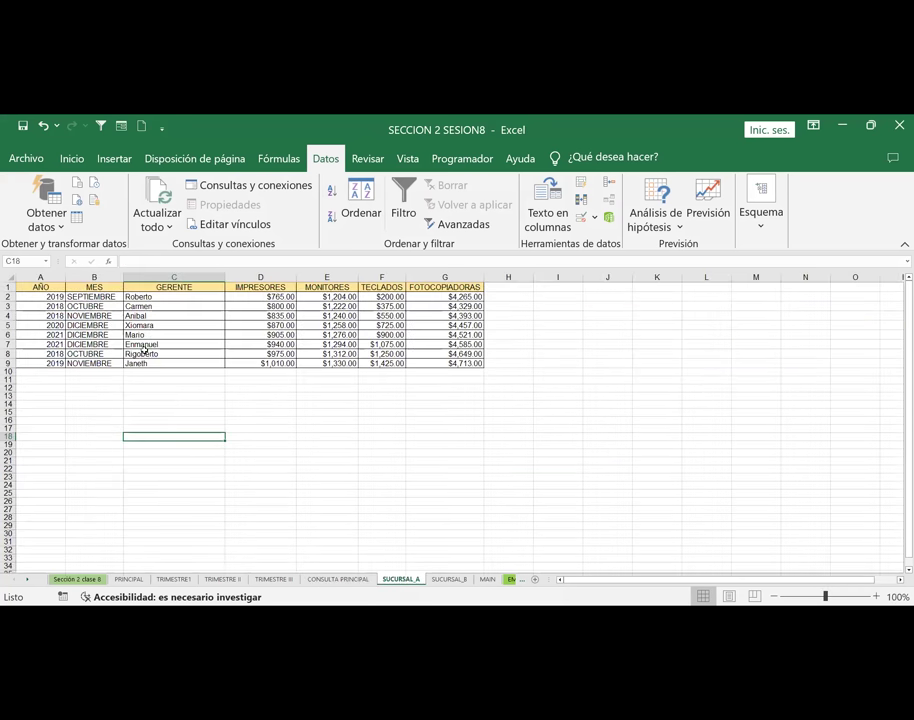
mouse_move(21, 286)
mouse_down()
mouse_move(441, 345)
mouse_move(470, 362)
mouse_up()
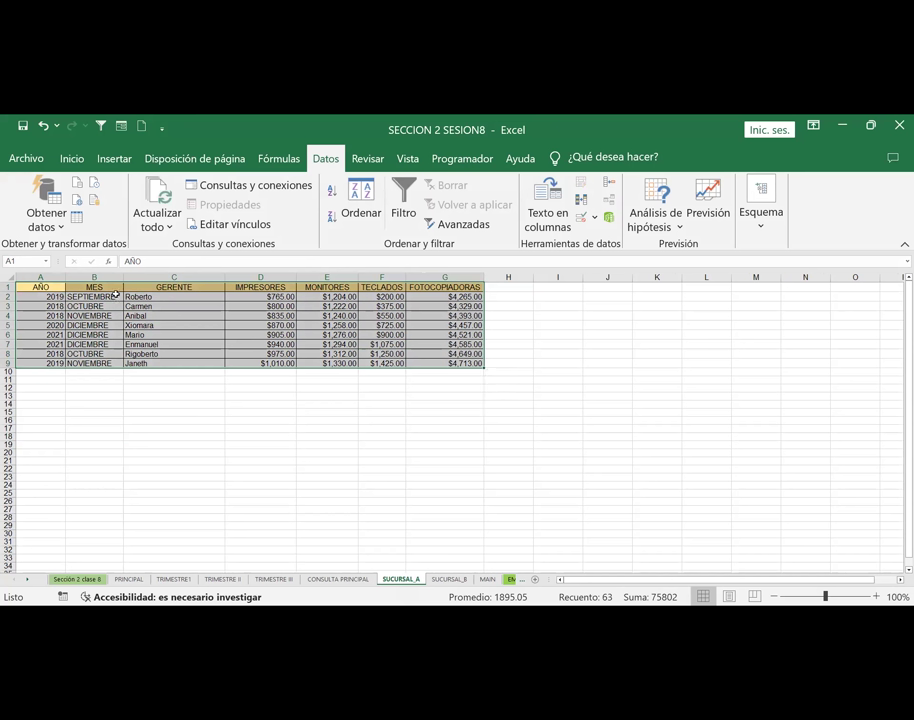
click(336, 580)
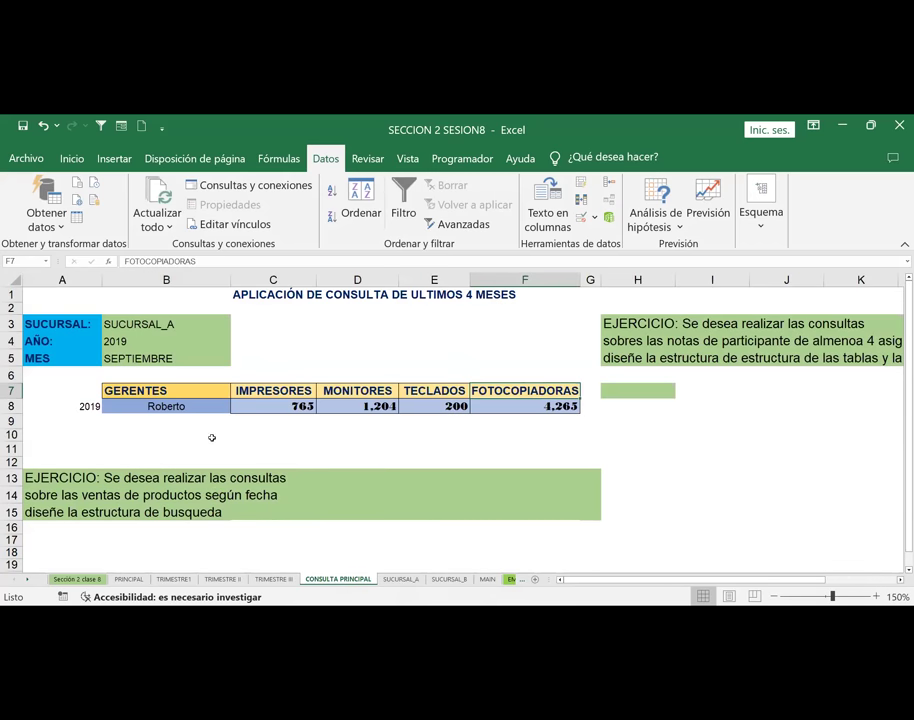
Inspect the lookup formula in C8 and step across the IMPRESORES to FOTOCOPIADORAS headers
click(257, 406)
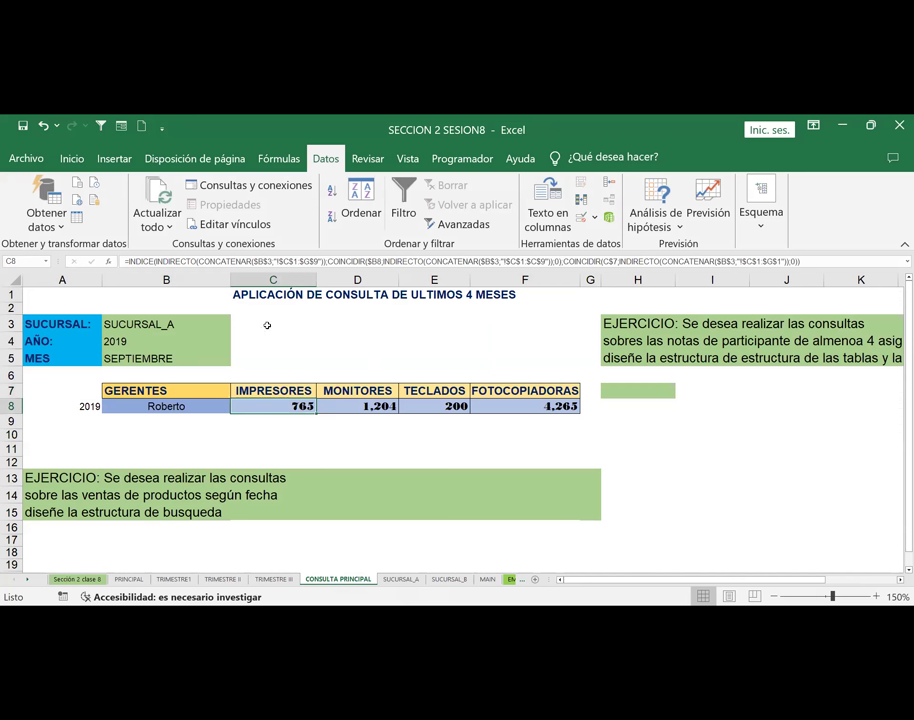
click(261, 393)
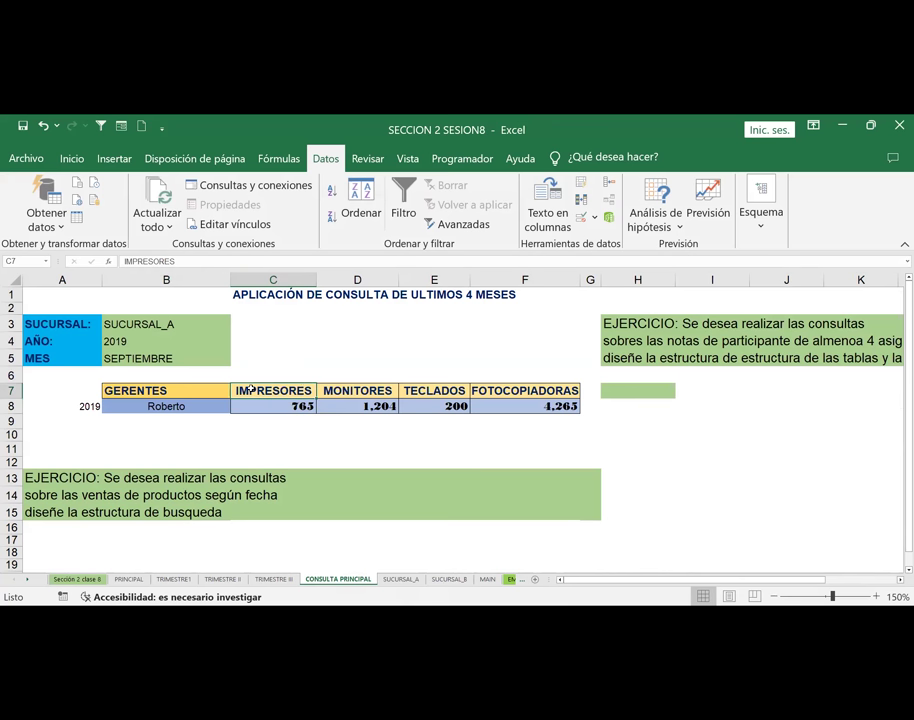
click(357, 391)
key(Right)
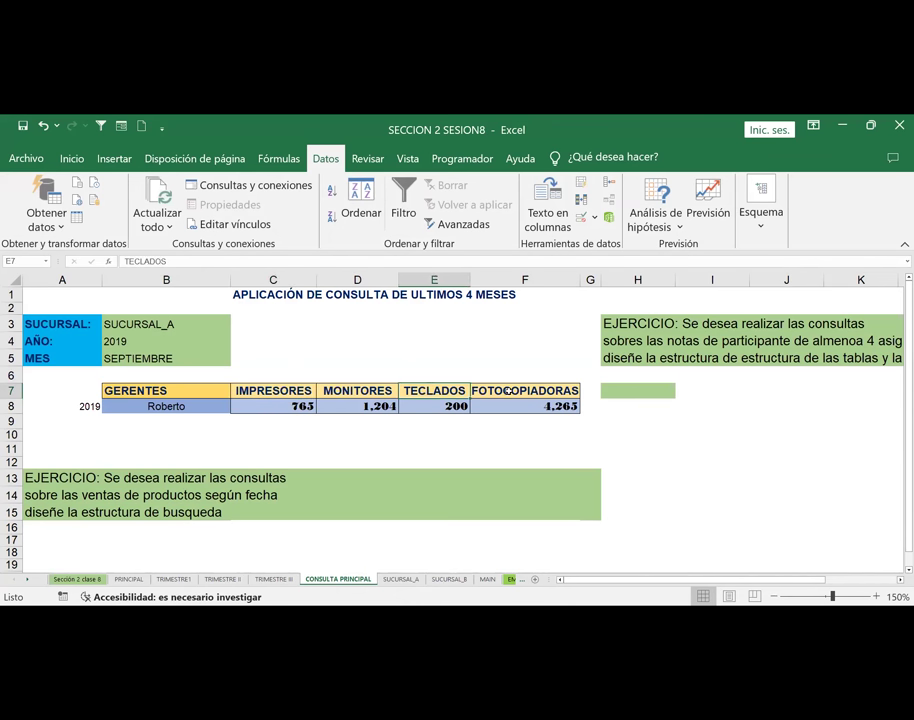
key(Right)
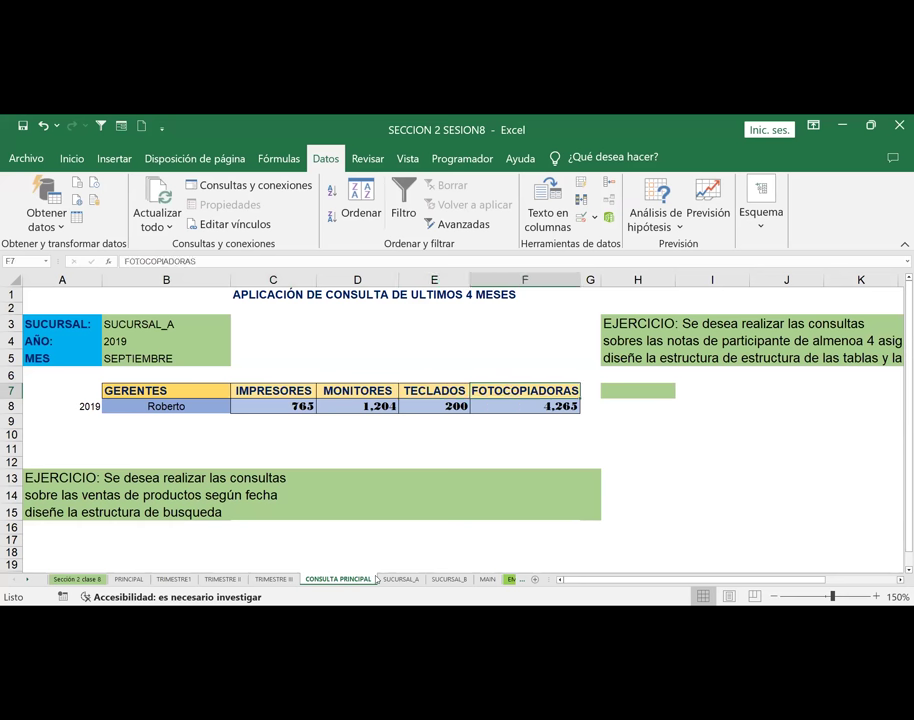
Compare against the SUCURSAL_A data, then select the AÑO value cell B4 on CONSULTA PRINCIPAL
click(400, 579)
click(155, 419)
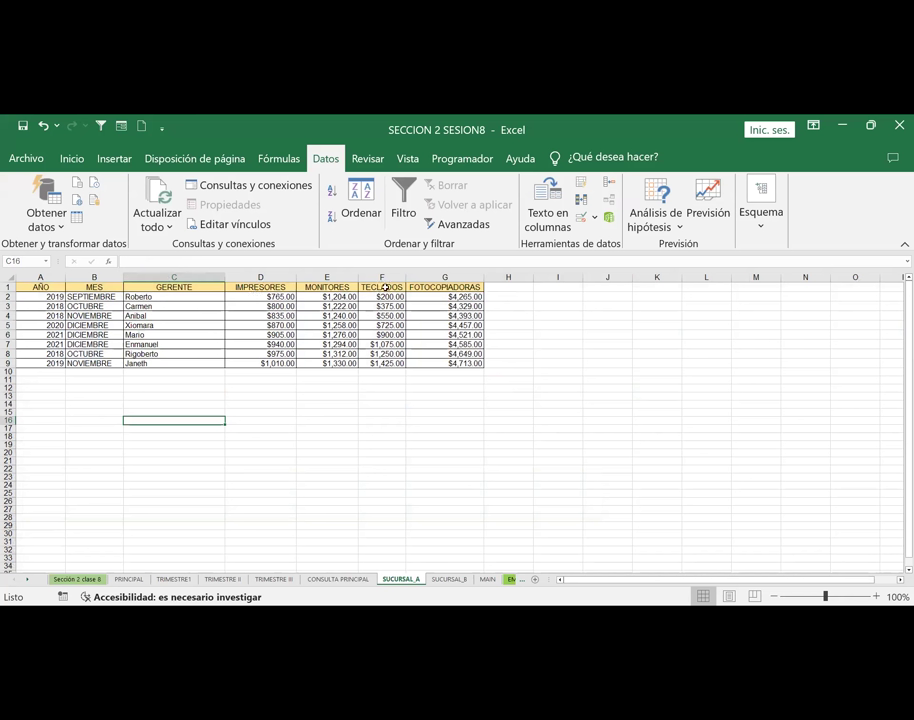
click(327, 580)
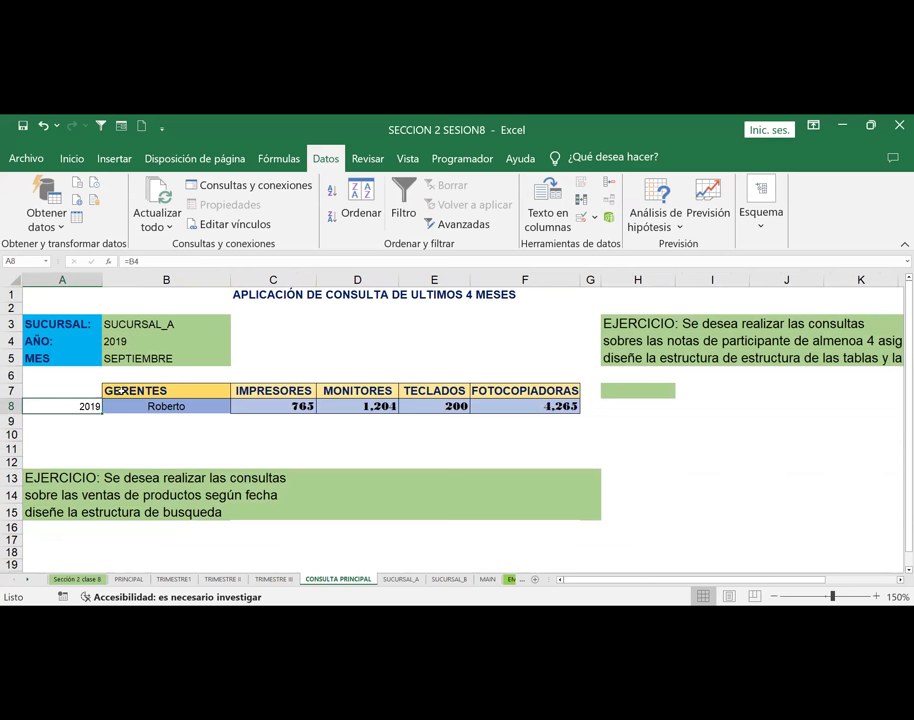
click(118, 342)
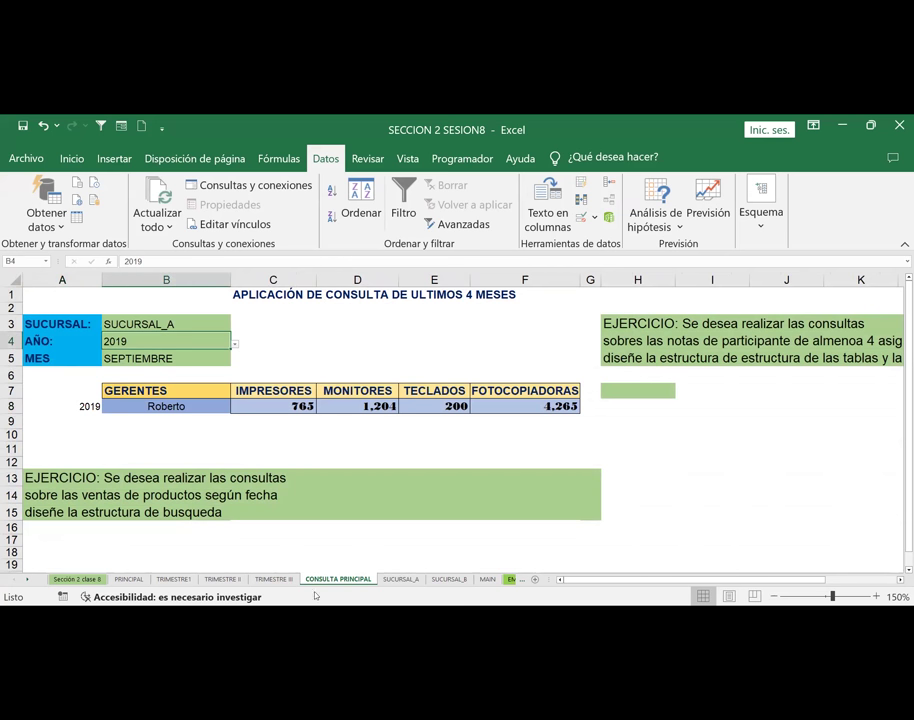
Reveal the earlier sheet tabs, including EMPRESA1 and EMPRESA2, and open the PRINCIPAL sheet
click(398, 580)
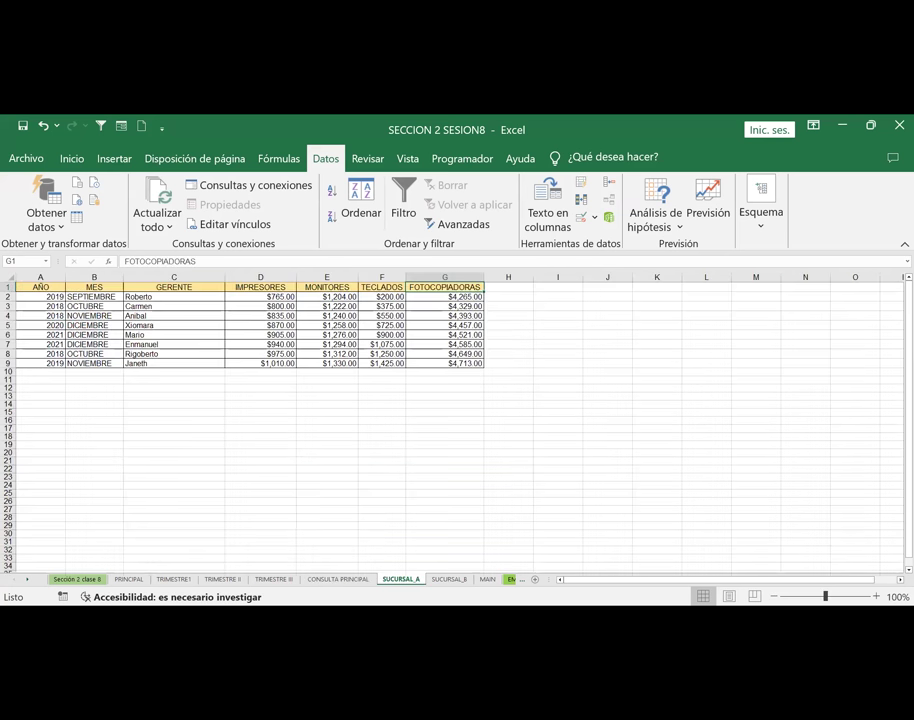
click(26, 580)
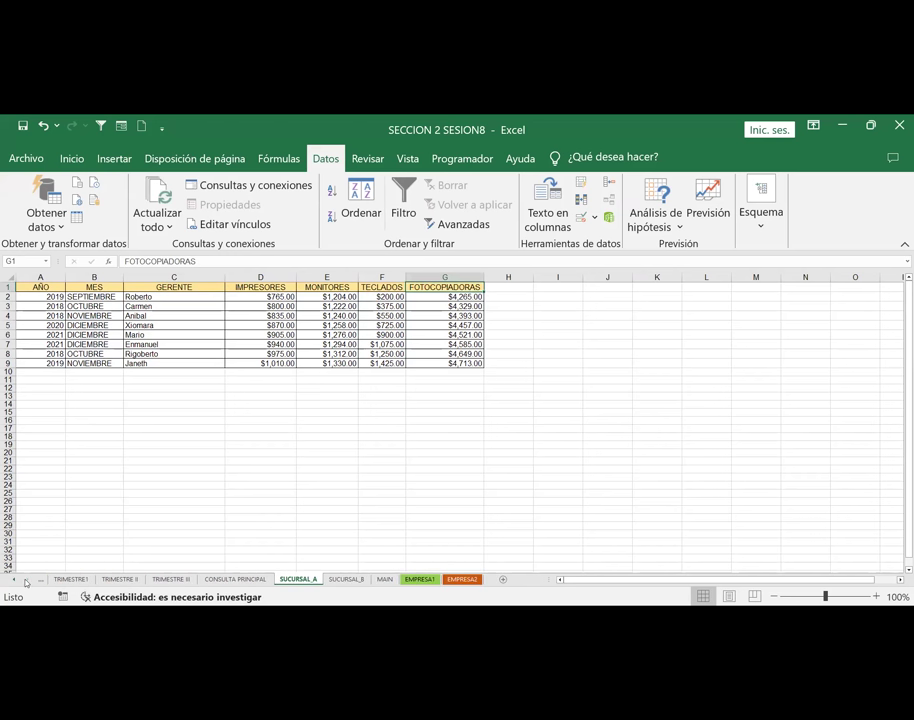
click(235, 580)
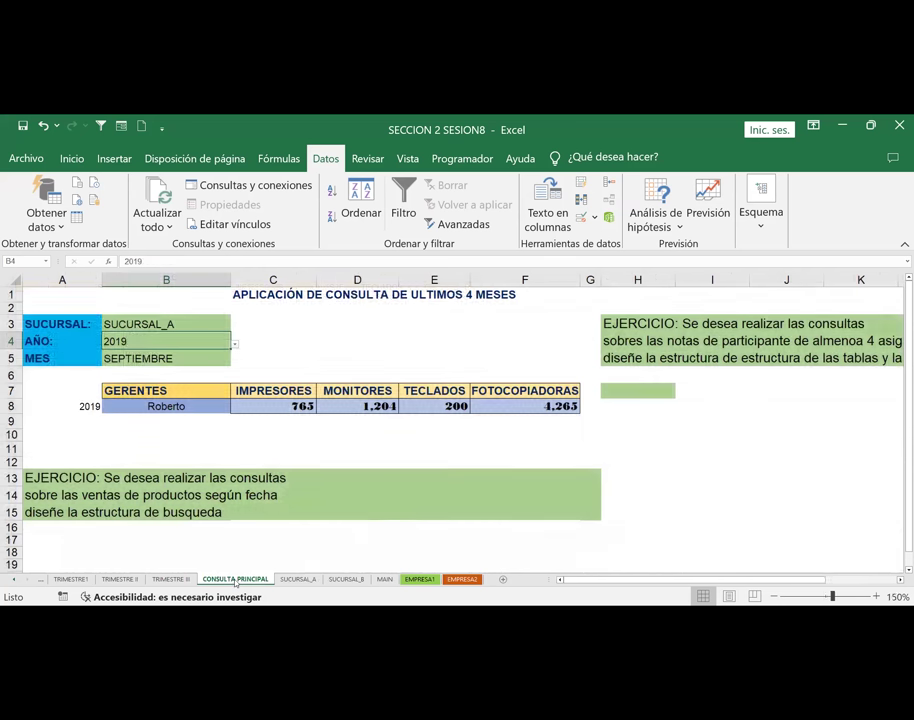
click(13, 580)
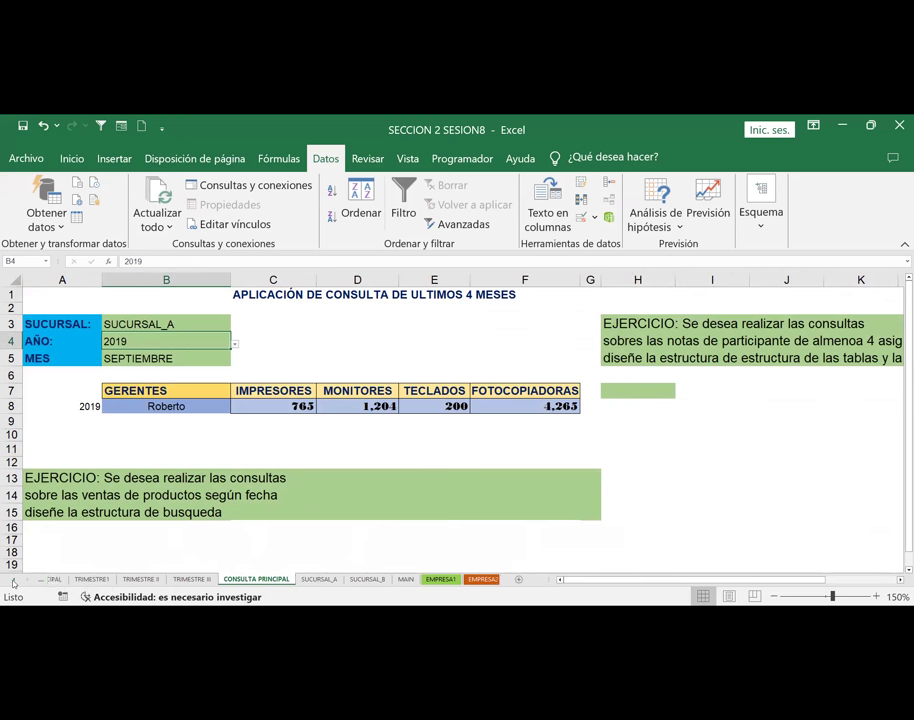
click(120, 580)
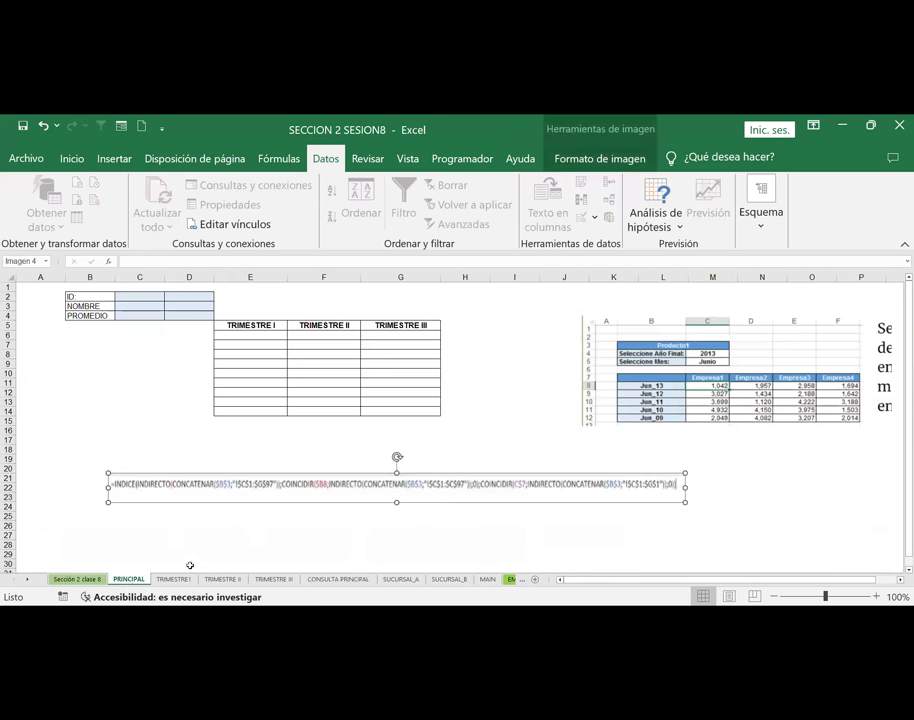
Step through the TRIMESTRE grade sheets, then return to the EXCEL AVANZADO Sección 2 clase 8 cover
click(170, 580)
key(ctrl+Page_Down)
key(ctrl+Page_Down)
click(78, 580)
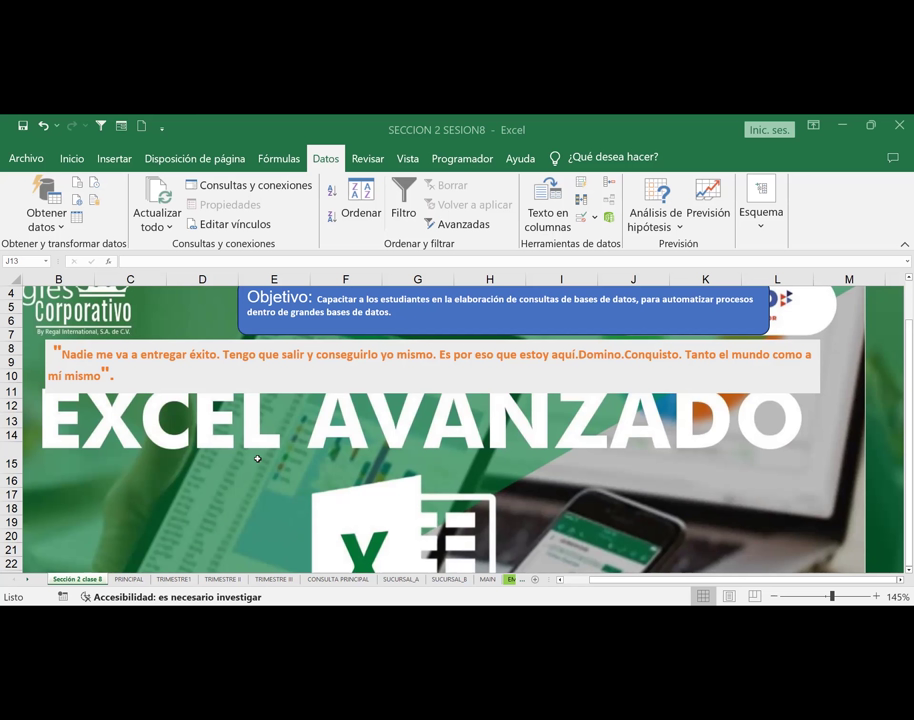
Begin a CONCATENAR formula from the function suggestions, then cancel the unfinished entry
text(=)
key(Escape)
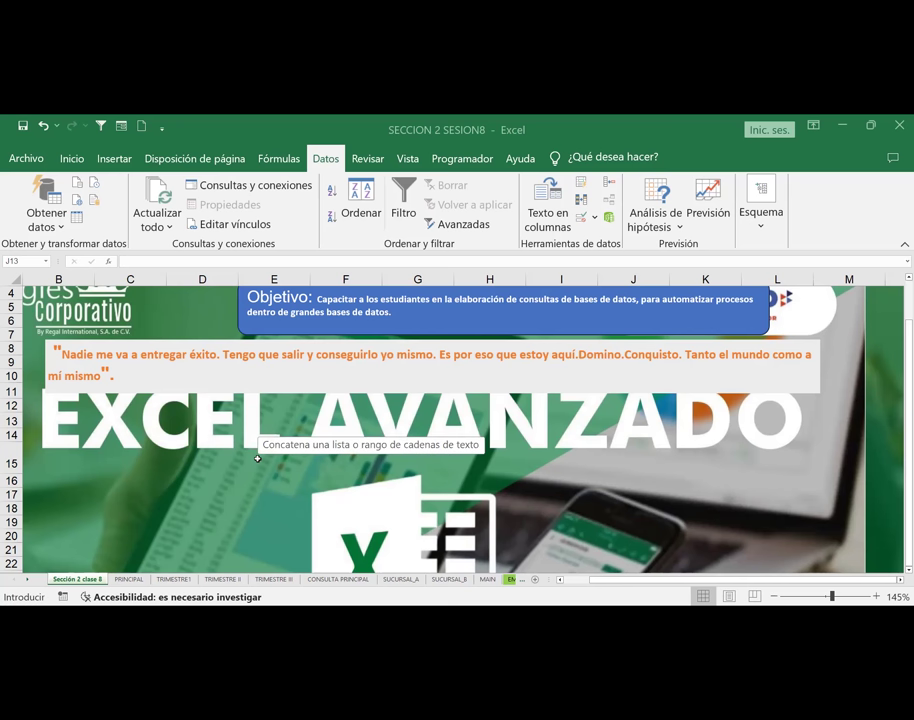
key(Down)
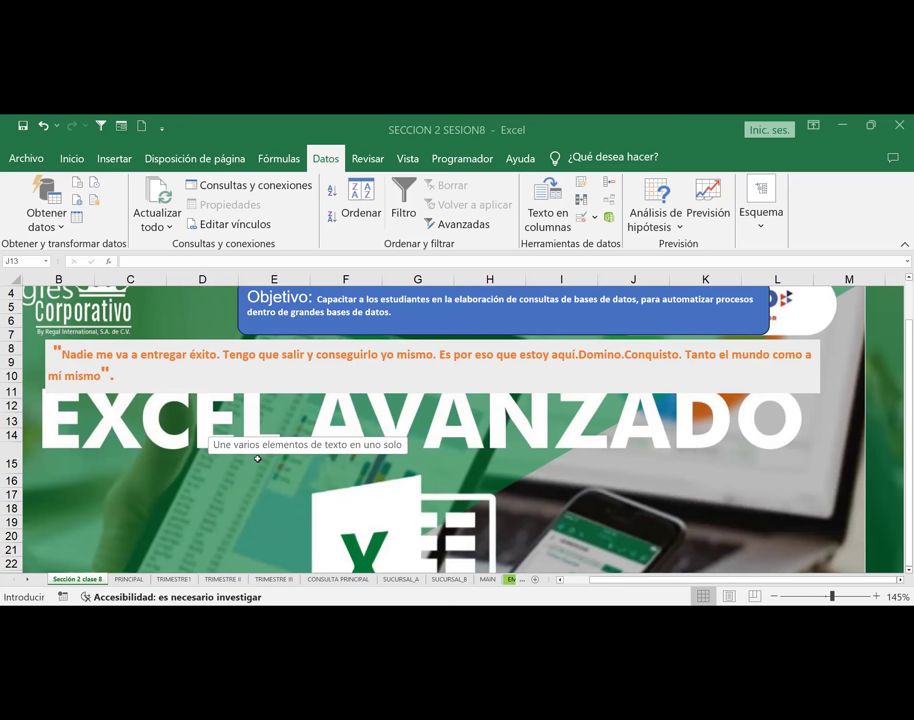
key(Escape)
key(Tab)
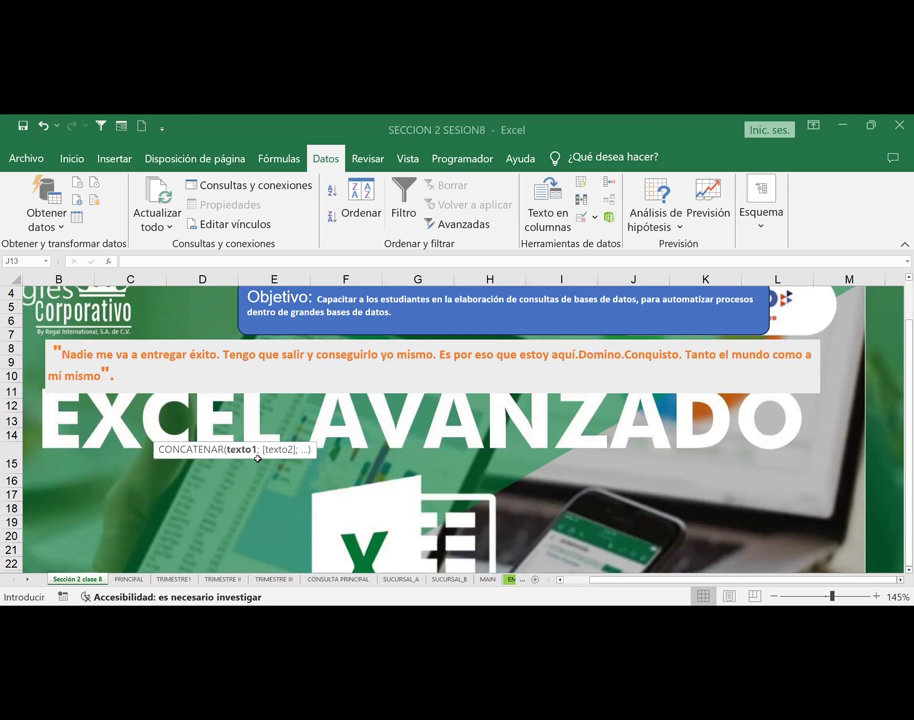
key(Down)
key(Escape)
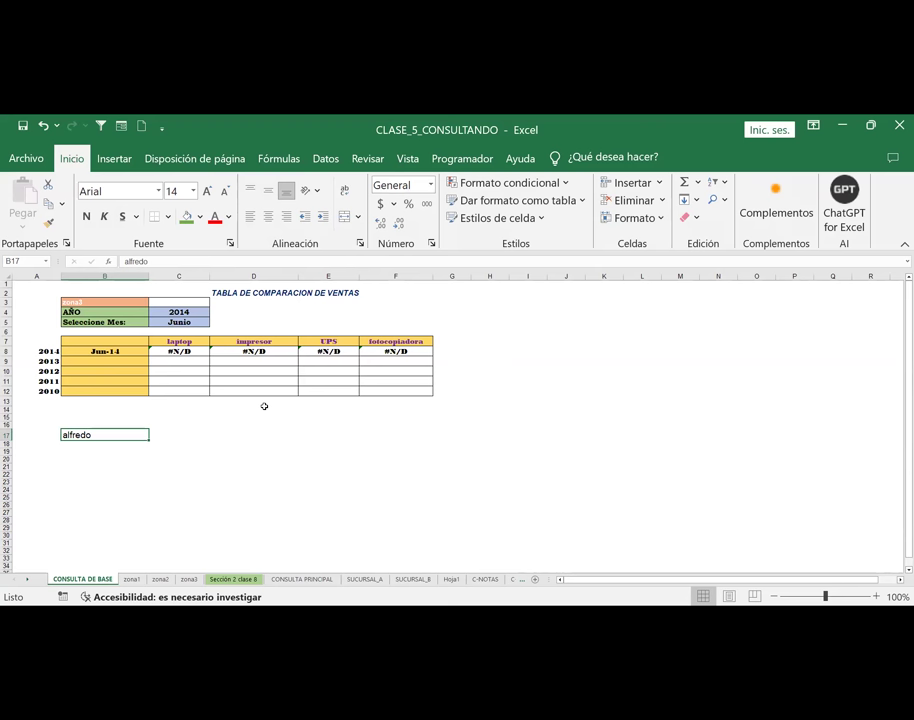
click(264, 488)
click(77, 434)
click(177, 312)
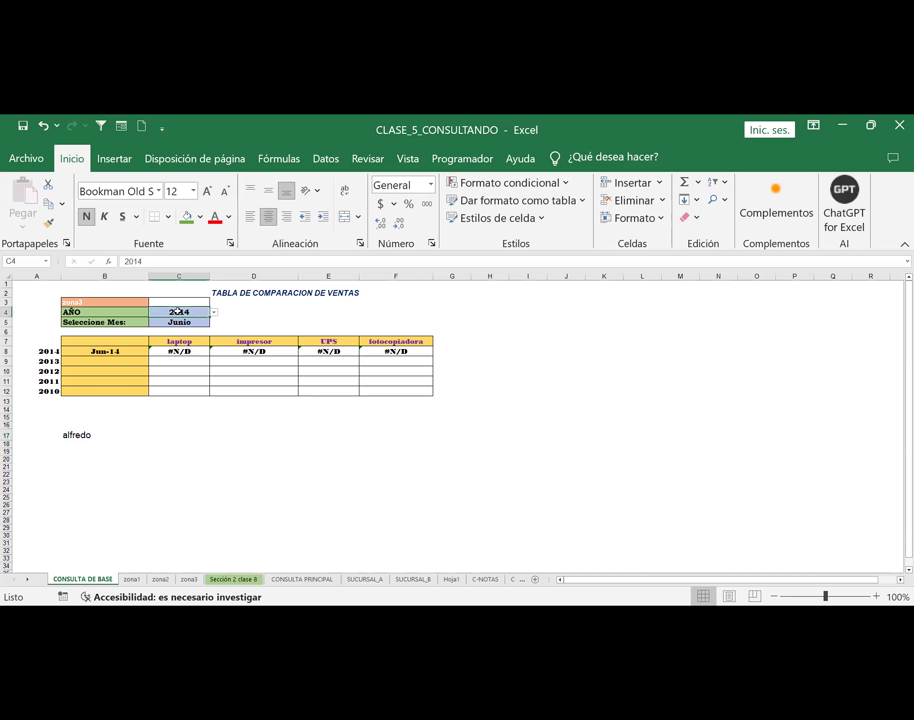
click(177, 322)
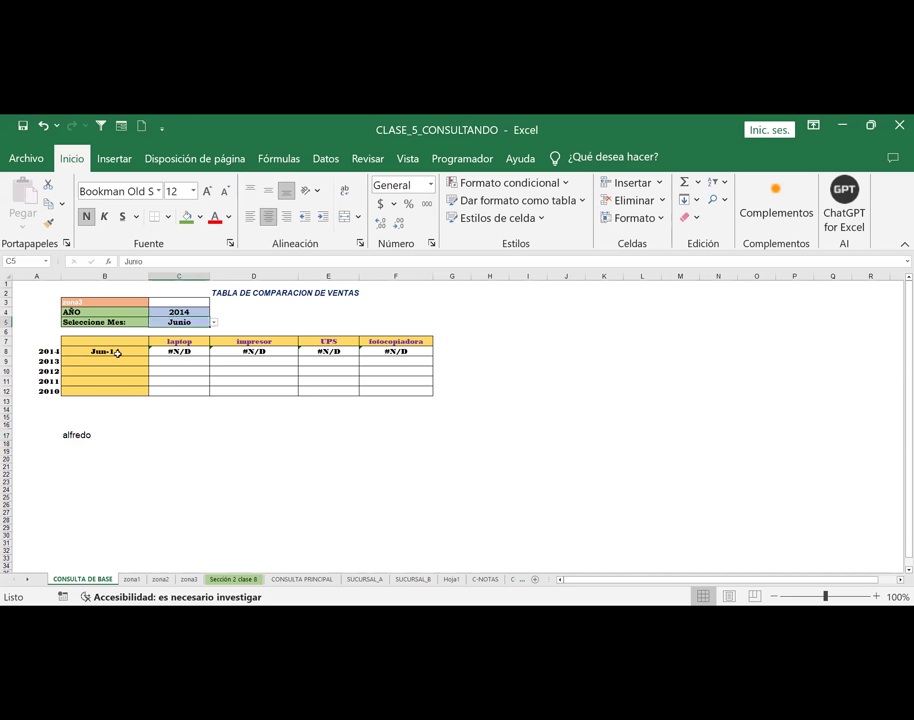
click(86, 435)
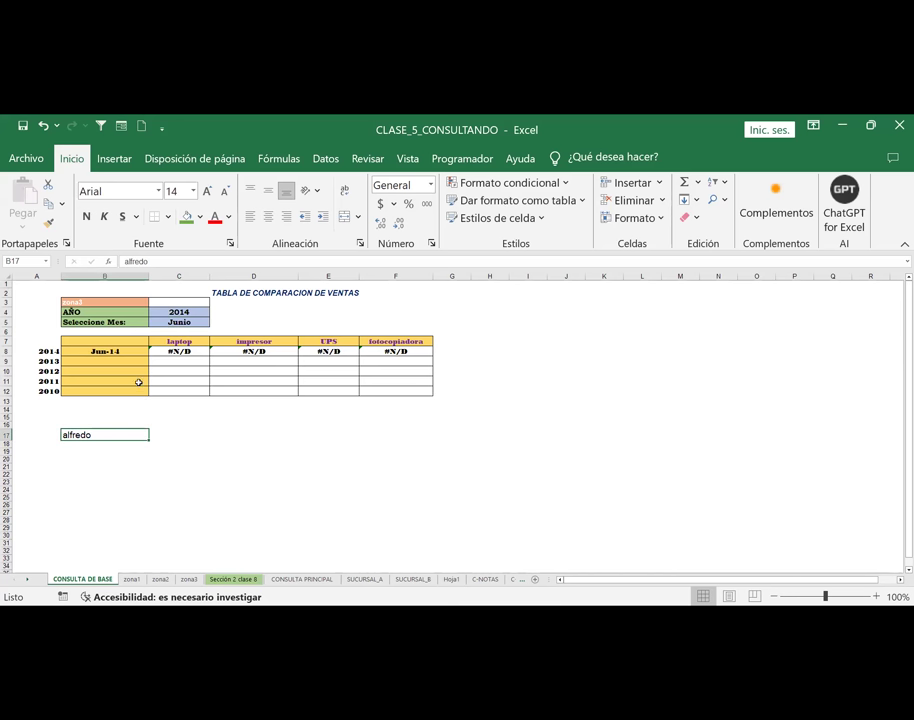
click(101, 350)
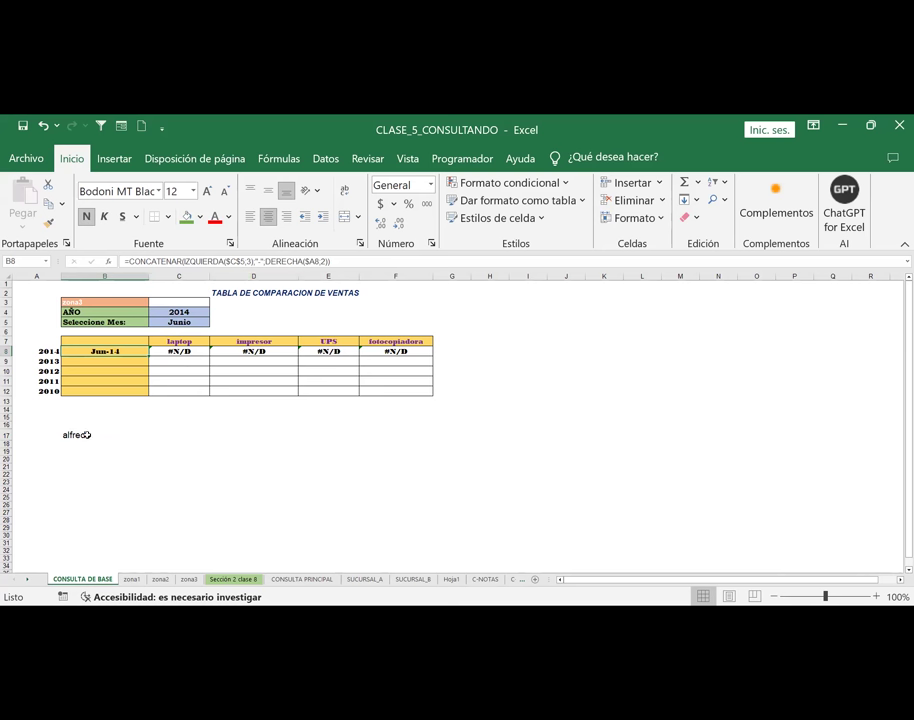
click(83, 435)
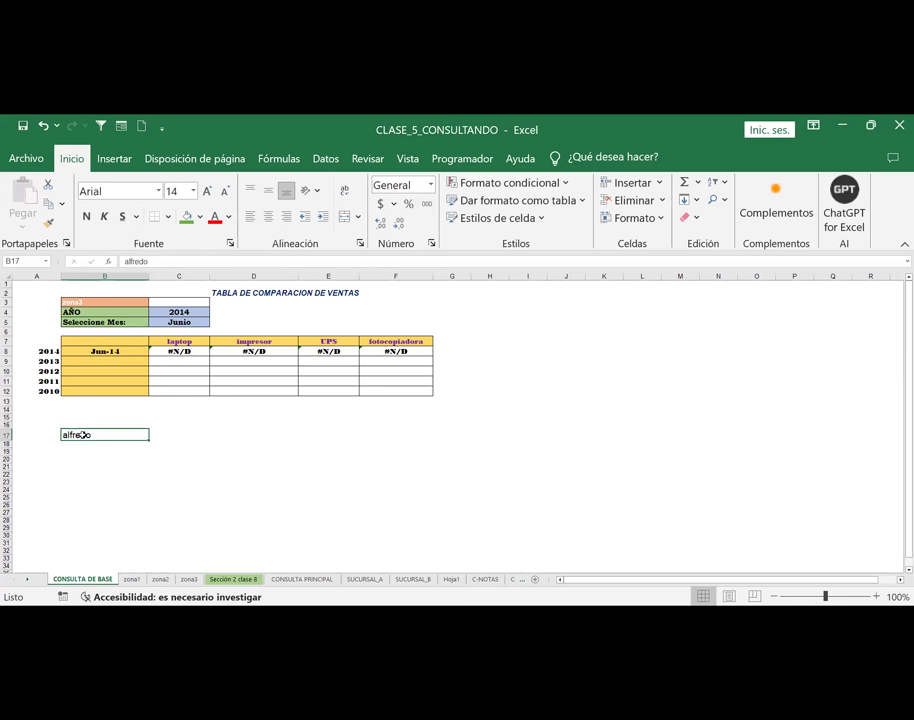
click(174, 437)
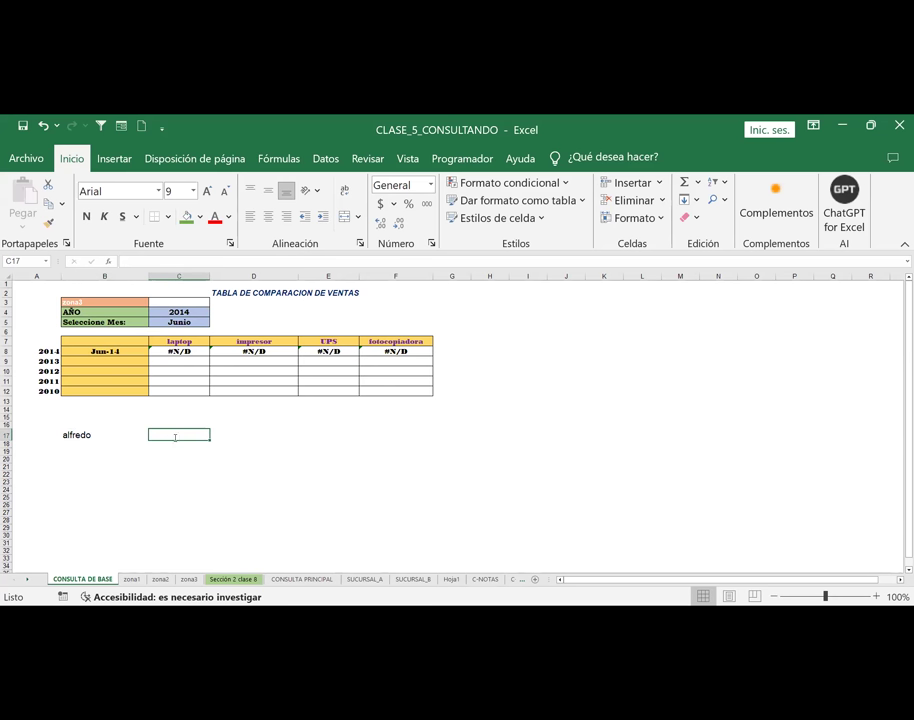
Enter a sample surname in C17 and a first name in B17
text(Feman)
text(dez)
key(Left)
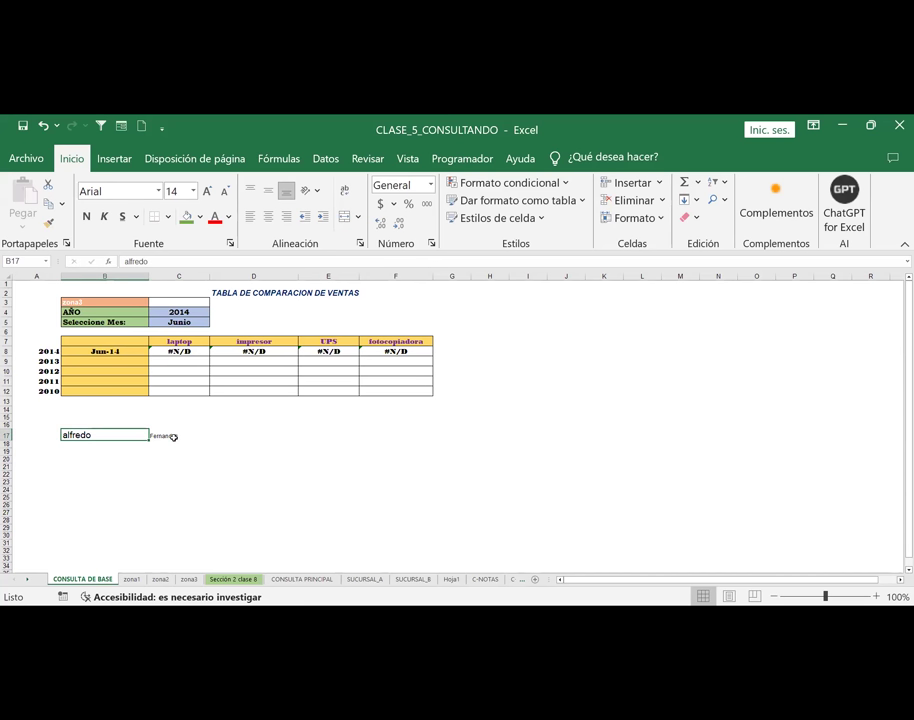
text(Jos)
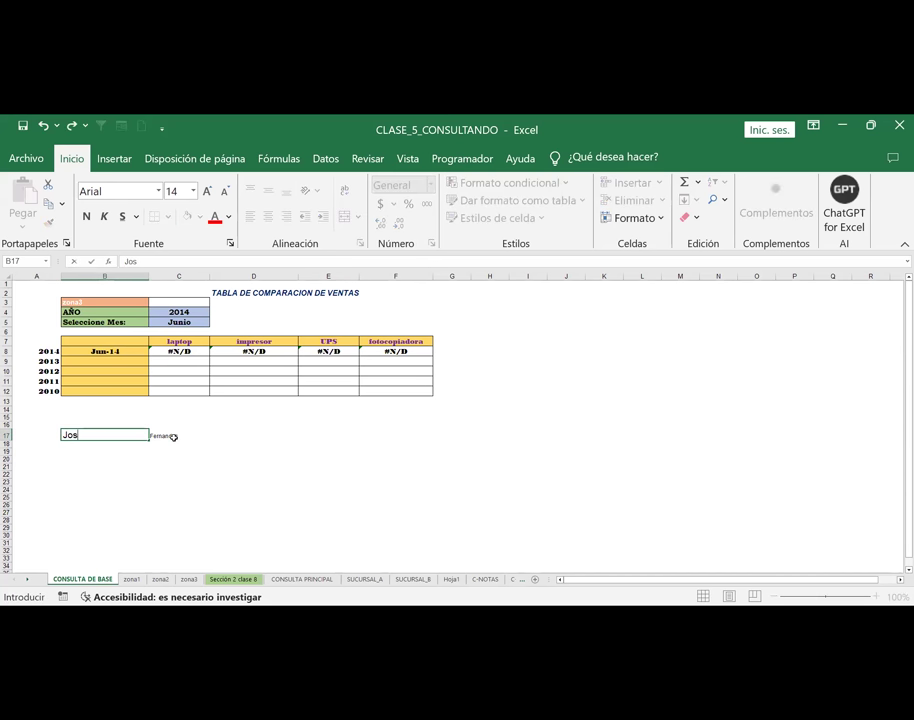
text(é)
key(Return)
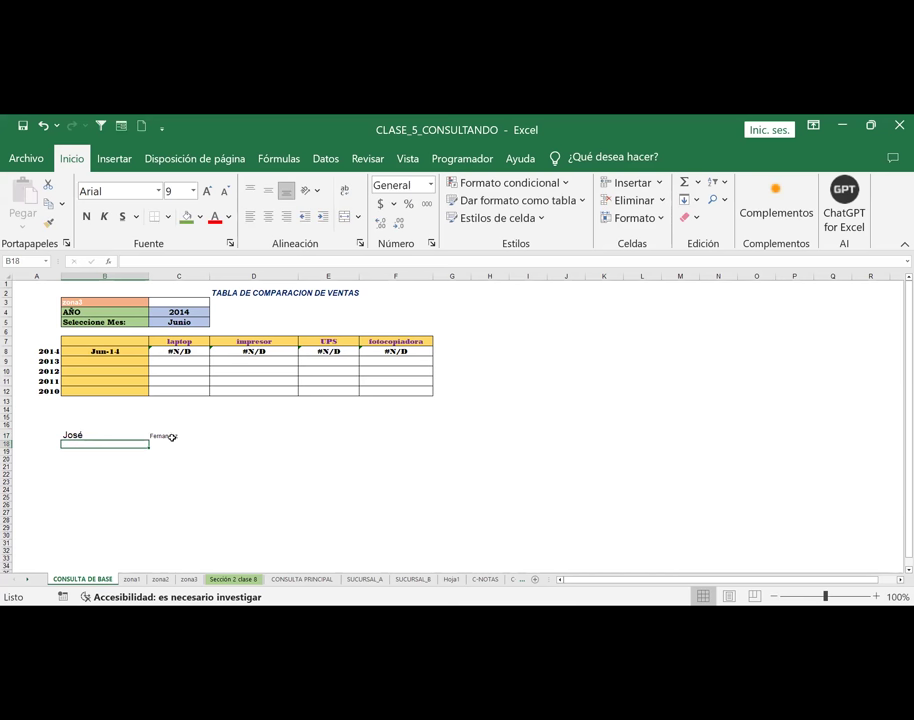
Make B17 bold and copy its bold 14 pt format onto C17 with Format Painter
click(92, 434)
key(ctrl+n)
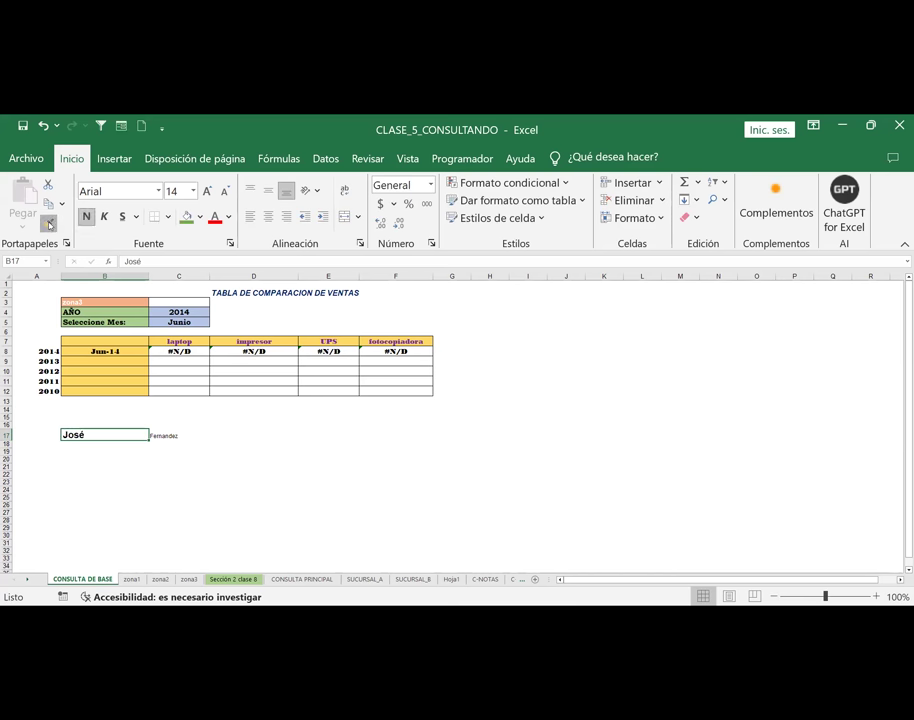
click(48, 222)
click(190, 436)
click(250, 435)
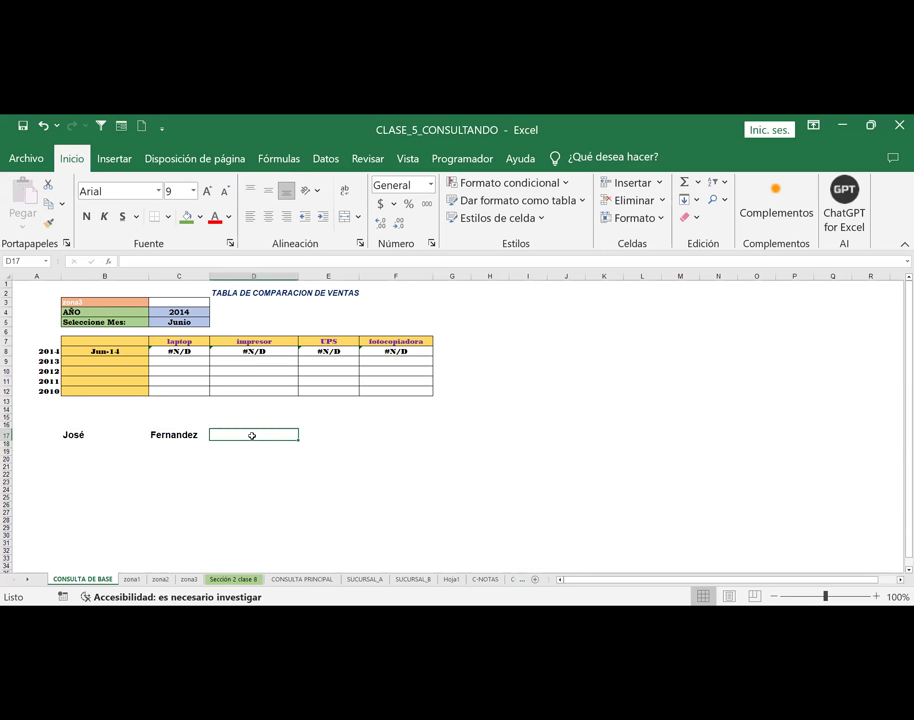
In D17, start the formula =CONCATENAR(, correcting the misspelled function name
text(=)
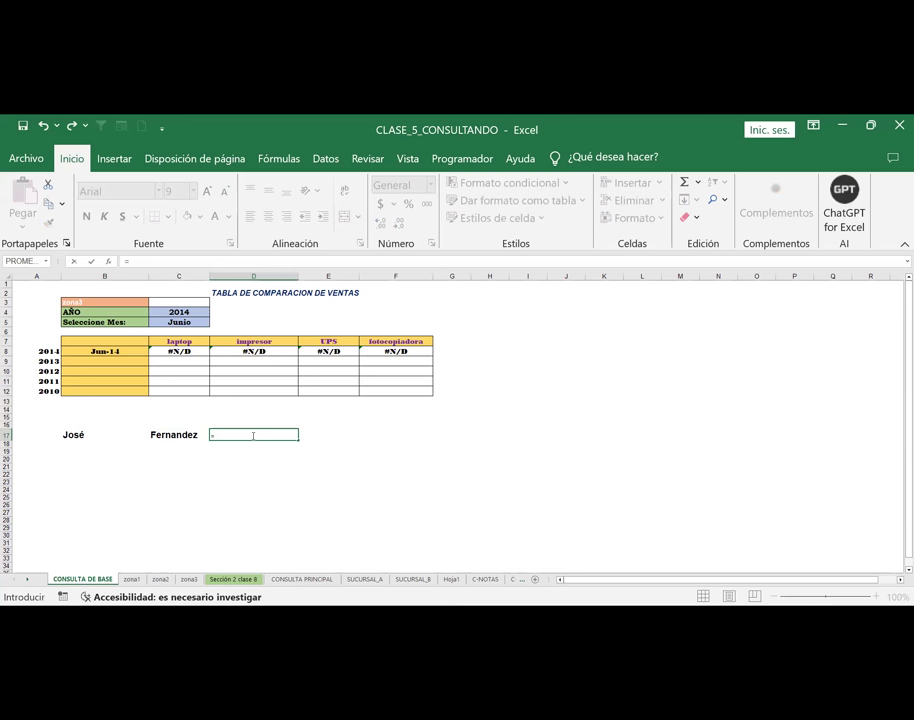
text(conc)
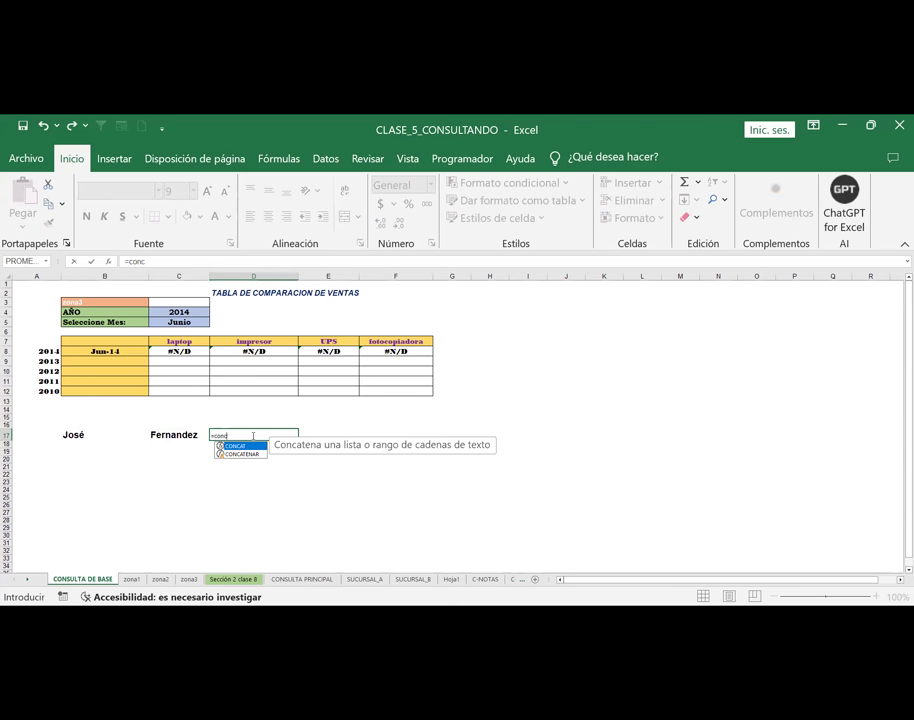
key(BackSpace)
key(BackSpace)
key(BackSpace)
text(CONACTENAR)
key(BackSpace)
key(BackSpace)
key(BackSpace)
key(BackSpace)
key(BackSpace)
key(BackSpace)
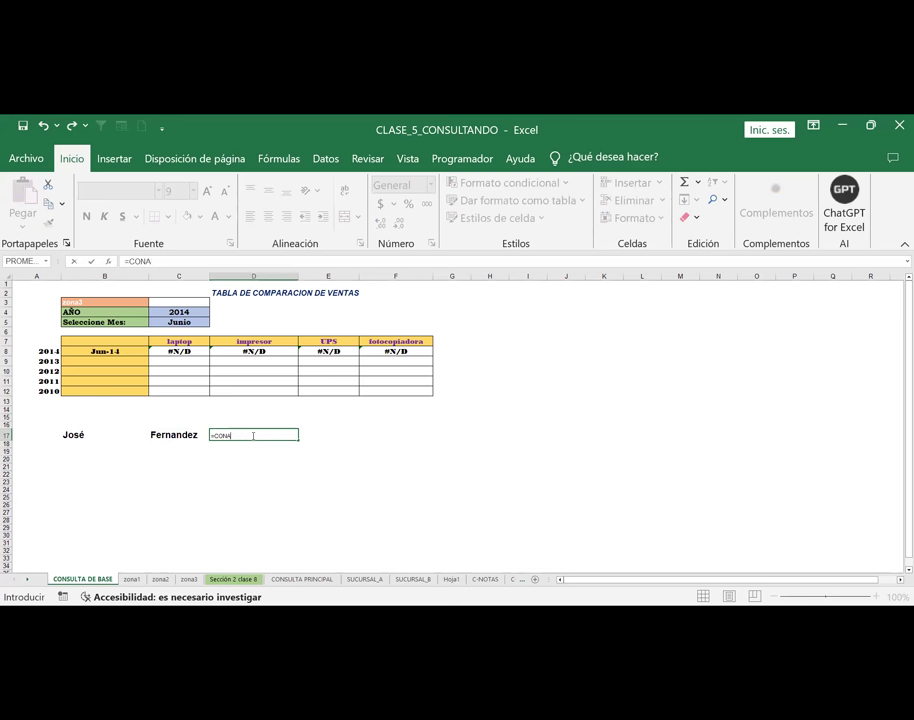
key(BackSpace)
text(CATENAR)
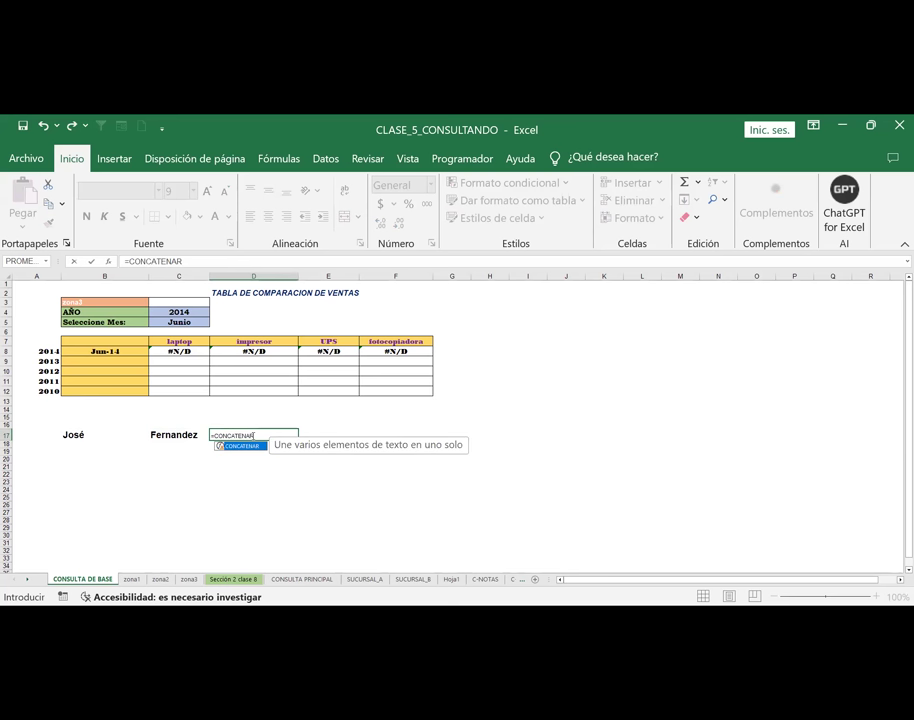
text(()
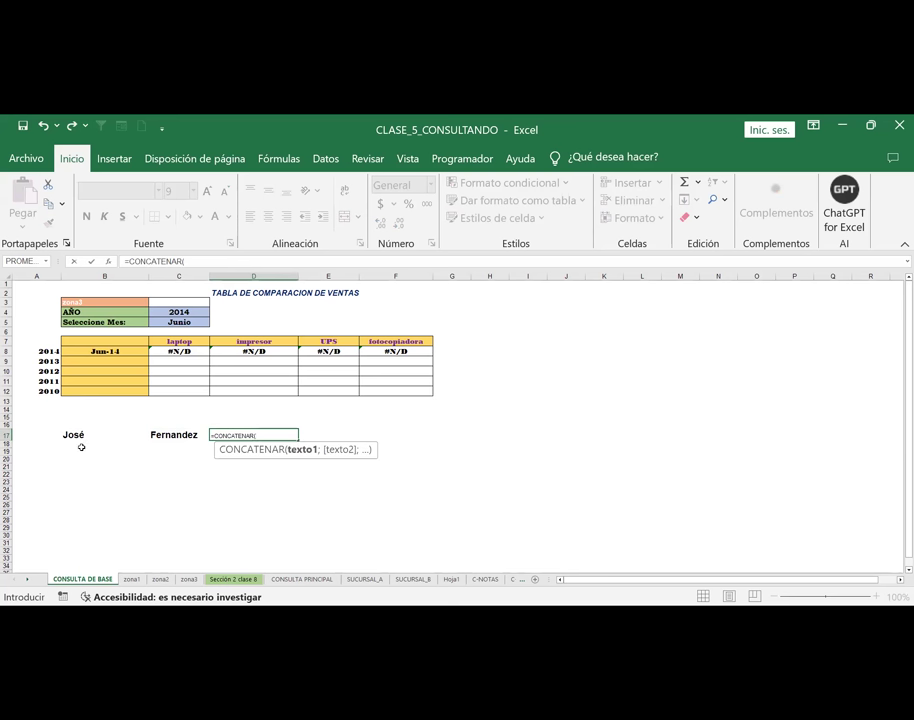
click(68, 435)
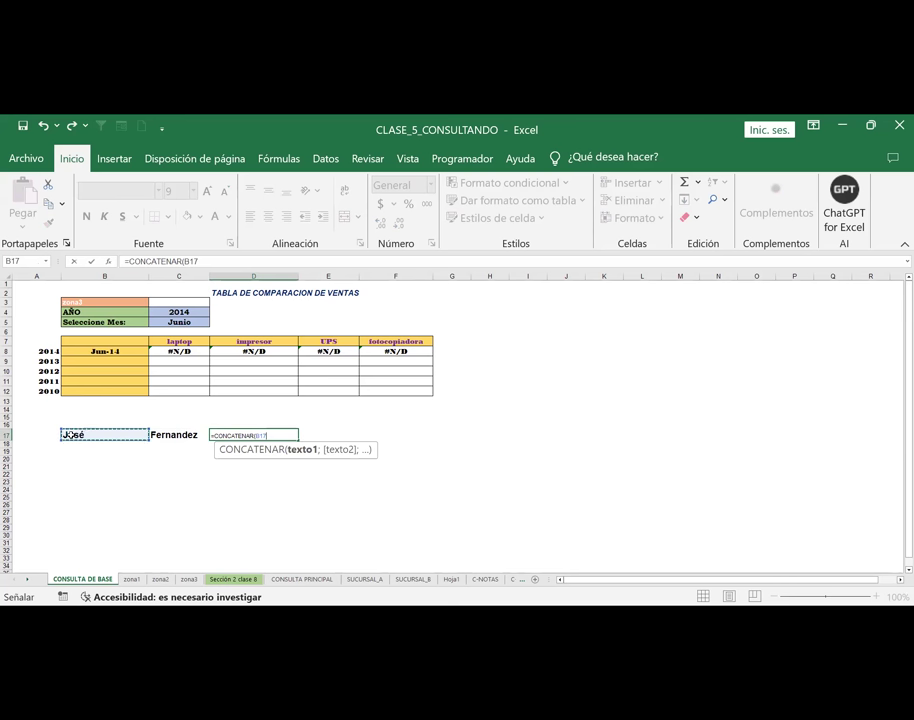
Replace the stray reference with IZQUIERDA( and use B17 as its text argument
key(ctrl+Up)
key(ctrl+Up)
key(ctrl+Up)
key(BackSpace)
key(BackSpace)
text(I)
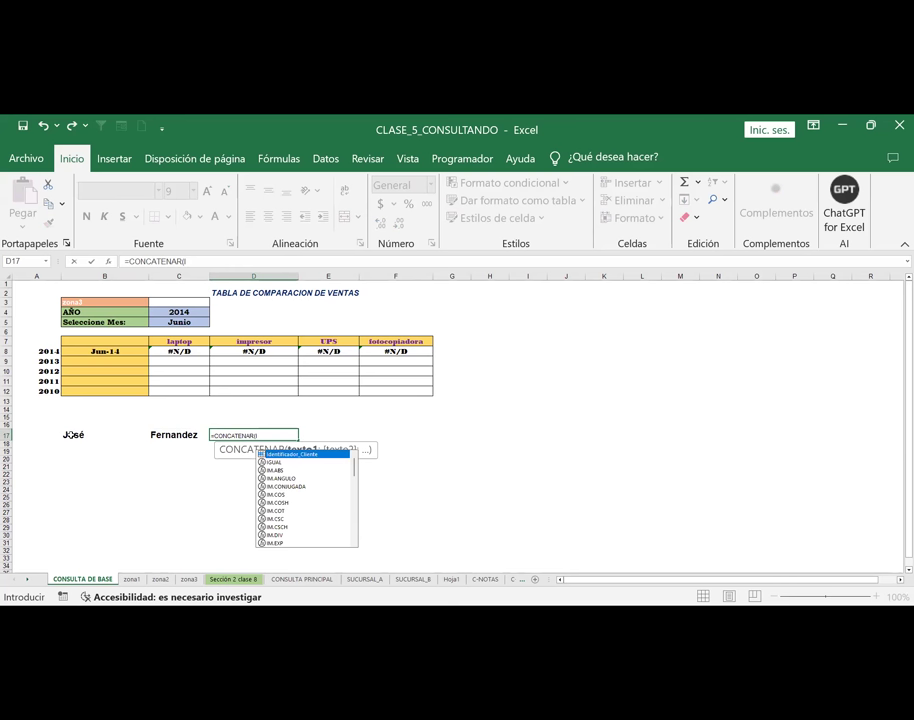
text(ZQUIERDA)
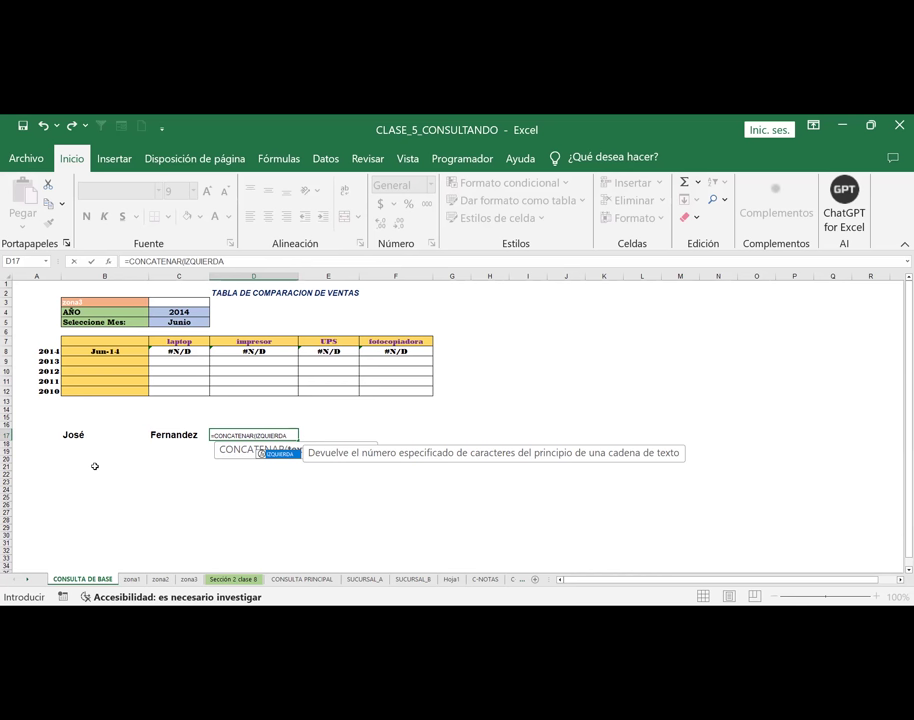
text(()
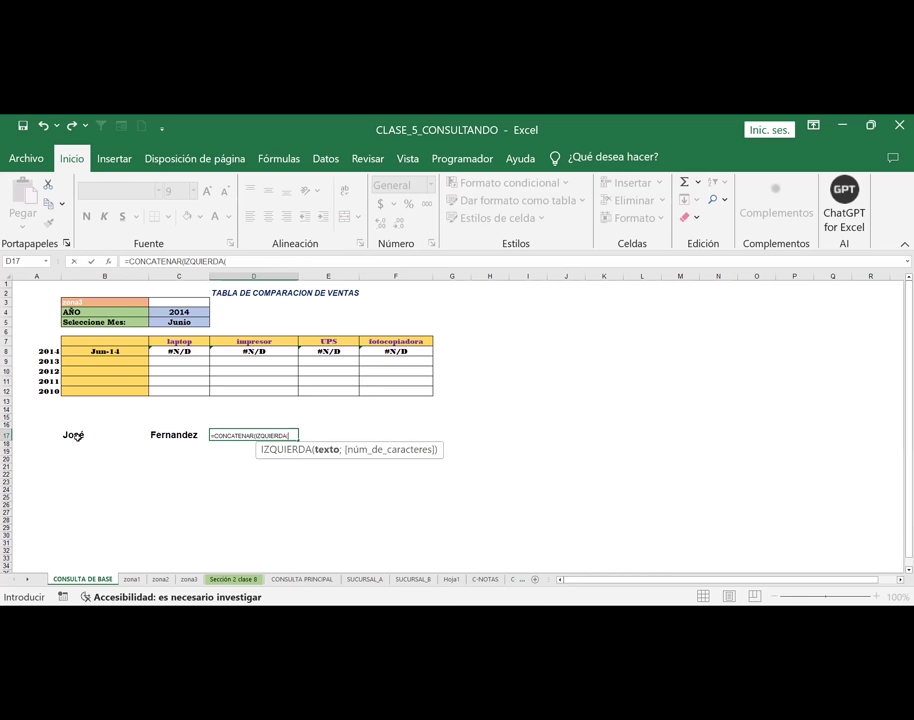
click(77, 437)
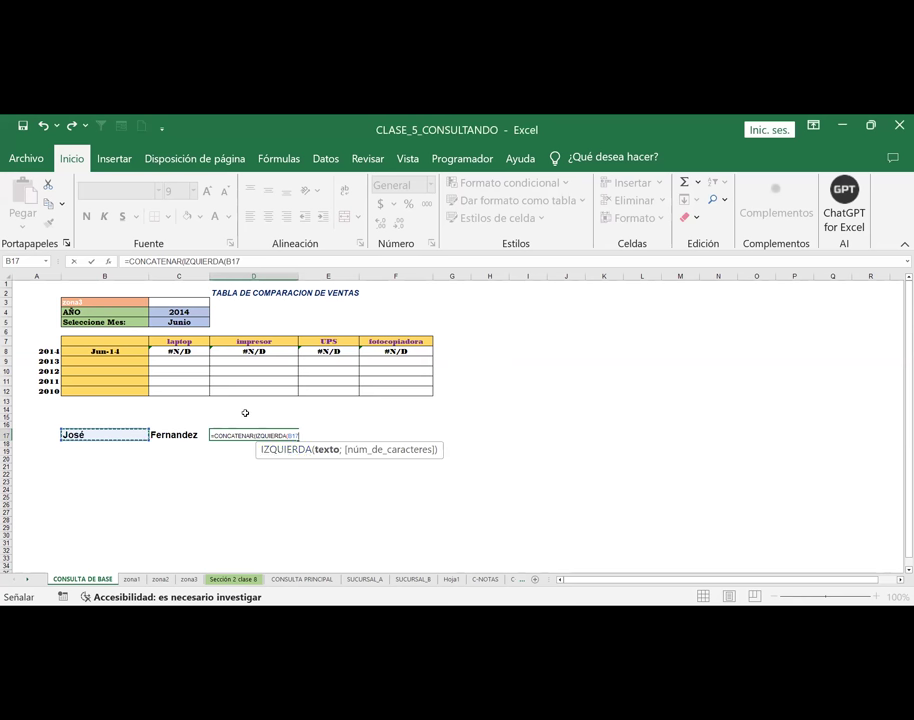
Cancel the D17 entry and copy B8's Jun-14 date formula text
key(Escape)
click(157, 349)
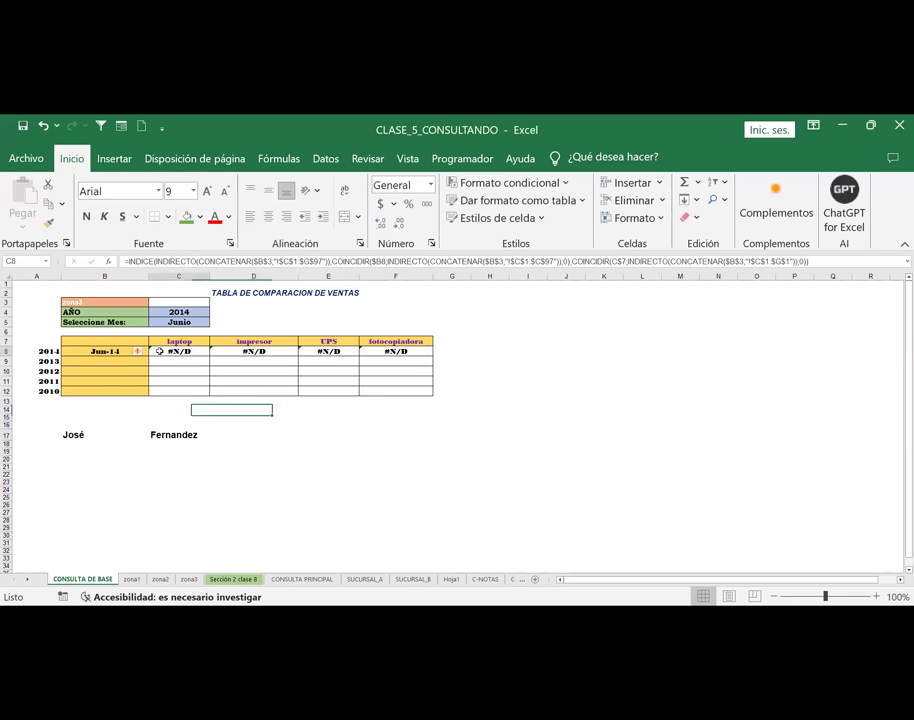
click(145, 351)
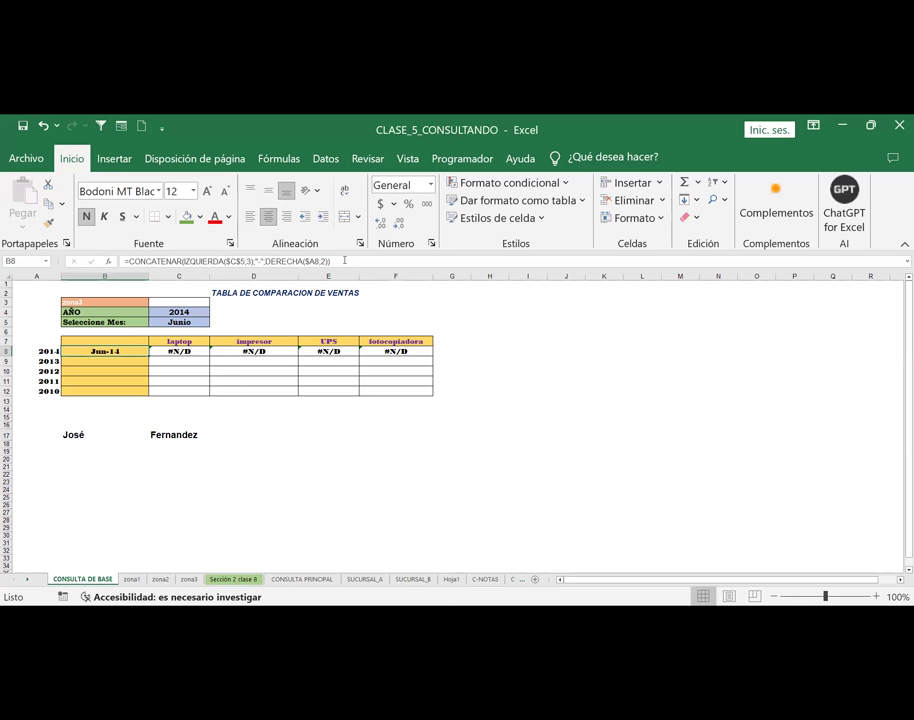
drag(330, 261, 113, 256)
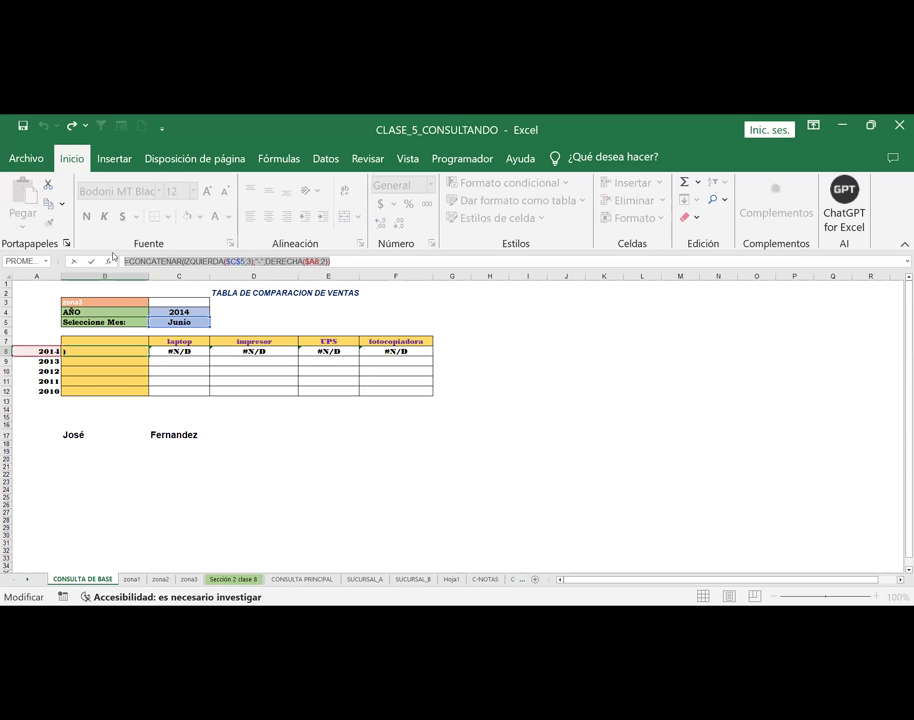
key(ctrl+c)
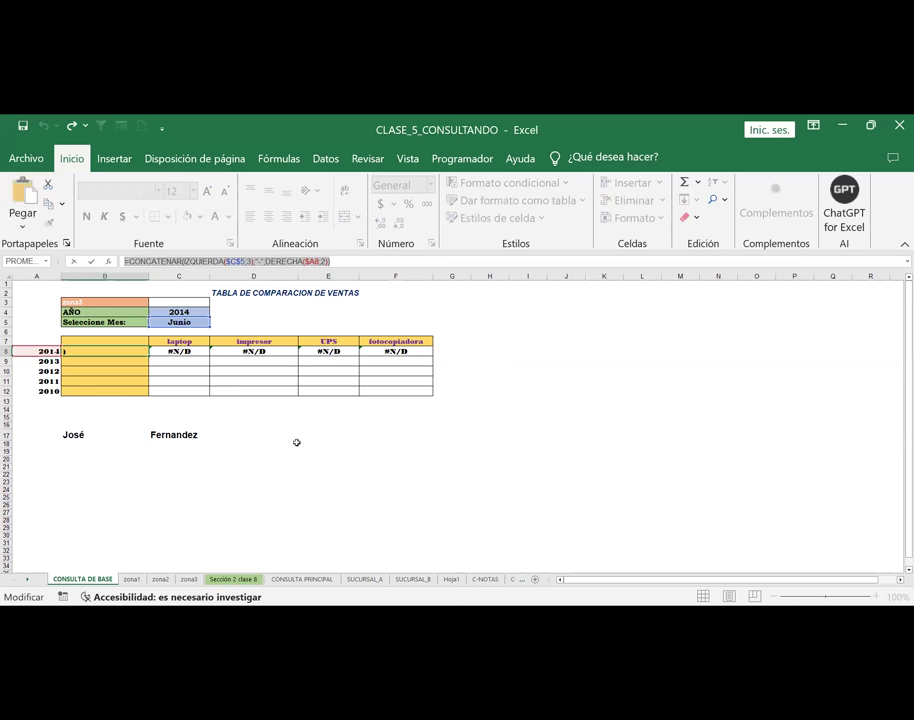
Replace B8's formula with =E17 so it displays 0
text(=)
click(316, 432)
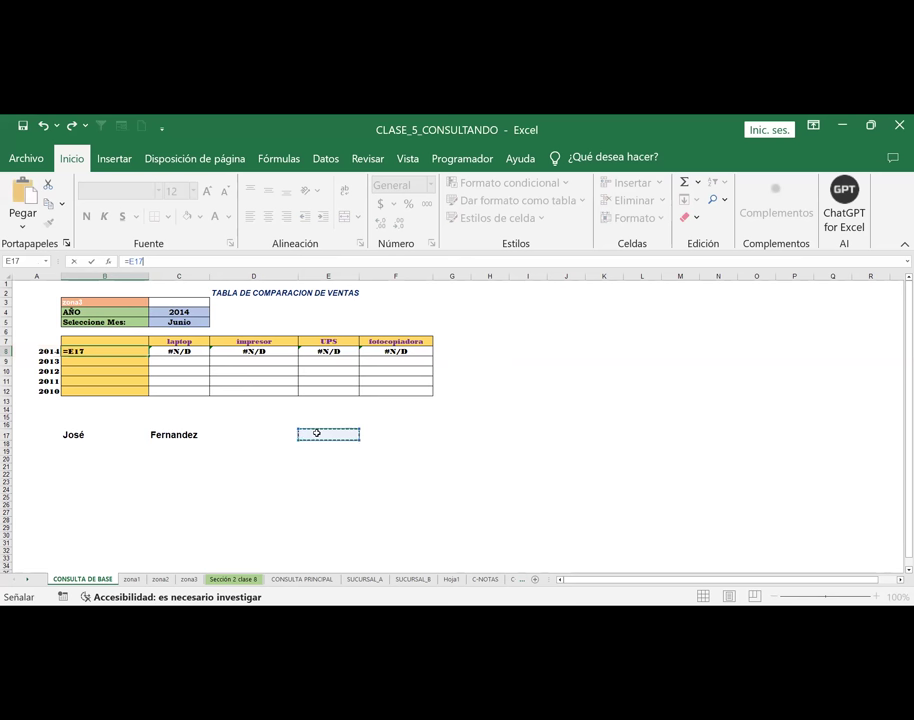
key(Return)
click(316, 432)
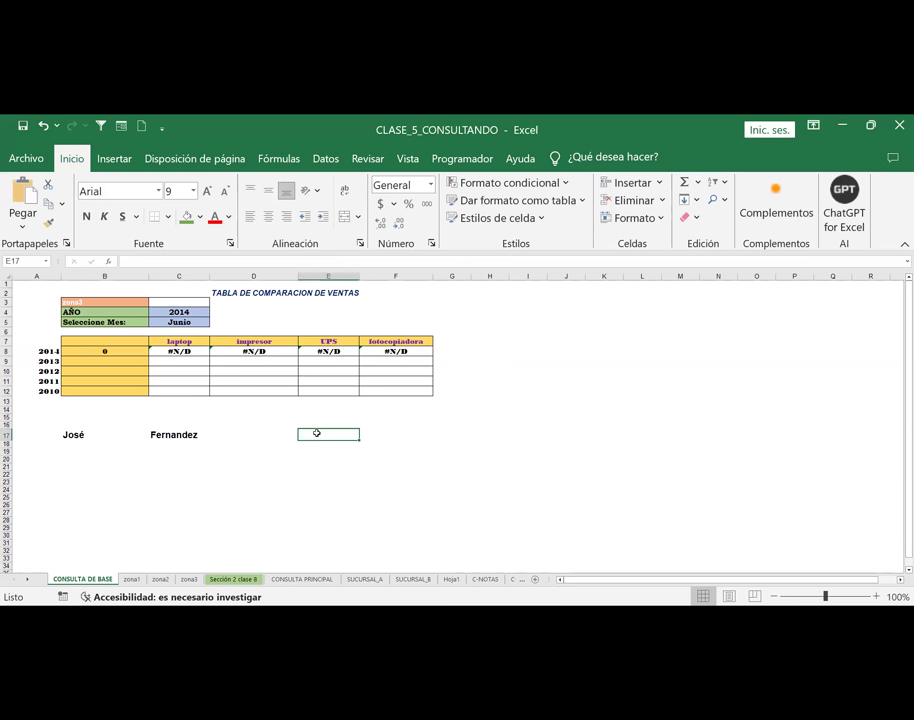
click(172, 350)
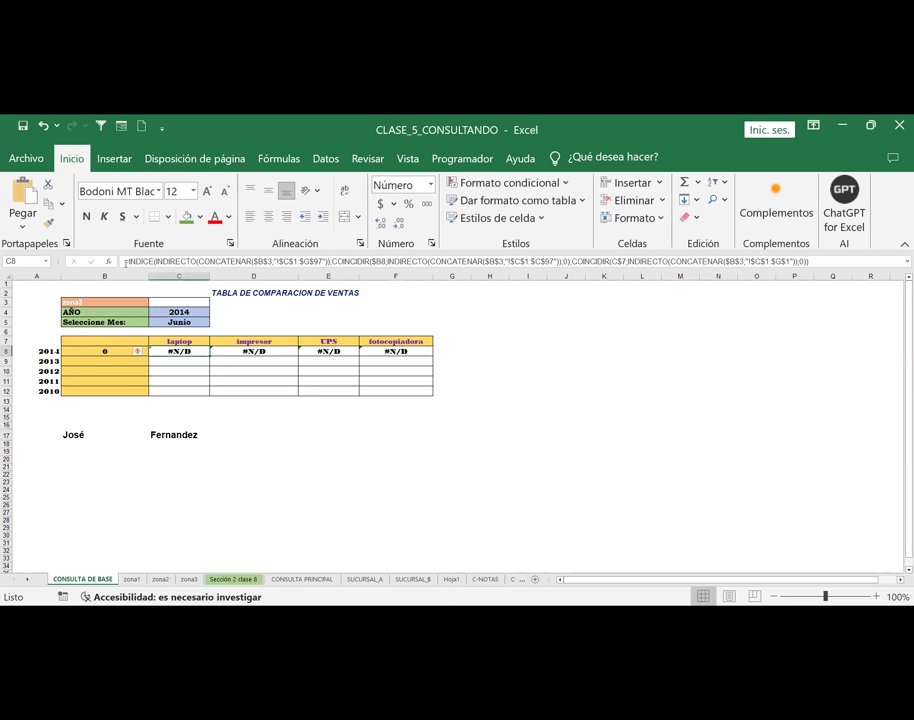
Show C8's INDICE formula as text and widen column C to read it
click(125, 261)
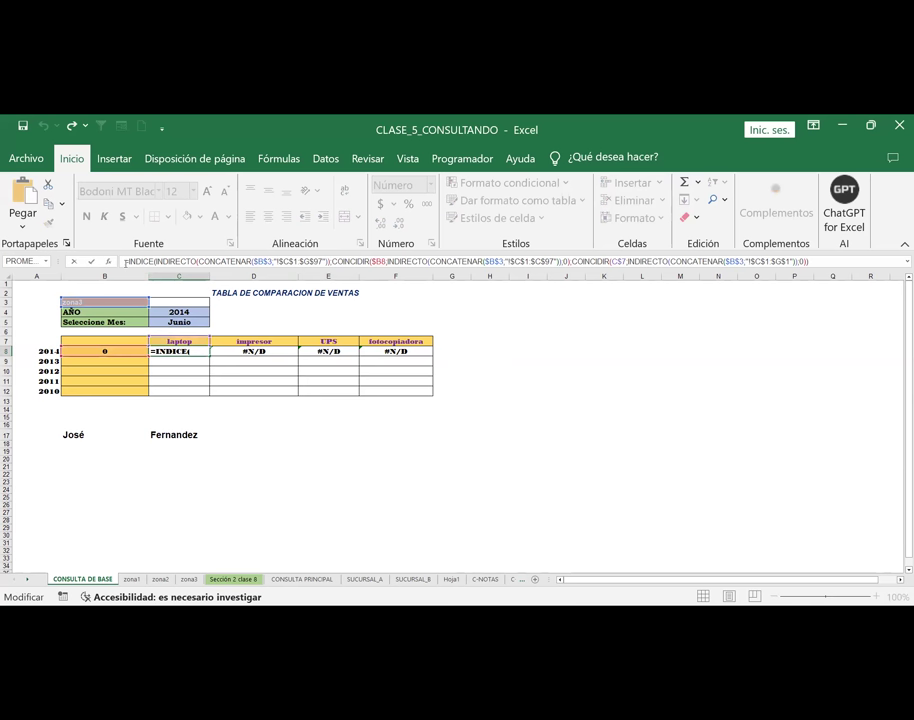
key(Return)
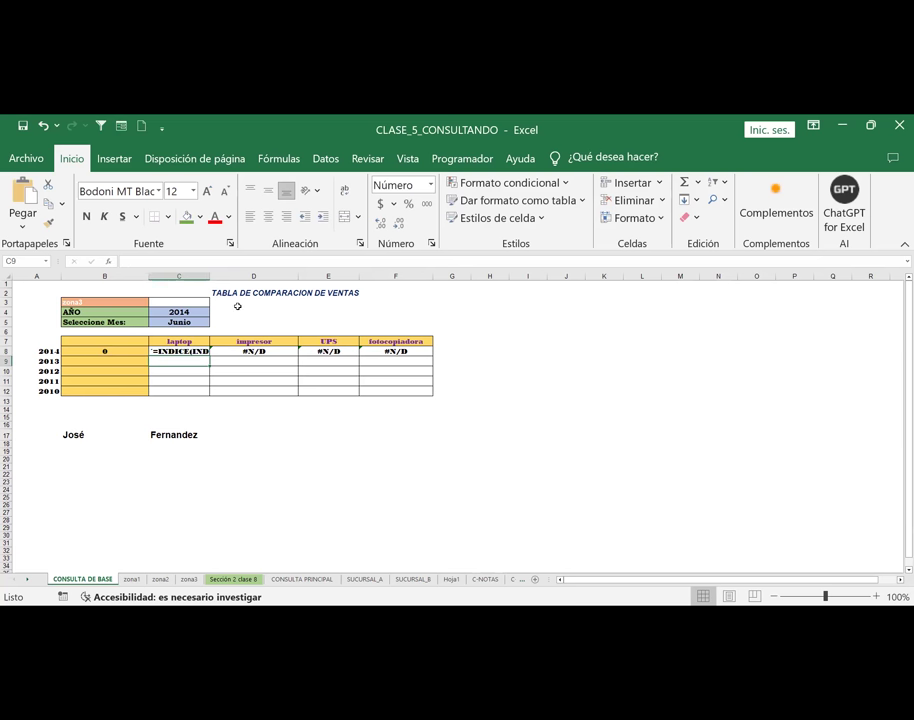
drag(211, 275, 367, 294)
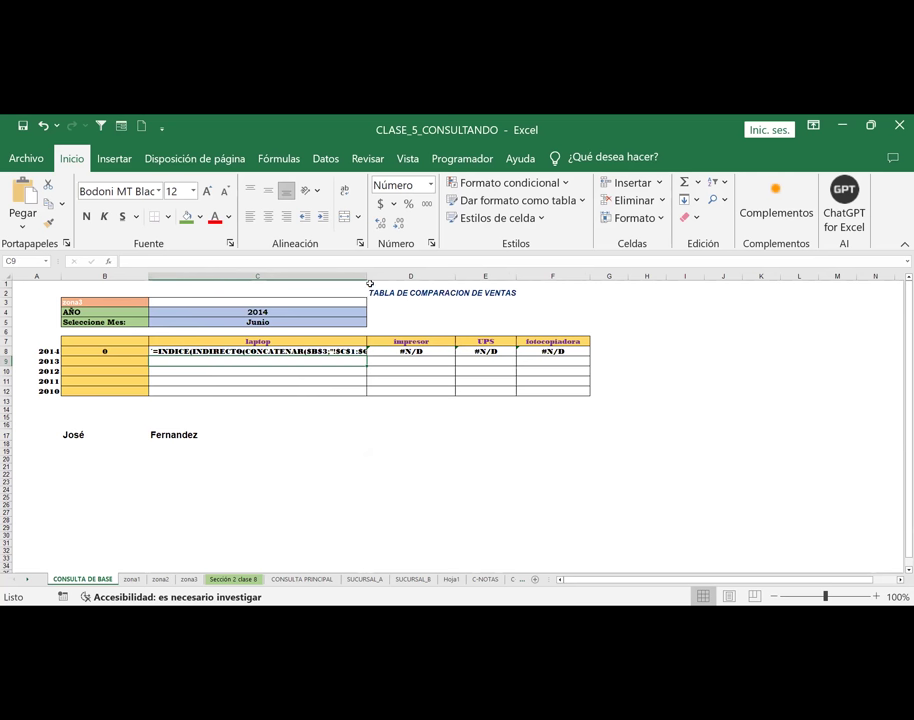
drag(367, 294, 430, 291)
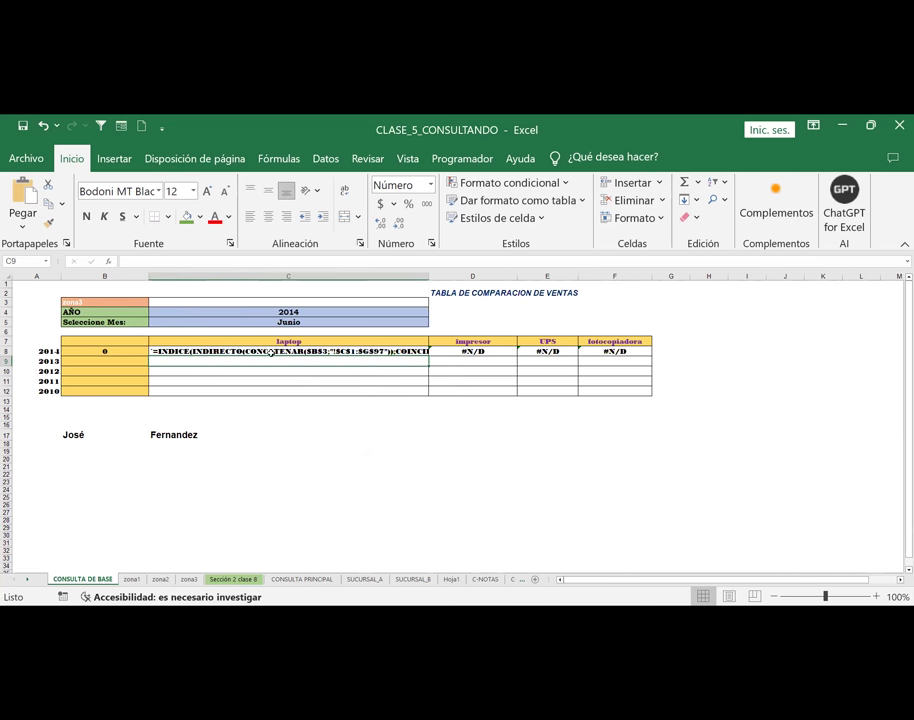
Start a new =CONCATENAR( formula in empty cell B19 below the names
click(257, 443)
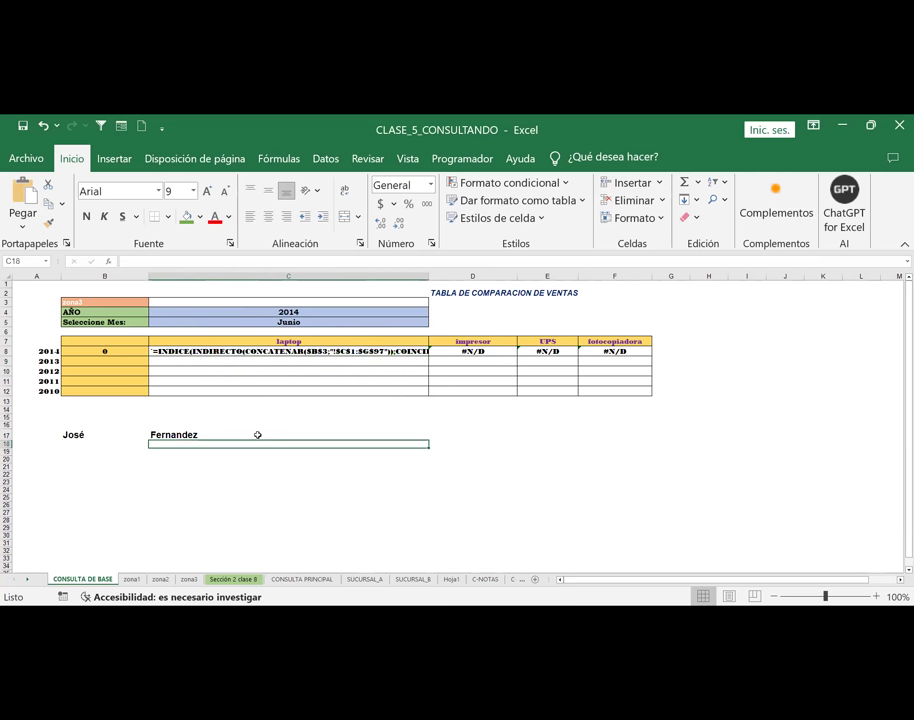
click(259, 434)
key(Left)
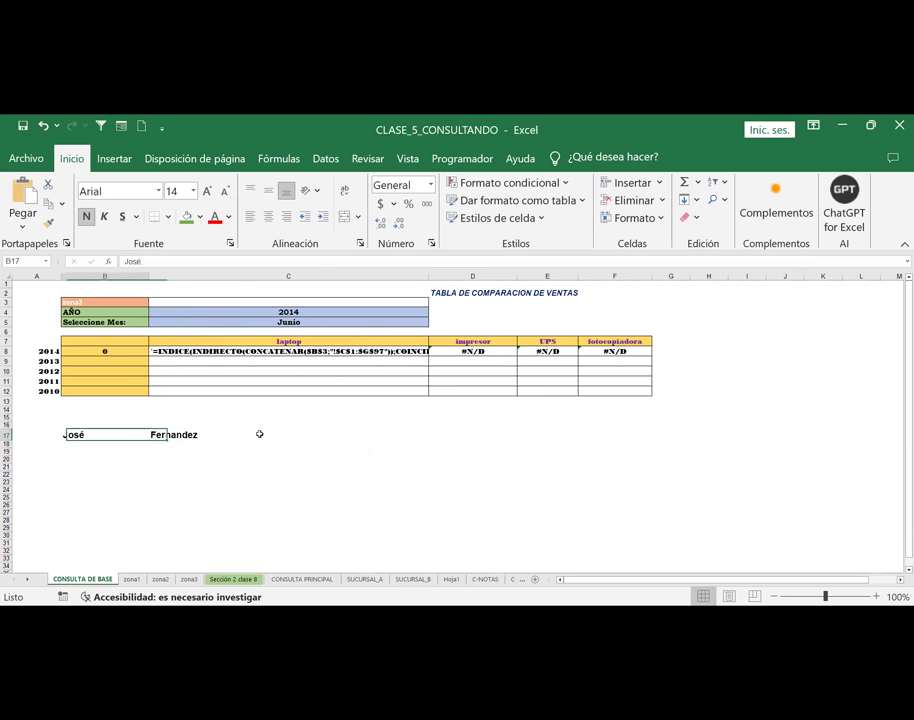
key(Down)
key(Down)
key(Right)
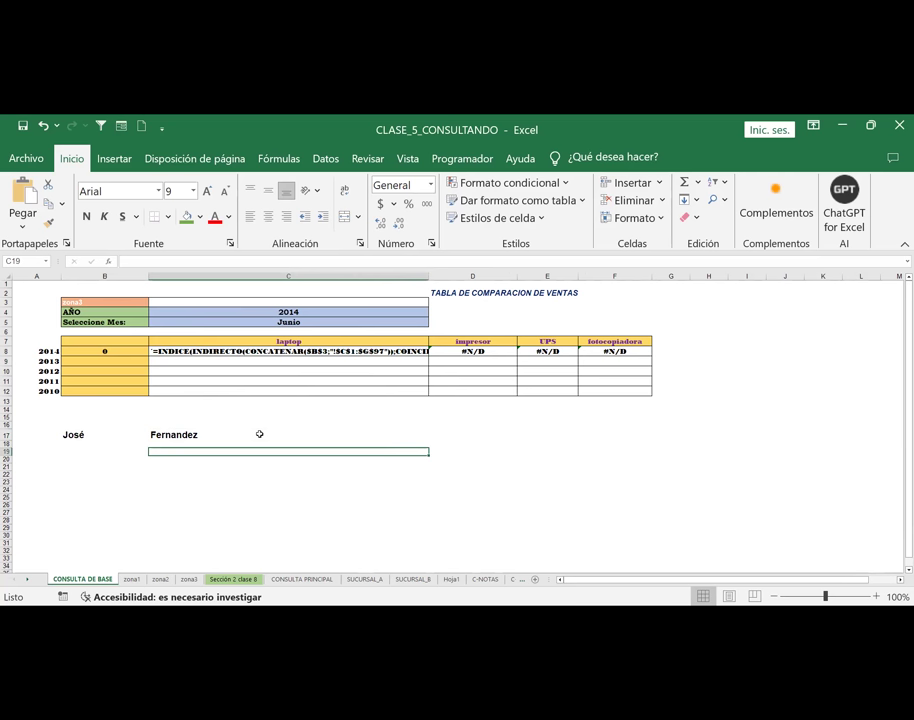
key(Left)
text(=)
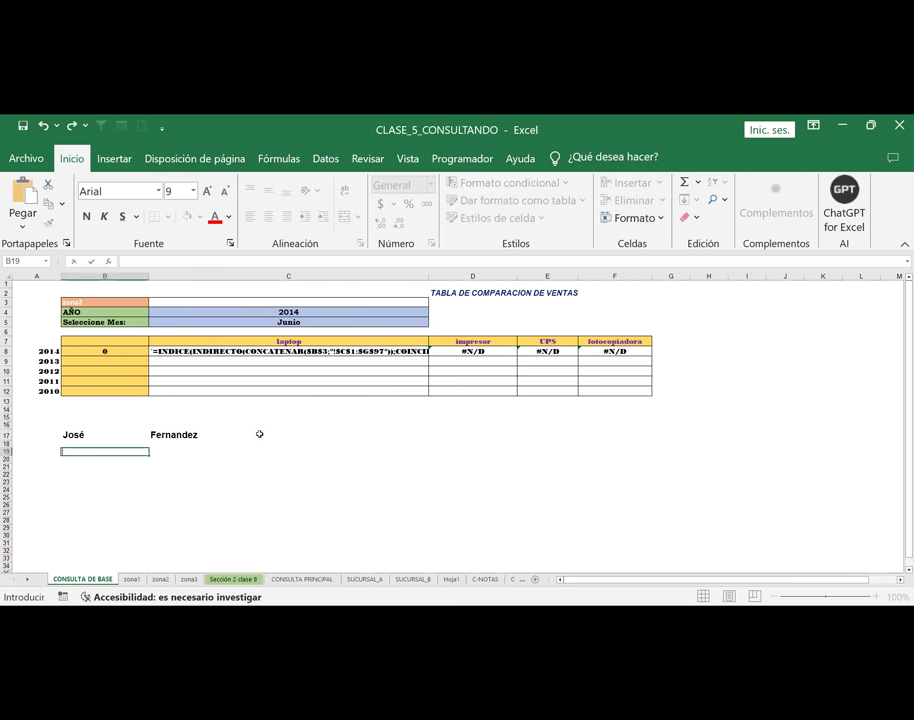
text(=)
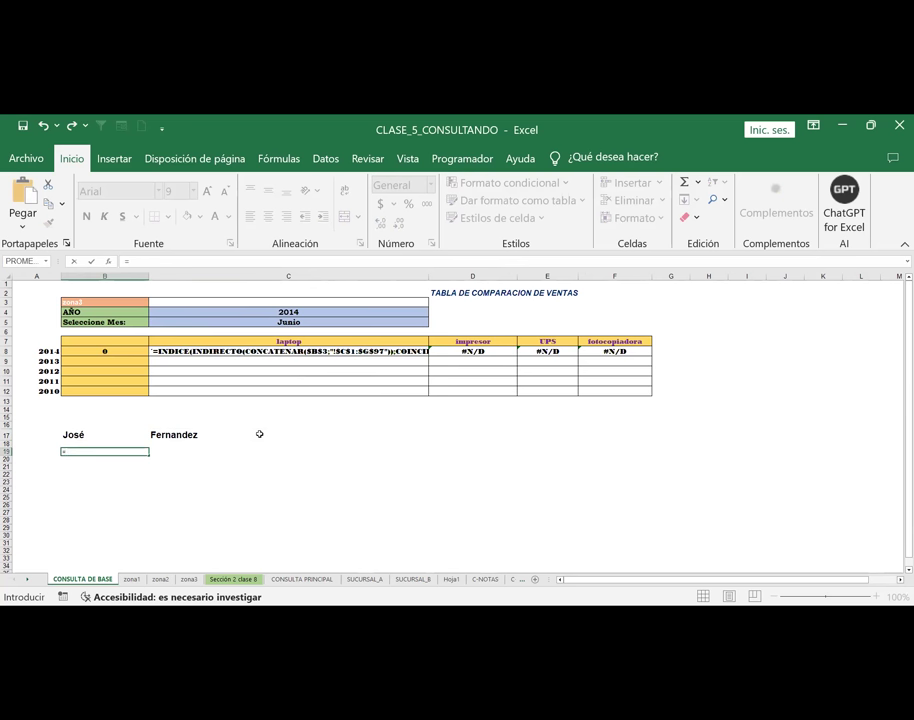
text(CO)
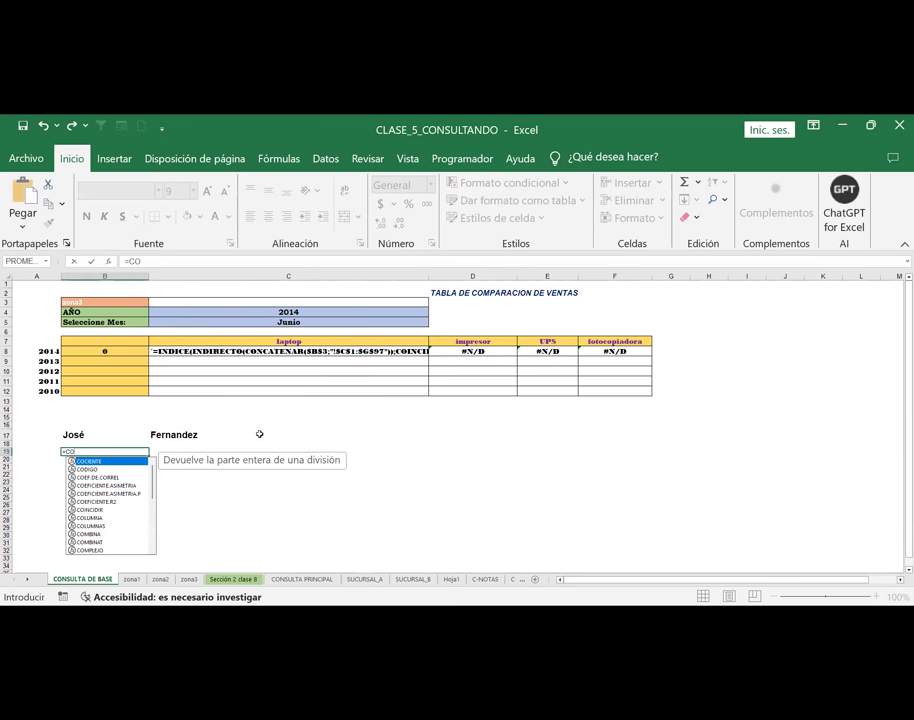
text(NCATENAR()
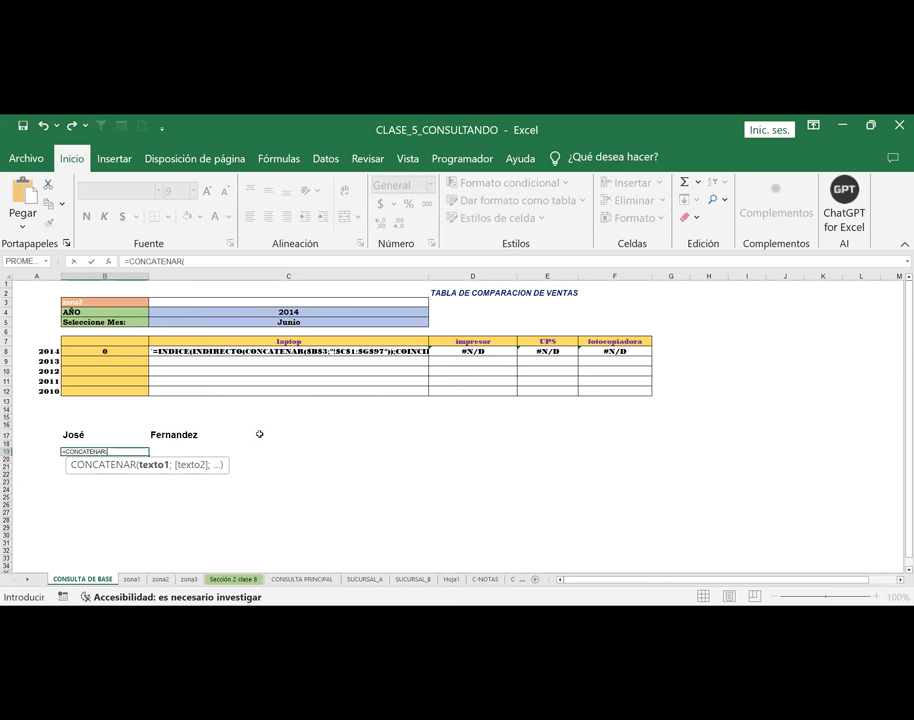
key(Escape)
click(207, 352)
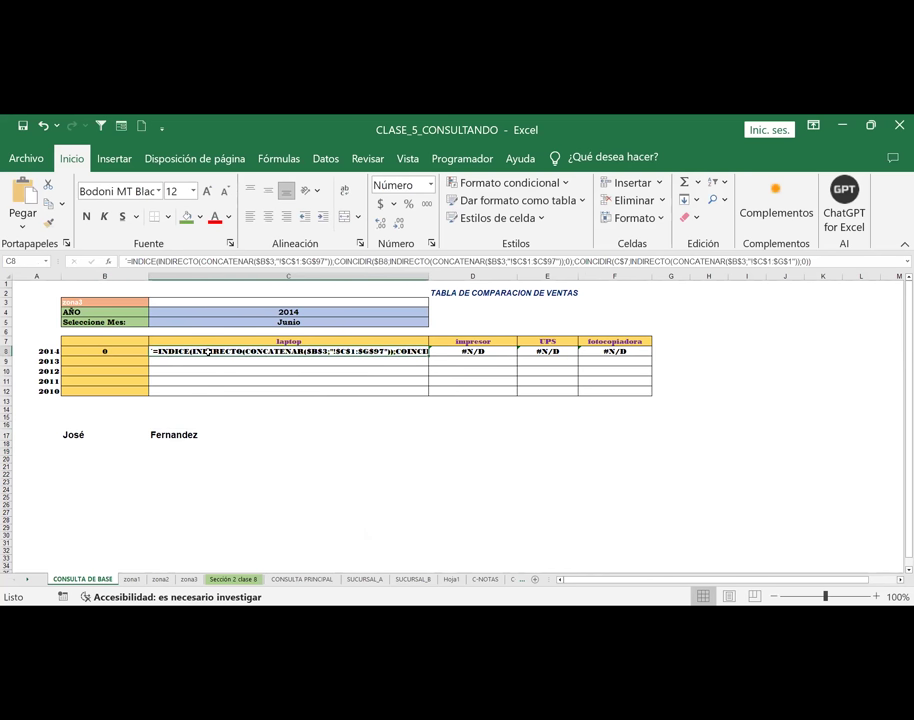
Re-enter C8 so it evaluates its formula again, showing #N/D
click(127, 261)
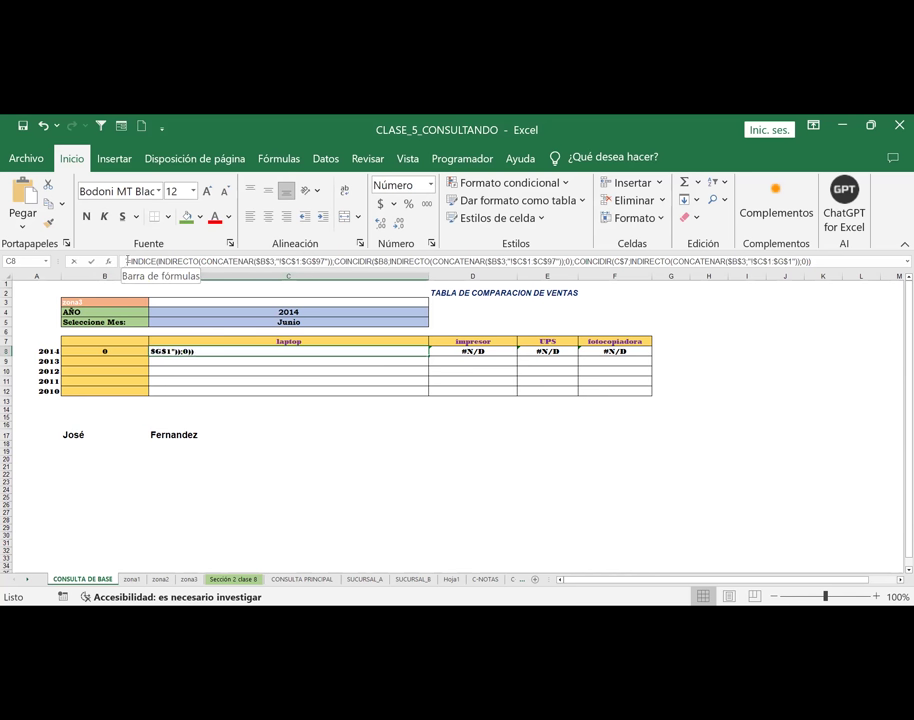
key(Return)
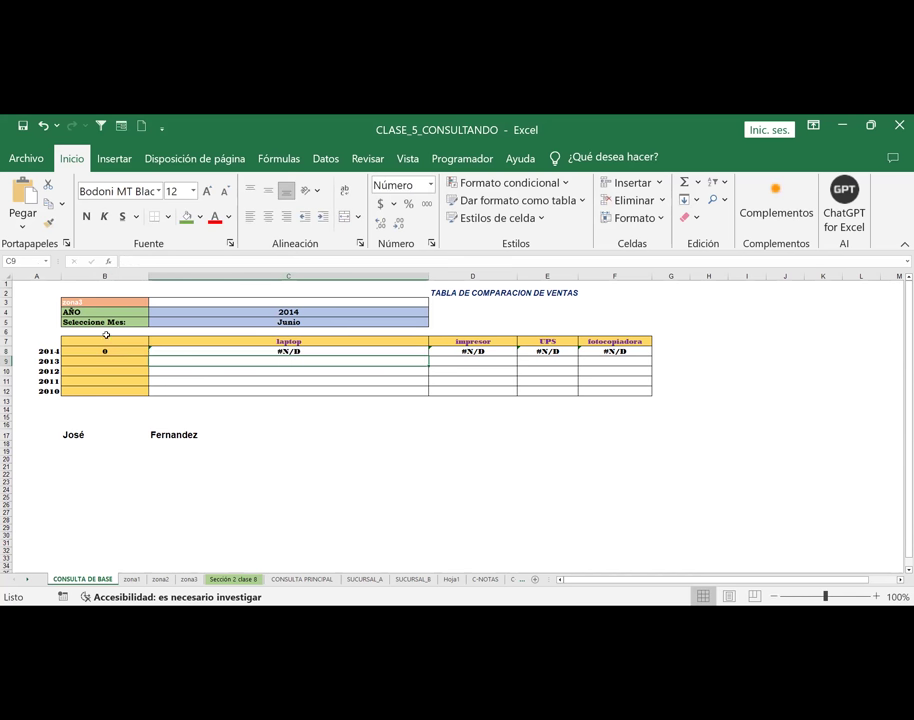
click(341, 483)
Undo back to column C's original width and B8's CONCATENAR date formula
click(43, 127)
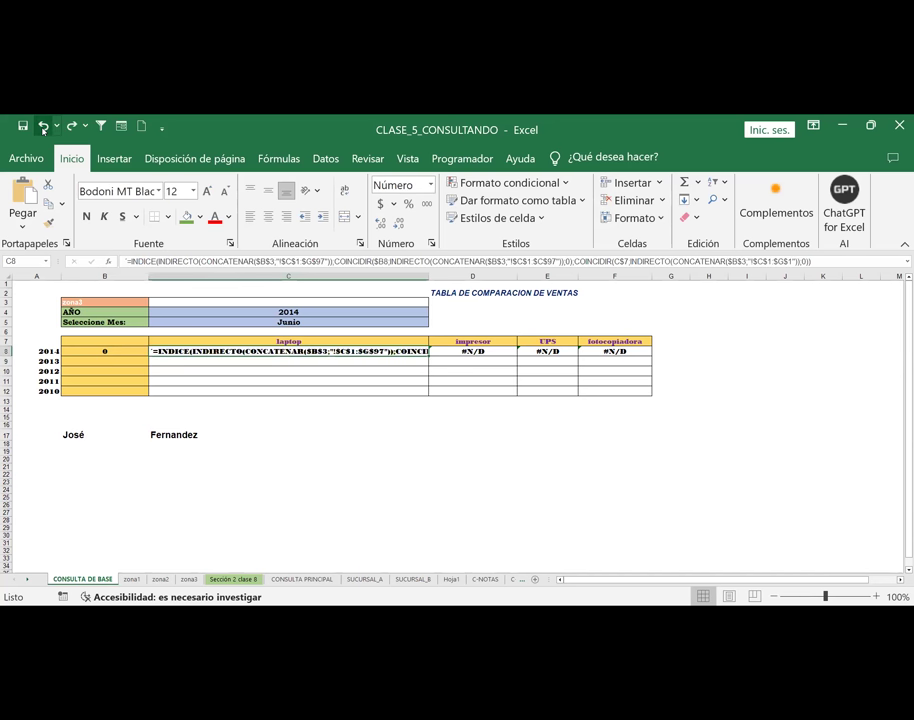
click(43, 127)
click(43, 127)
click(43, 127)
click(43, 127)
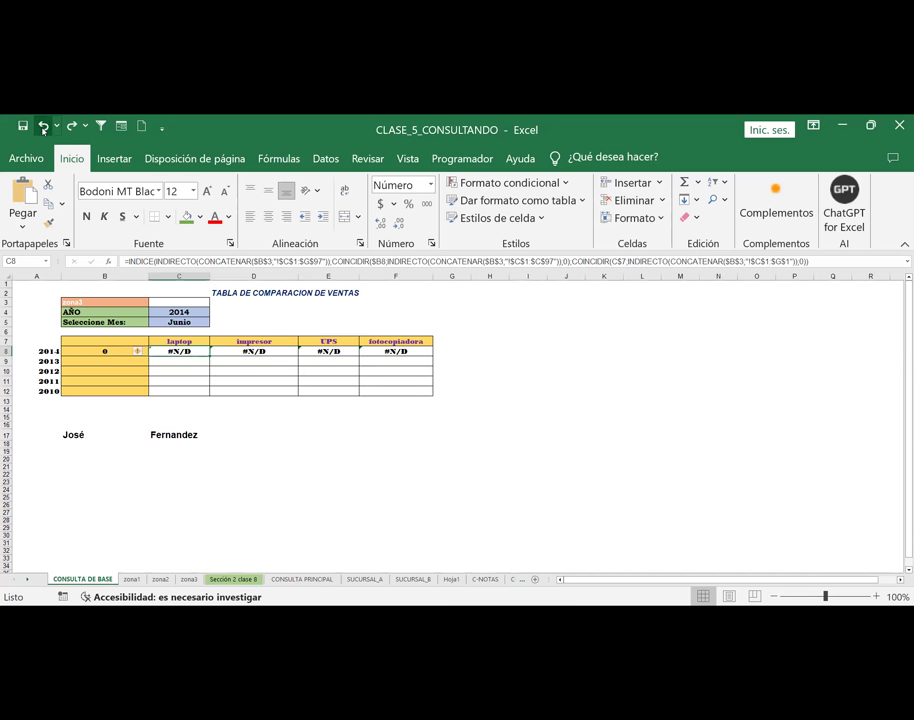
click(43, 127)
click(274, 487)
click(127, 351)
click(126, 261)
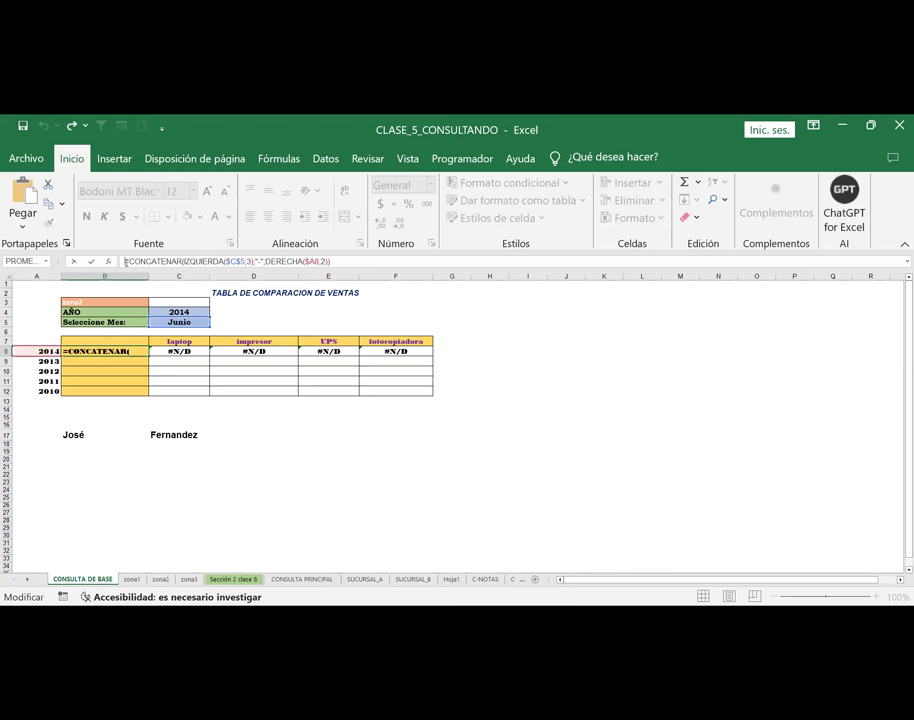
Prefix B8's formula with an apostrophe and widen column B to show it fully
text(')
key(Return)
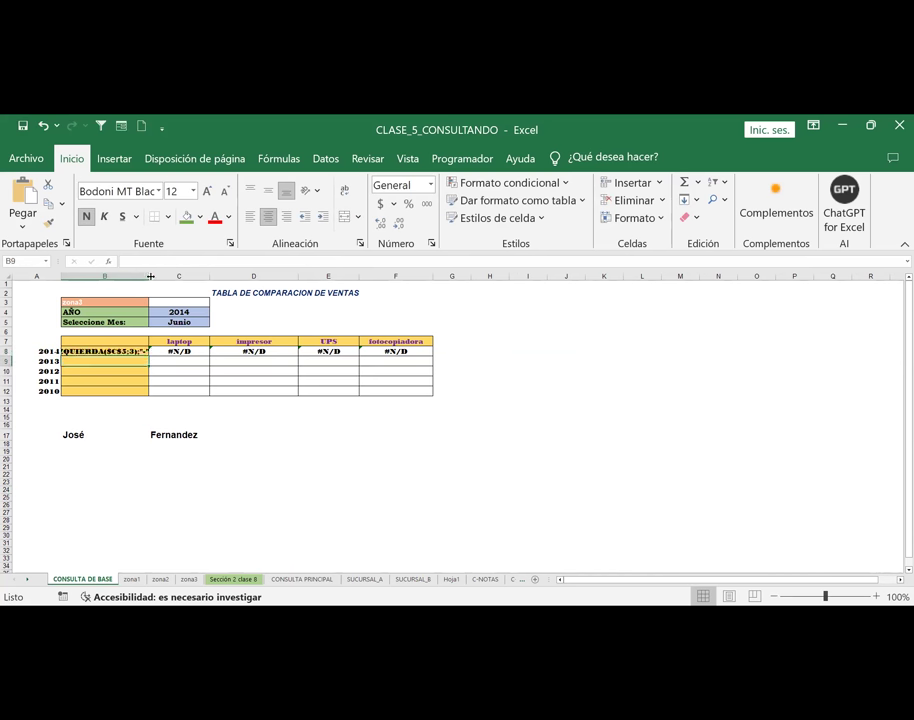
drag(150, 276, 287, 276)
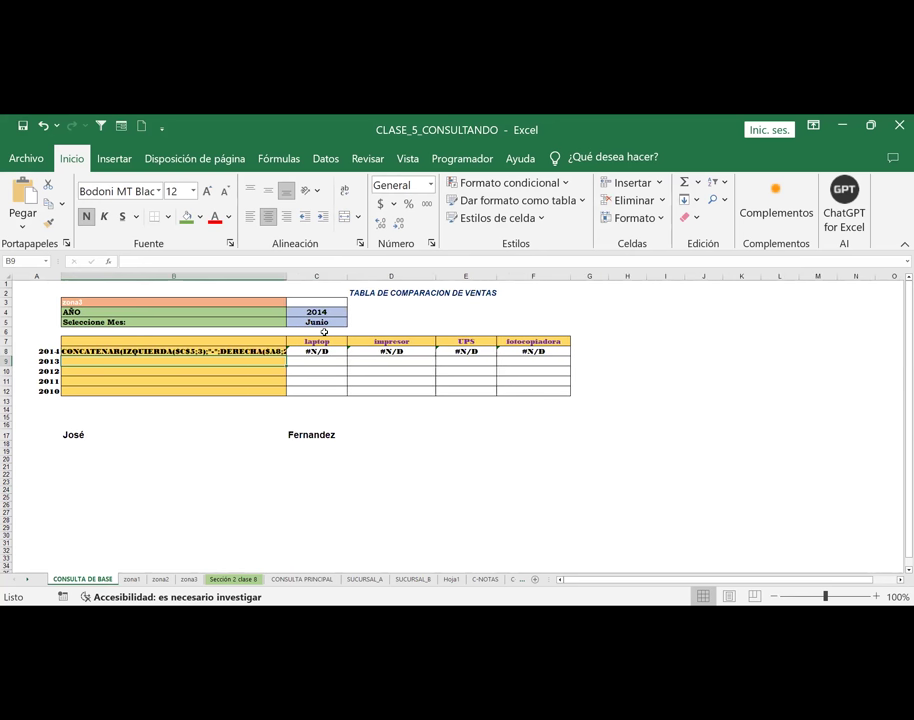
drag(287, 276, 321, 276)
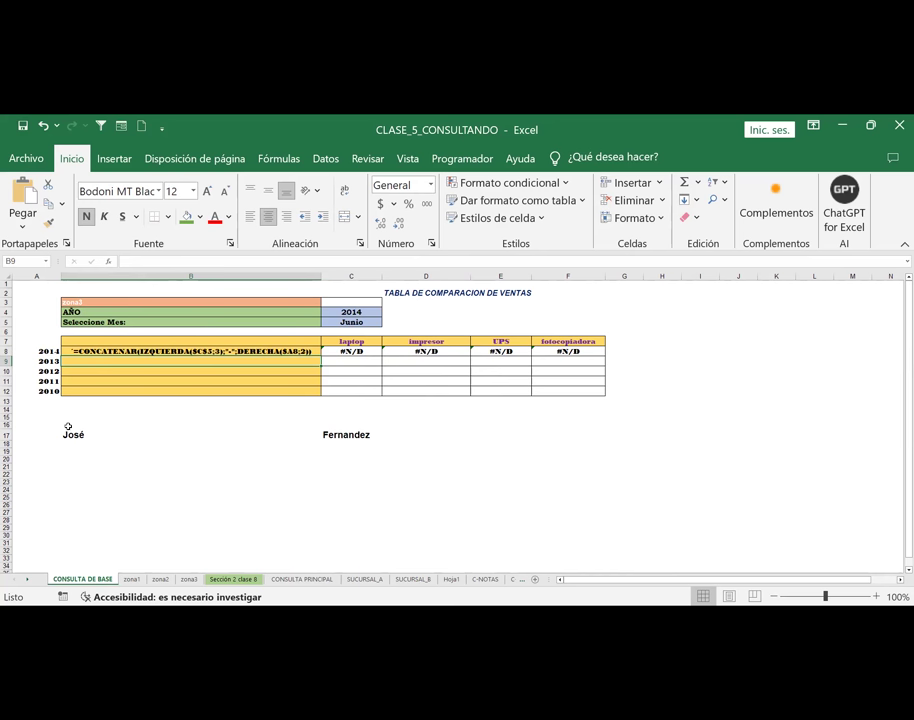
In C22, type =CONCATENAR(IZQUIERDA($B$17; using the first-name cell as absolute reference
click(351, 477)
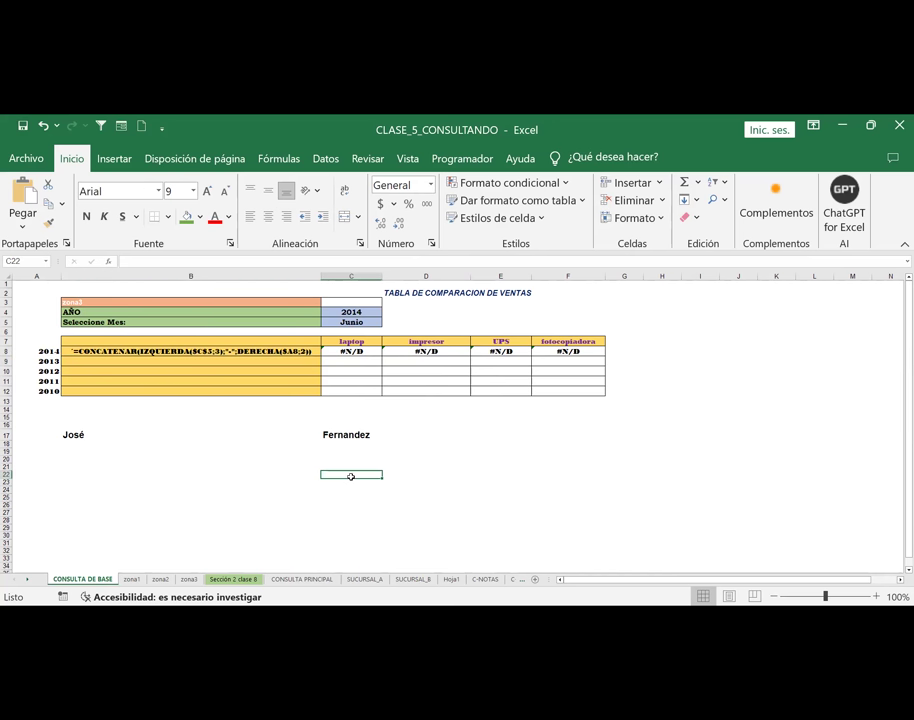
text(=)
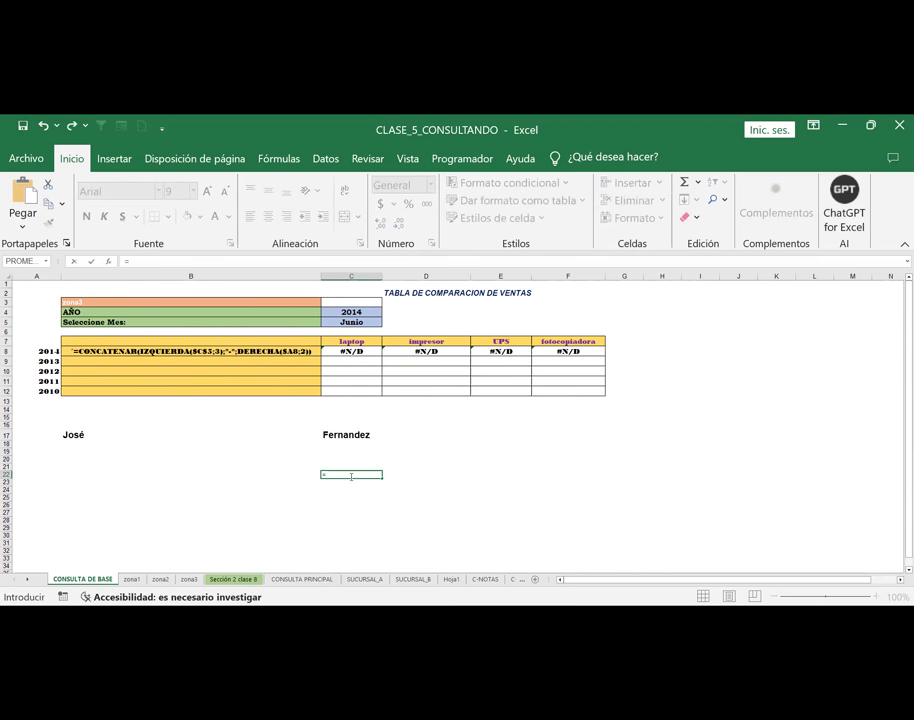
text(CONCATENAR)
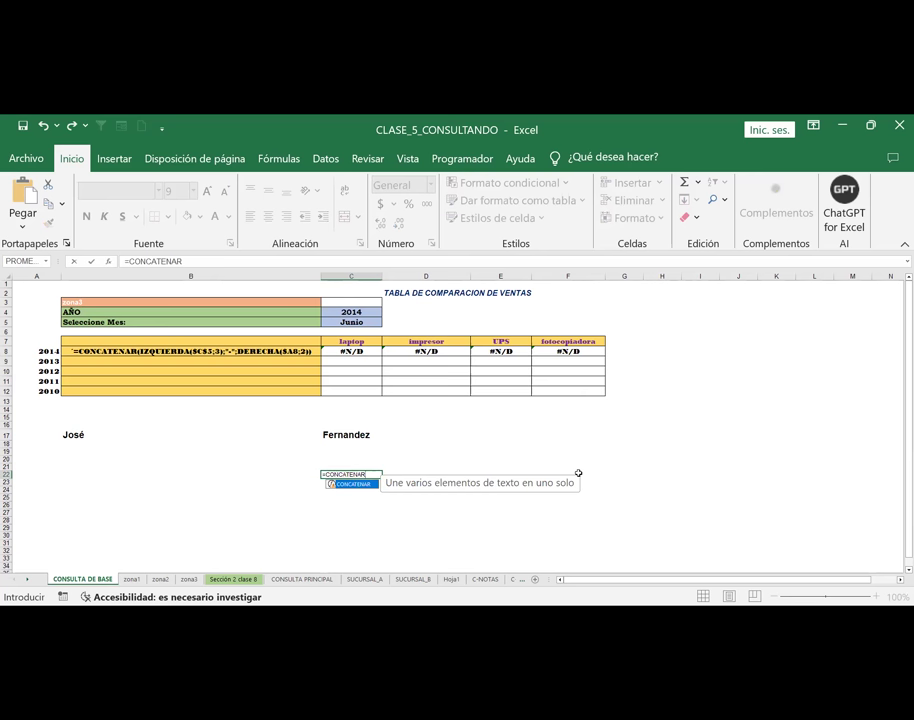
text((()
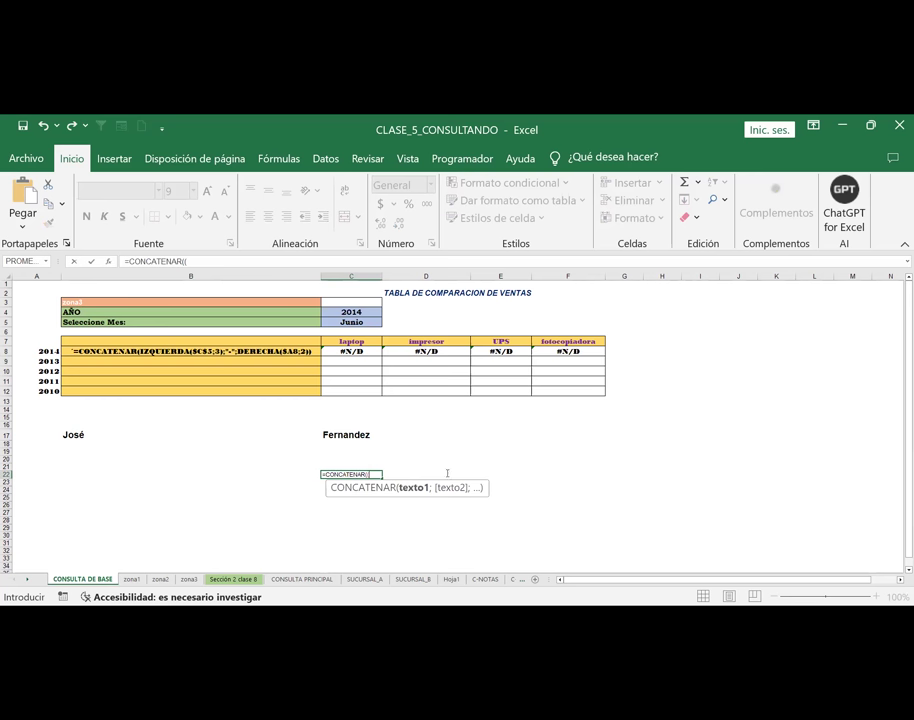
text(IZQUIERDA)
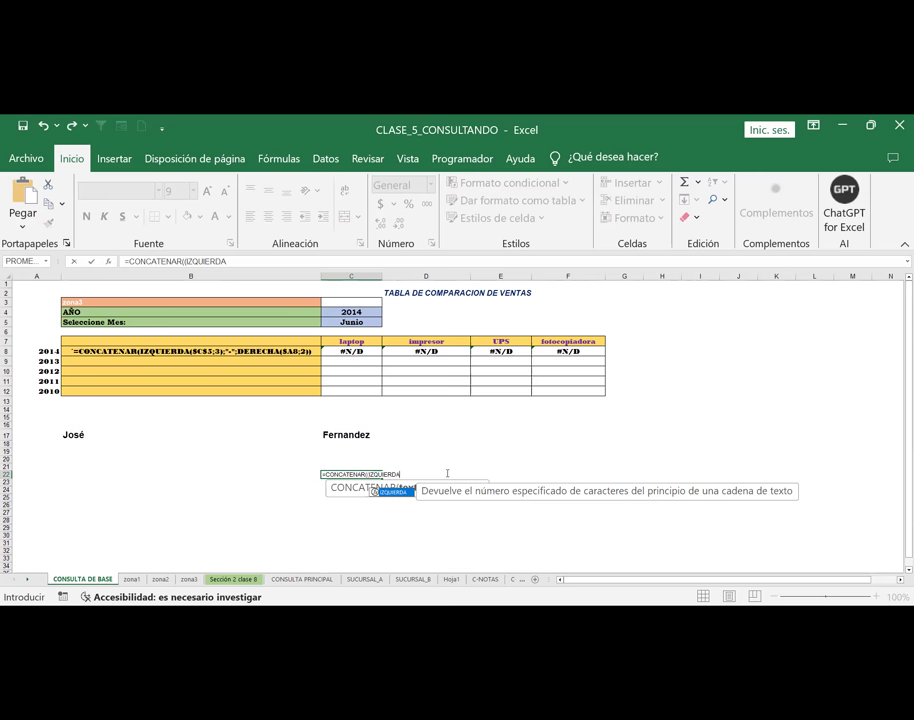
text(()
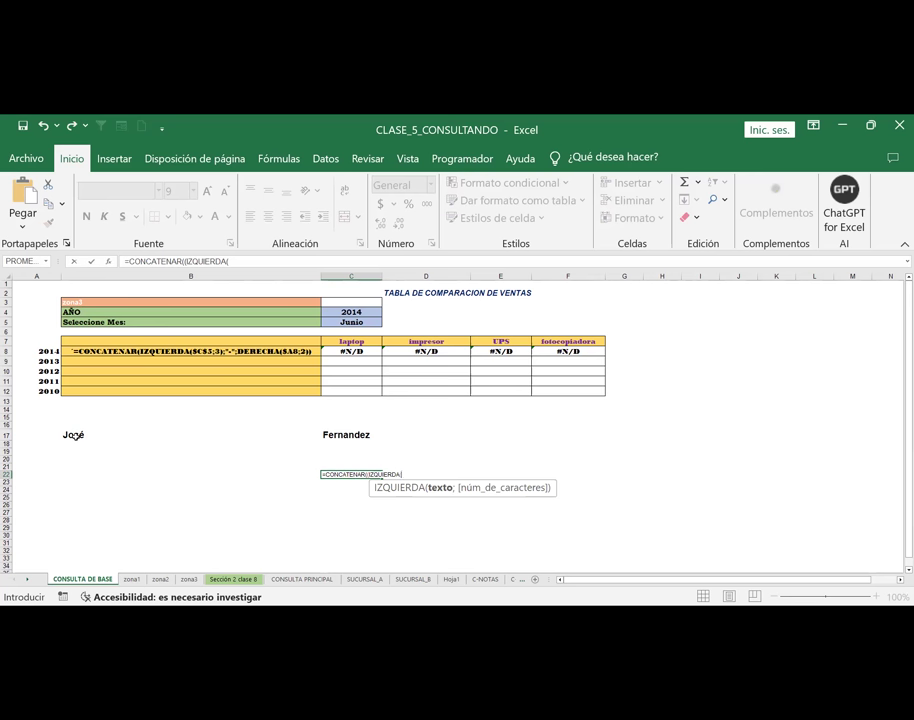
click(77, 435)
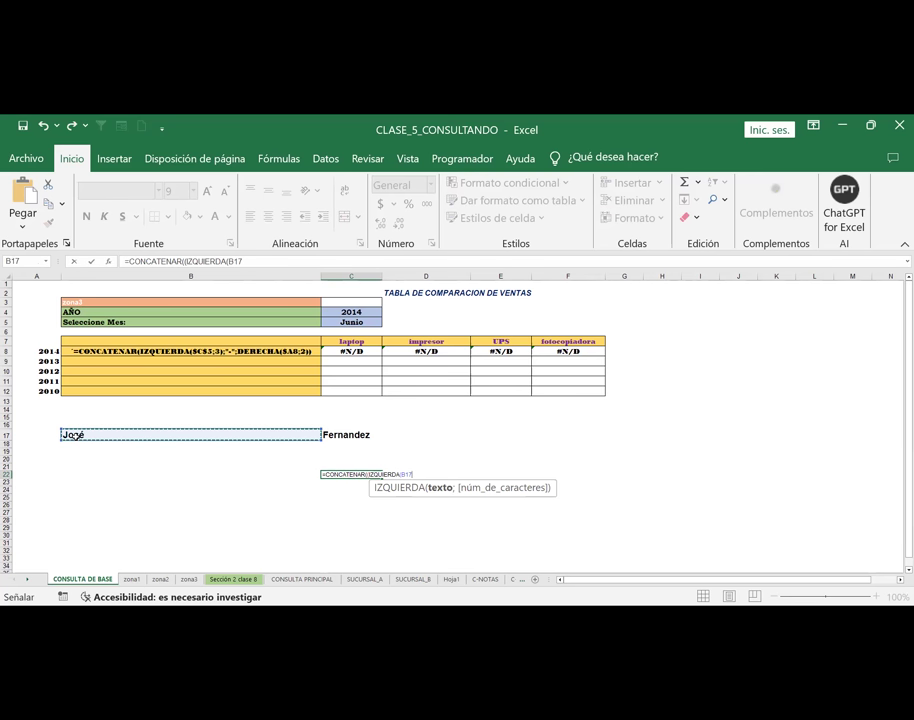
key(F4)
text($B$17;)
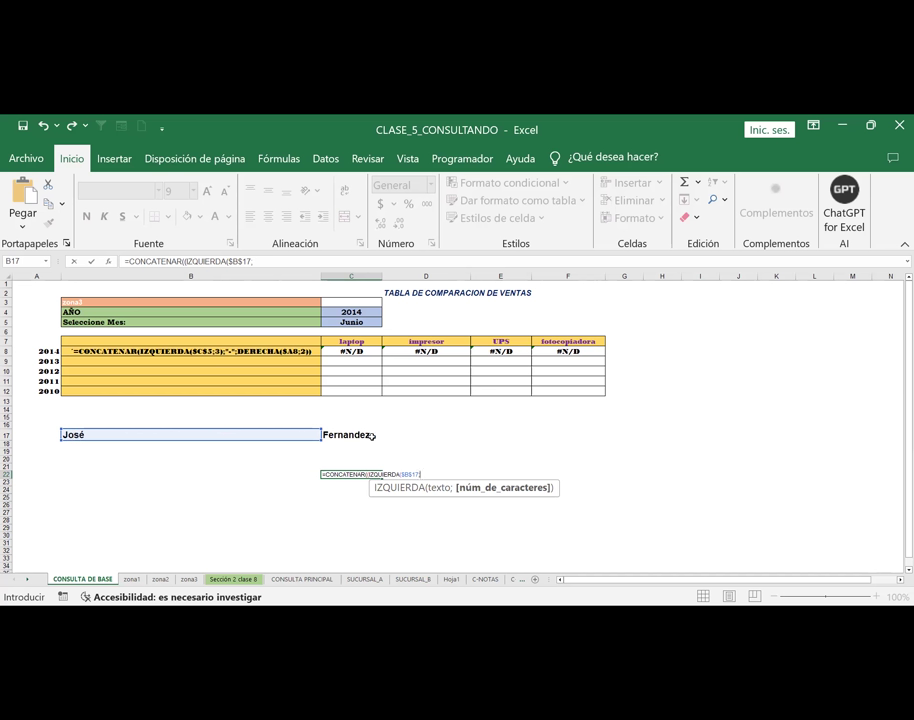
Add 2), the "--" separator, and DERECHA($C$17 referencing the surname cell
text(2)
text())
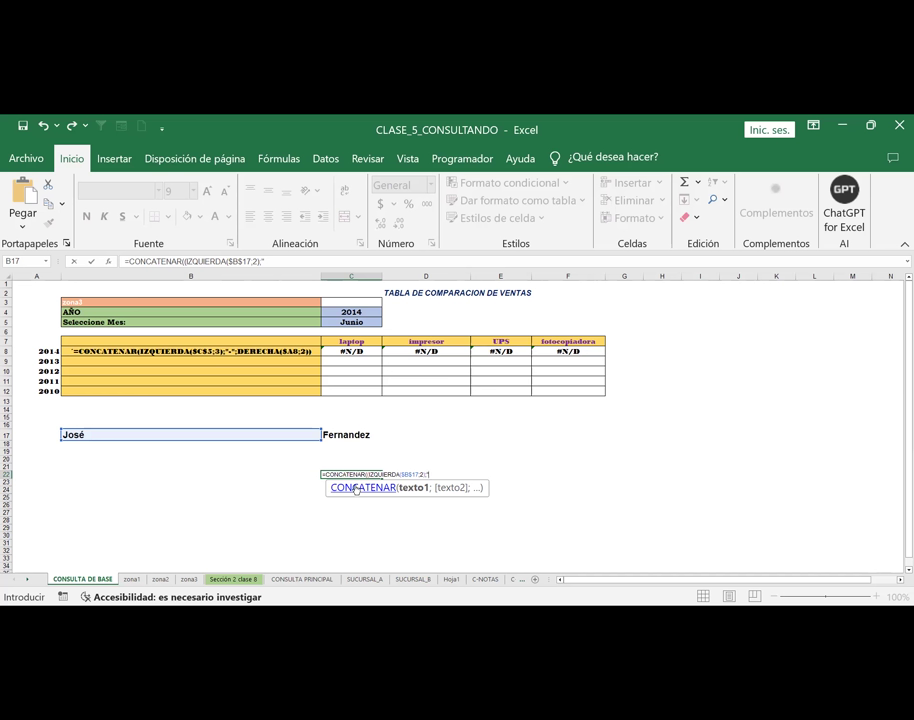
text(-)
text(-)
text(";)
text(DERECHA)
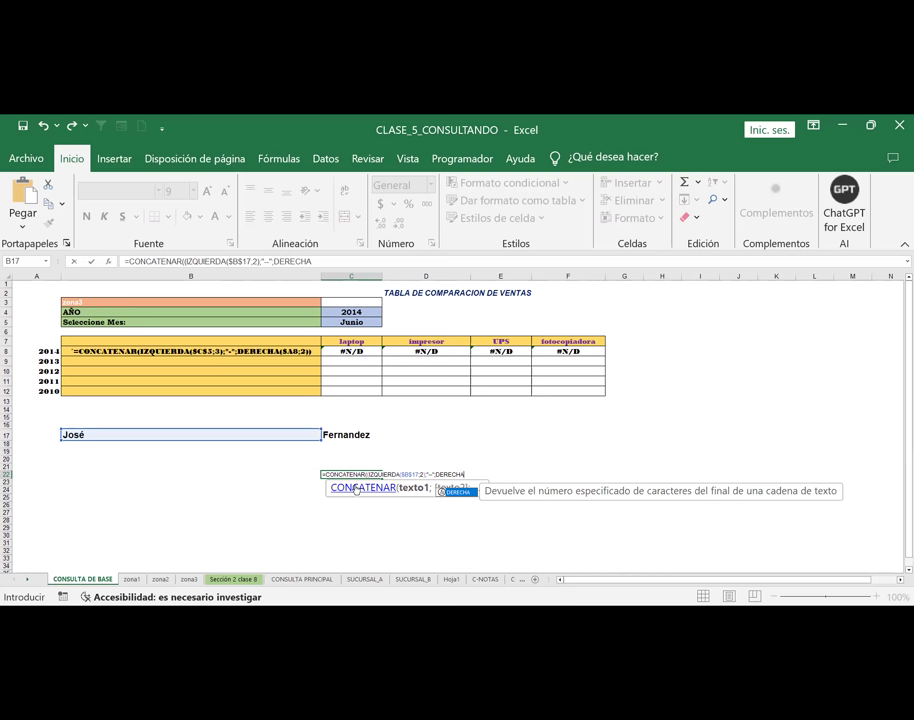
text(()
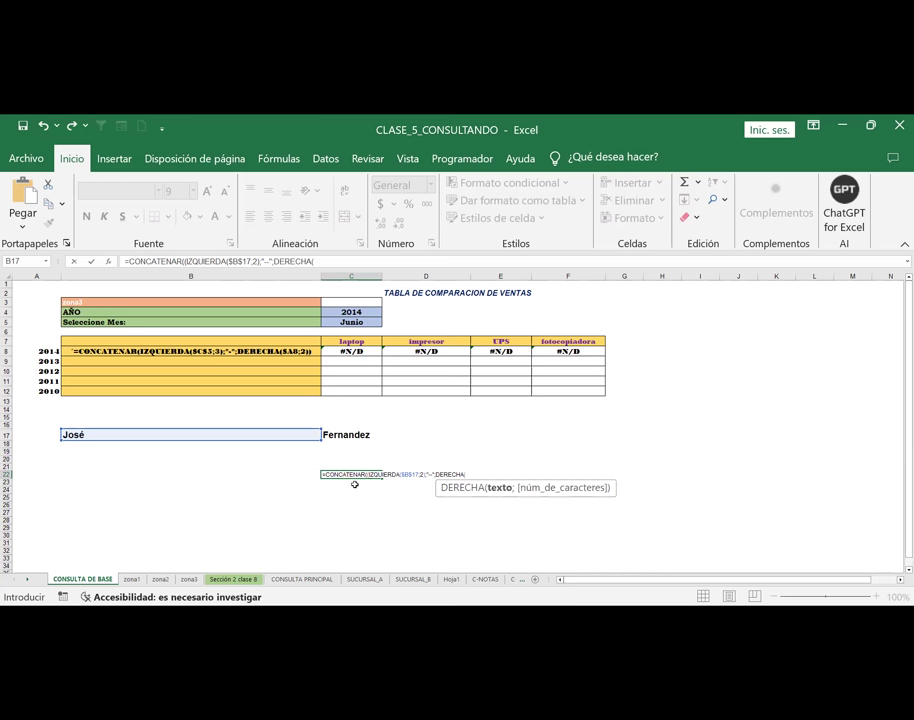
click(341, 435)
key(F4)
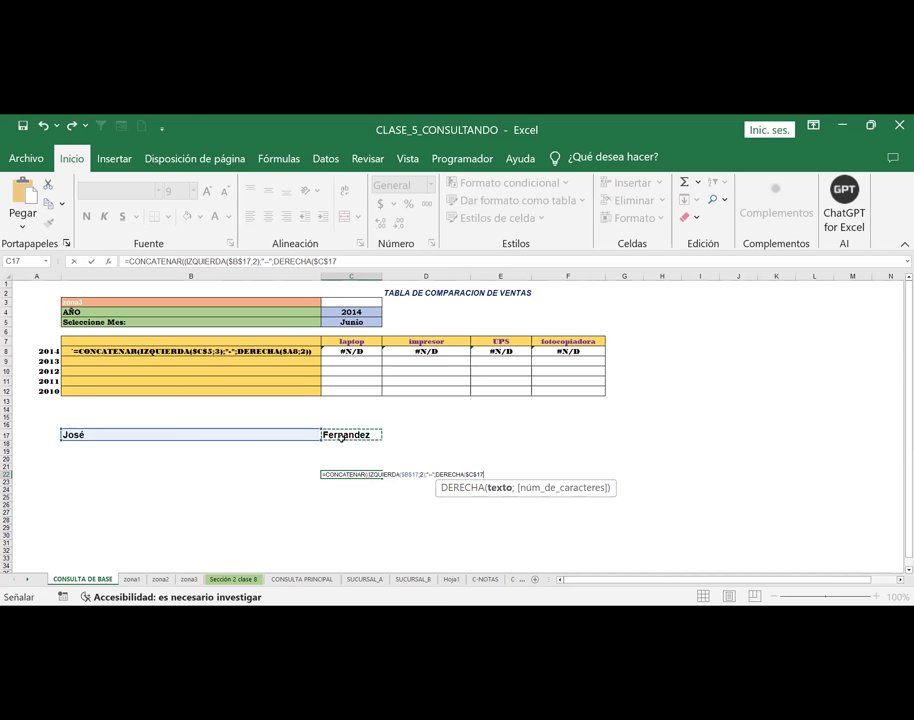
Close the formula with ;3)) and enter it, triggering a formula-problem warning
text(;)
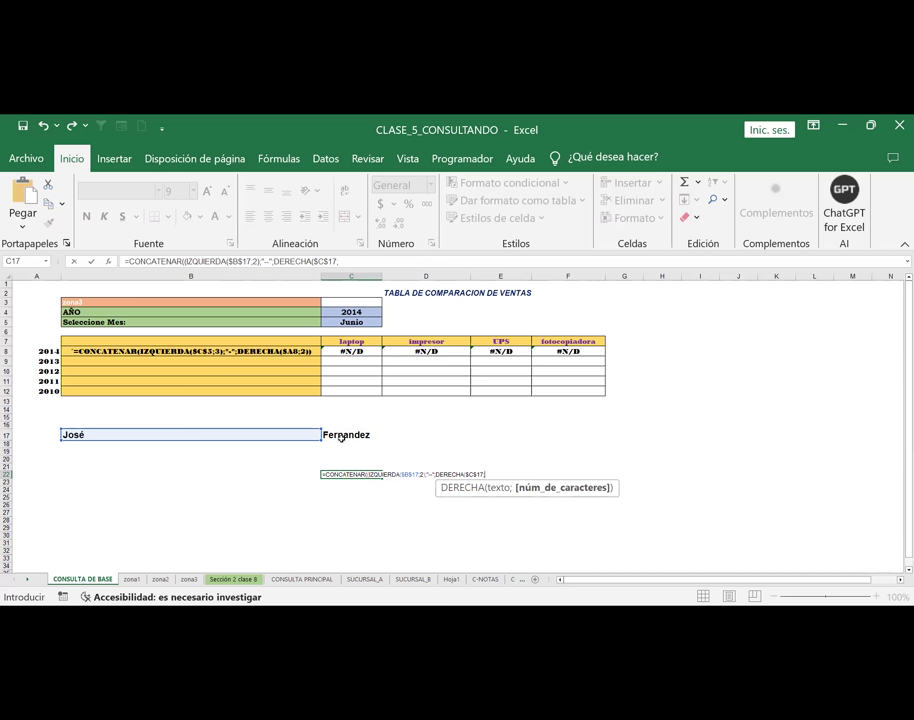
text(3)
text()))
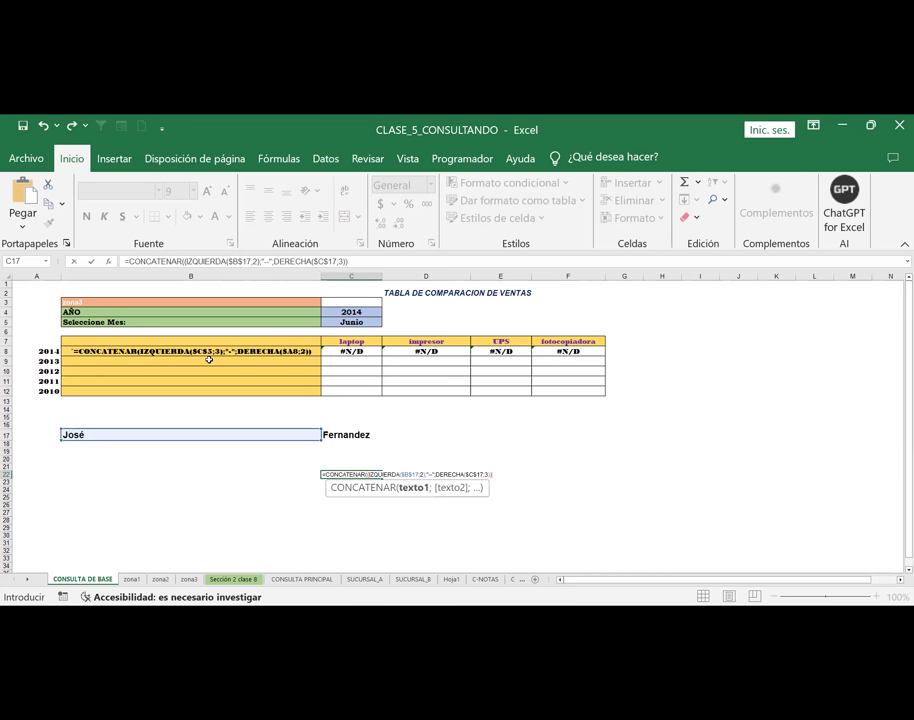
key(Return)
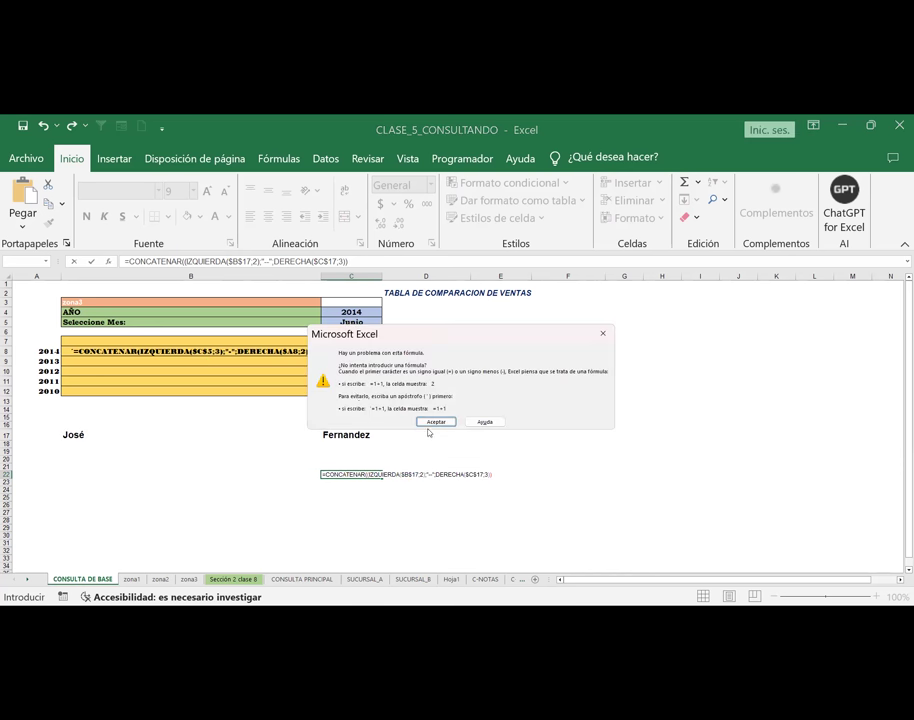
Fix the parenthesis after 2 and change $C$17 to $C17, then resubmit
click(428, 422)
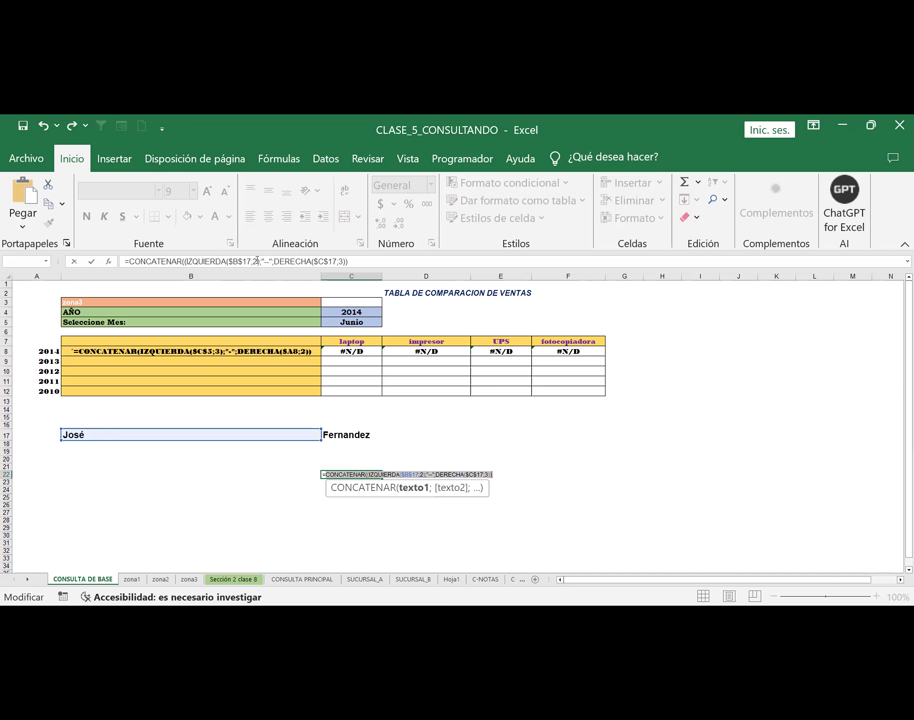
click(258, 260)
text())
click(326, 261)
key(BackSpace)
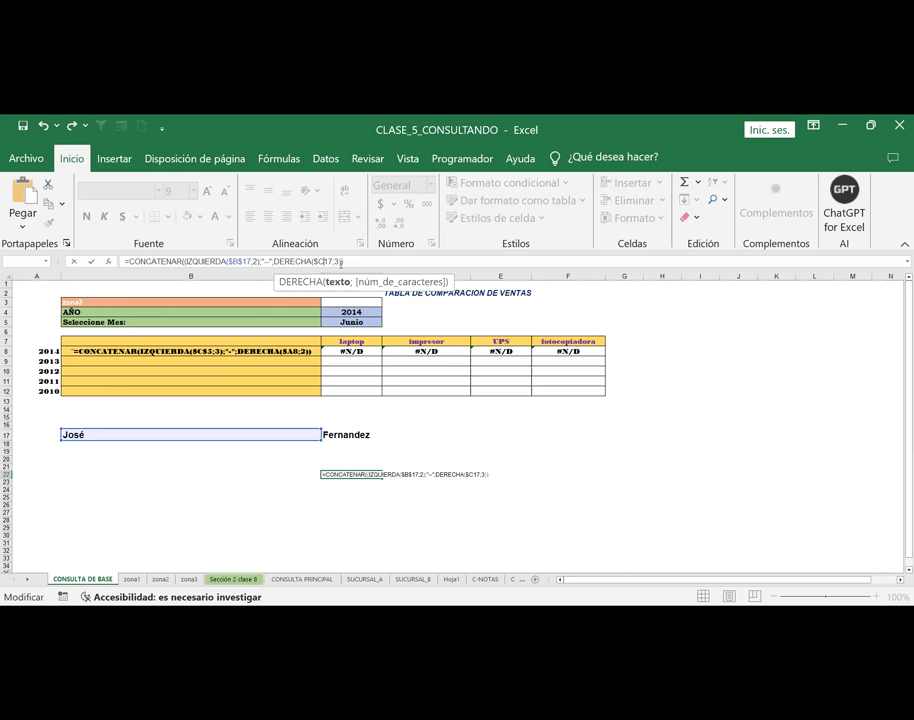
text())
key(Return)
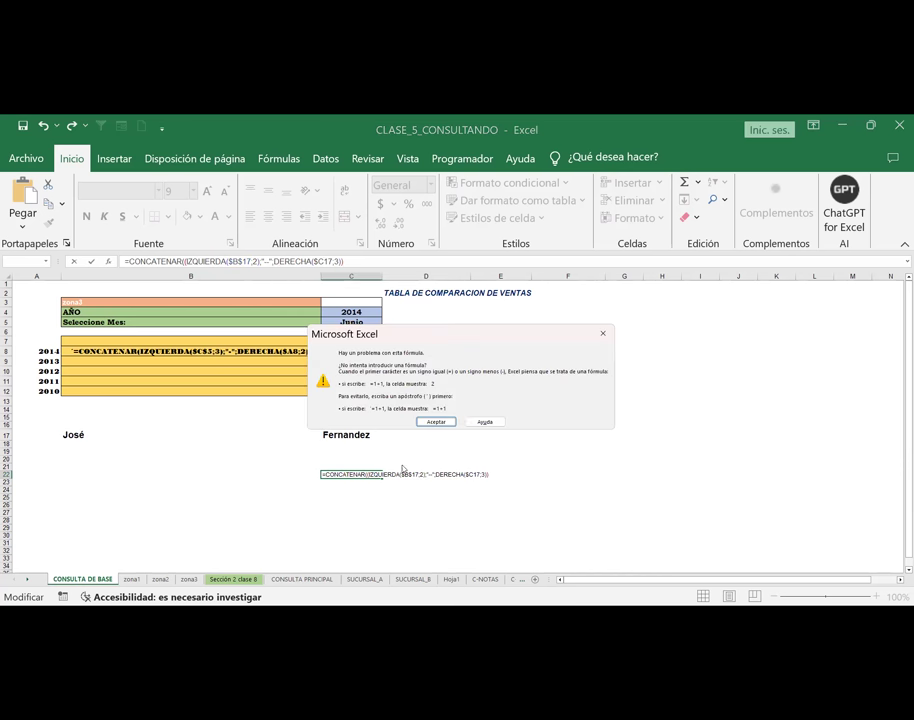
click(424, 421)
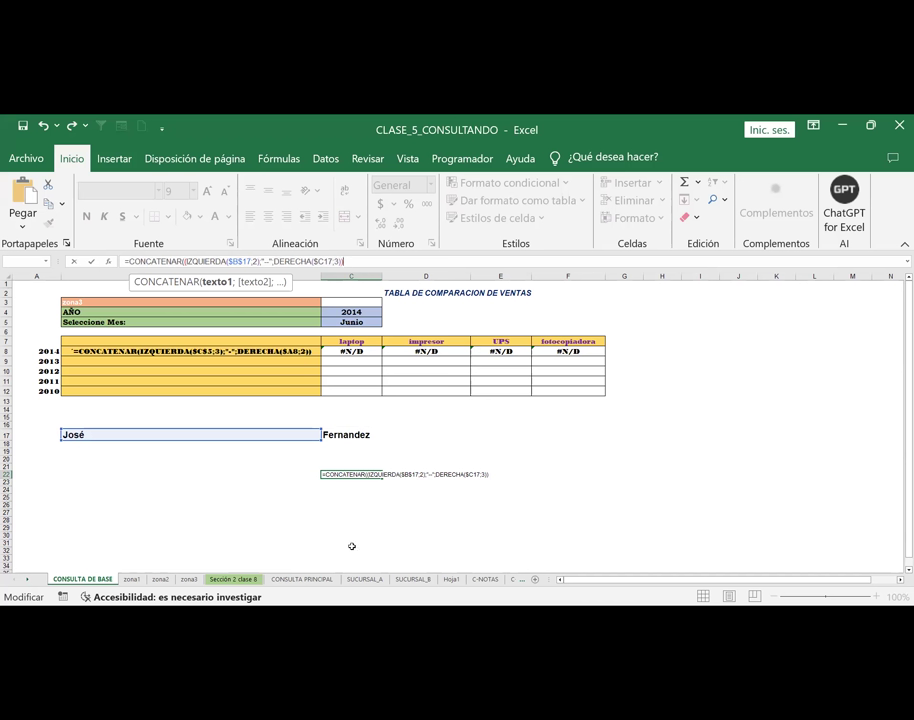
Correct the formula inside C22 after the IZQUIERDA arguments and commit it
click(371, 497)
click(371, 497)
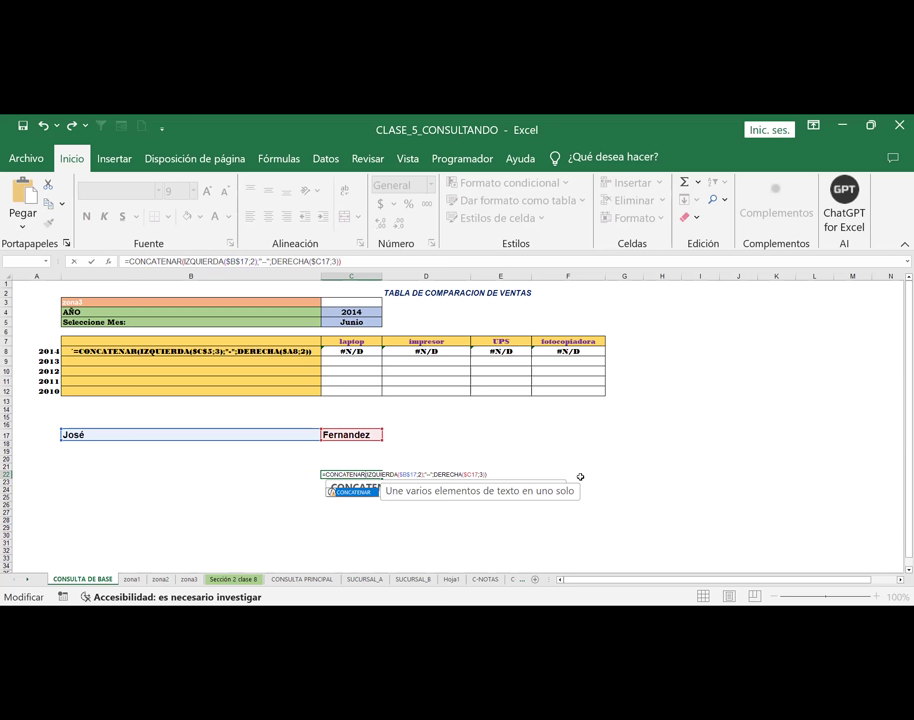
click(420, 474)
key(ctrl+Return)
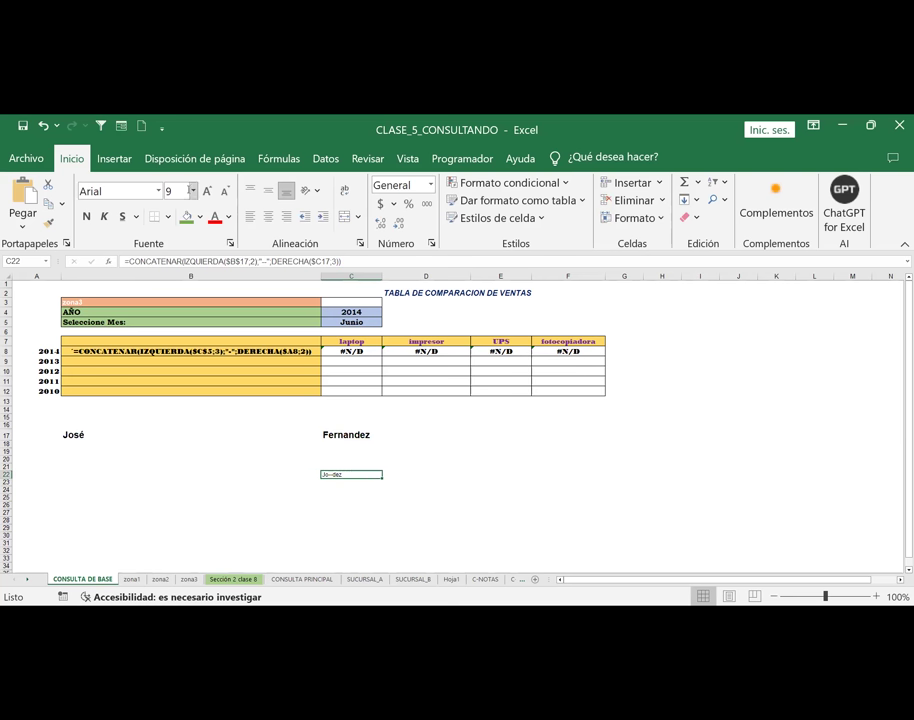
Enlarge C22's font to size 22
click(207, 191)
click(207, 191)
click(207, 191)
click(207, 191)
click(207, 191)
click(207, 191)
click(207, 191)
click(207, 191)
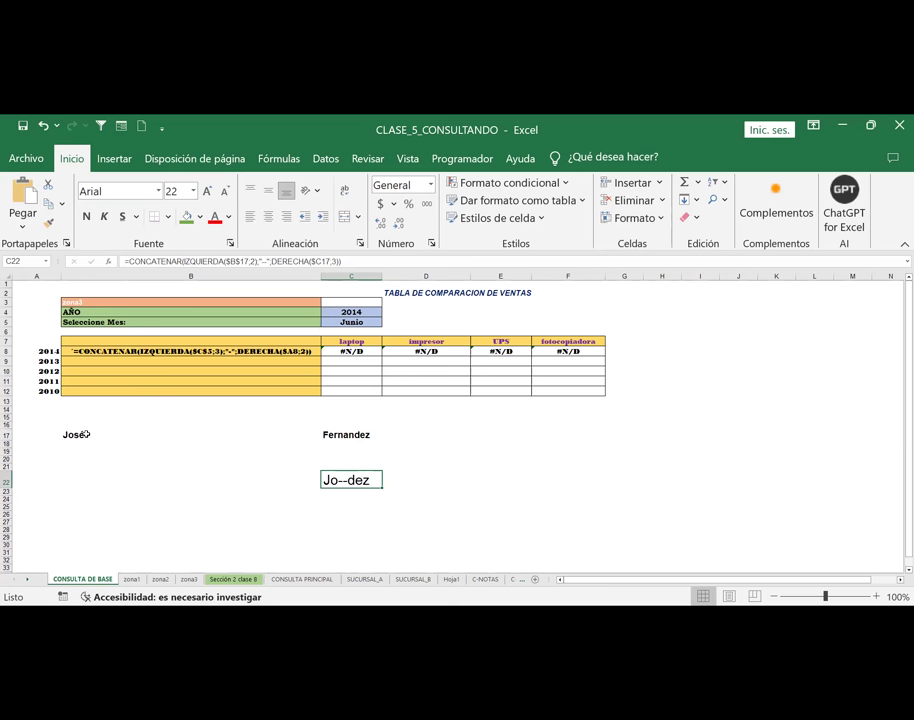
click(88, 432)
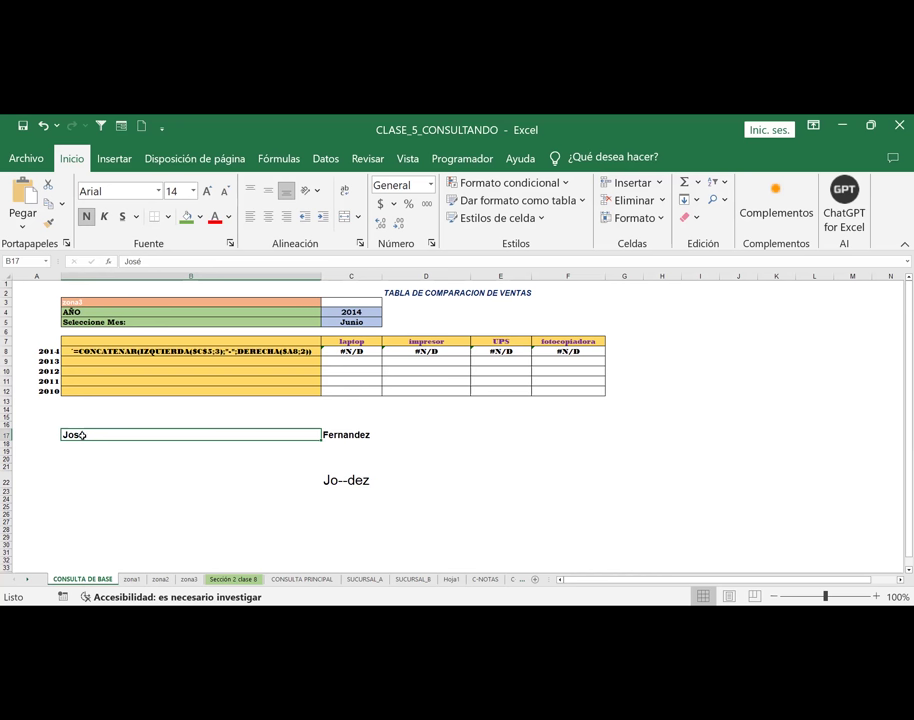
Enter Febrero in B17 and 2023 in C17 so C22 shows Fe--023
text(f)
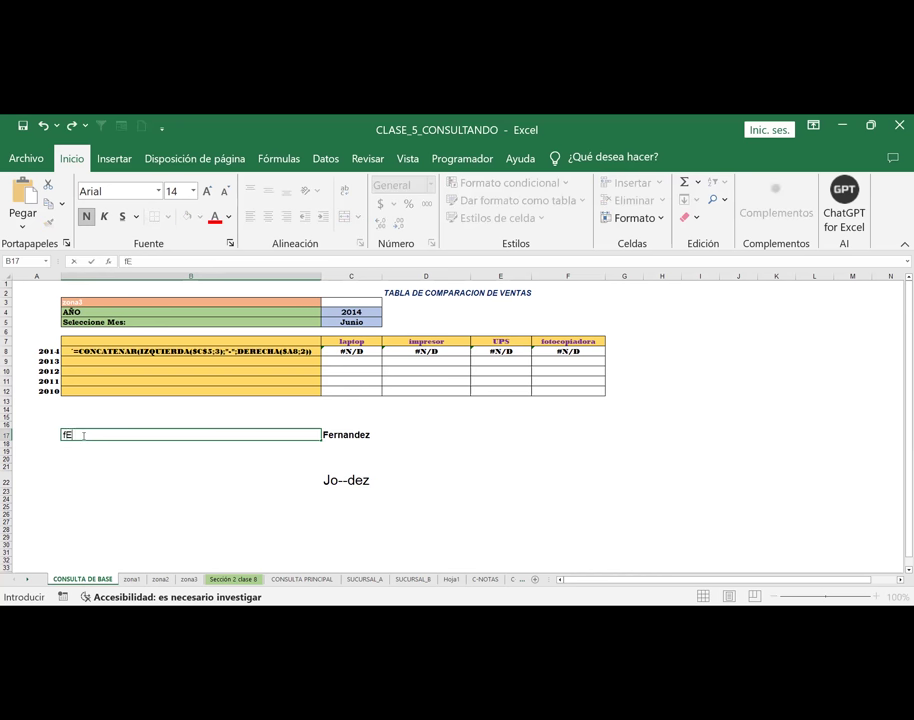
key(BackSpace)
text(Febrero)
key(Tab)
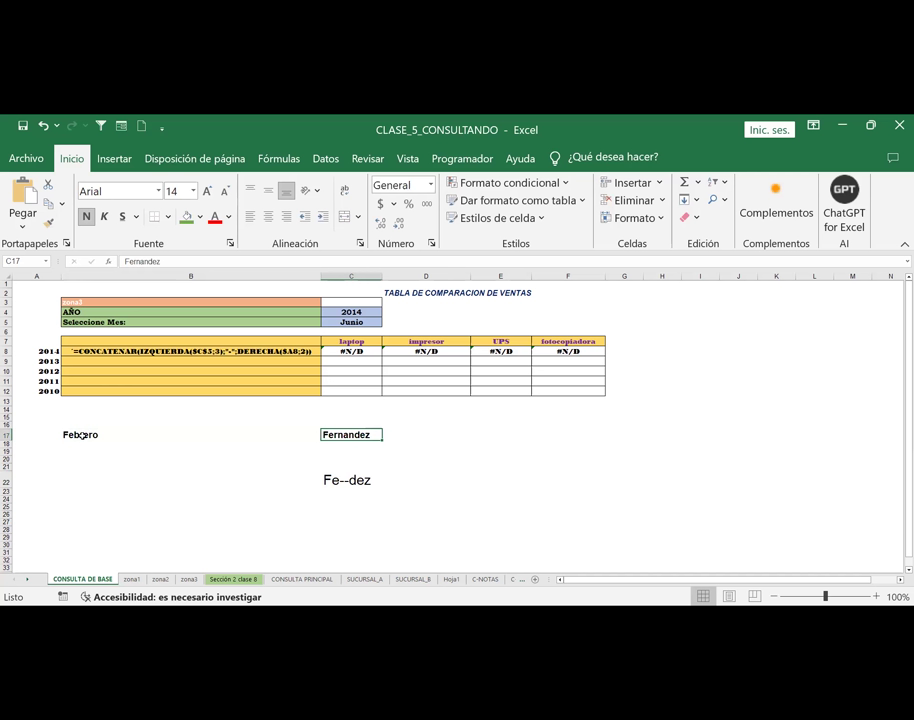
text(2023)
key(Return)
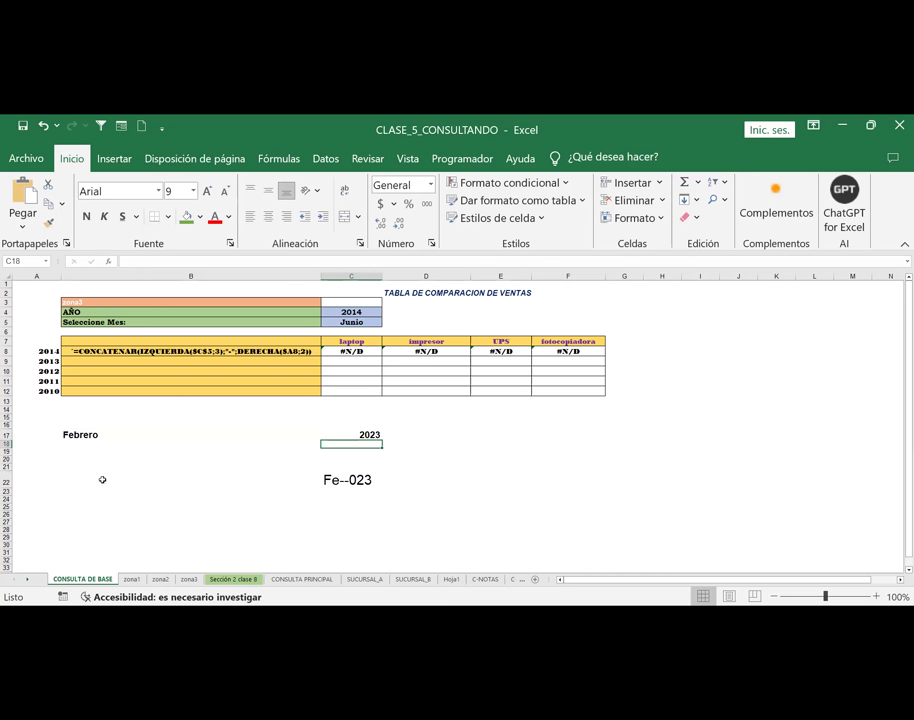
click(353, 480)
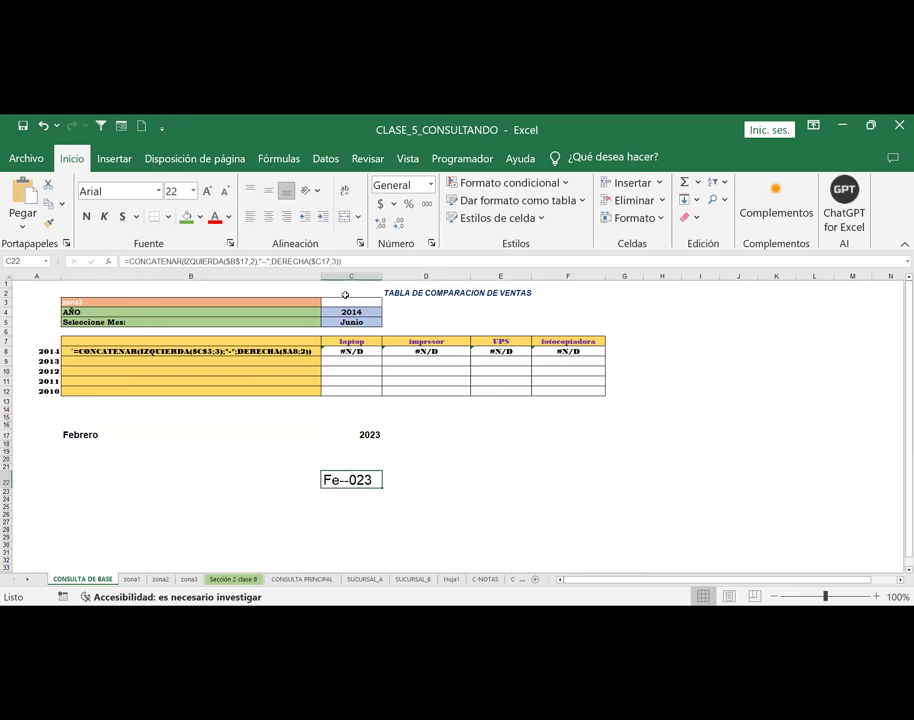
click(337, 261)
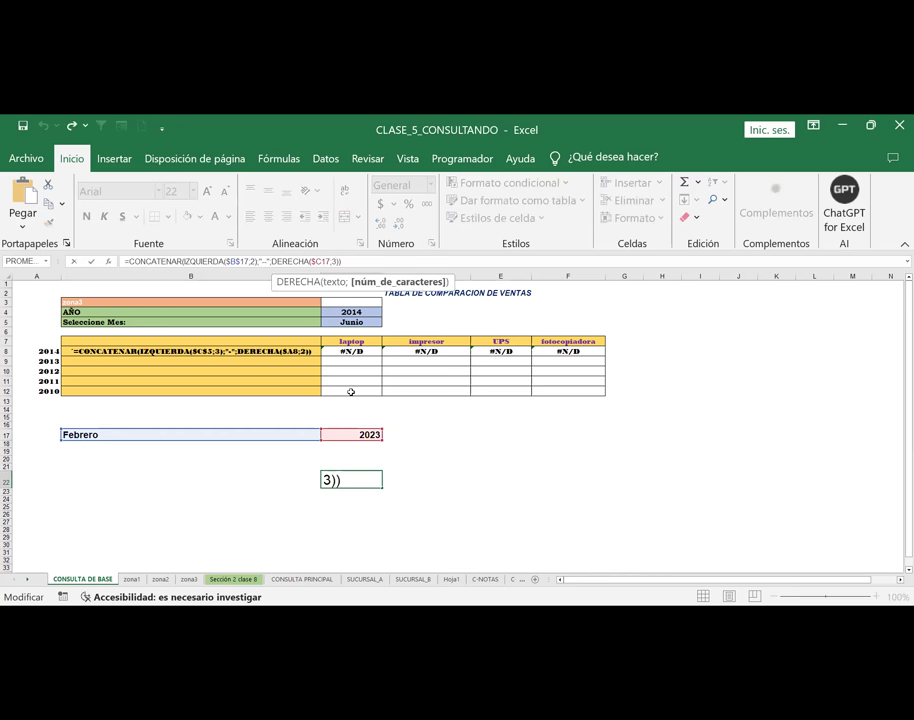
Change the DERECHA character count in C22 from 3 to 2 so the label reads Fe--23
key(BackSpace)
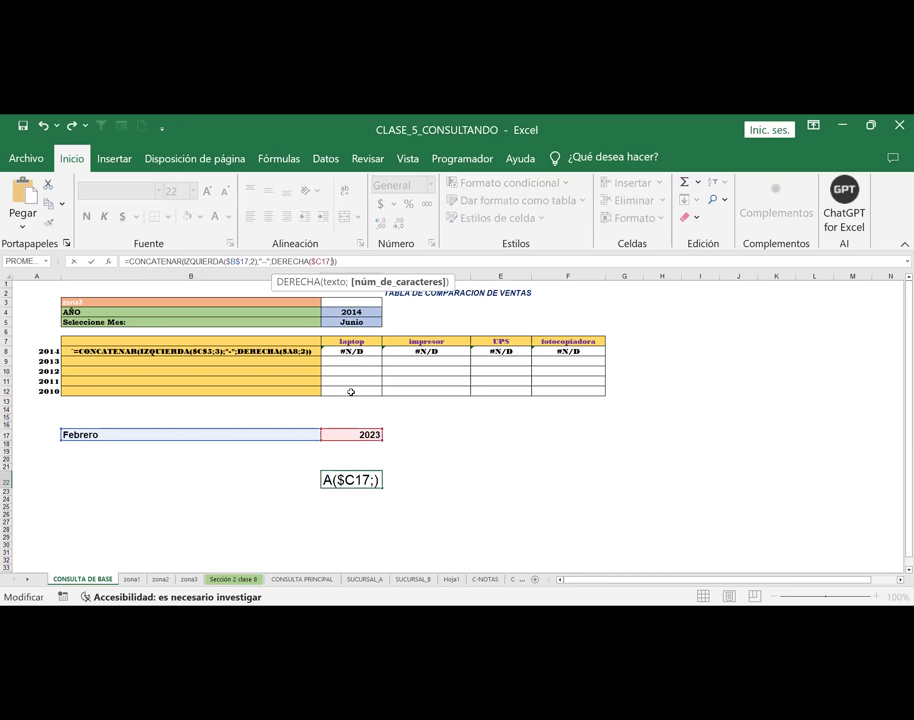
text(2)
key(Return)
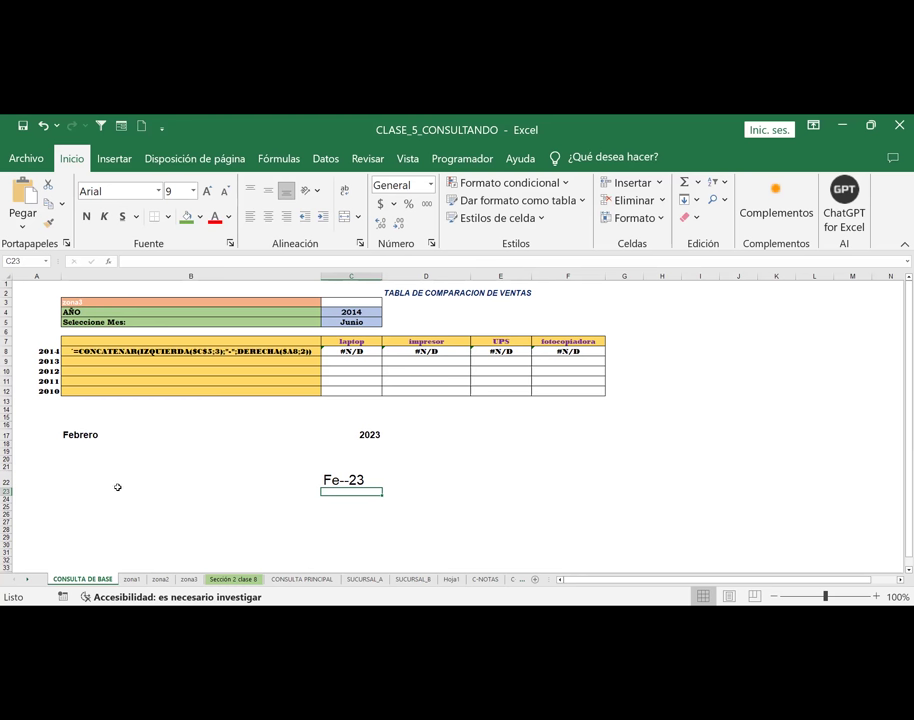
click(88, 474)
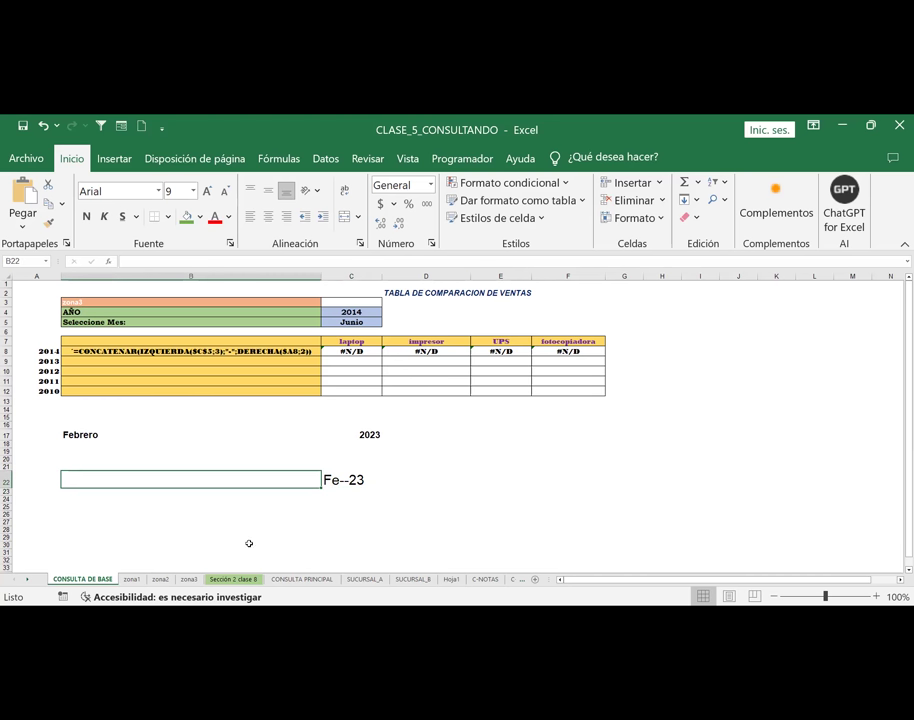
Enter 224567 in B24 and enlarge its font to size 16
click(97, 458)
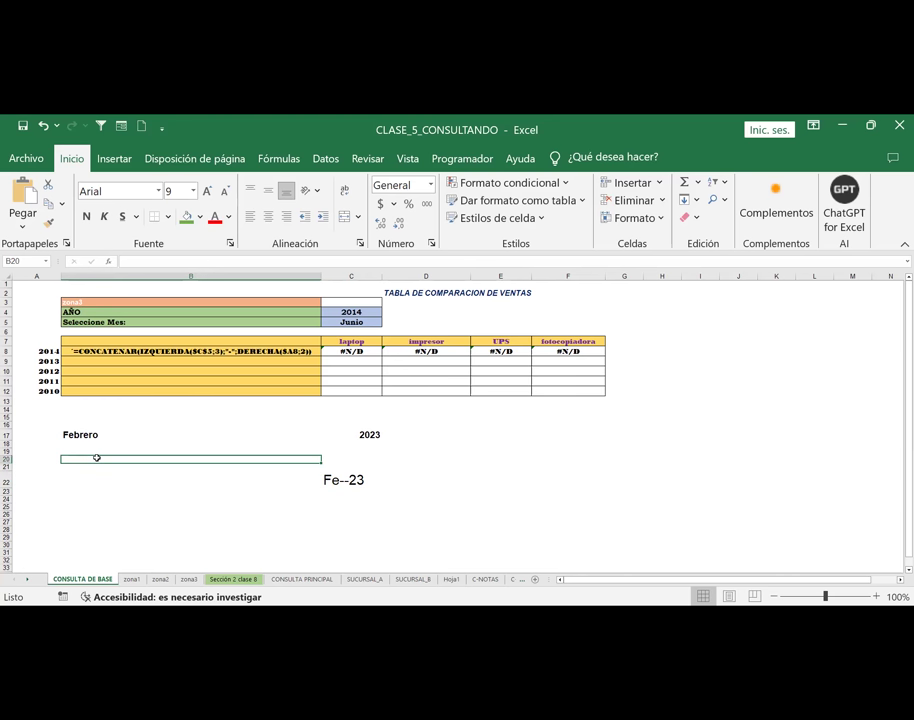
click(99, 499)
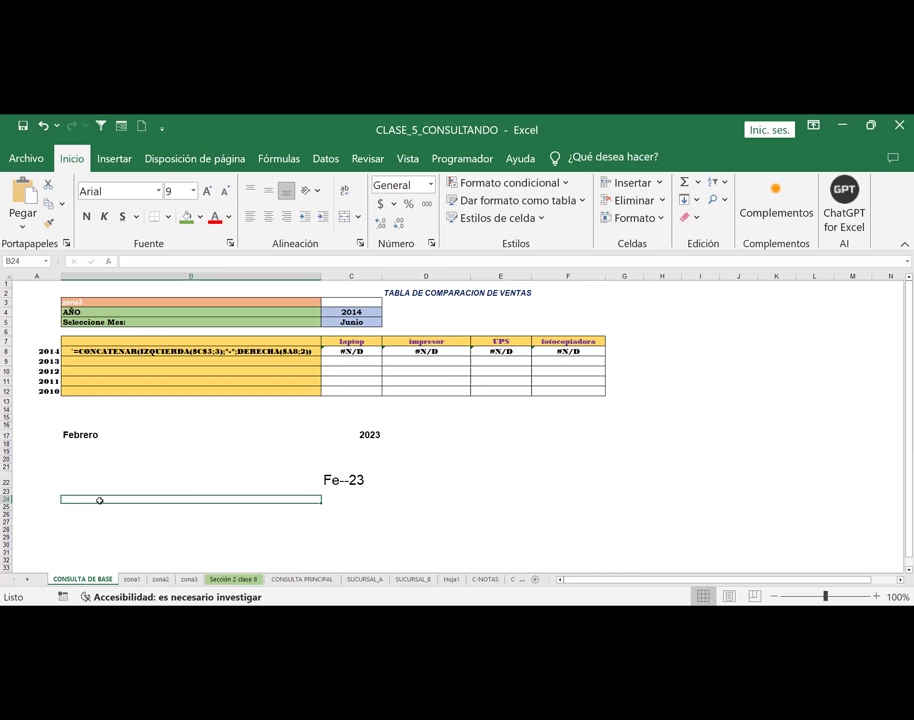
text(224567)
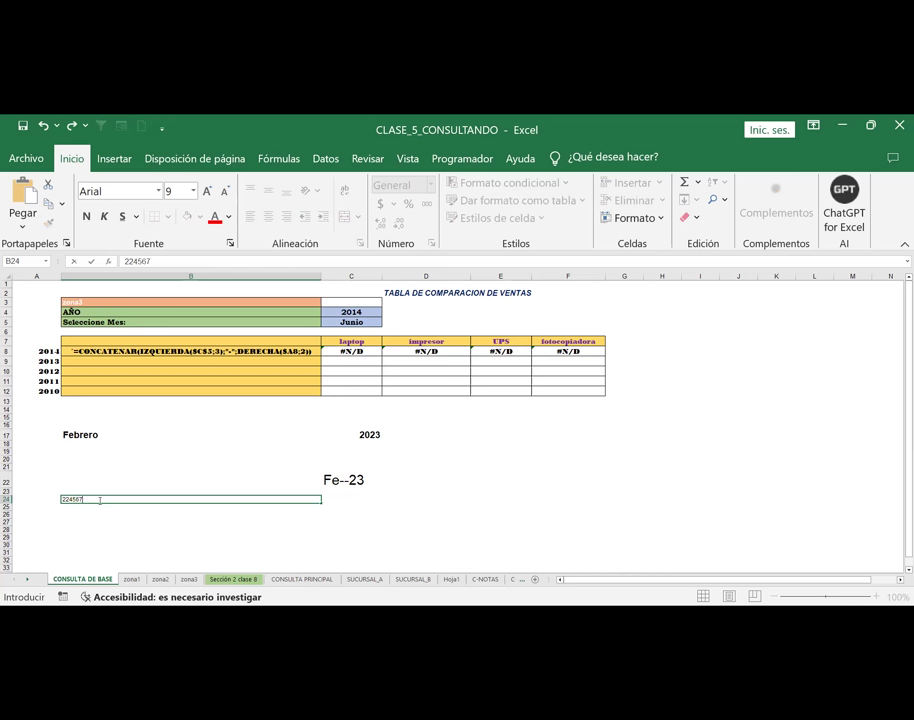
drag(92, 529, 92, 521)
click(71, 499)
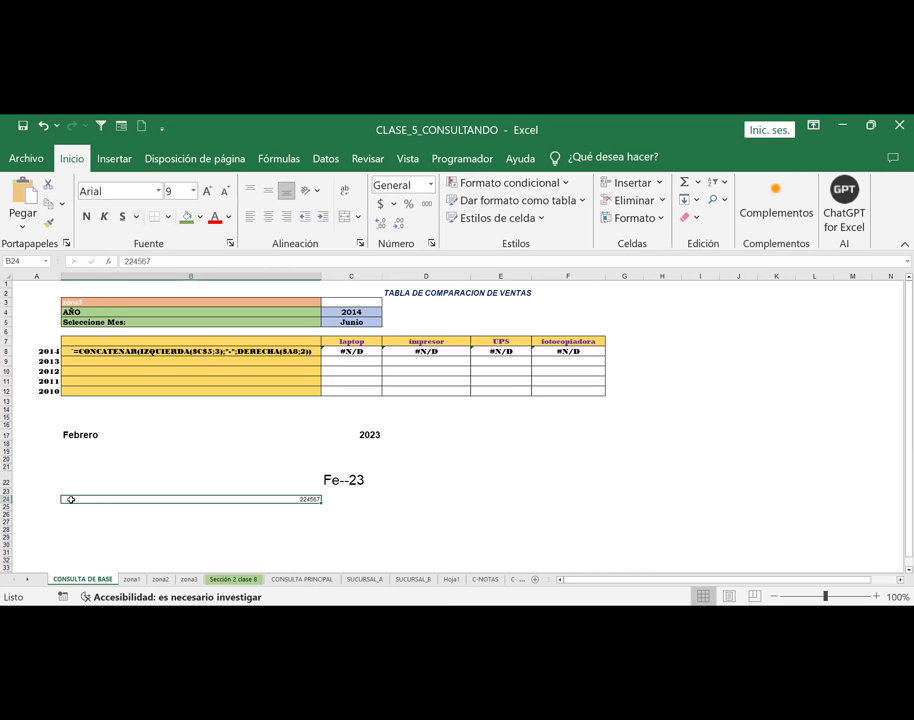
click(208, 192)
click(208, 192)
click(208, 192)
click(208, 192)
click(208, 192)
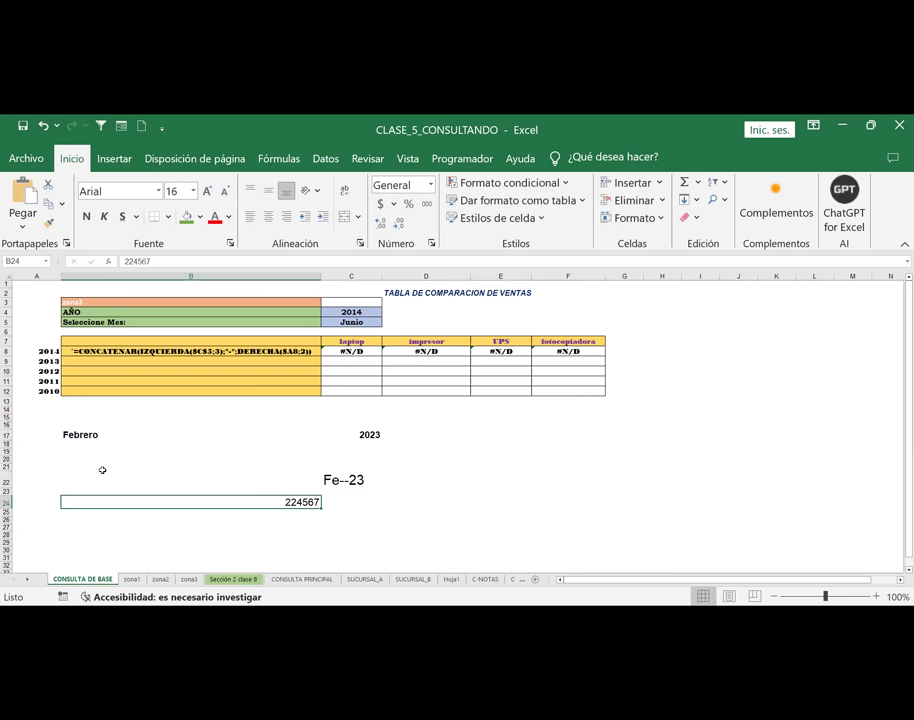
Change B24's value to 22456734
double_click(289, 501)
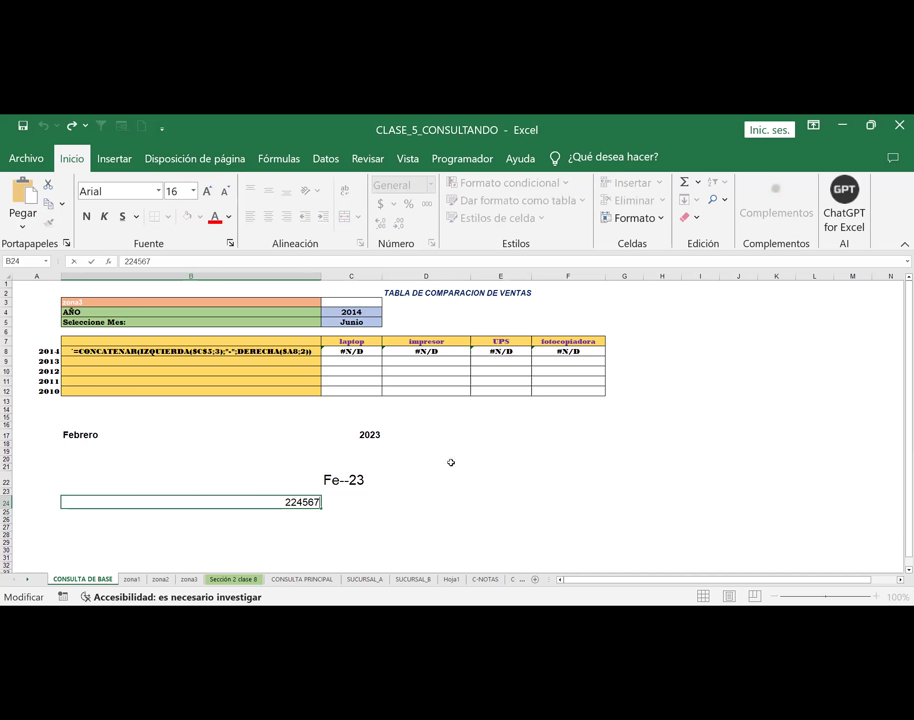
text(34)
key(Return)
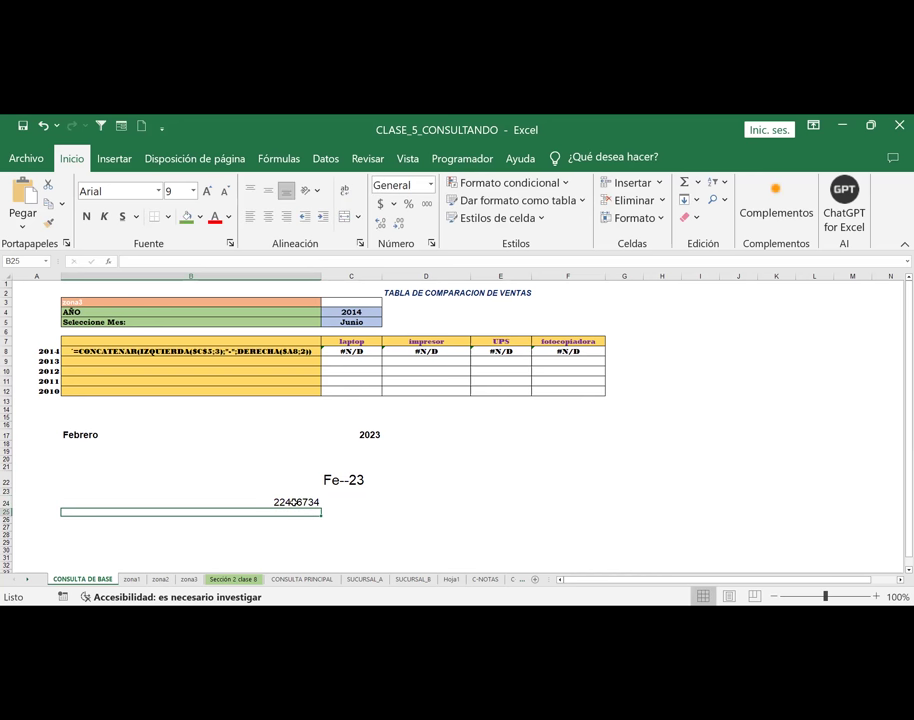
click(289, 501)
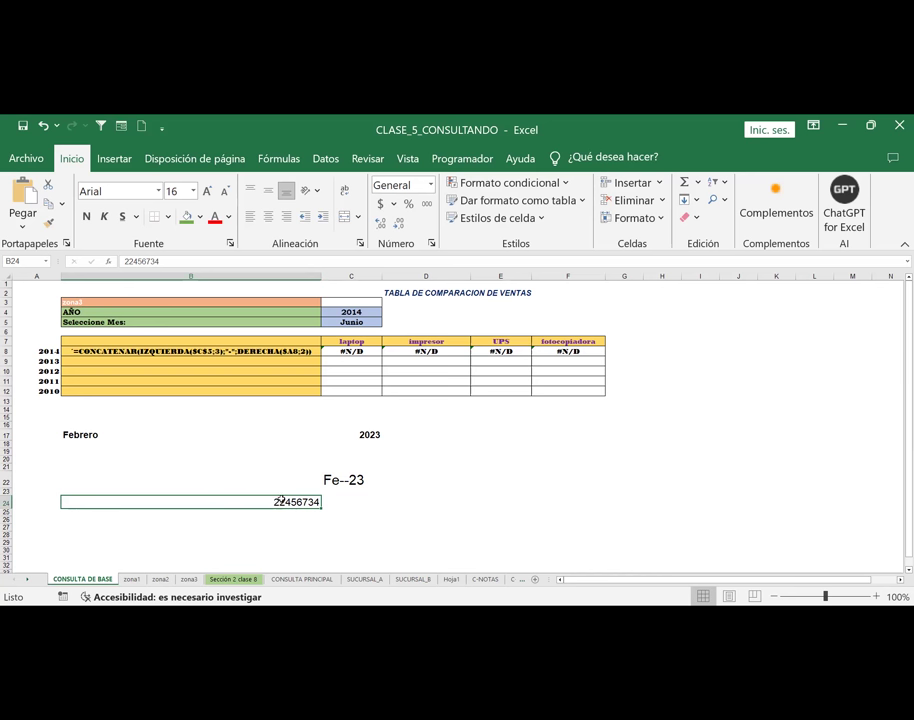
Enter 34456678 in D24 with B24's large formatting, and start a CONCATENAR formula in C27
click(430, 508)
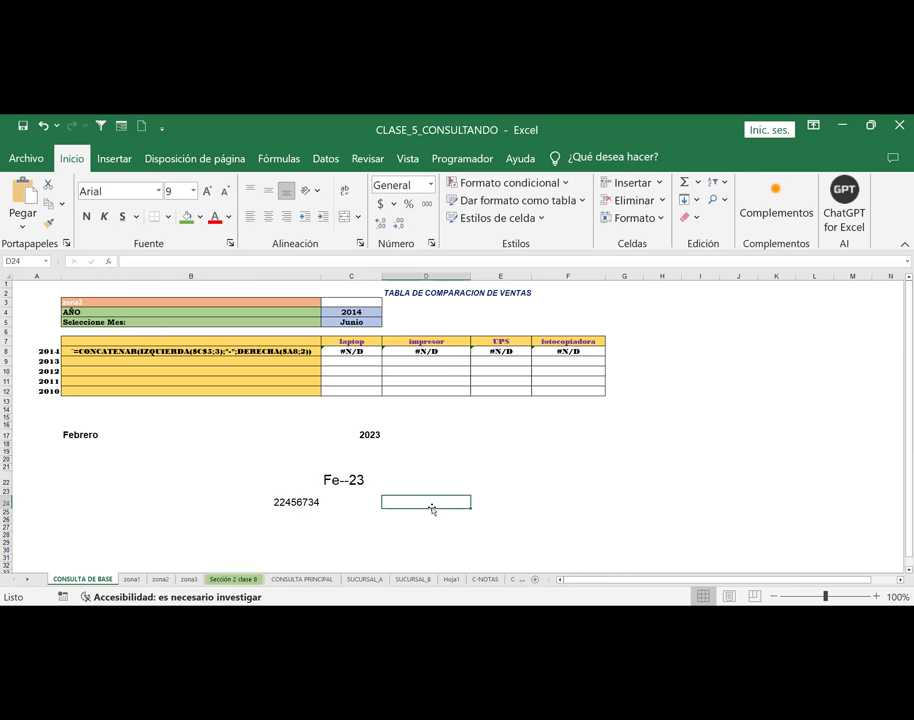
text(34456)
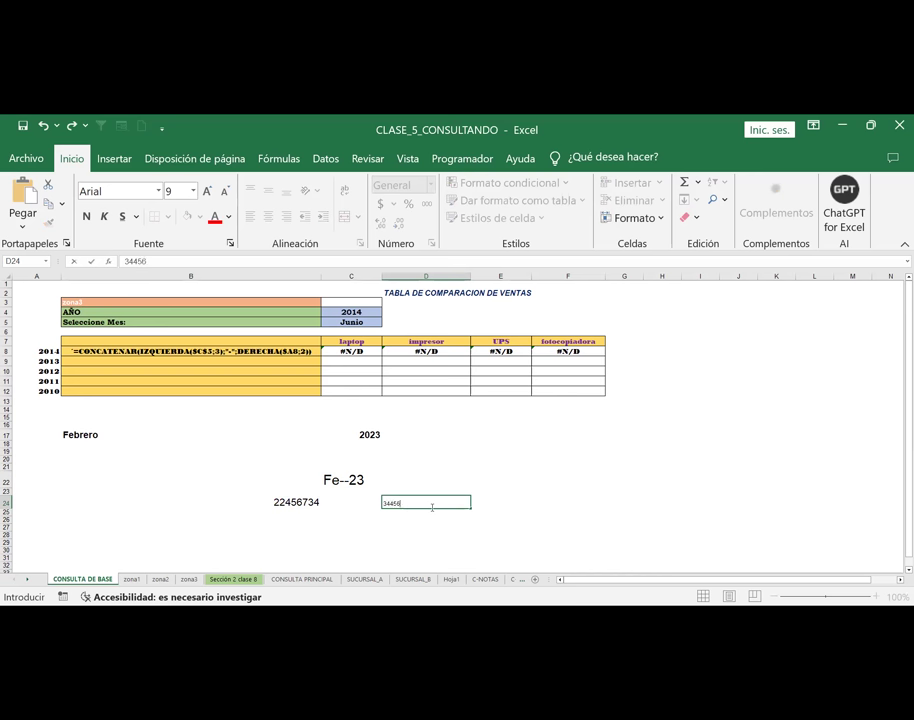
text(678)
click(455, 527)
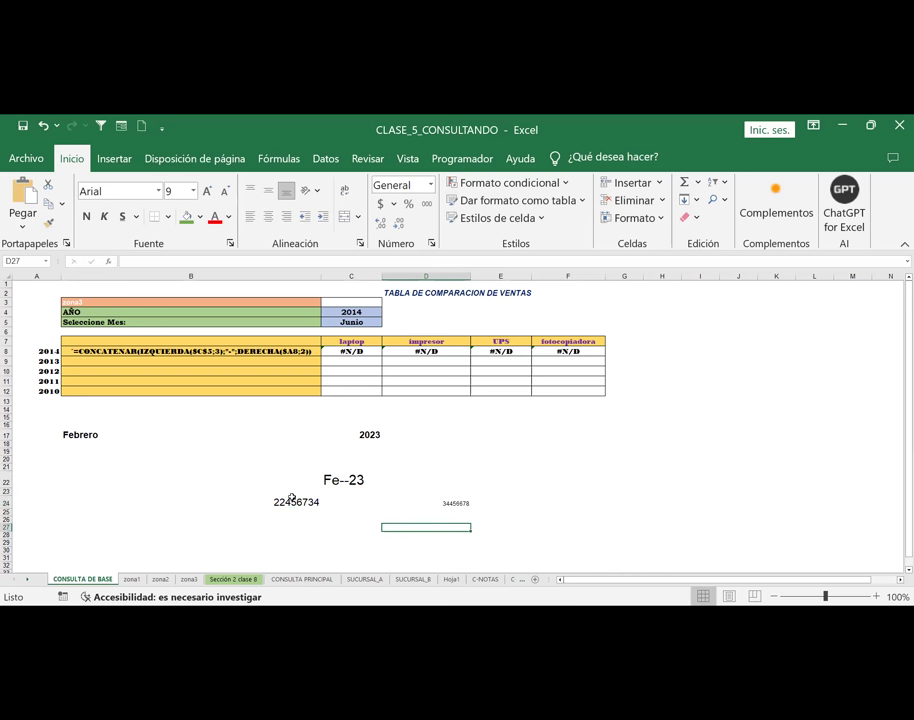
click(292, 500)
click(48, 224)
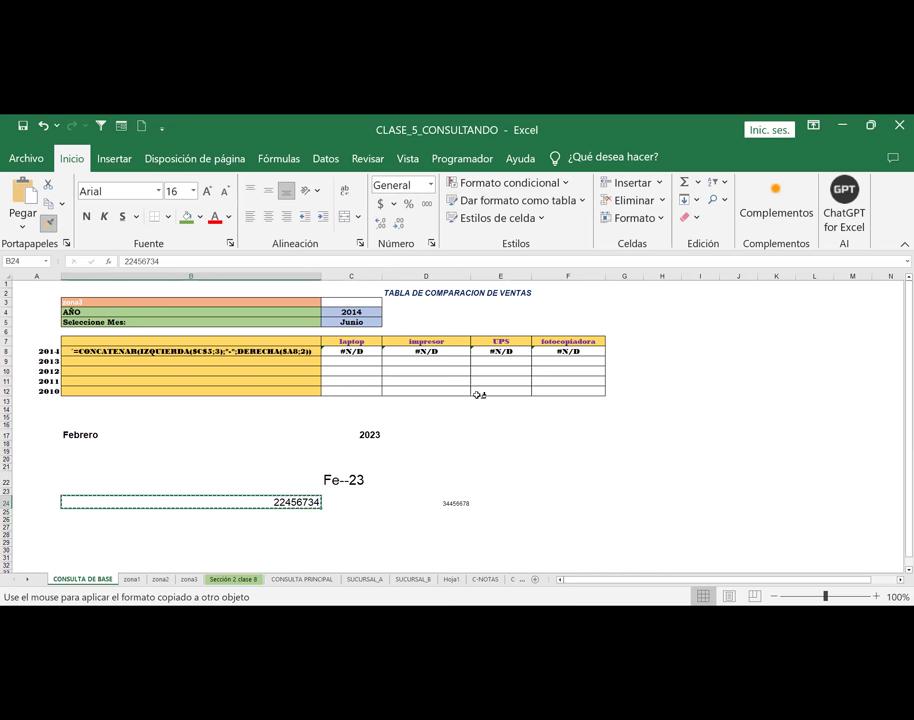
click(470, 510)
click(330, 530)
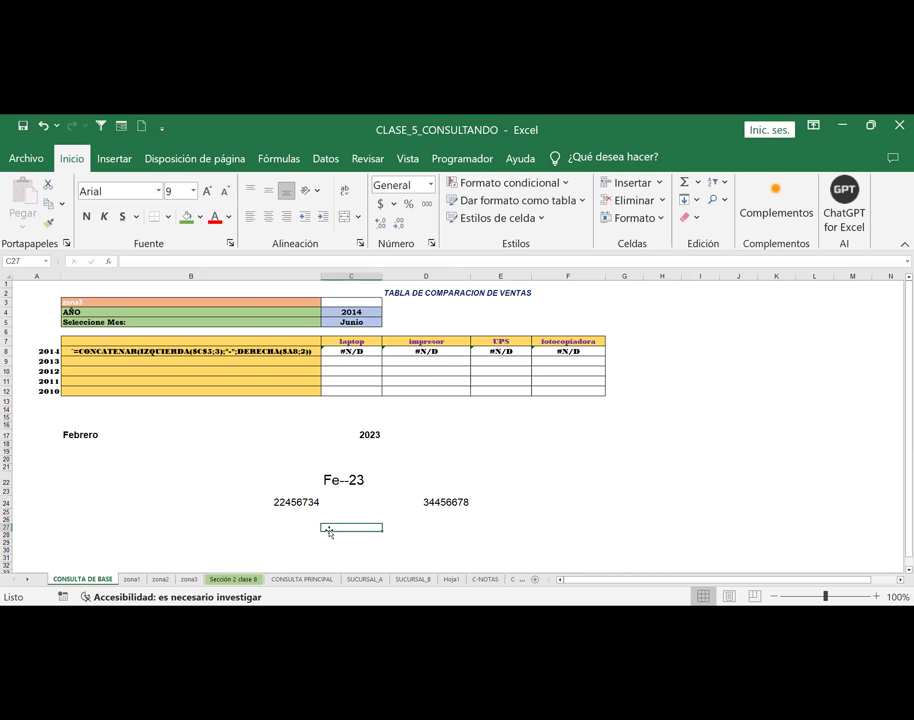
text(()
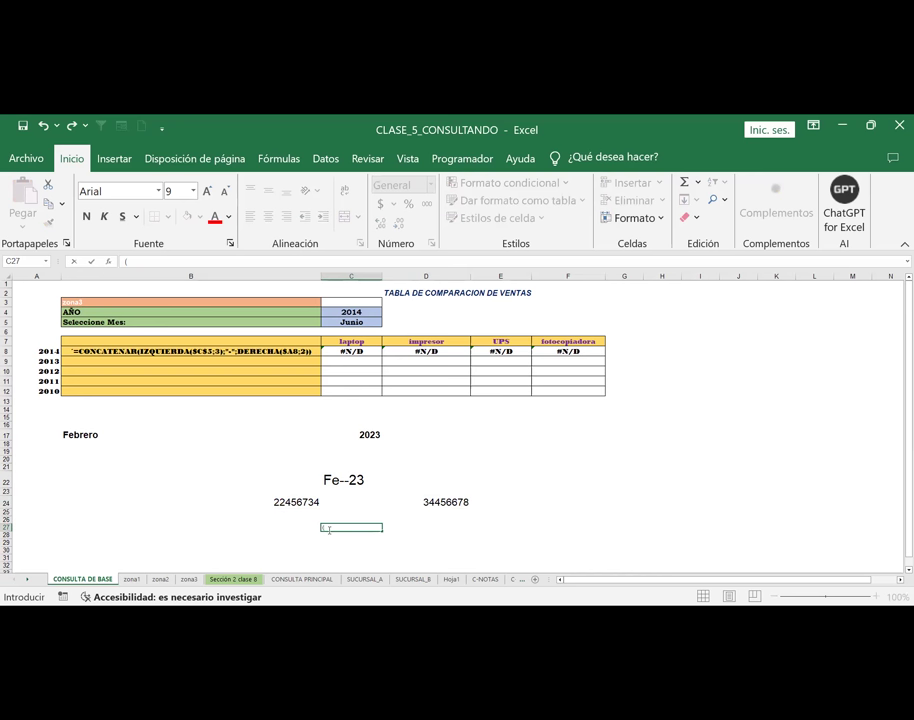
text(()
text(=)
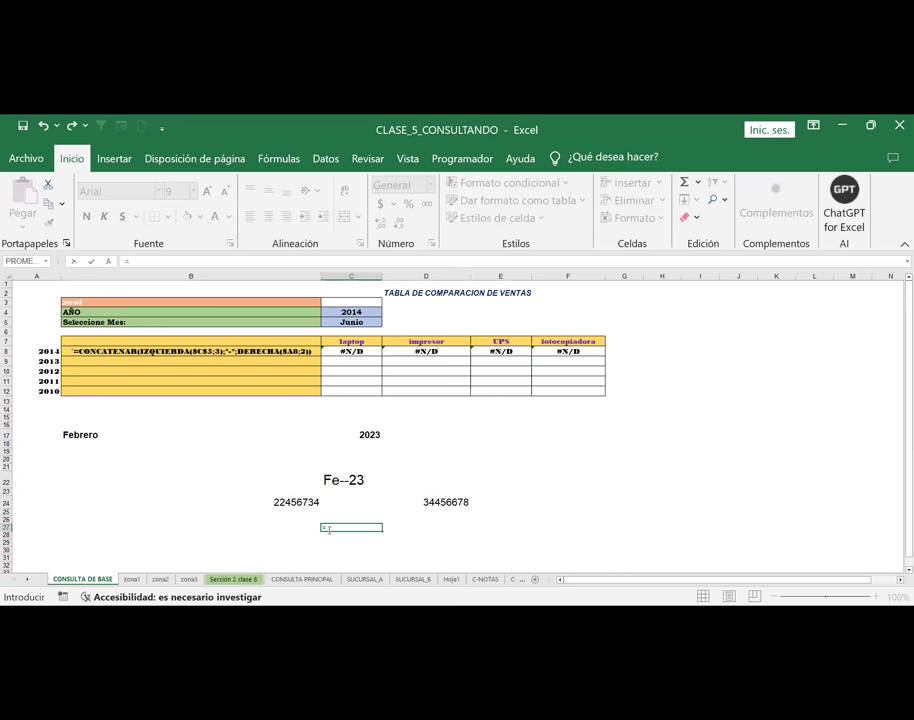
text(concatenar)
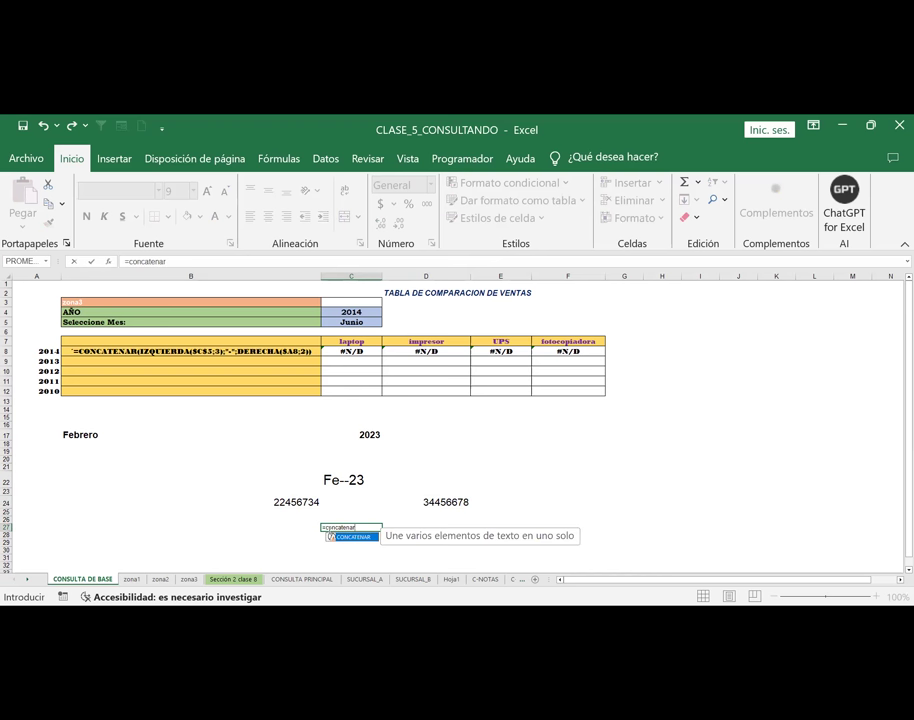
text())
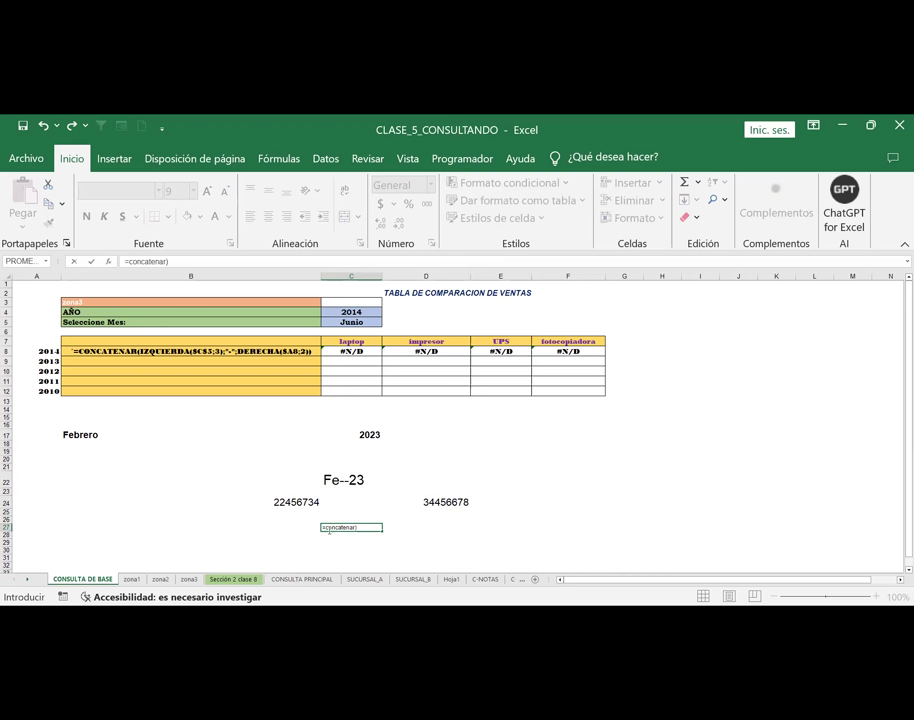
Enter =concatenar(izquierda(B$24;4);"-";derecha(D24;4)) in C27, which triggers a formula warning
key(BackSpace)
text(()
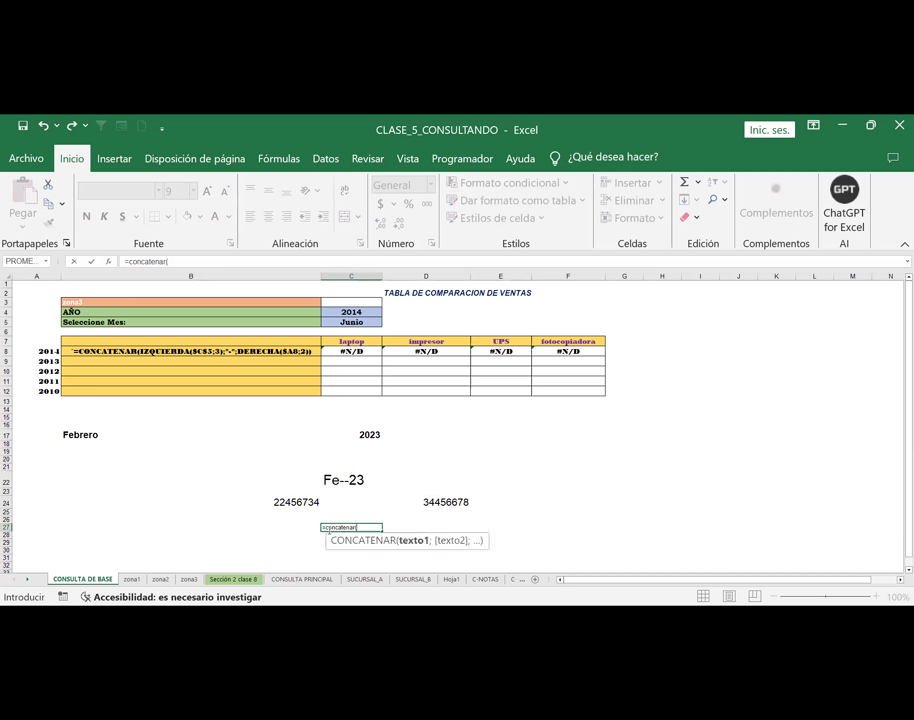
text(izquierda)
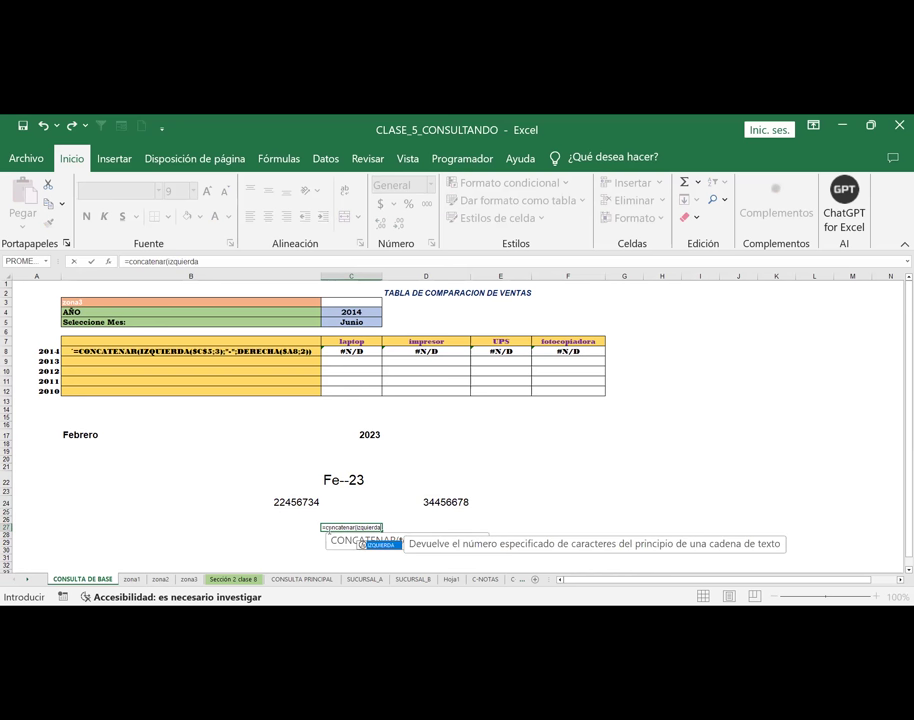
text(;)
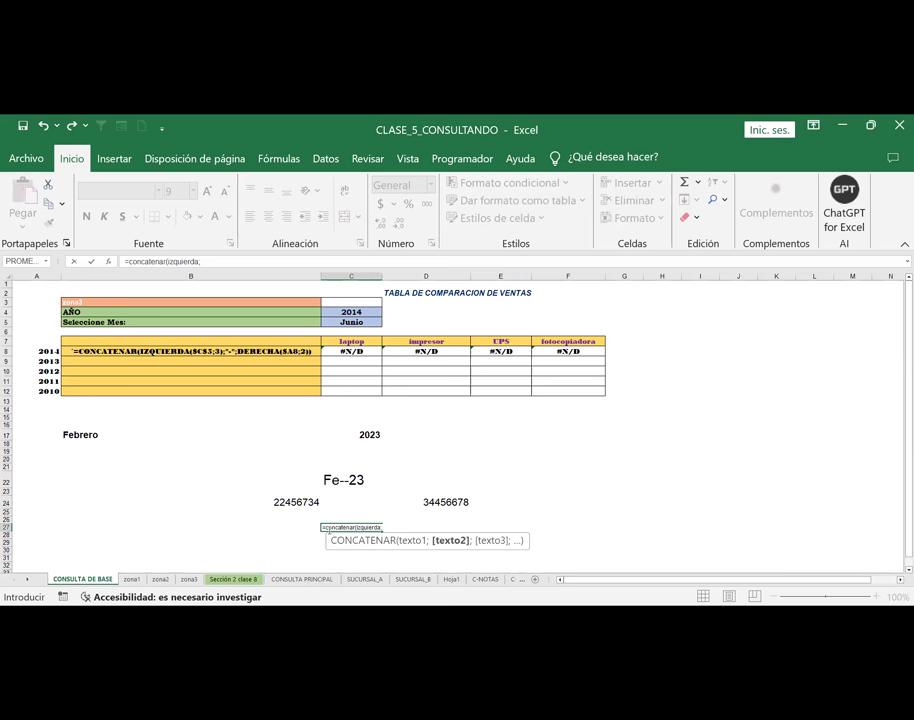
click(283, 502)
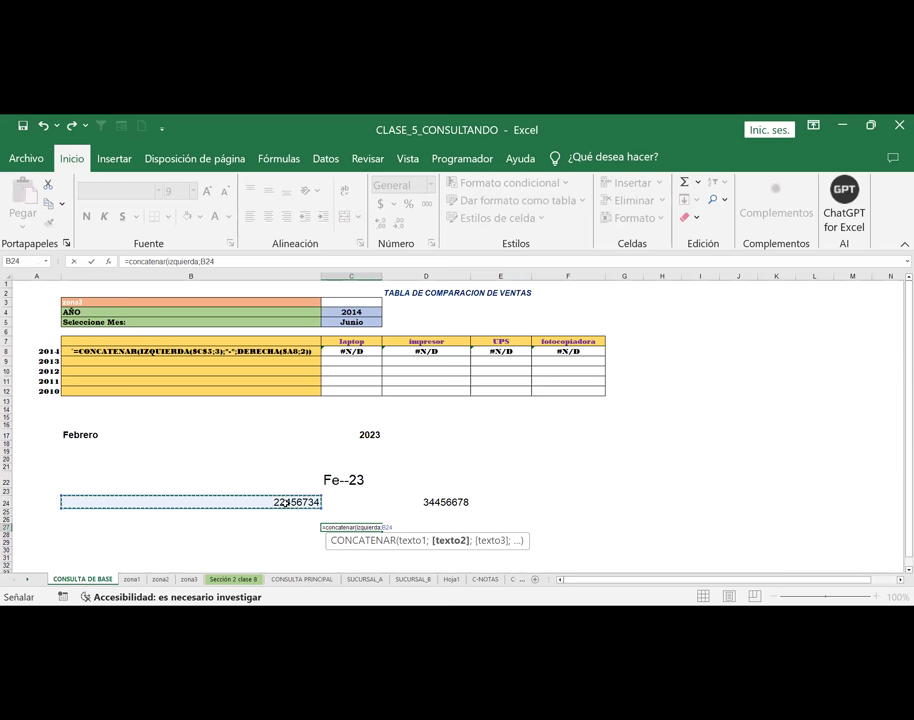
key(F4)
key(F4)
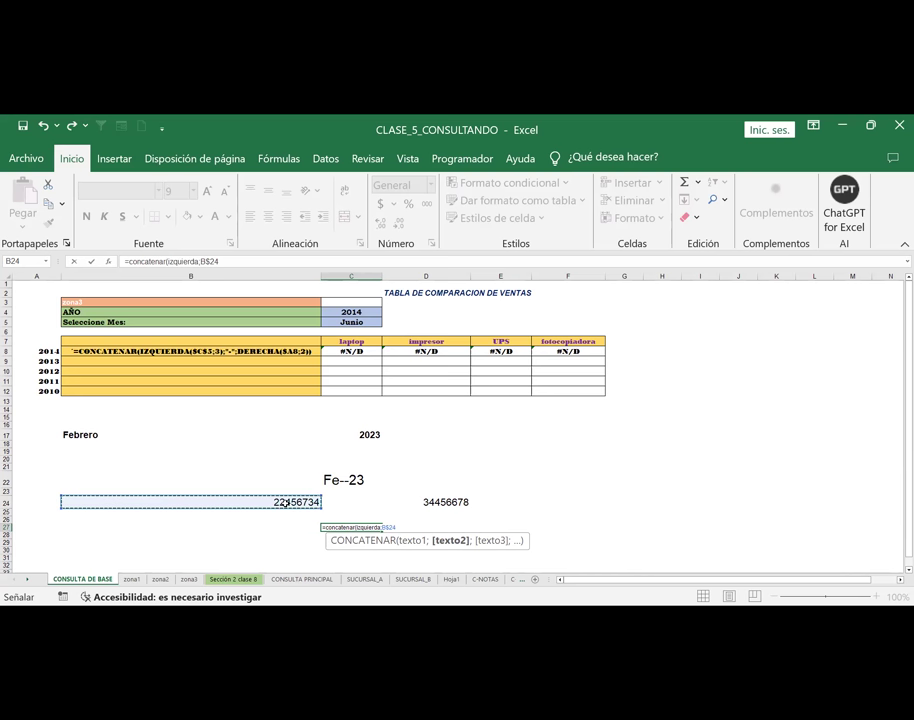
text(;4)
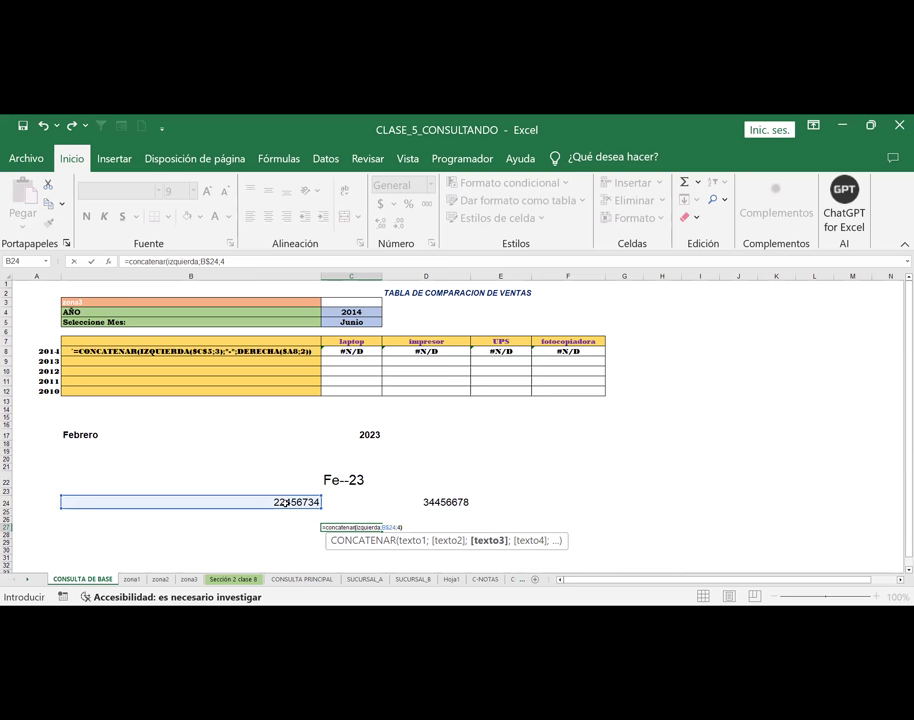
text();"-)
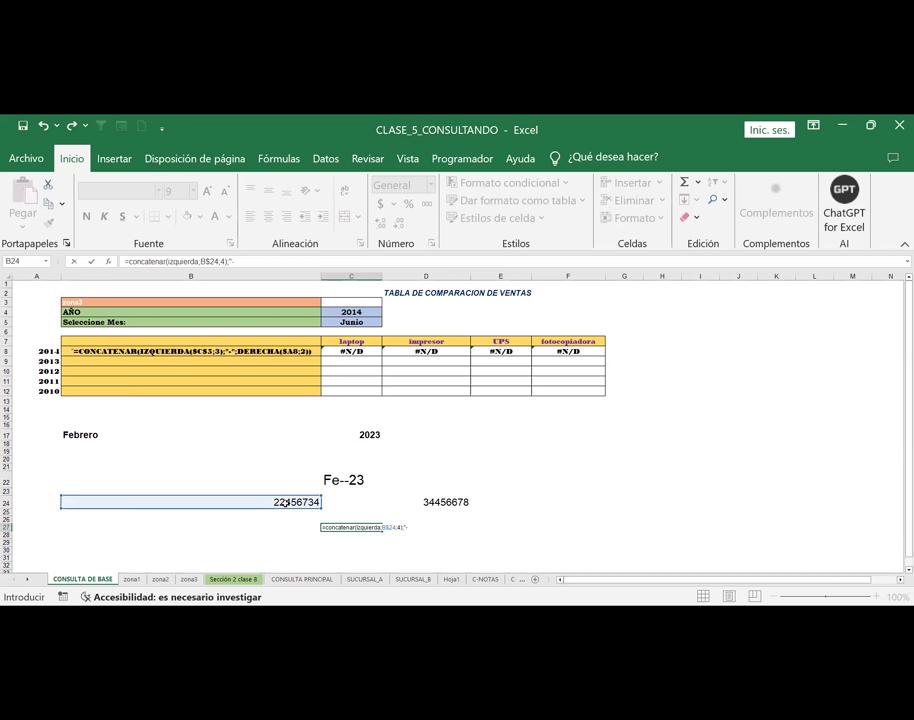
text(";)
text(derecha)
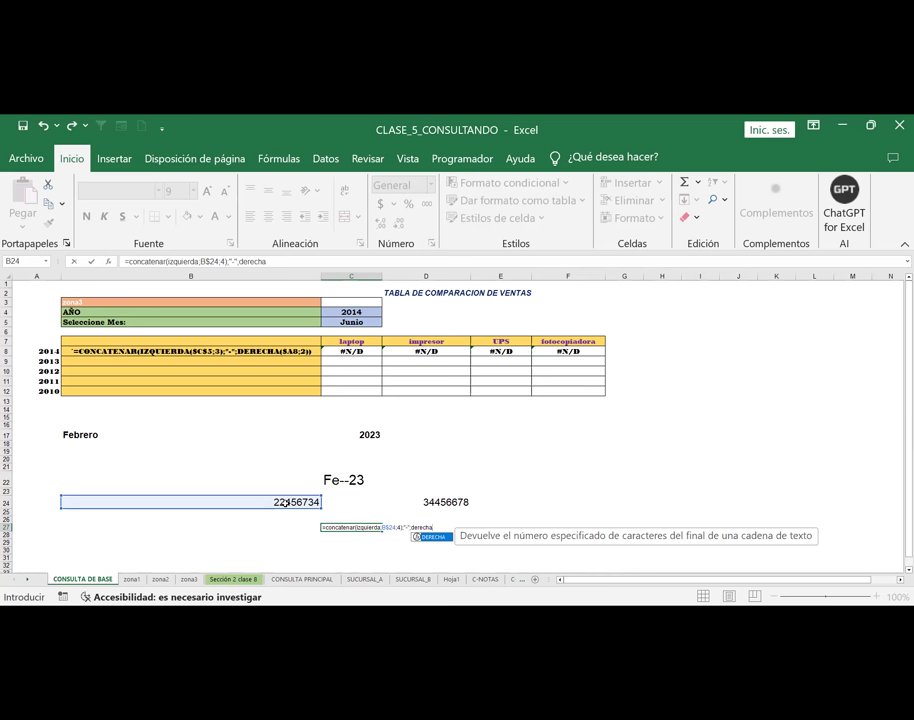
text(()
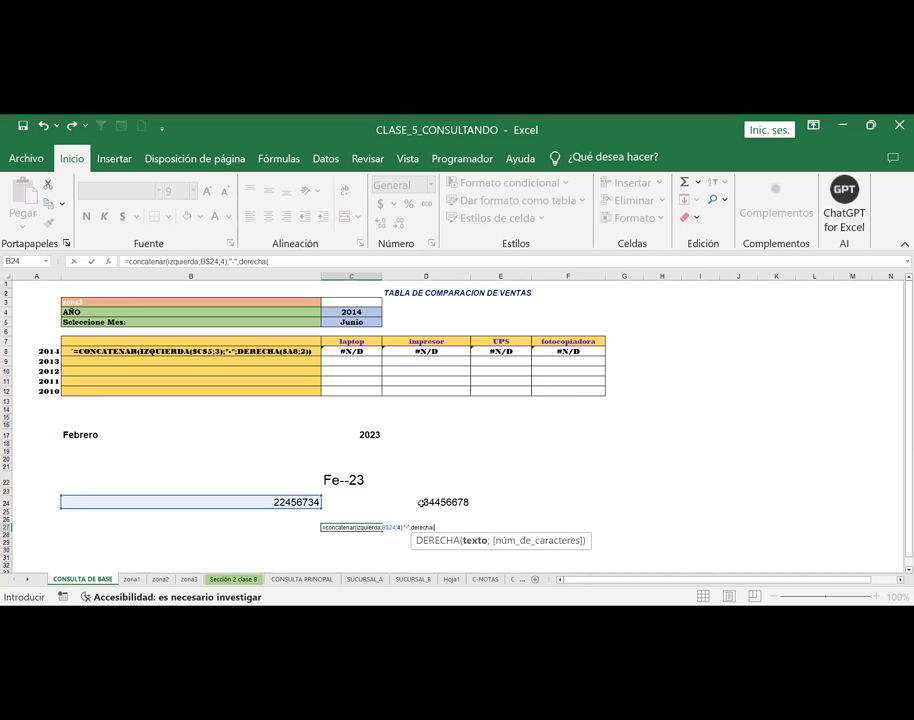
click(452, 502)
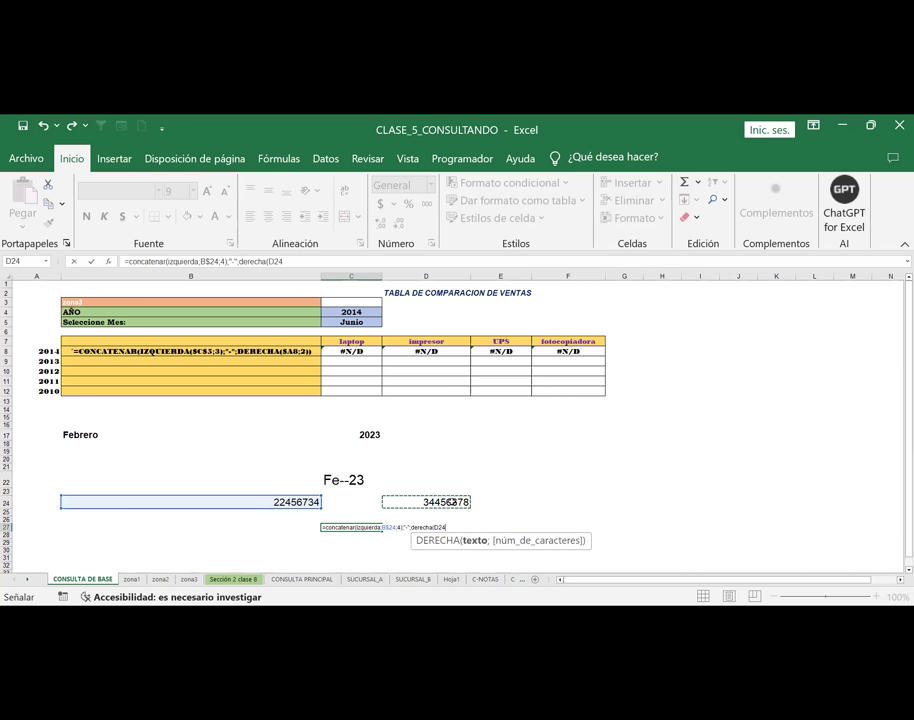
text(;4)
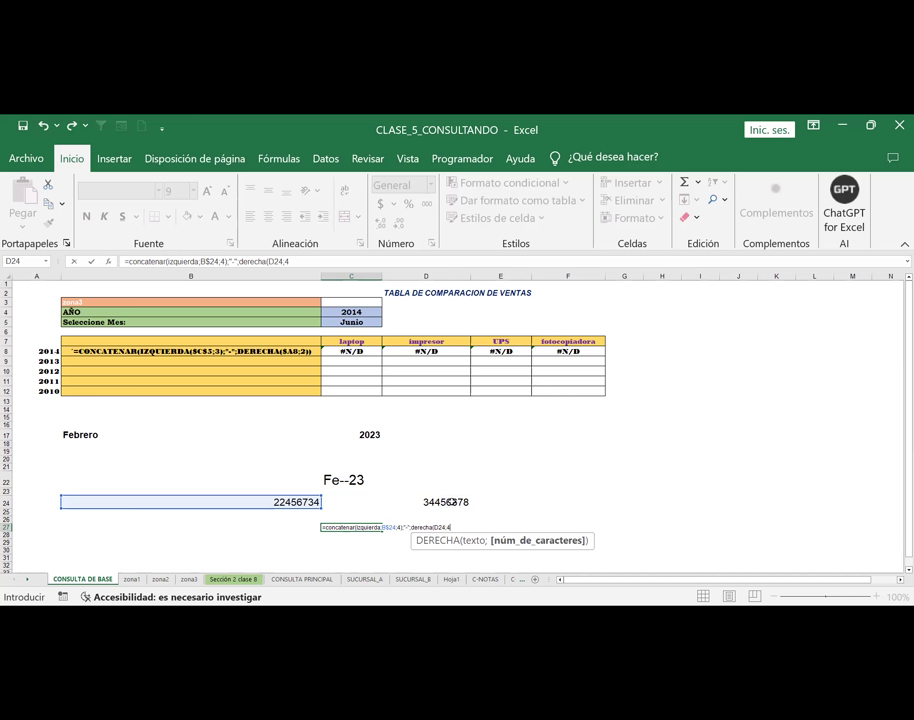
text()))
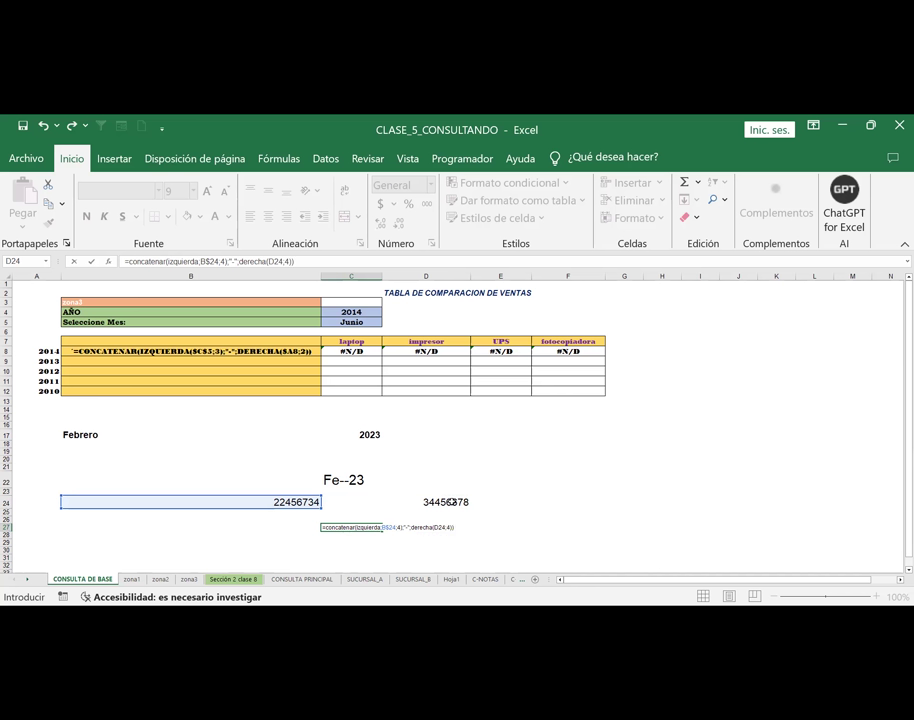
key(Return)
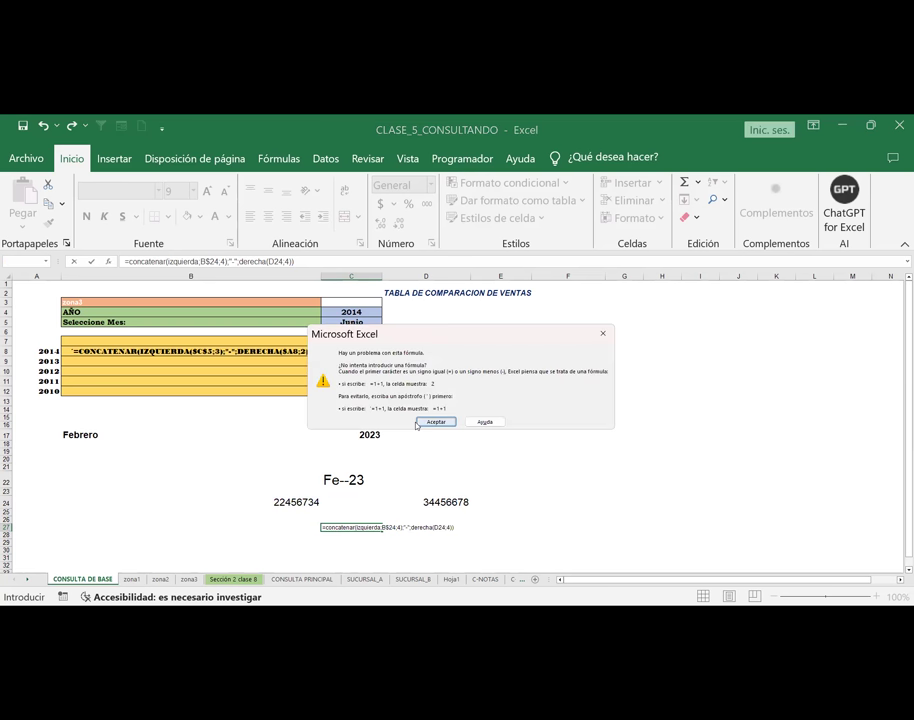
Correct the parentheses in C27's CONCATENAR formula after the error warnings
key(Return)
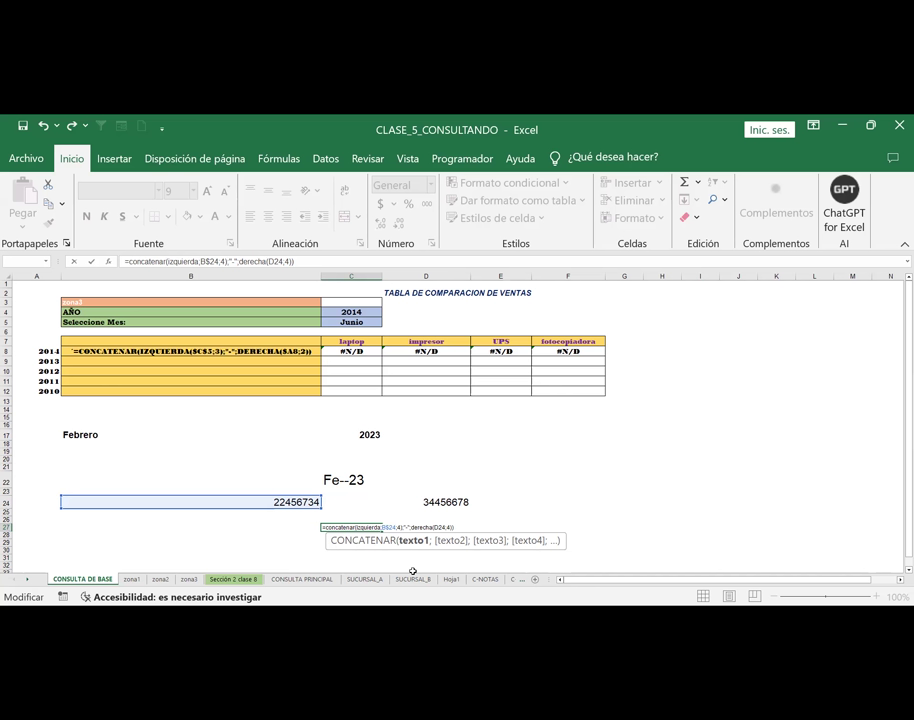
key(Right)
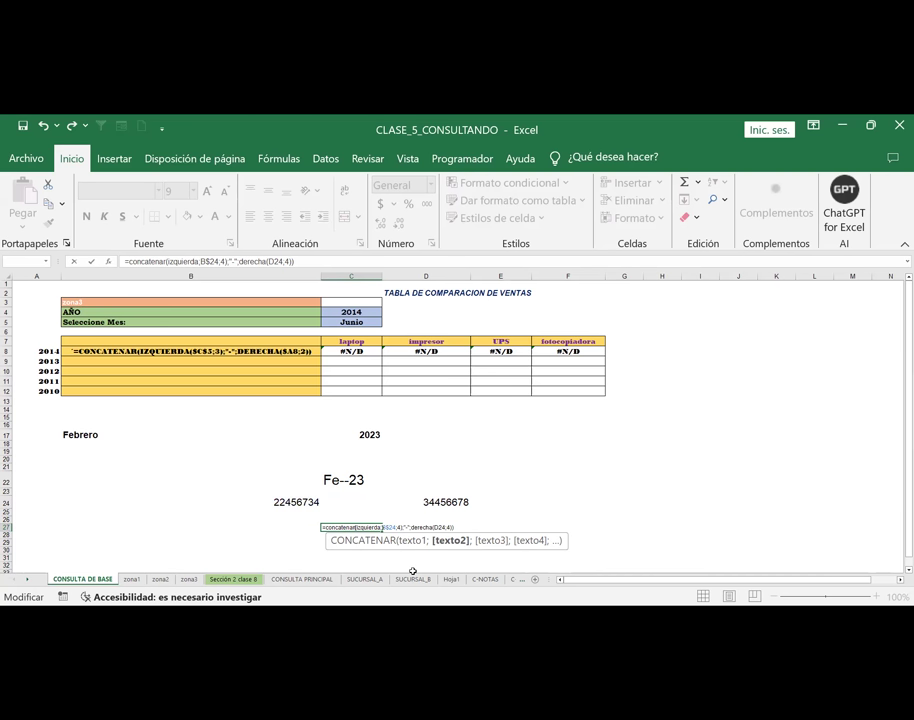
text())
key(BackSpace)
key(Return)
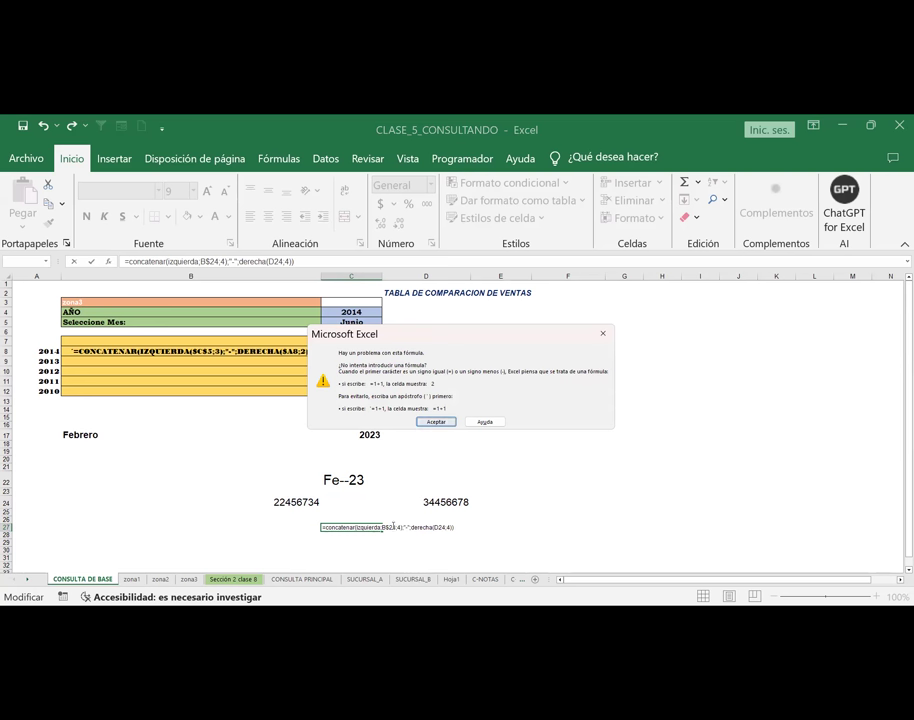
click(418, 423)
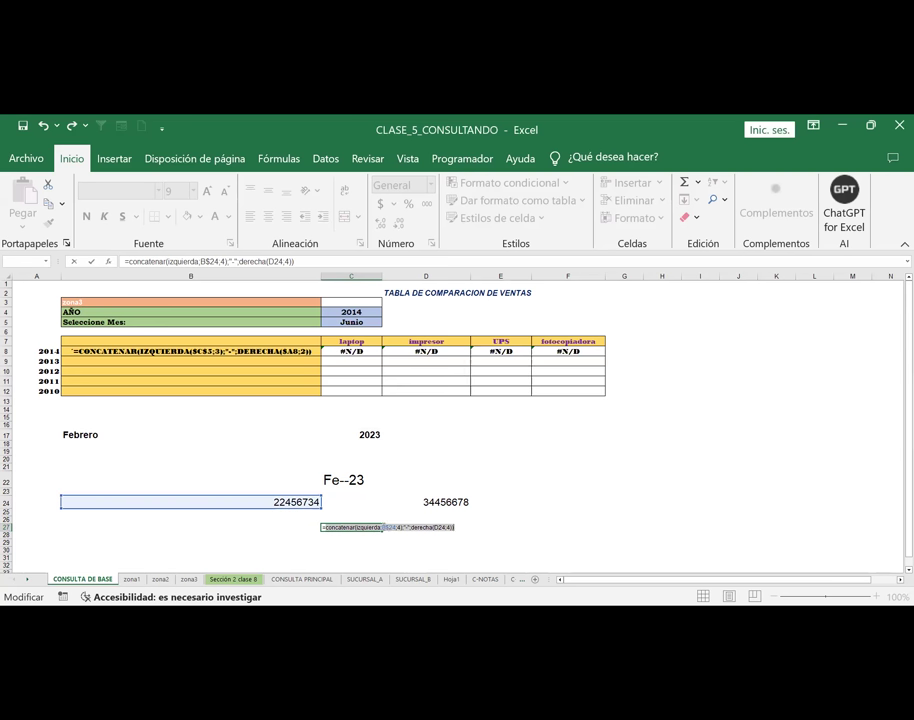
click(383, 527)
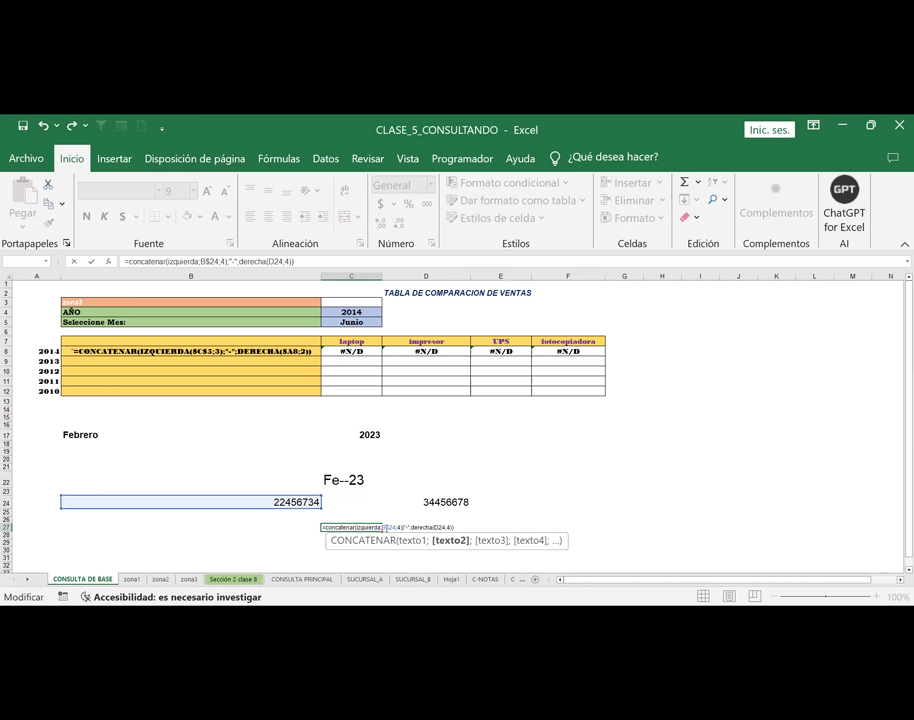
text(()
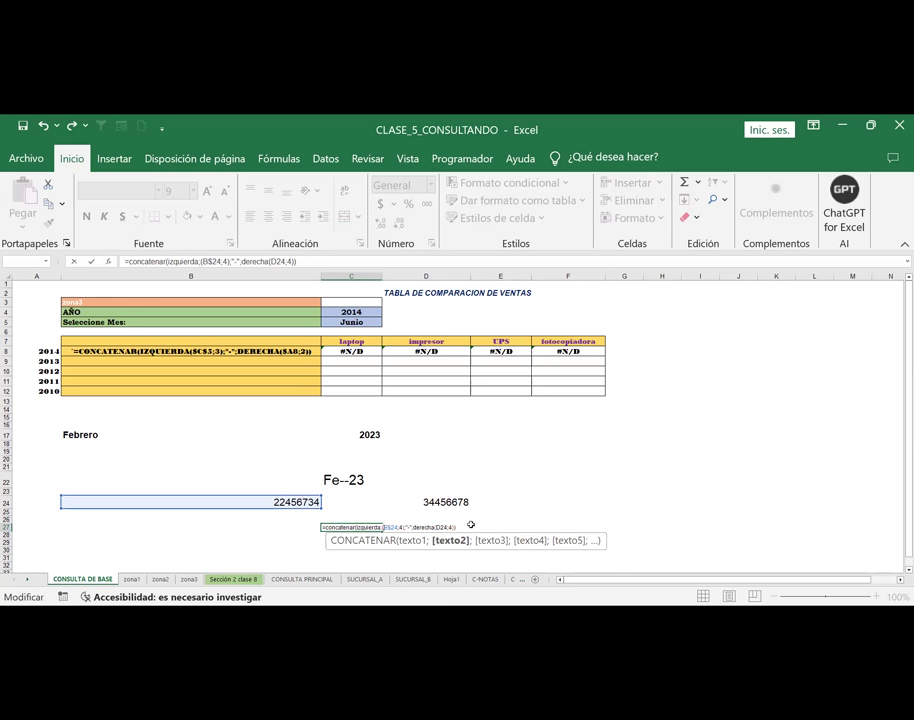
key(Return)
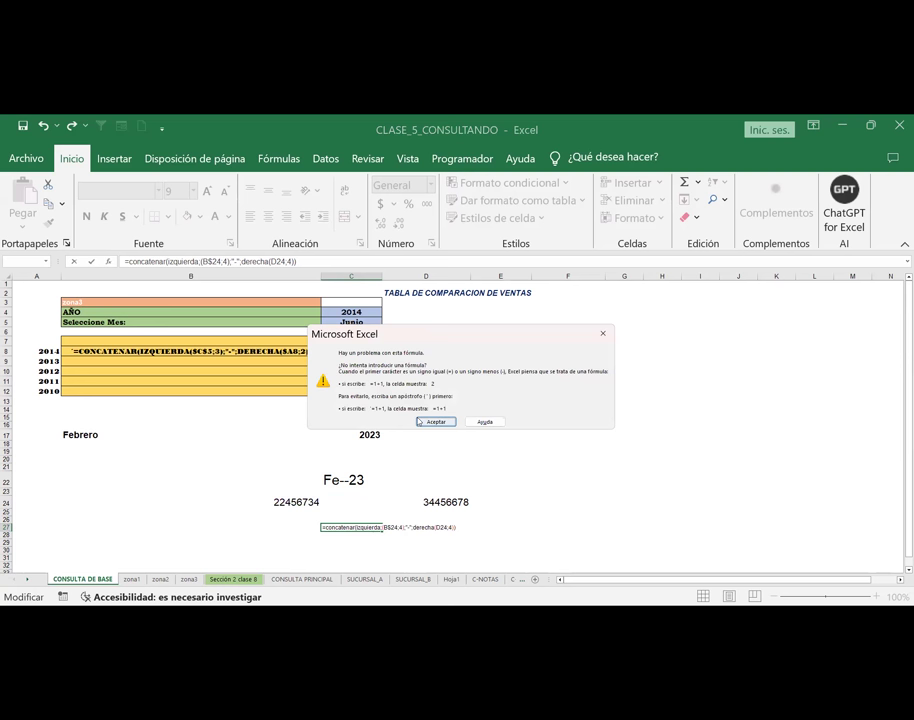
key(Return)
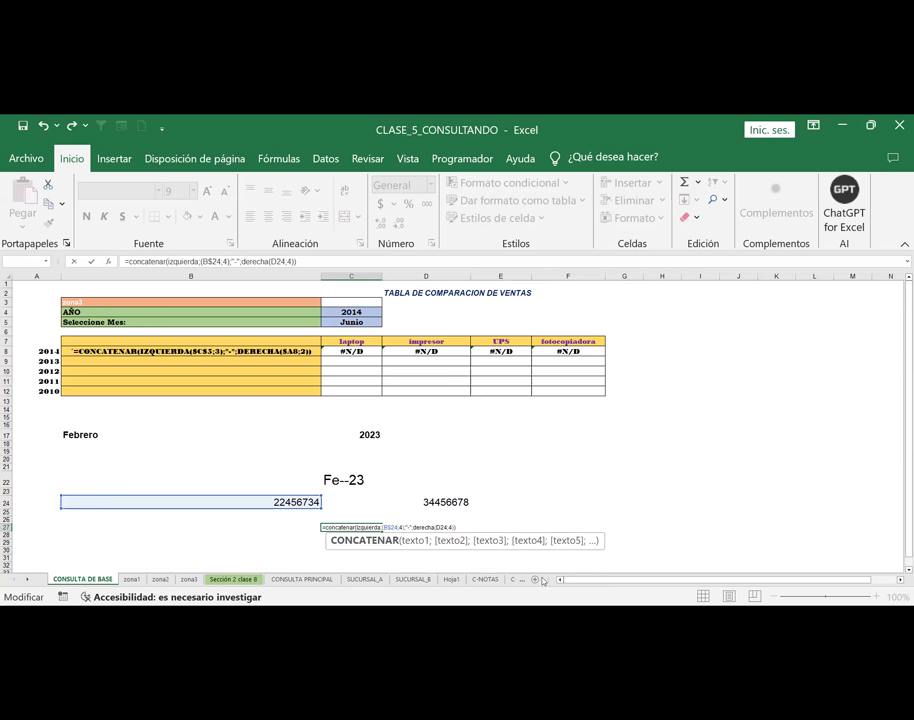
Lock D24 as D$24, retype DERECHA and IZQUIERDA, remove leftover text and confirm
key(Left)
key(Left)
key(Left)
key(F4)
key(F4)
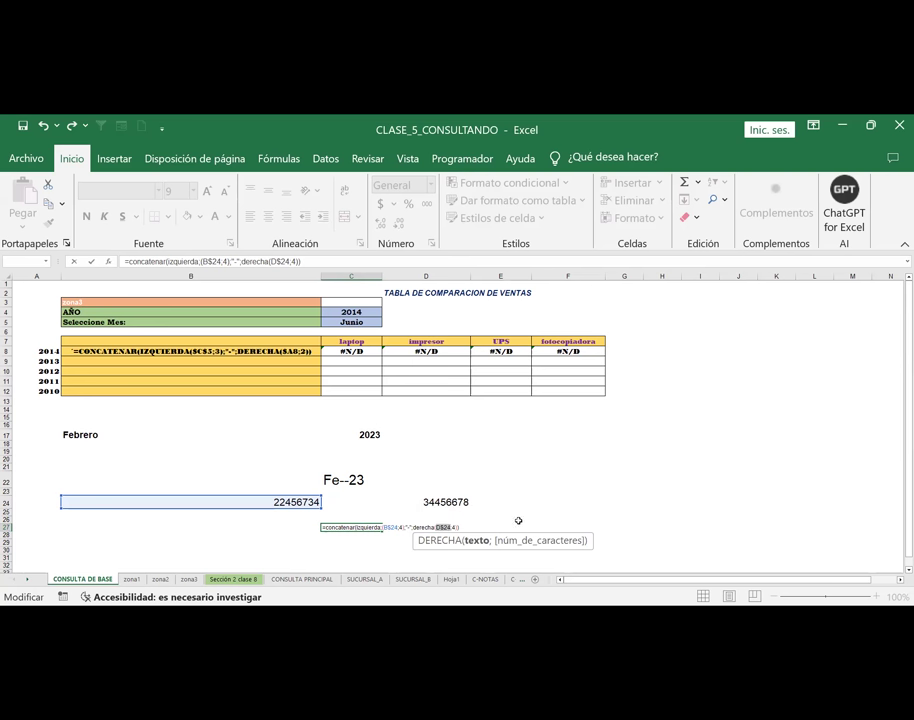
key(Return)
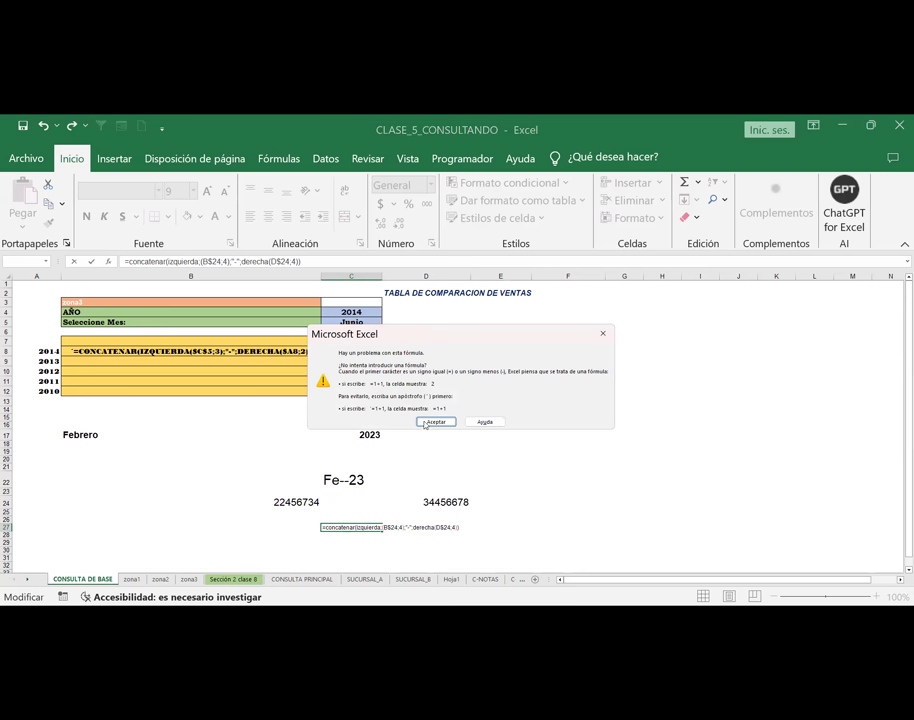
key(Return)
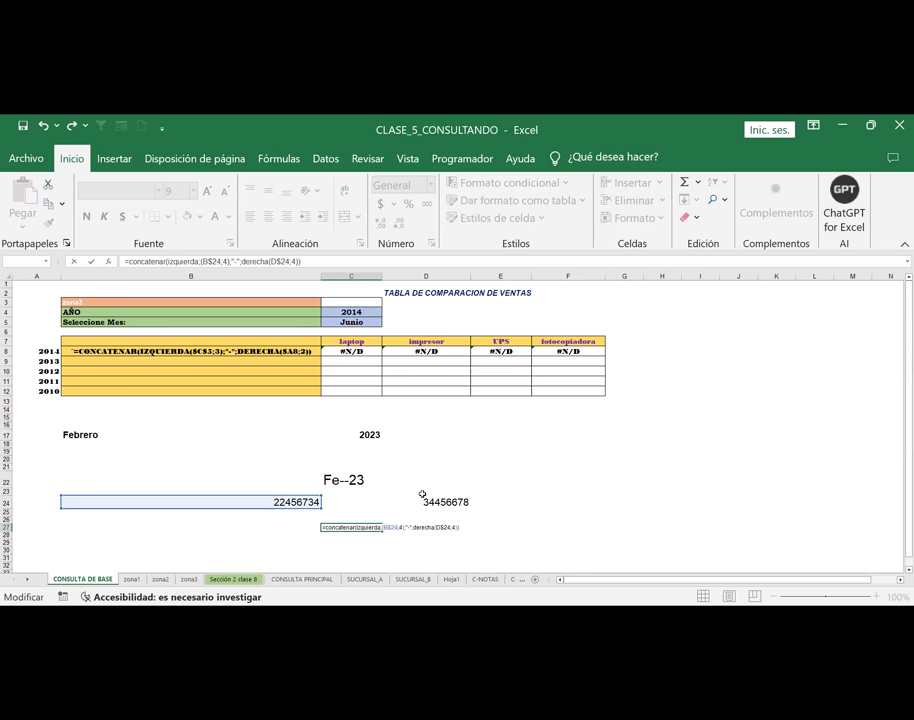
text(D)
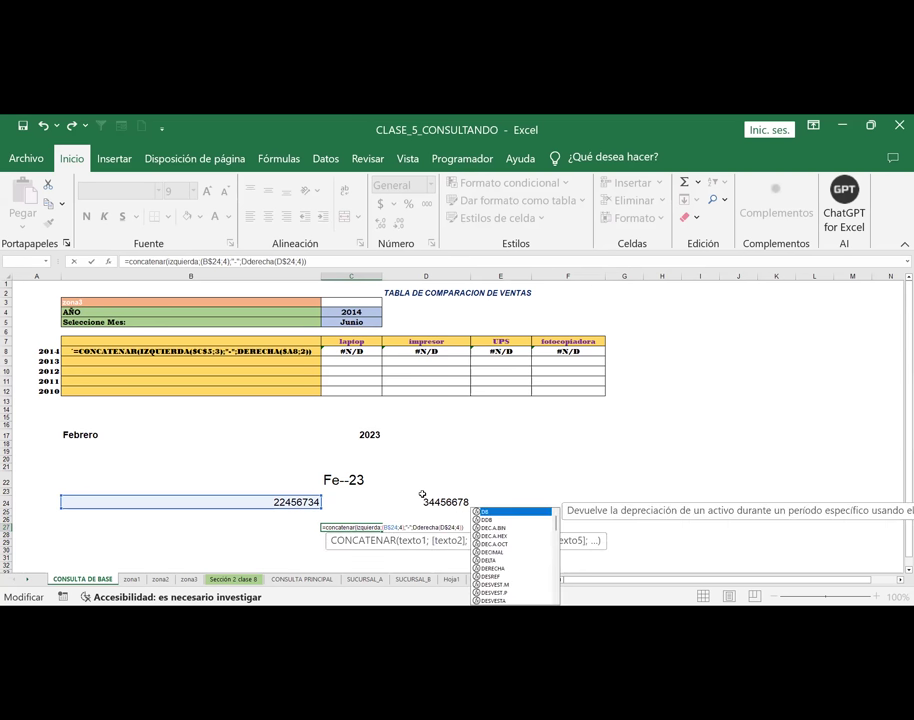
text(ERECHA)
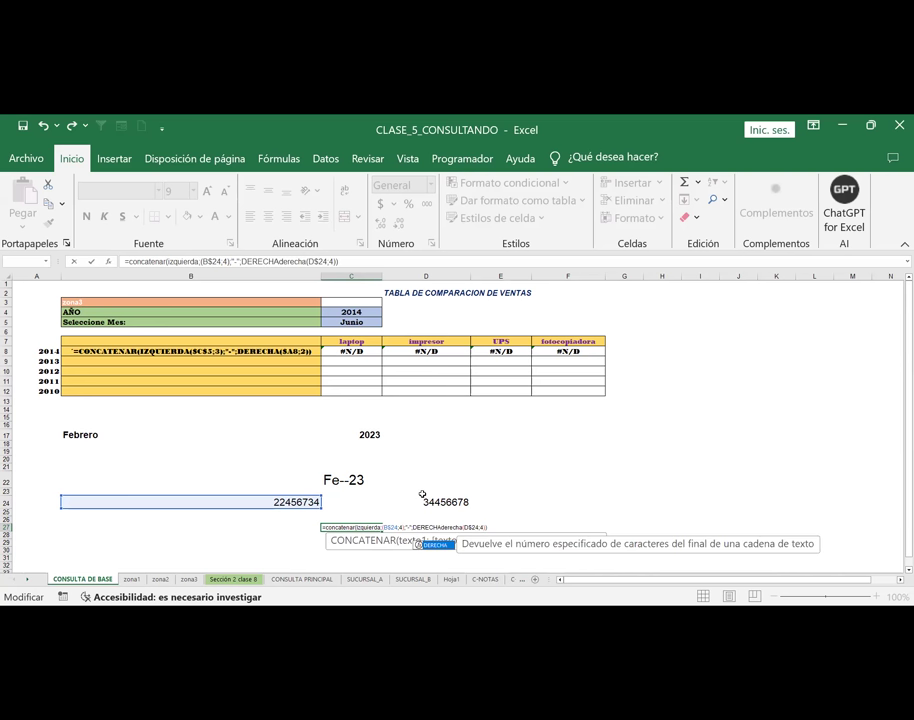
key(Delete)
key(Delete)
key(Delete)
key(Delete)
key(Delete)
key(Delete)
key(Delete)
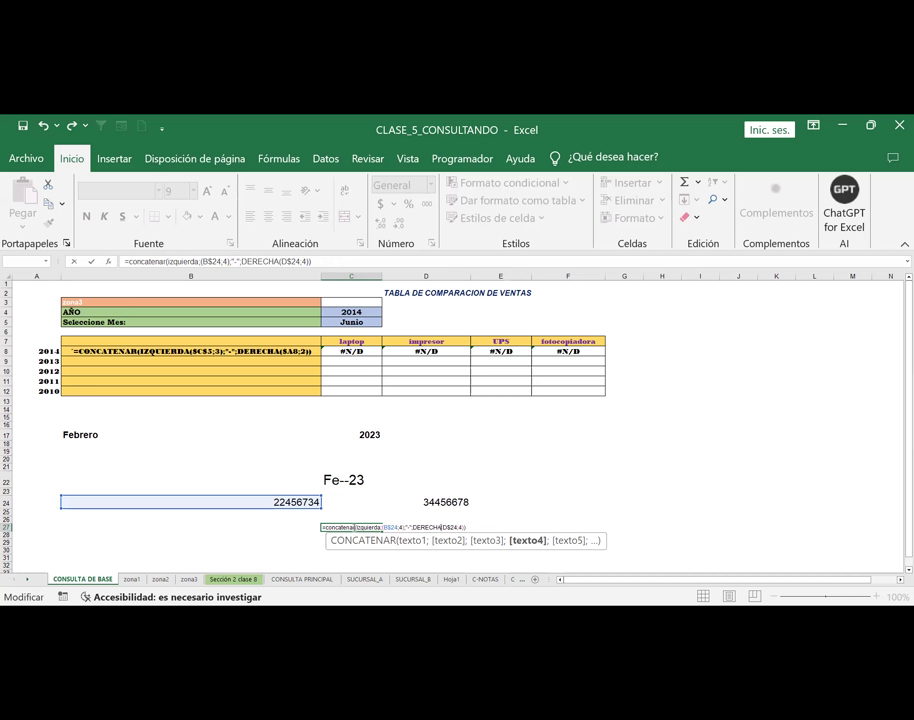
click(356, 527)
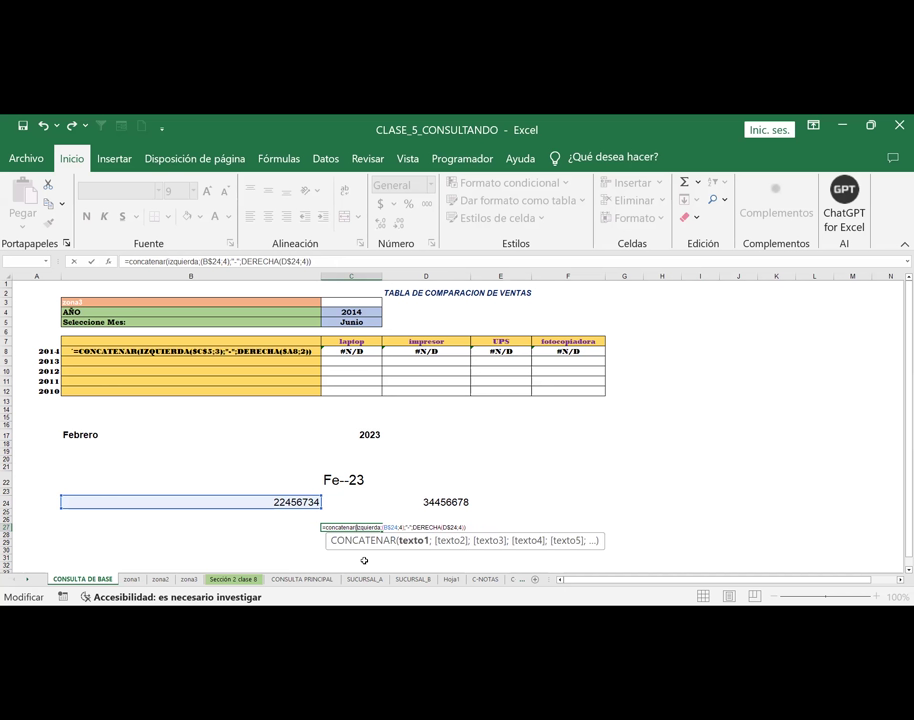
text(IZQUIERDA)
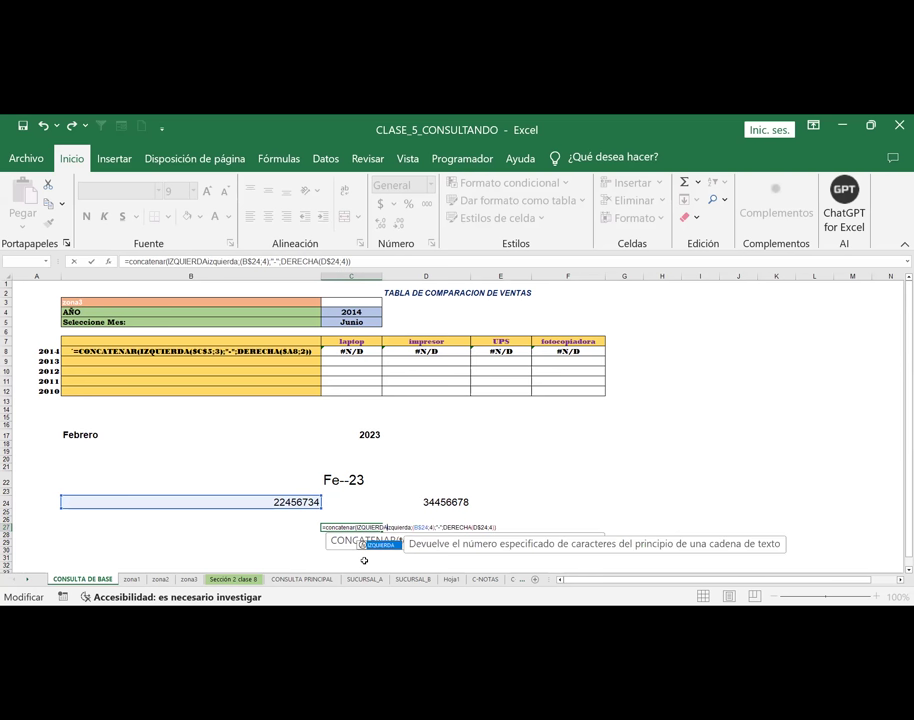
key(Delete)
key(Delete)
key(Delete)
key(Delete)
key(Delete)
key(Delete)
key(Delete)
key(Delete)
key(Delete)
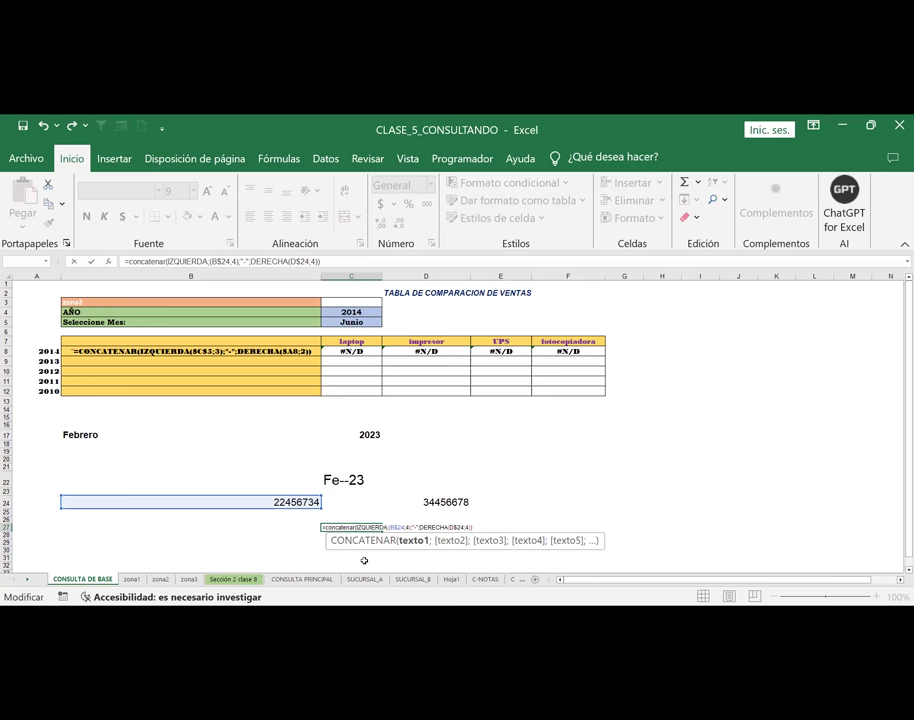
key(Delete)
key(Delete)
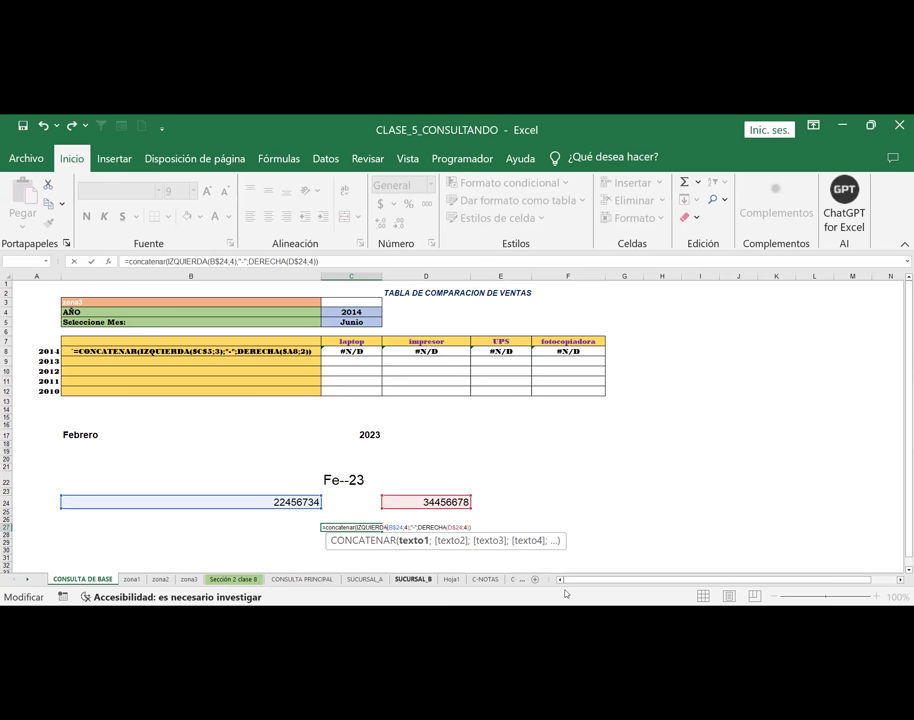
key(Return)
click(345, 527)
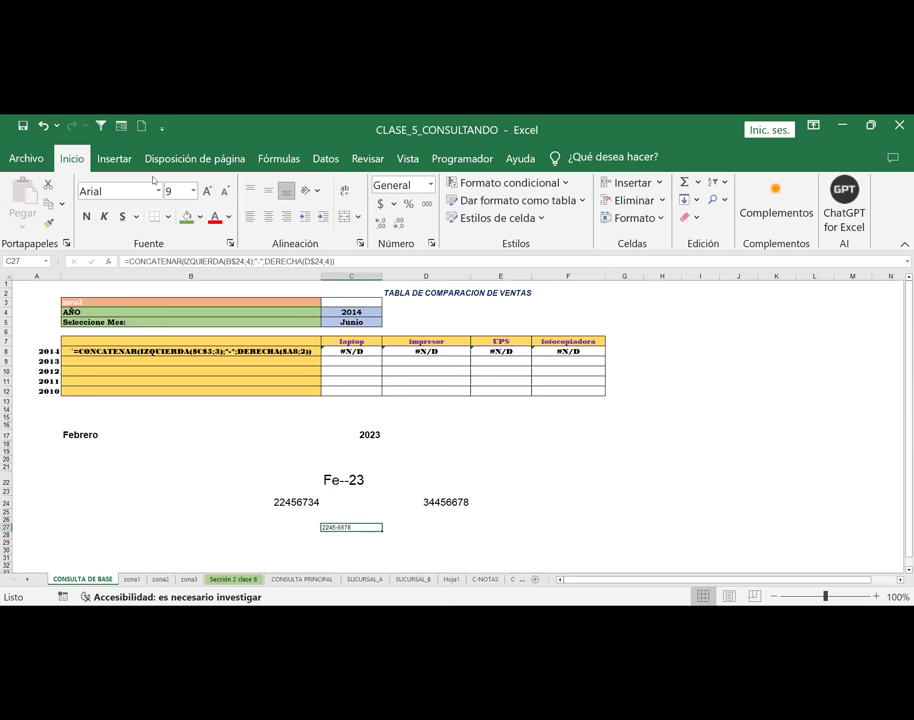
click(187, 216)
click(207, 190)
click(207, 190)
click(207, 190)
click(207, 190)
click(207, 190)
click(500, 519)
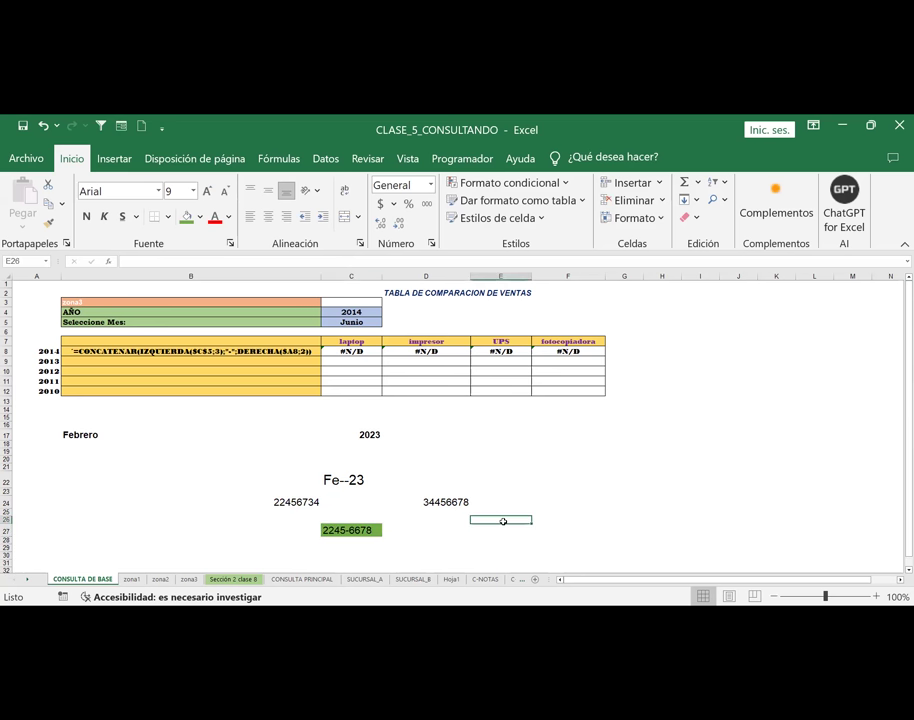
click(323, 532)
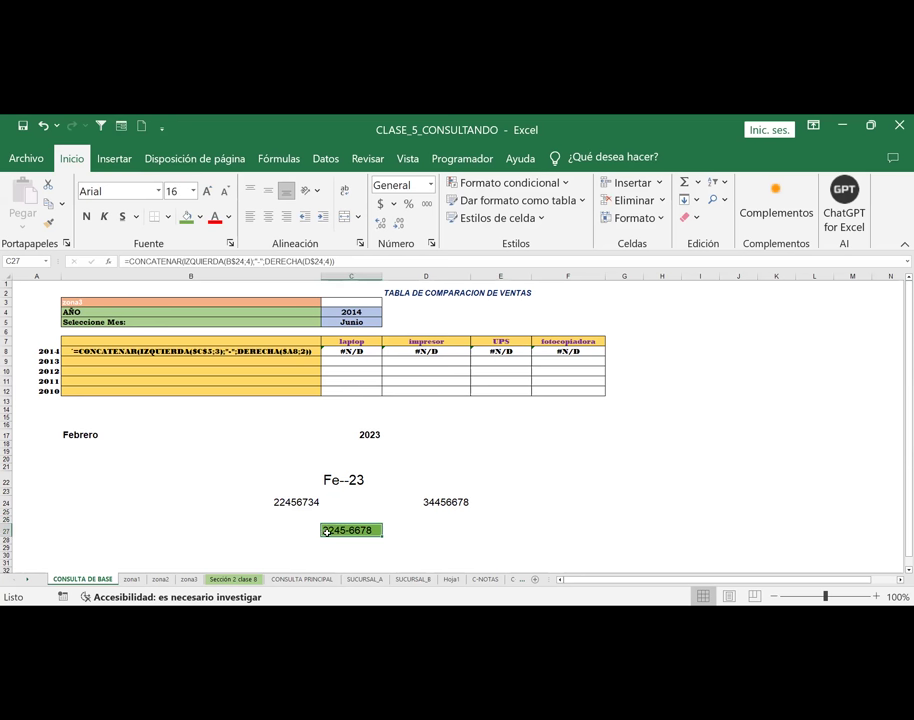
Colour B24's leading digits 2245 in red and orange to mark the extracted part
click(272, 500)
drag(124, 261, 143, 261)
click(212, 238)
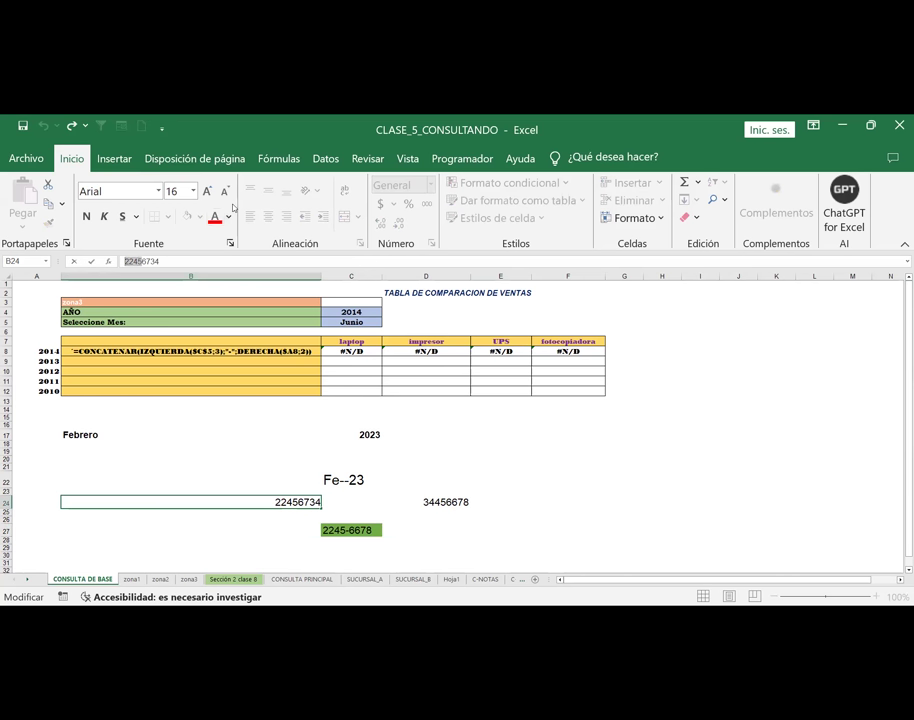
click(457, 501)
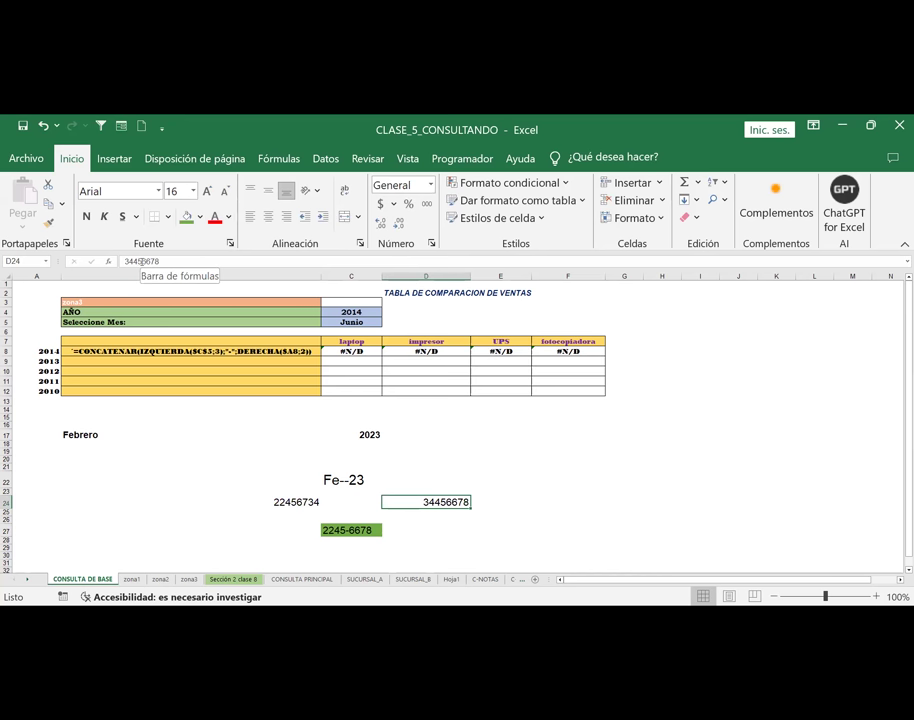
drag(146, 261, 159, 261)
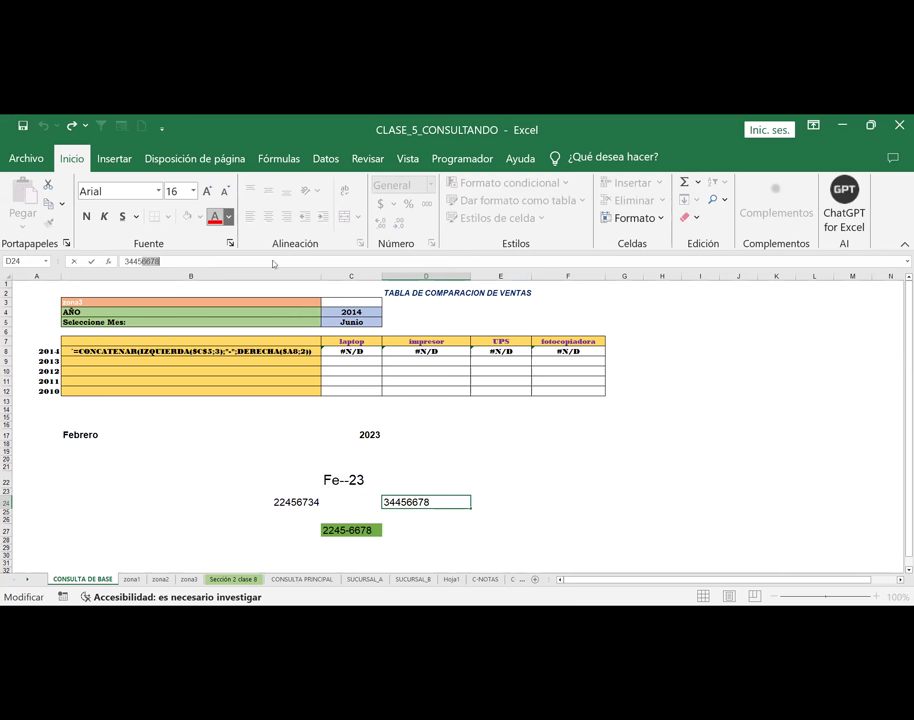
click(228, 216)
click(290, 491)
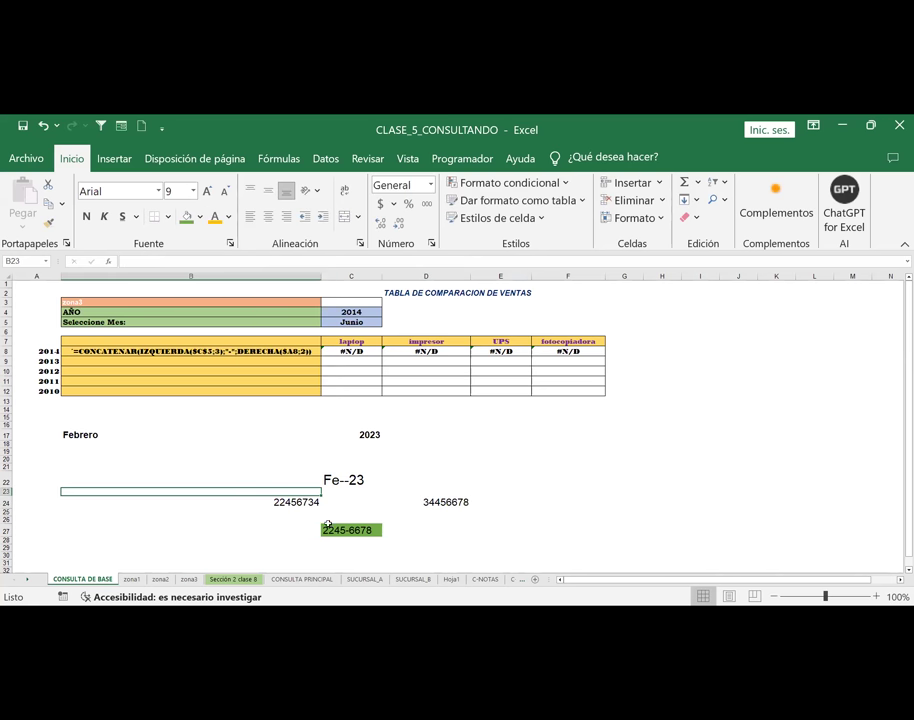
click(446, 502)
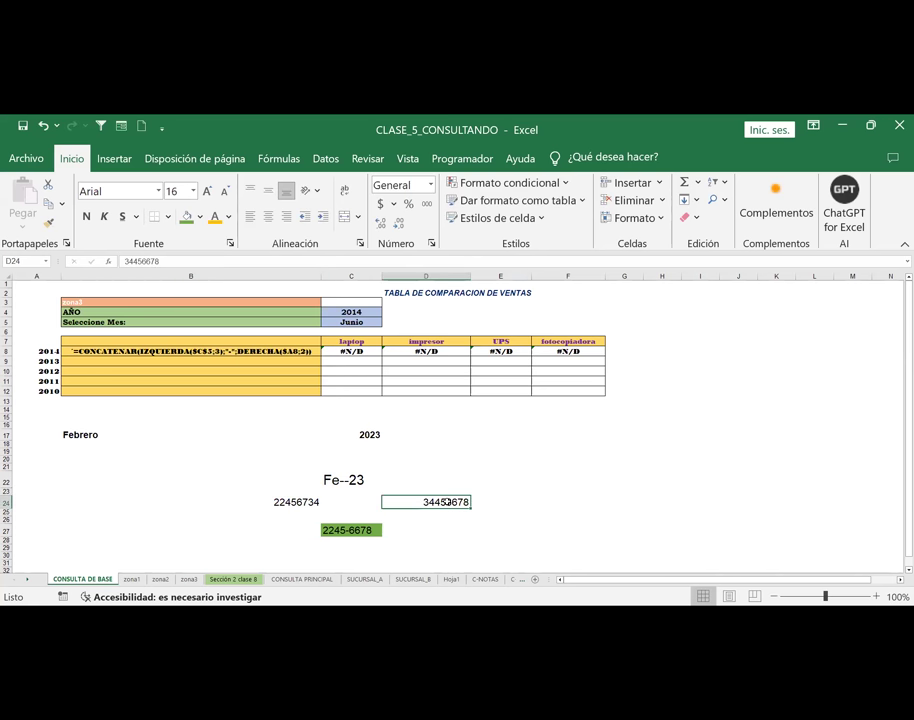
click(314, 501)
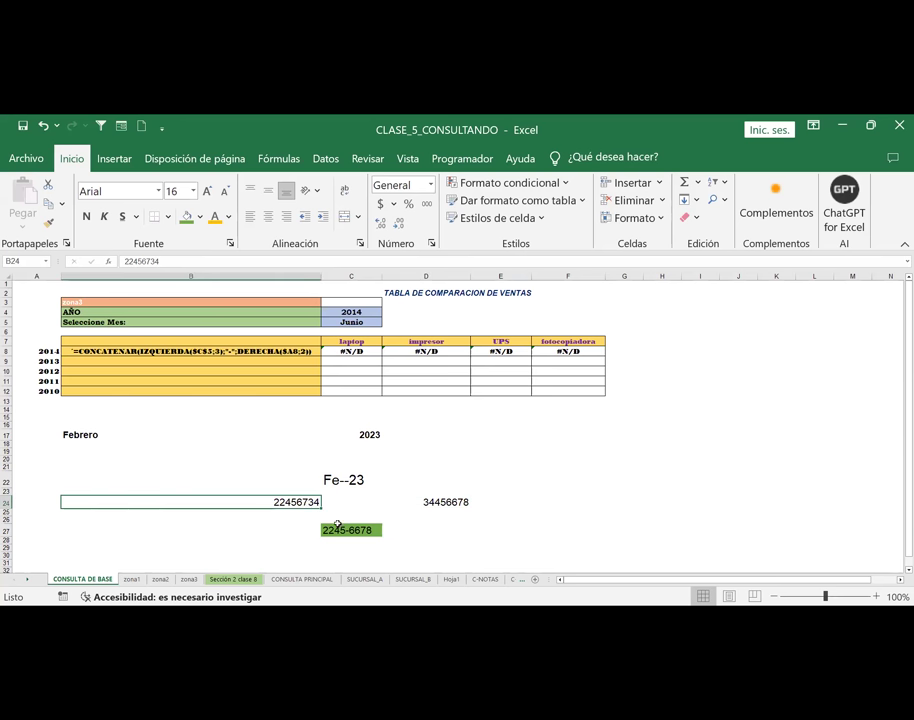
mouse_move(143, 262)
mouse_down()
mouse_move(156, 262)
mouse_move(129, 261)
mouse_up()
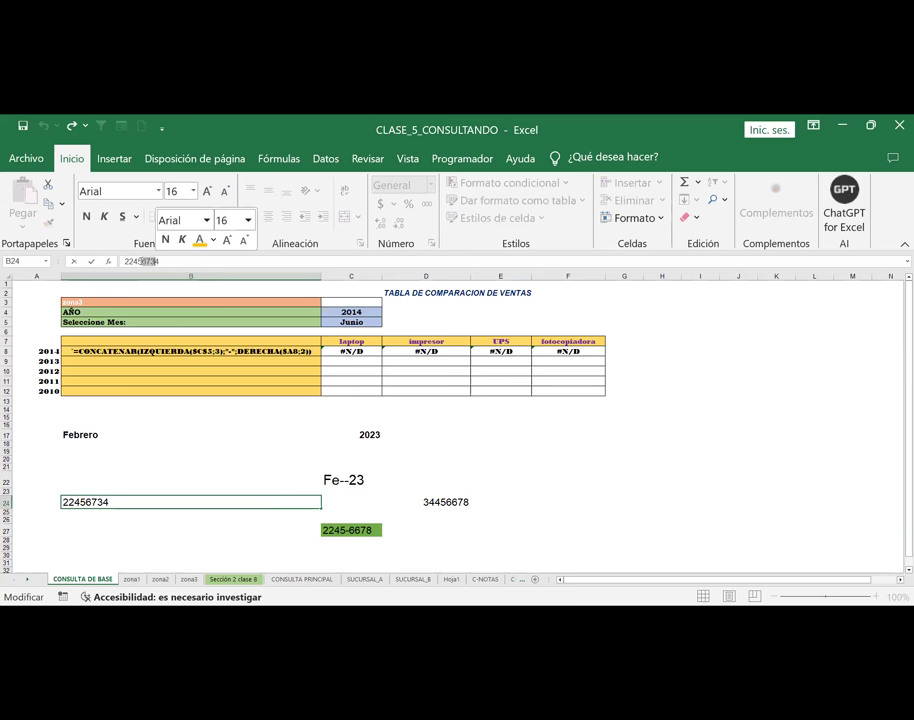
click(166, 241)
key(Escape)
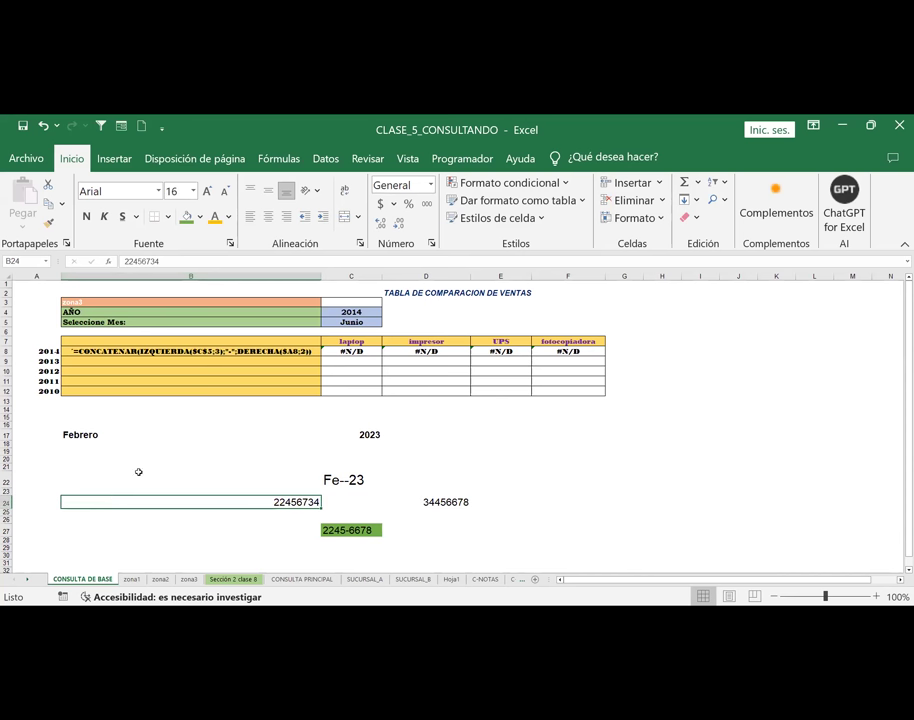
Go to the CONSULTA PRINCIPAL sheet
click(357, 528)
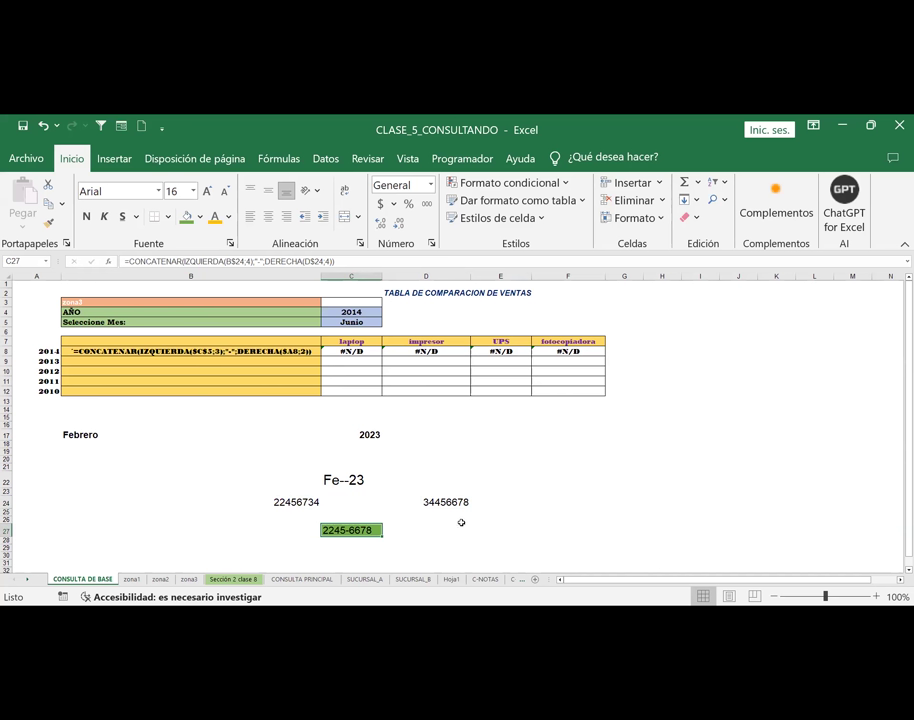
click(461, 524)
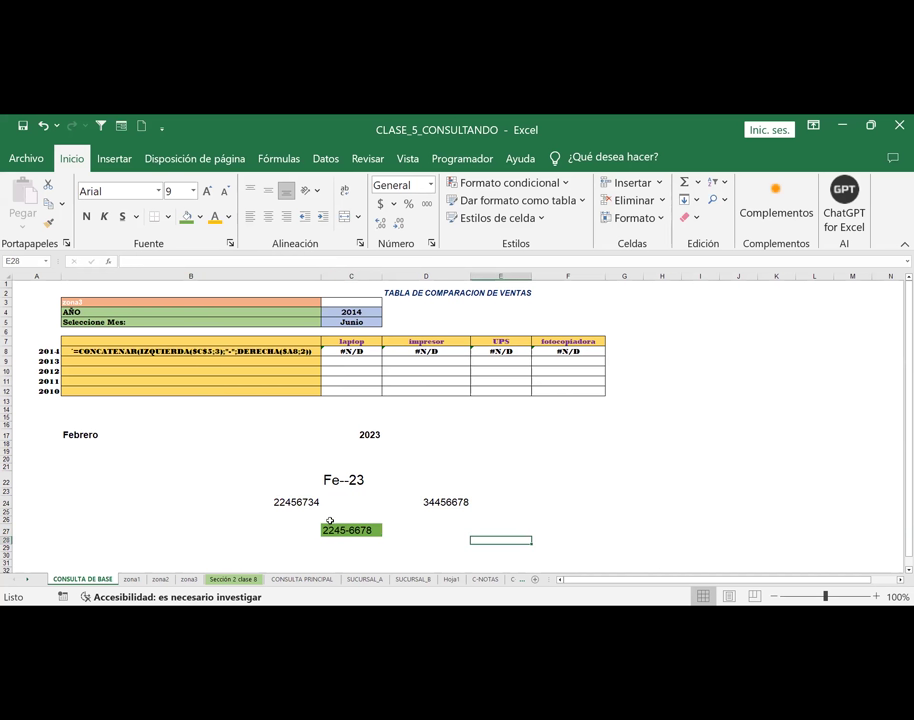
click(294, 580)
Check B3's branch validation list, then move to the SUCURSAL_A sheet
click(80, 430)
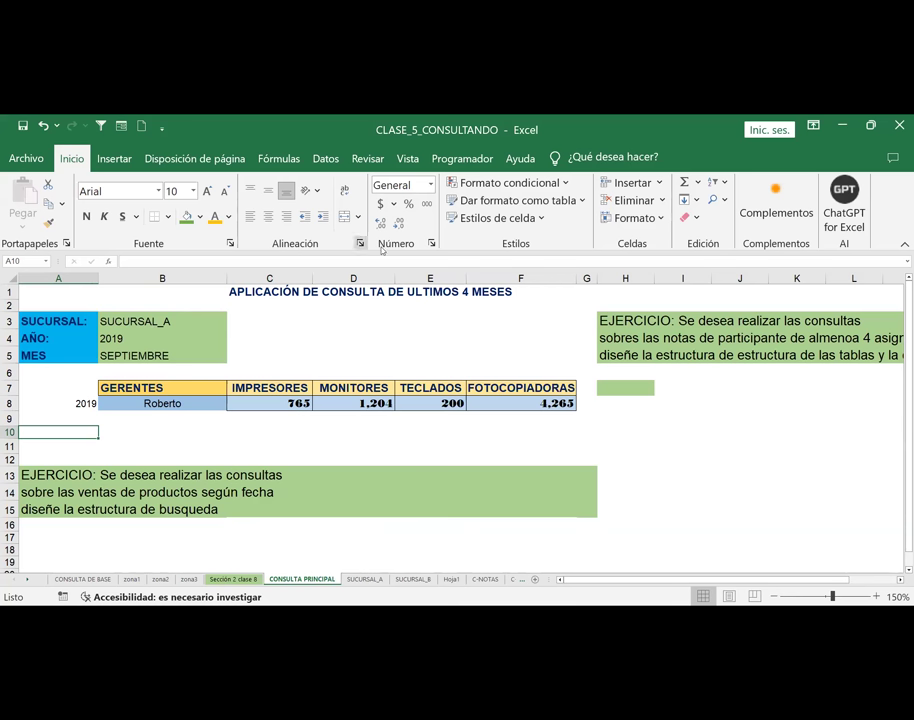
click(124, 322)
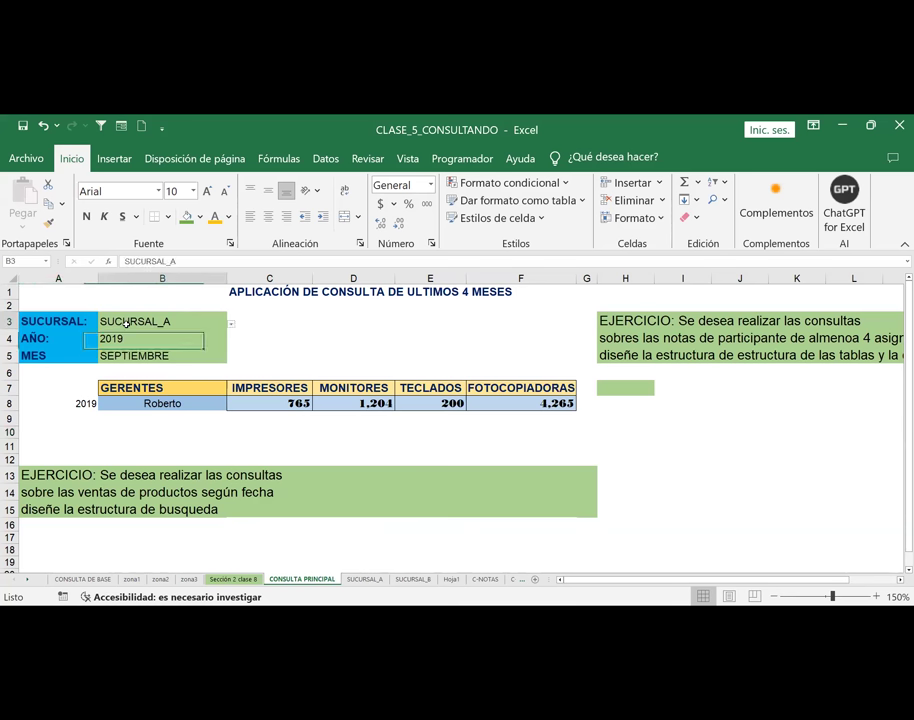
click(325, 158)
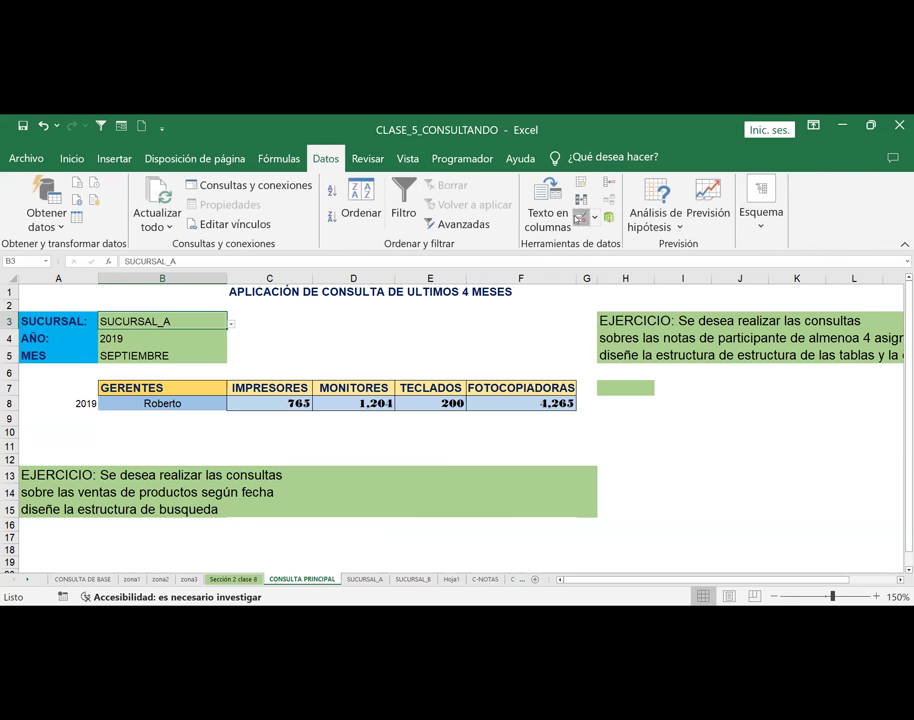
click(577, 218)
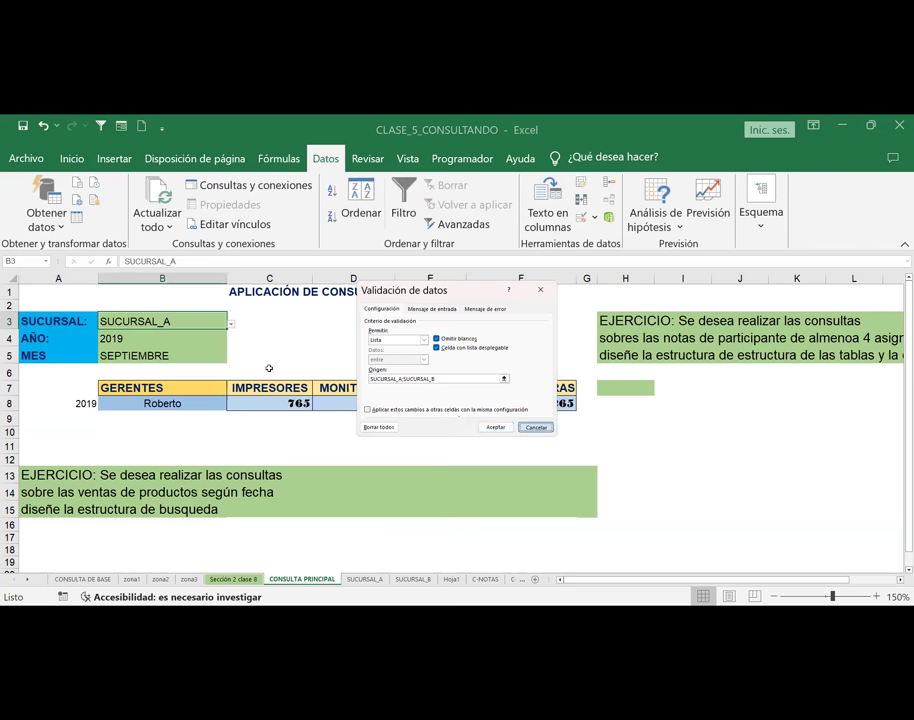
key(Escape)
click(124, 338)
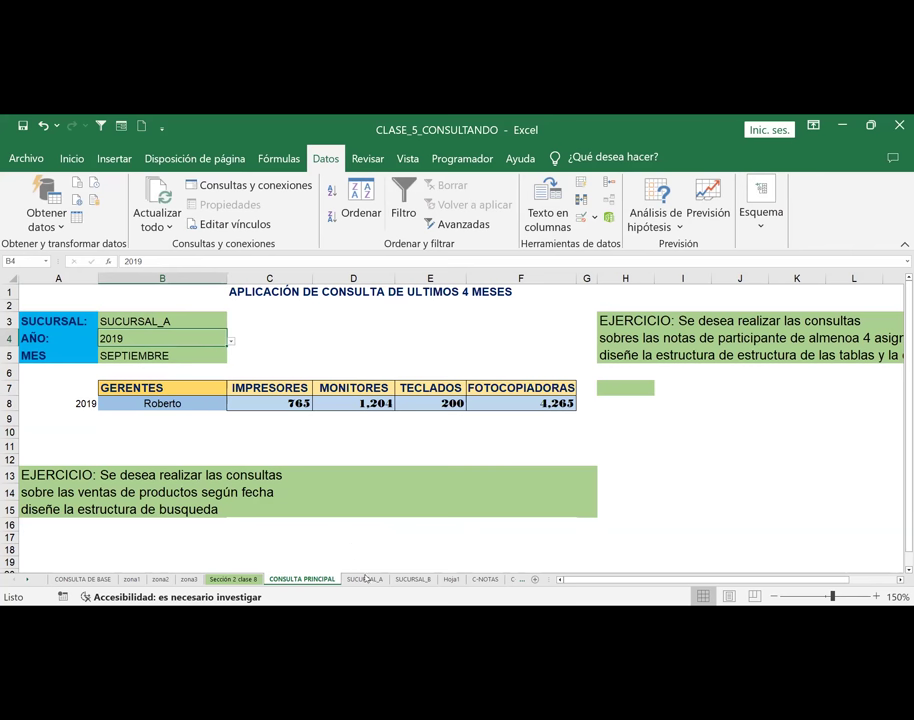
key(ctrl+Page_Down)
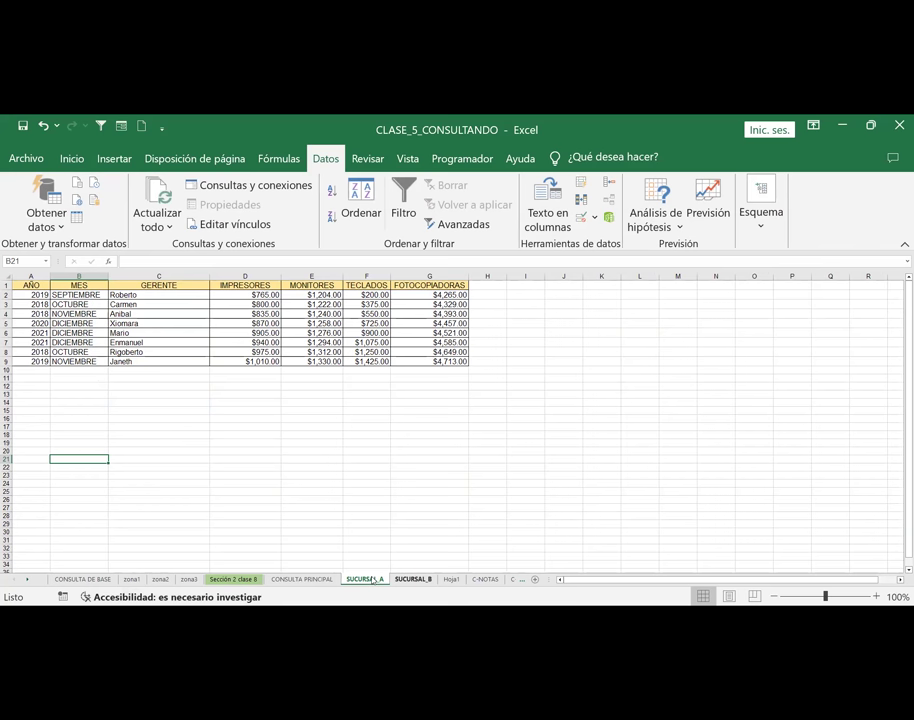
Review the SUCURSAL_B and SUCURSAL_A tables, then return to CONSULTA PRINCIPAL
click(412, 579)
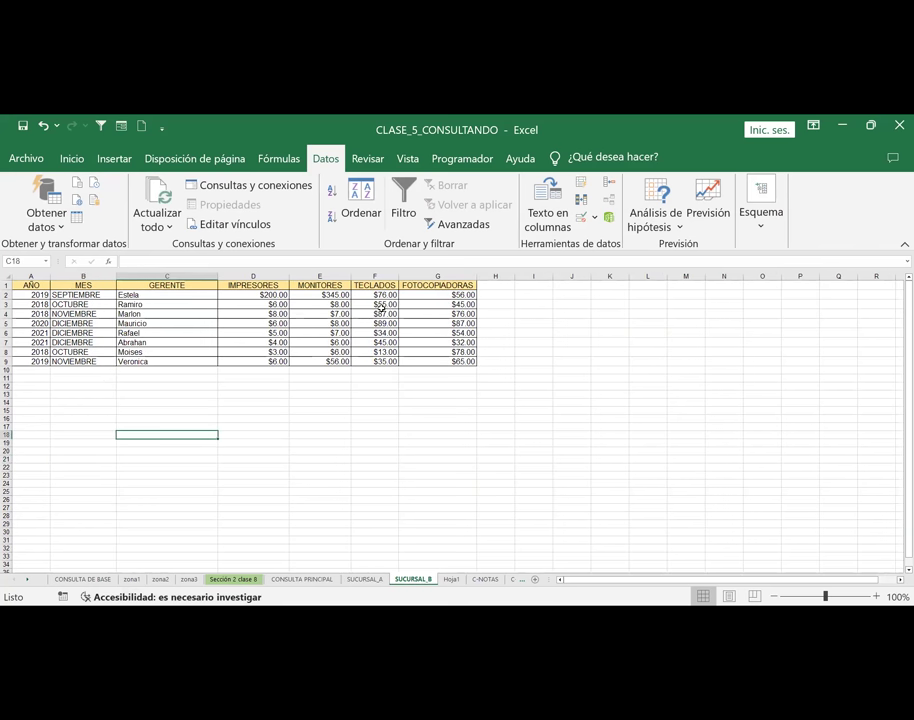
click(360, 579)
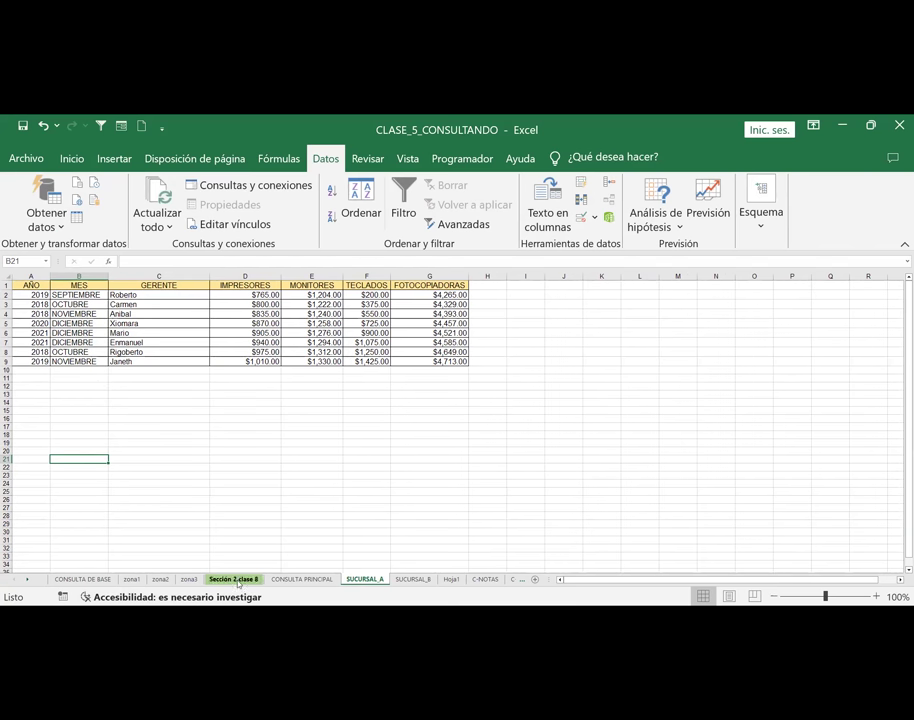
click(286, 578)
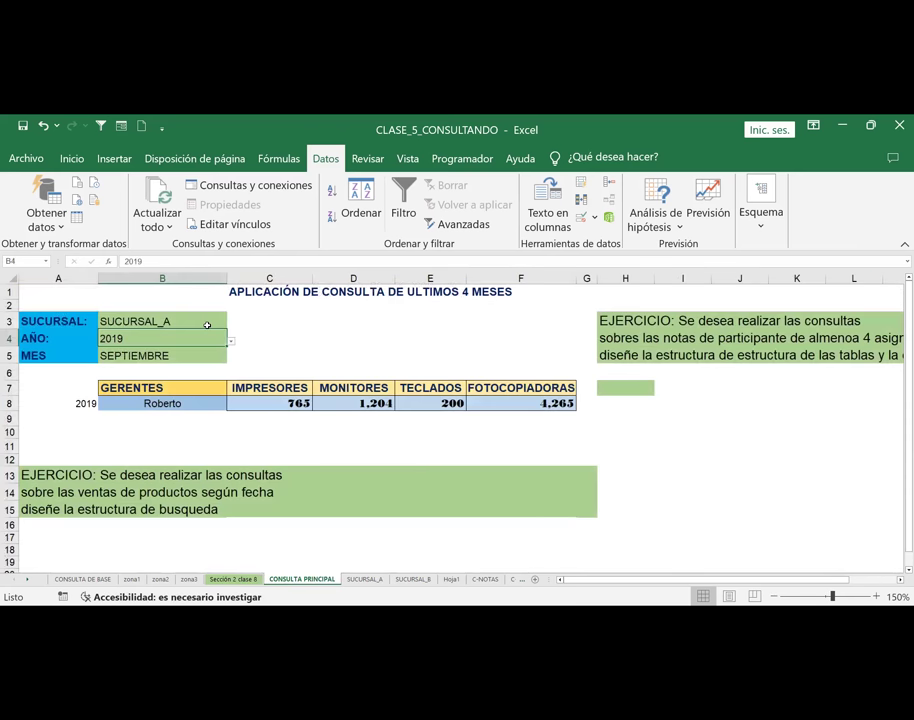
Keep Roberto as the B8 manager and compare against the SUCURSAL_A table
click(190, 403)
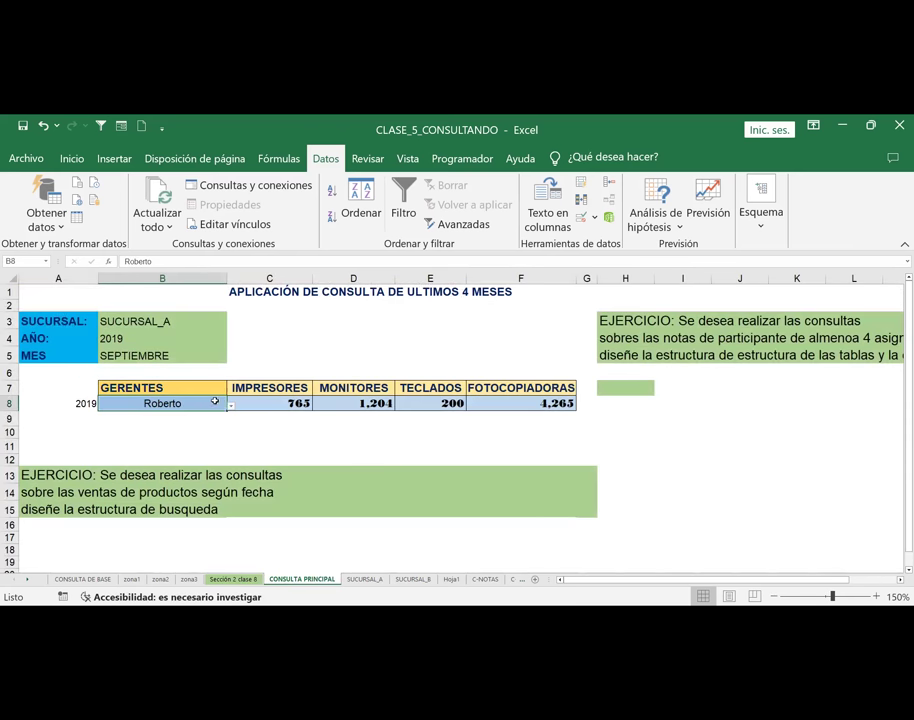
click(231, 408)
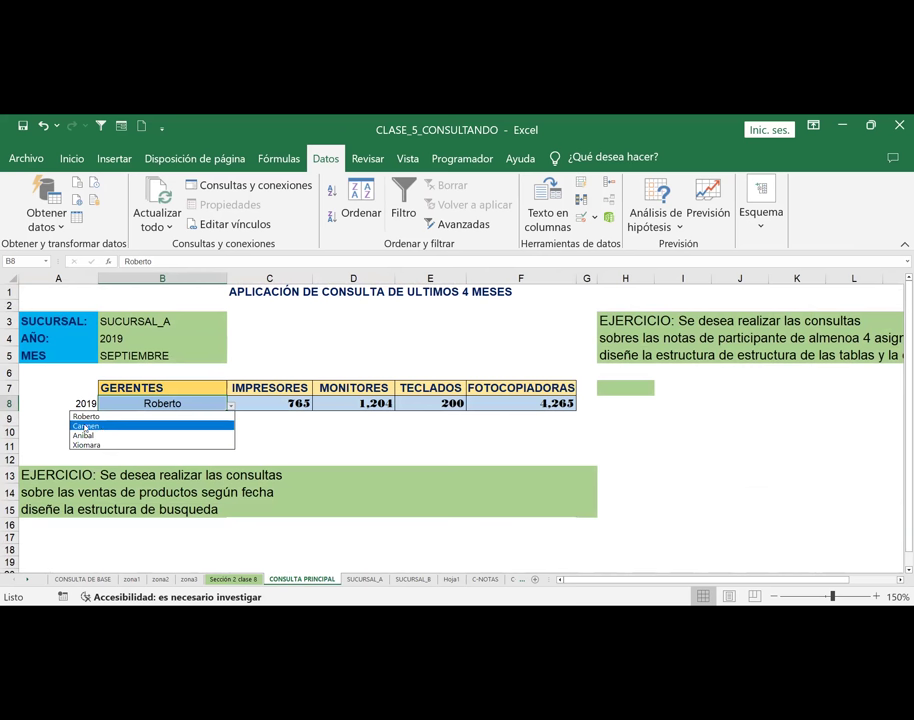
click(86, 416)
click(361, 580)
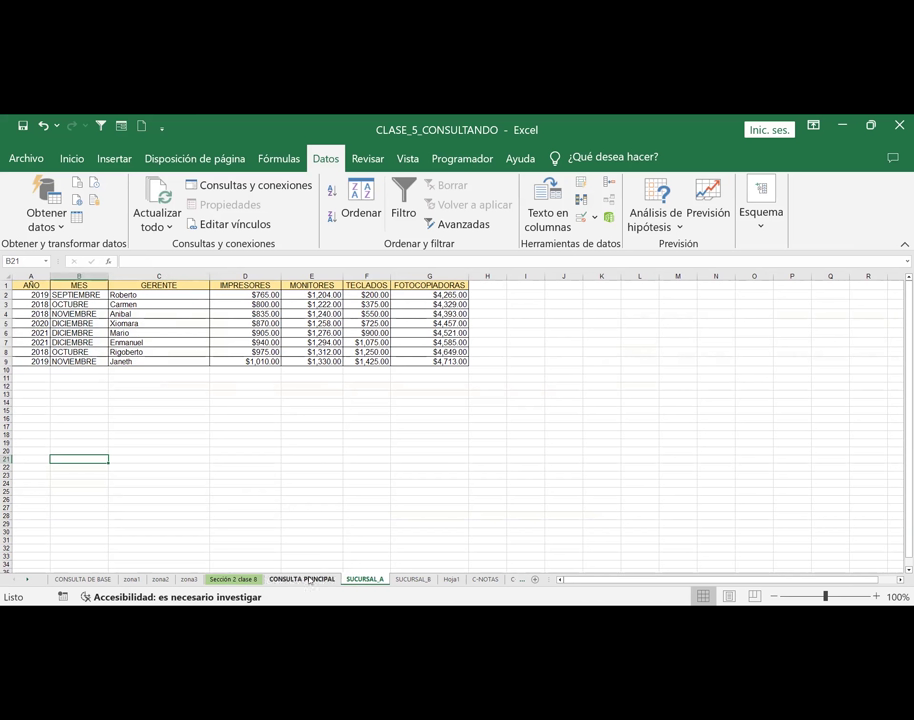
click(310, 580)
Try year 2018 with manager Carmen in the query
click(115, 340)
click(231, 341)
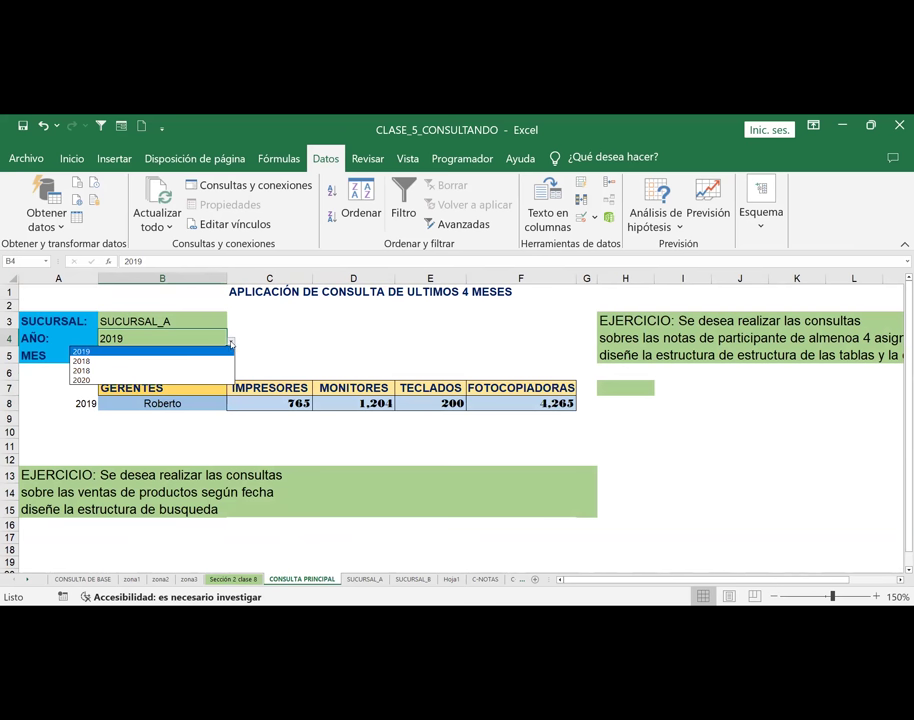
click(106, 362)
click(180, 404)
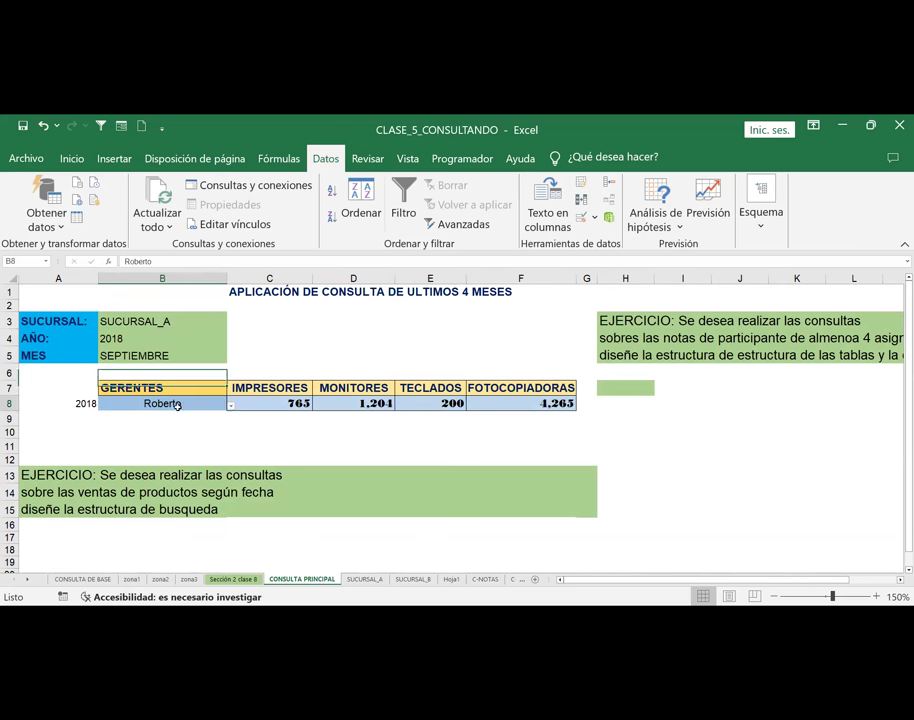
click(231, 404)
click(103, 424)
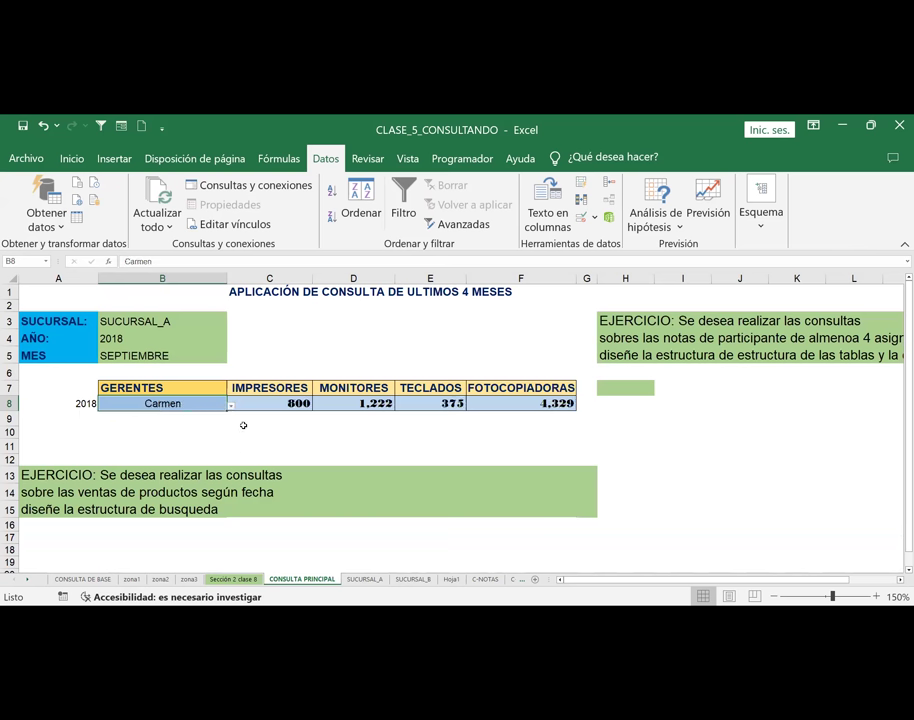
Switch the query to 2019 and Roberto, then check Carmen's 2018 row in SUCURSAL_A
click(143, 339)
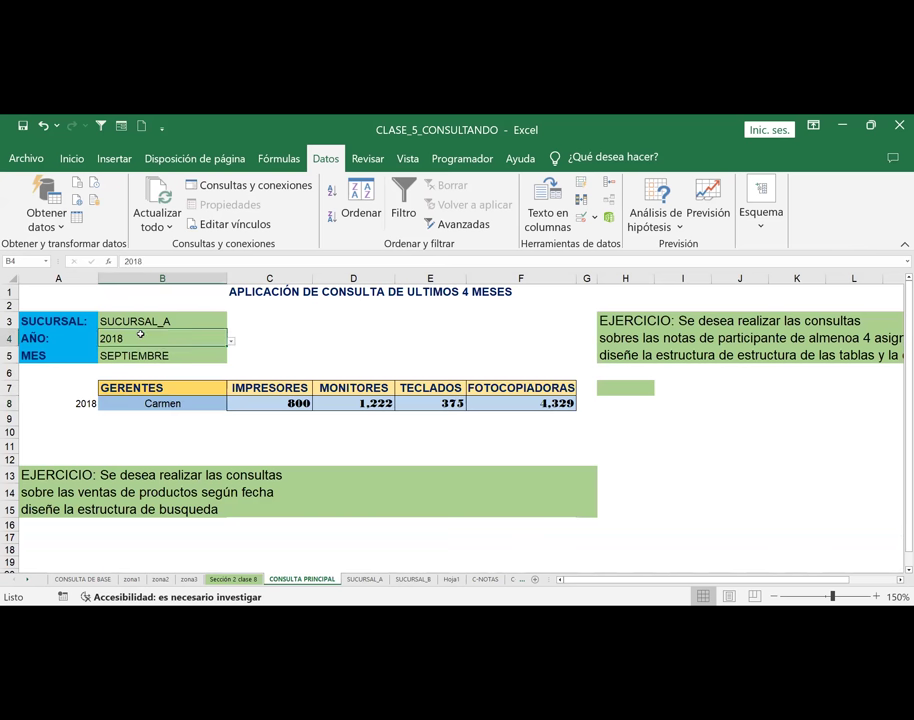
click(230, 341)
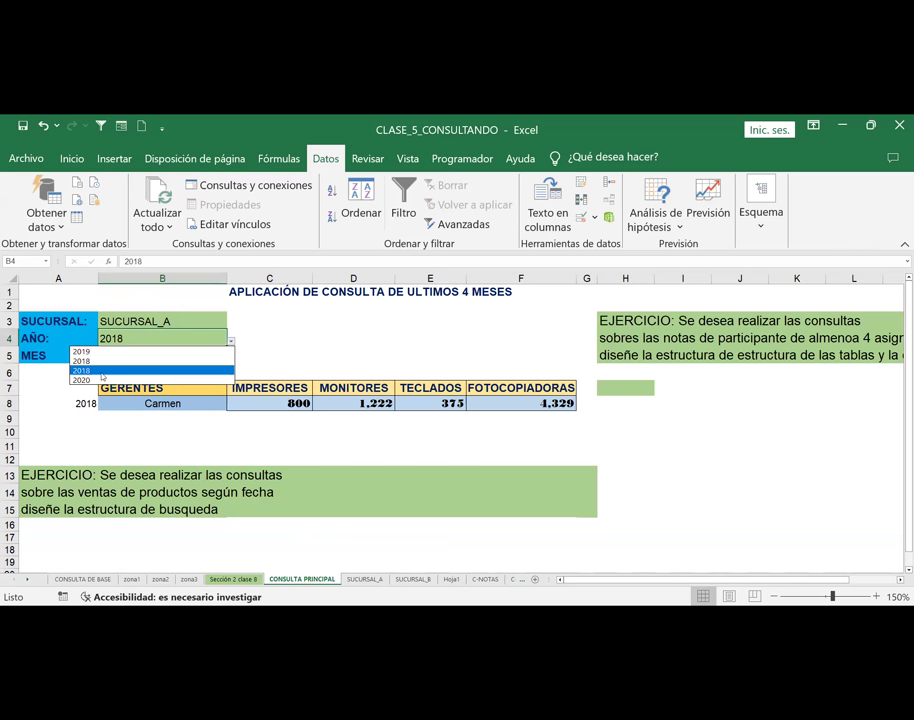
click(95, 352)
click(200, 416)
click(200, 404)
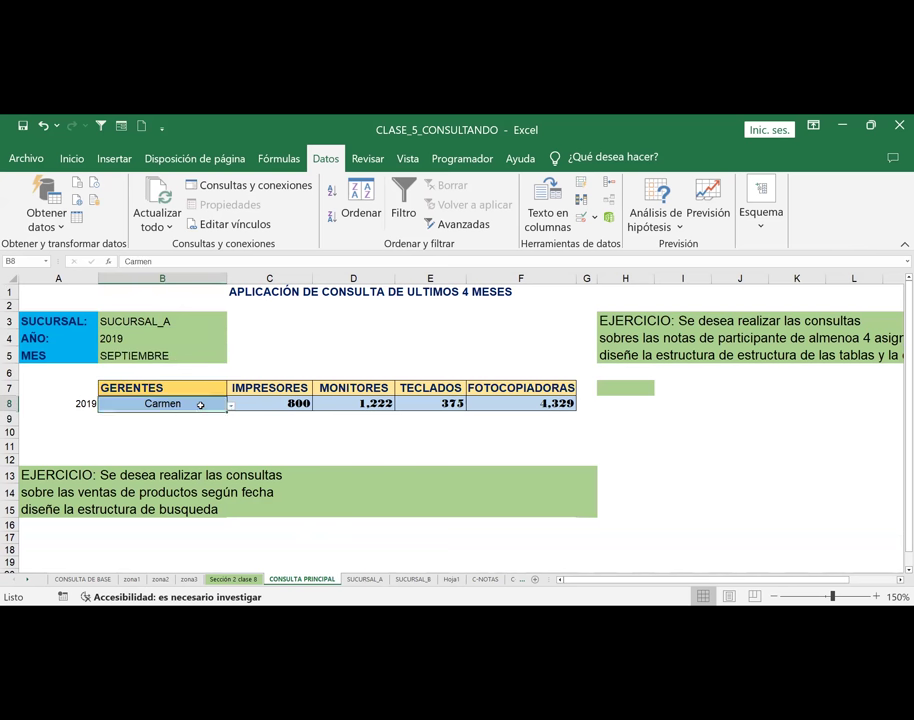
click(229, 407)
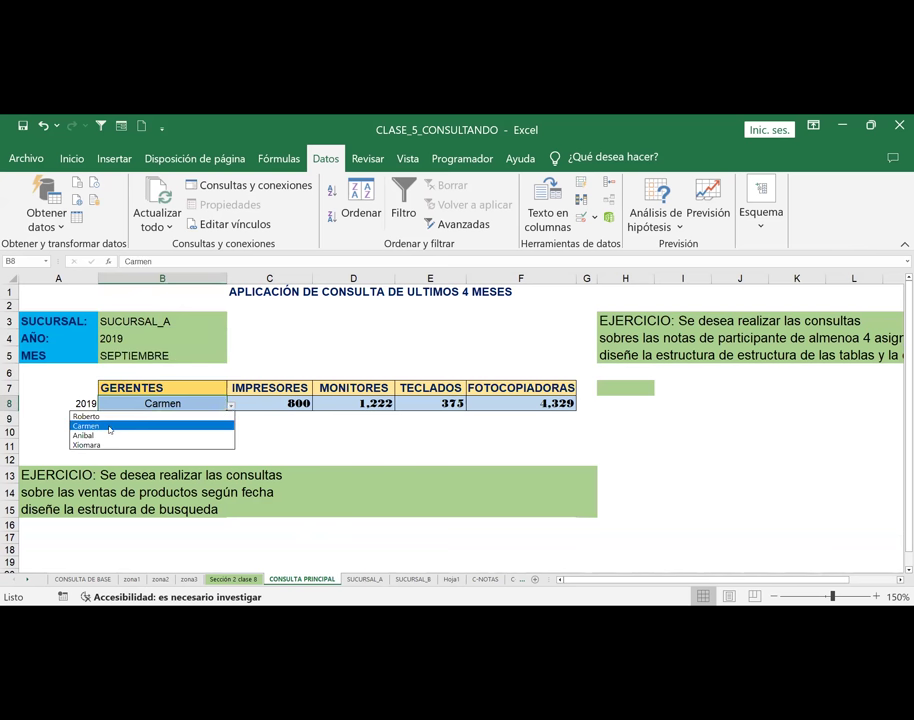
click(108, 425)
click(231, 406)
click(114, 417)
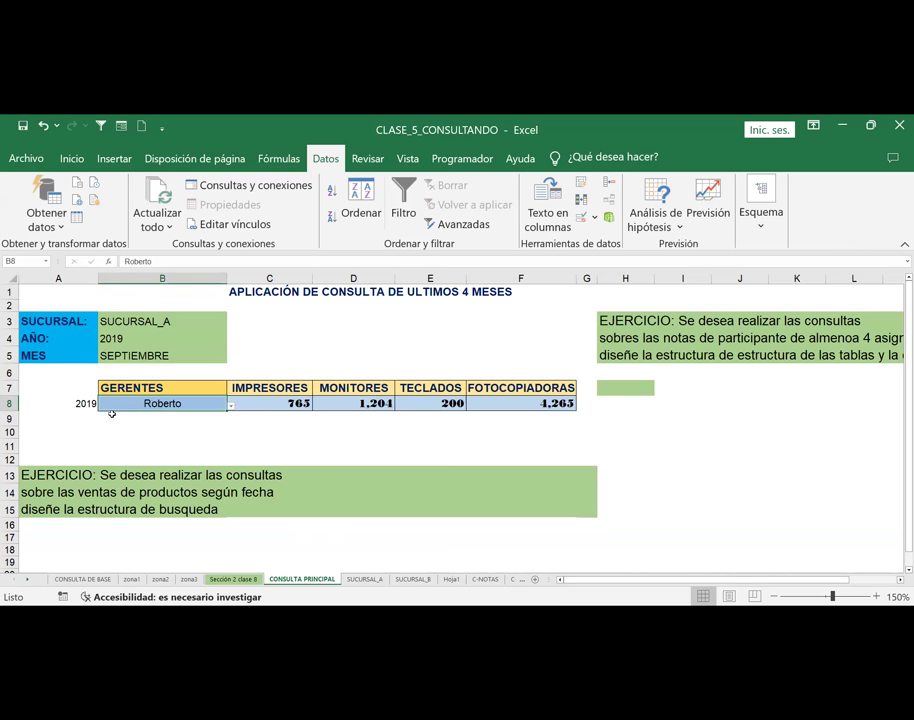
click(364, 579)
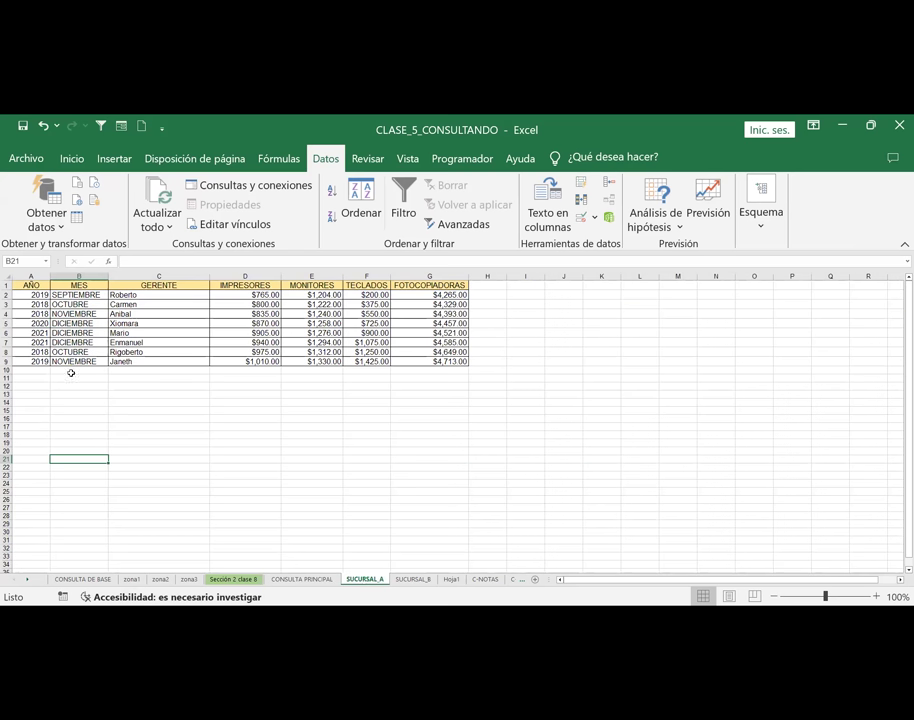
click(36, 304)
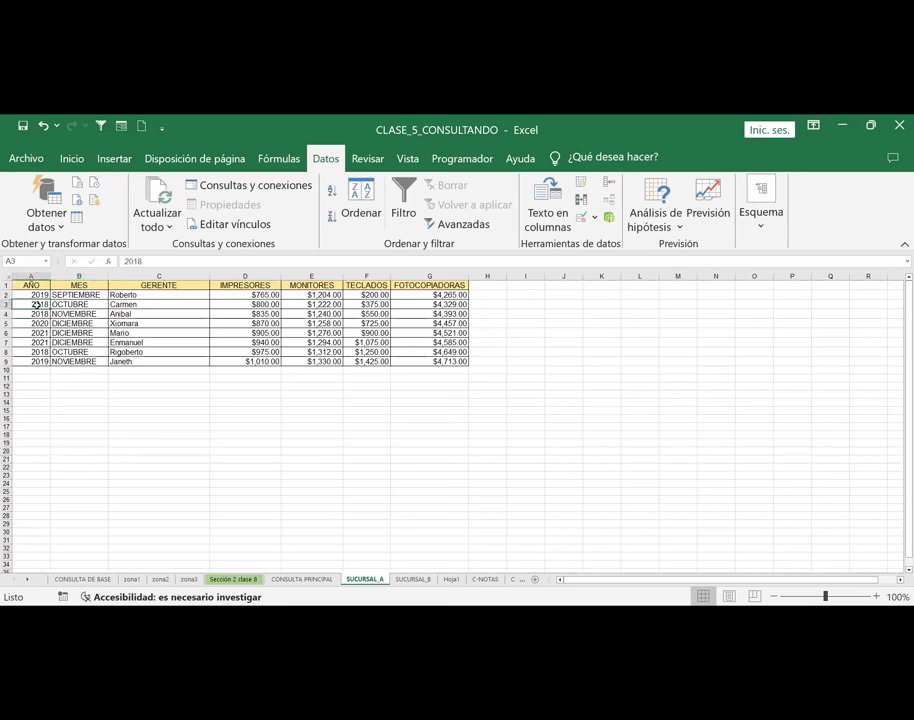
click(301, 579)
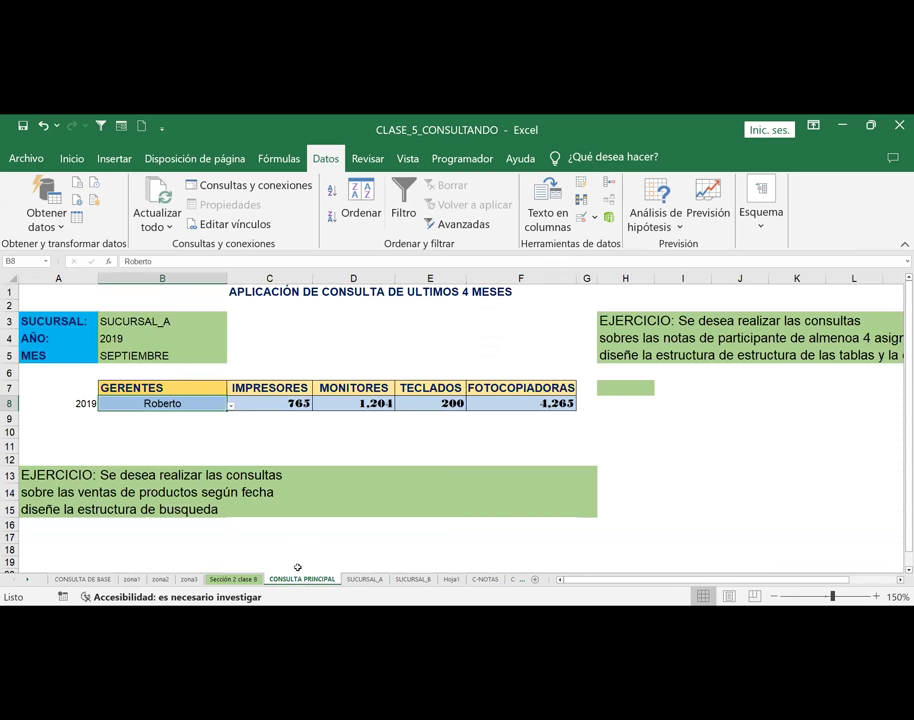
Set the query back to 2018 and Carmen, returning 800, 1,222, 375 and 4,329
click(118, 338)
click(231, 342)
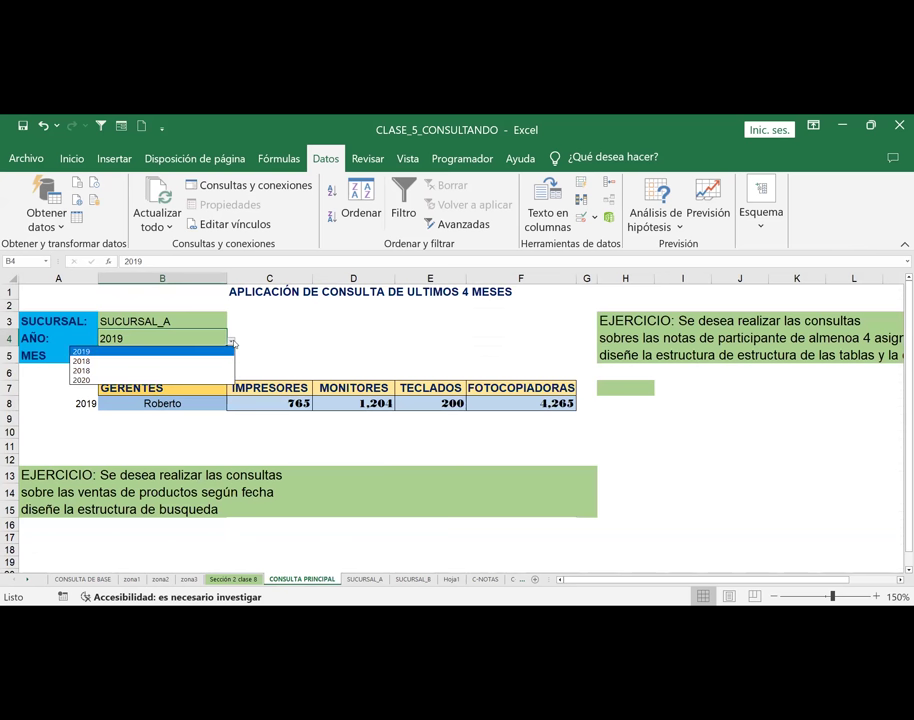
click(115, 364)
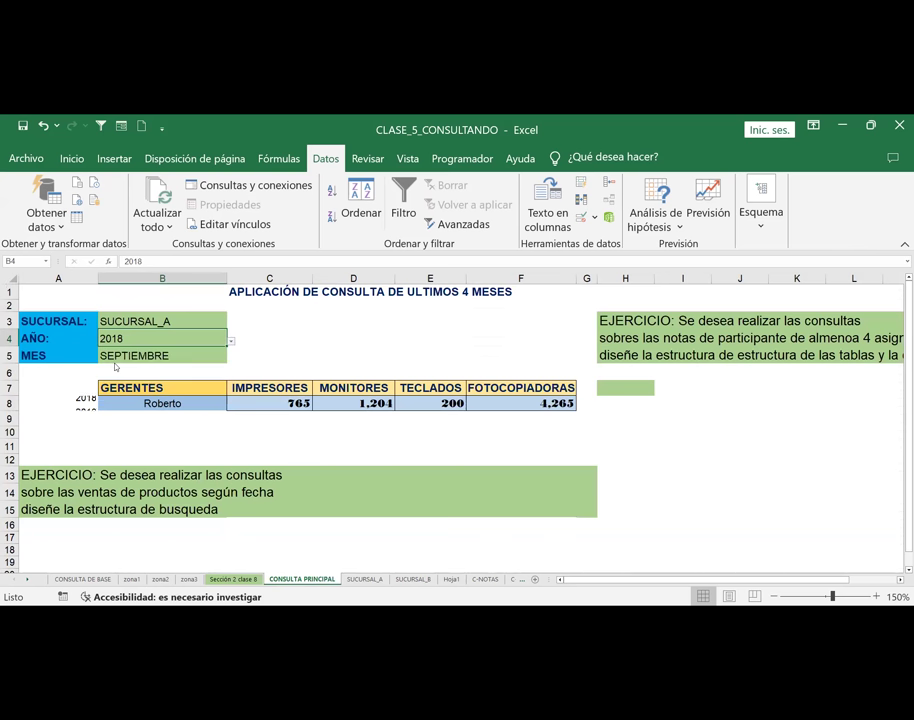
click(205, 402)
click(231, 405)
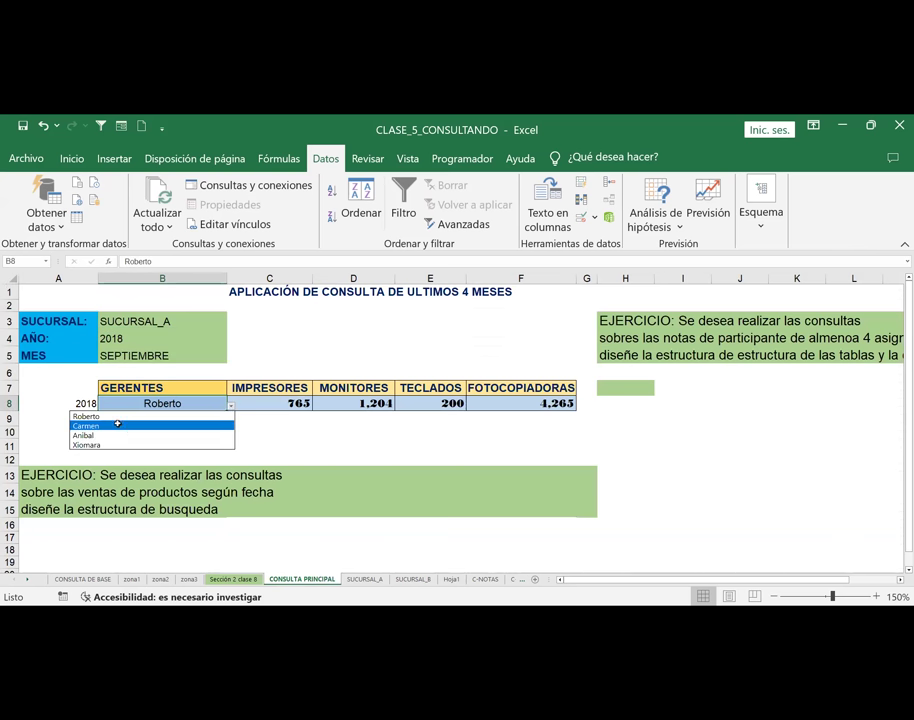
click(124, 425)
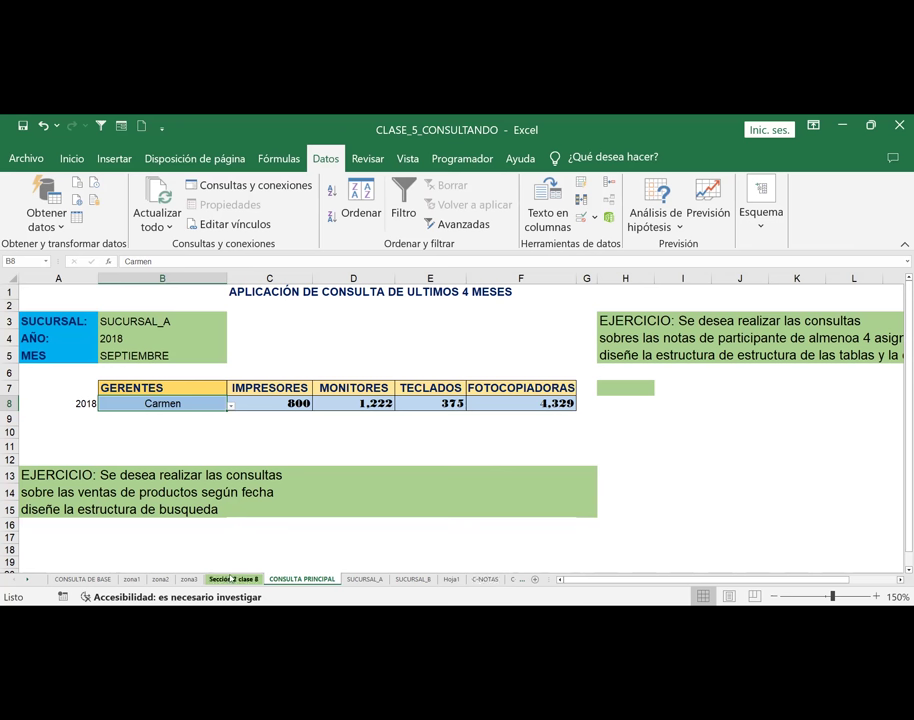
click(266, 404)
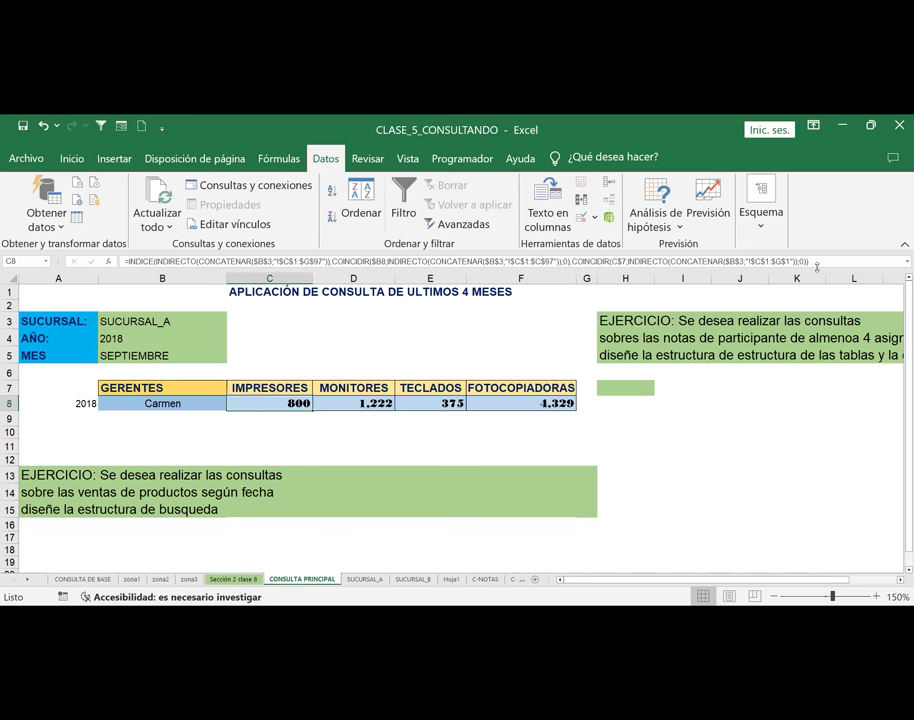
Copy C8's INDICE/INDIRECTO formula onto the slide below the COINCIDIR paragraph, widened across the slide
drag(817, 263, 118, 259)
key(ctrl+c)
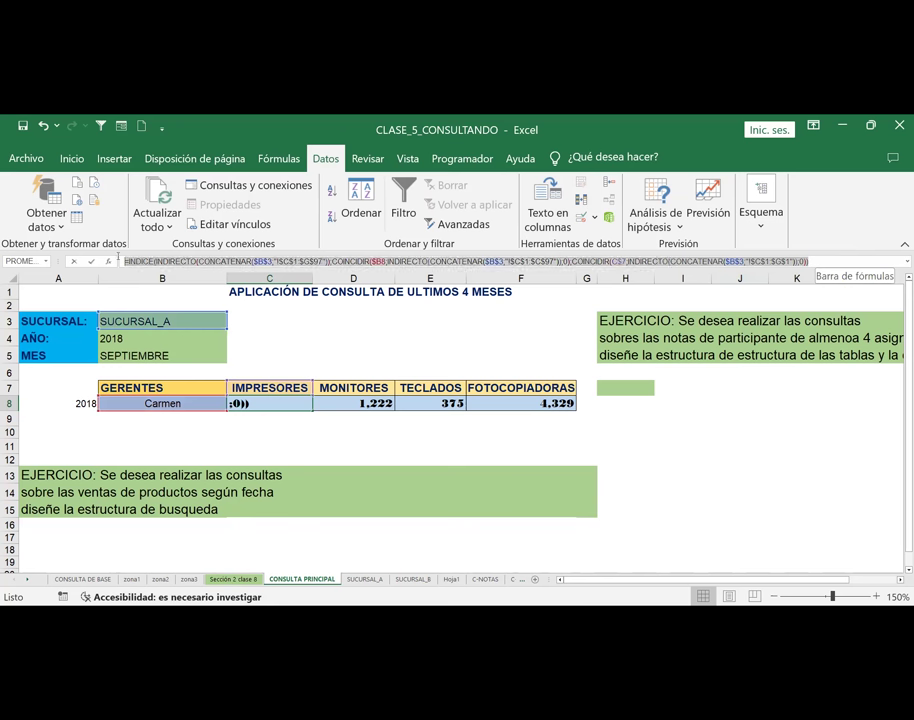
click(118, 259)
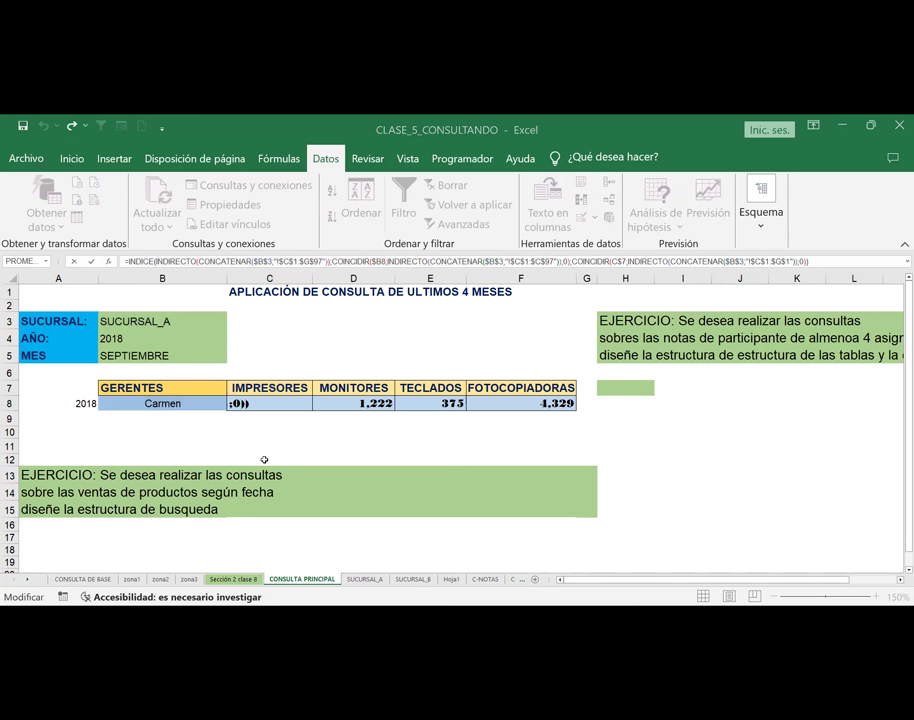
key(alt+Tab)
key(ctrl+v)
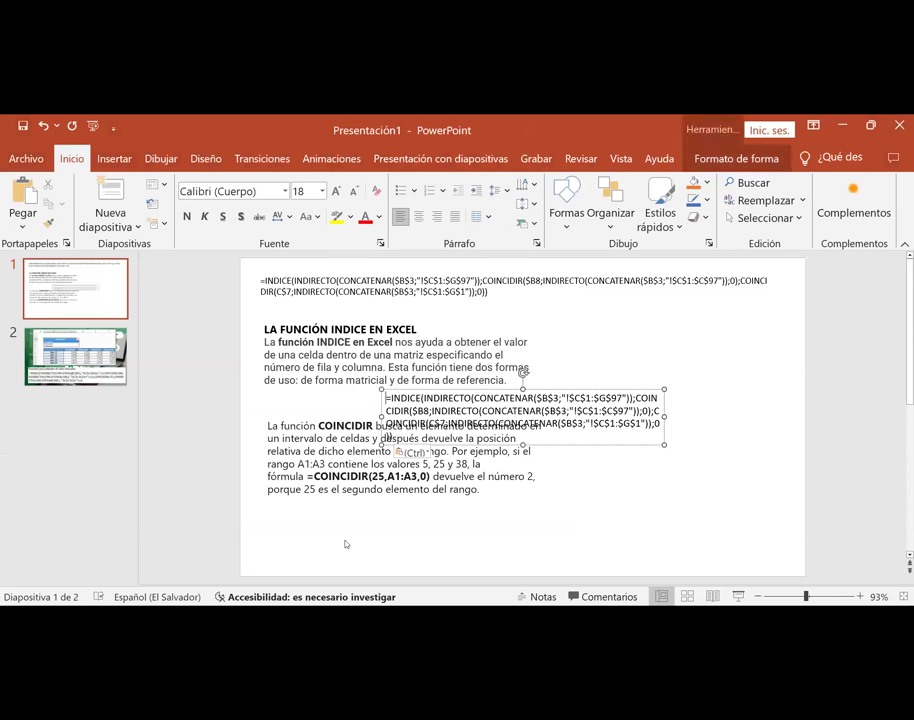
drag(416, 397, 268, 545)
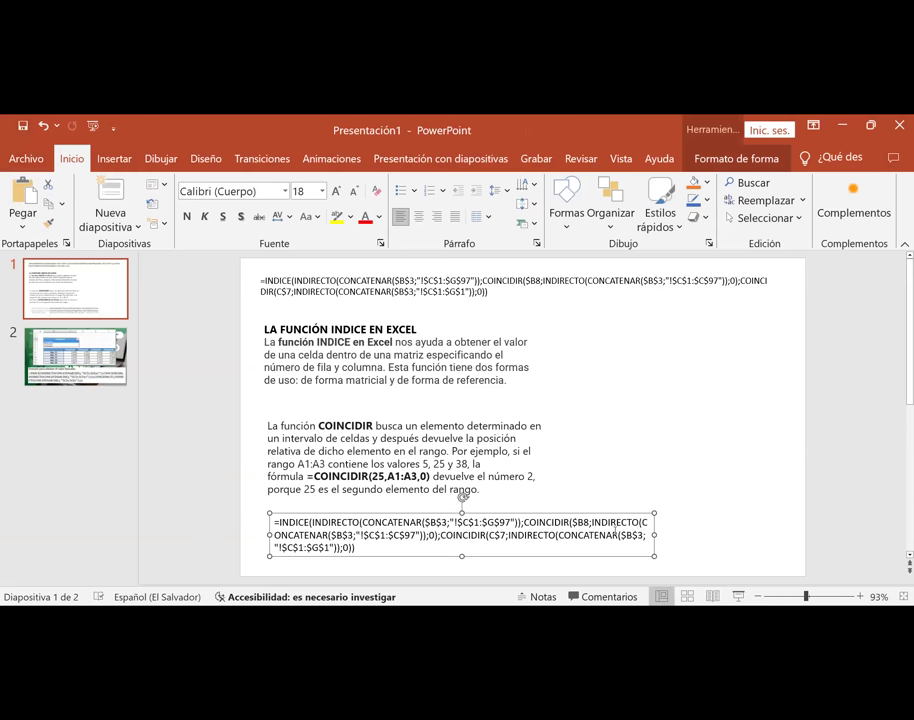
drag(654, 541, 807, 526)
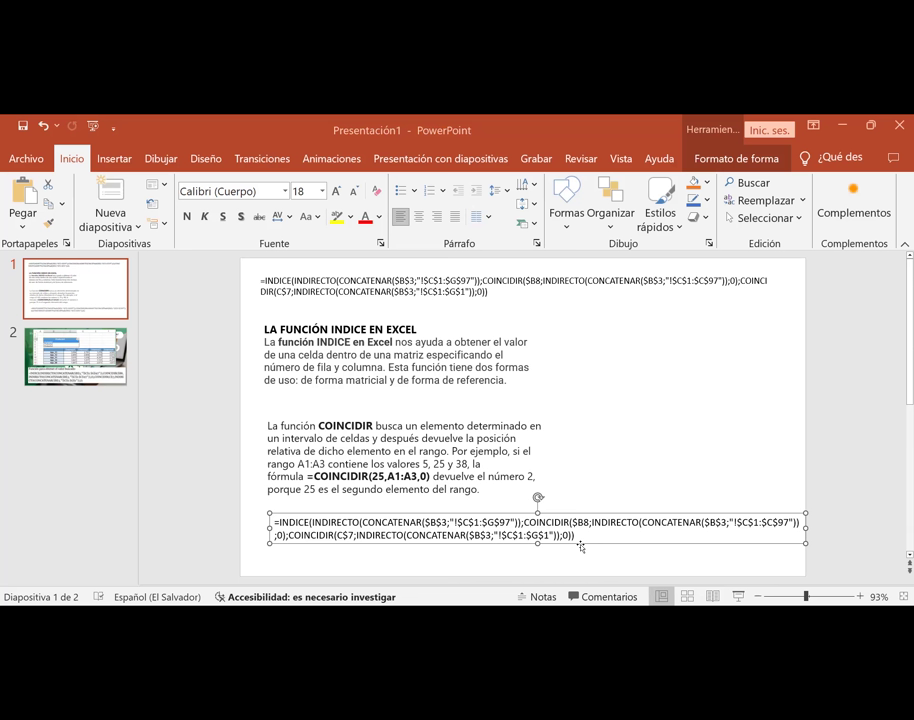
key(ctrl+z)
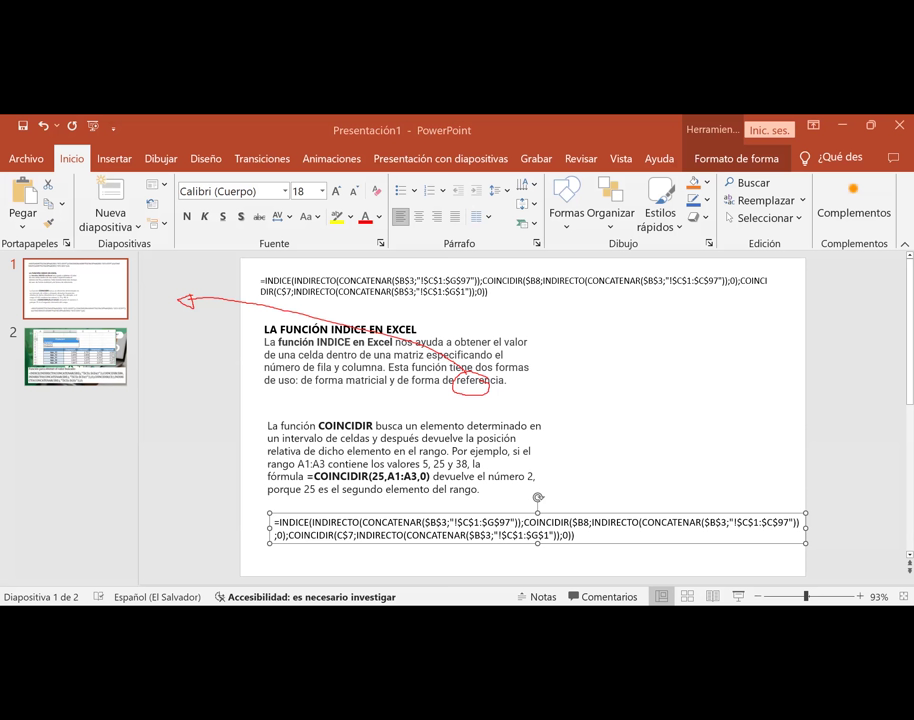
Draw ink annotations over the INDICE explanation and formula, then return to Excel
mouse_move(684, 378)
mouse_down()
mouse_move(655, 386)
mouse_move(675, 403)
mouse_move(686, 380)
mouse_move(368, 318)
mouse_up()
mouse_move(268, 323)
mouse_down()
mouse_move(212, 372)
mouse_move(200, 393)
mouse_move(207, 390)
mouse_up()
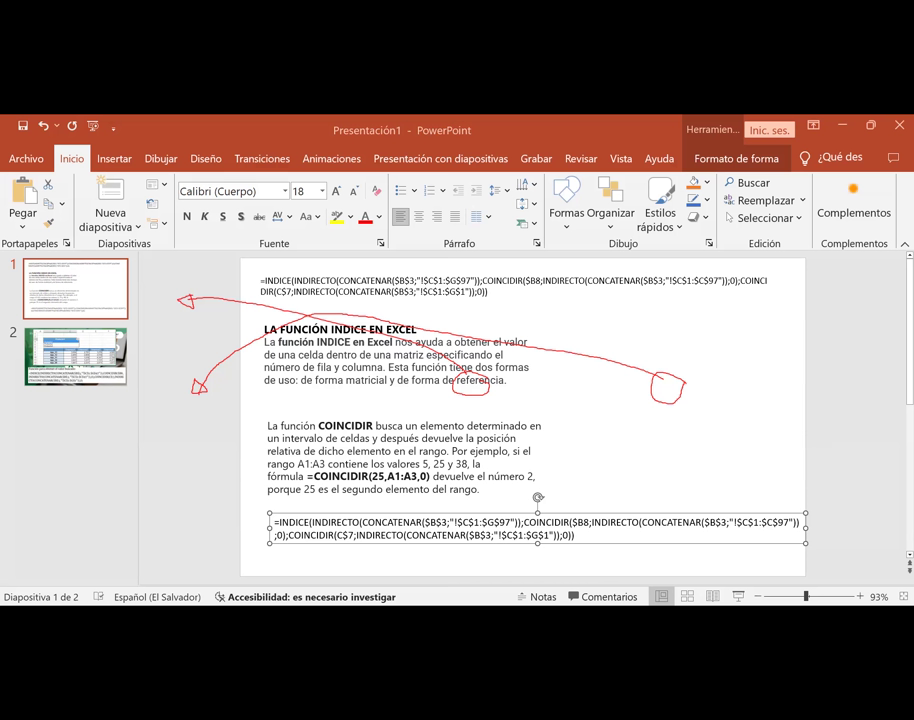
key(alt+Tab)
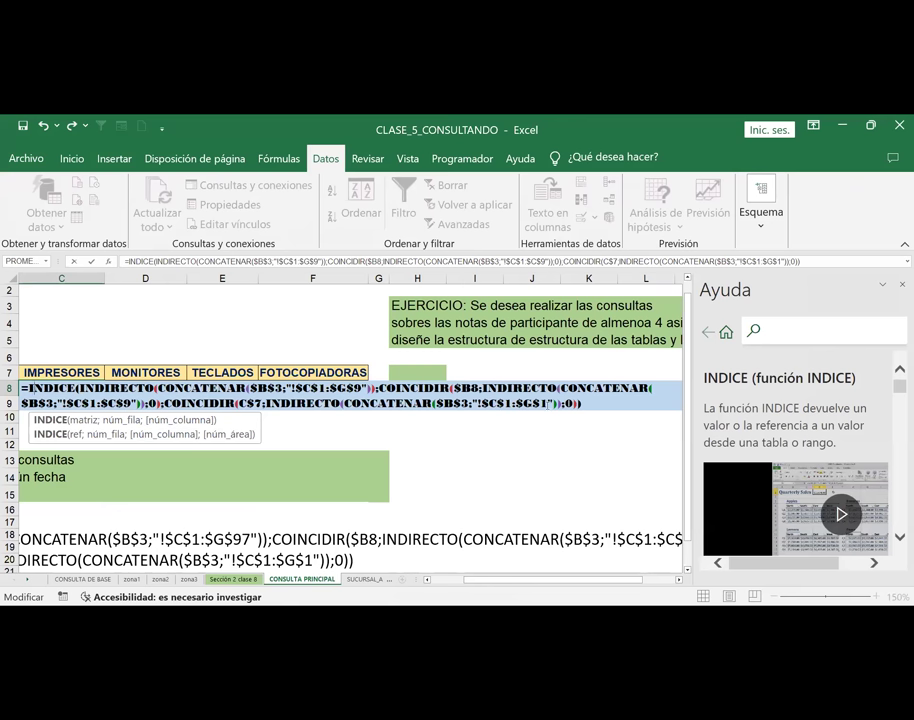
Change the last CONCATENAR range in C8's lookup formula to end at $G$9
click(548, 405)
key(BackSpace)
text(9)
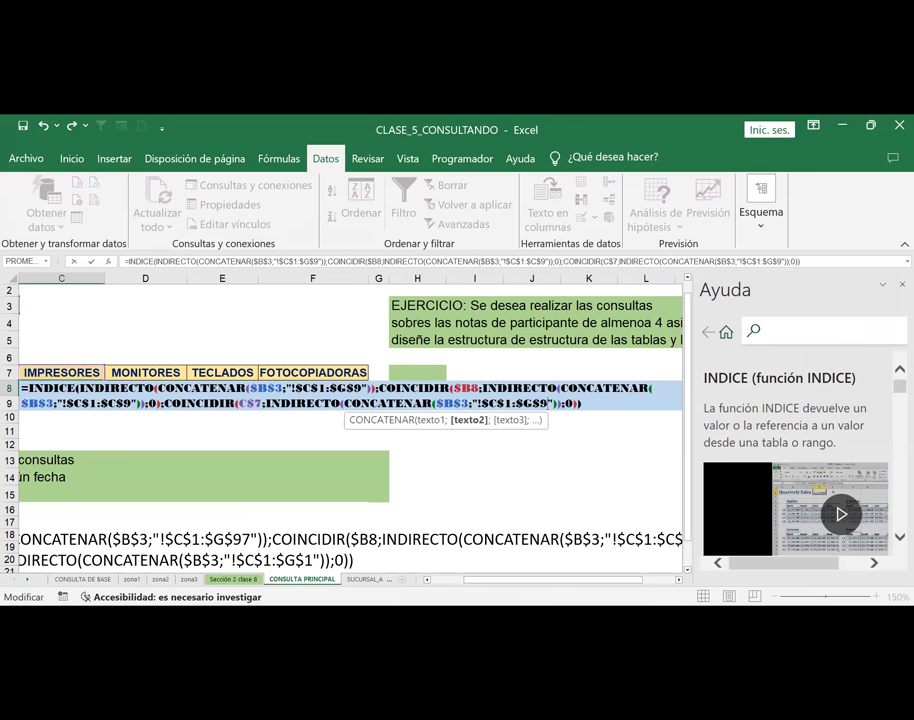
click(184, 435)
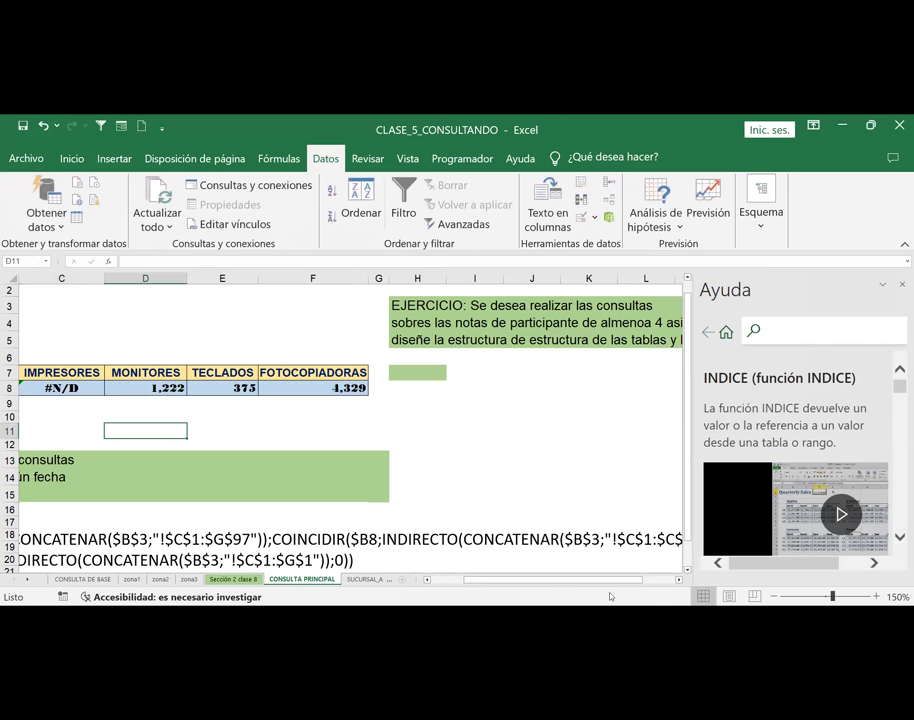
drag(612, 579, 488, 578)
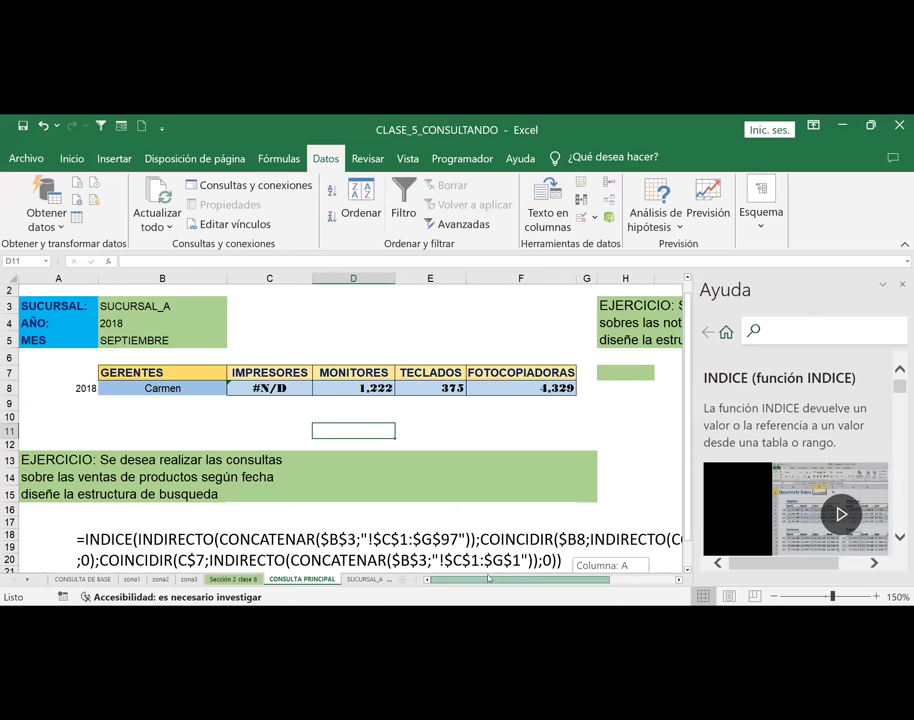
Reopen C8's formula and restore the header range to !$C$1:$G$1 so it returns 800
click(251, 387)
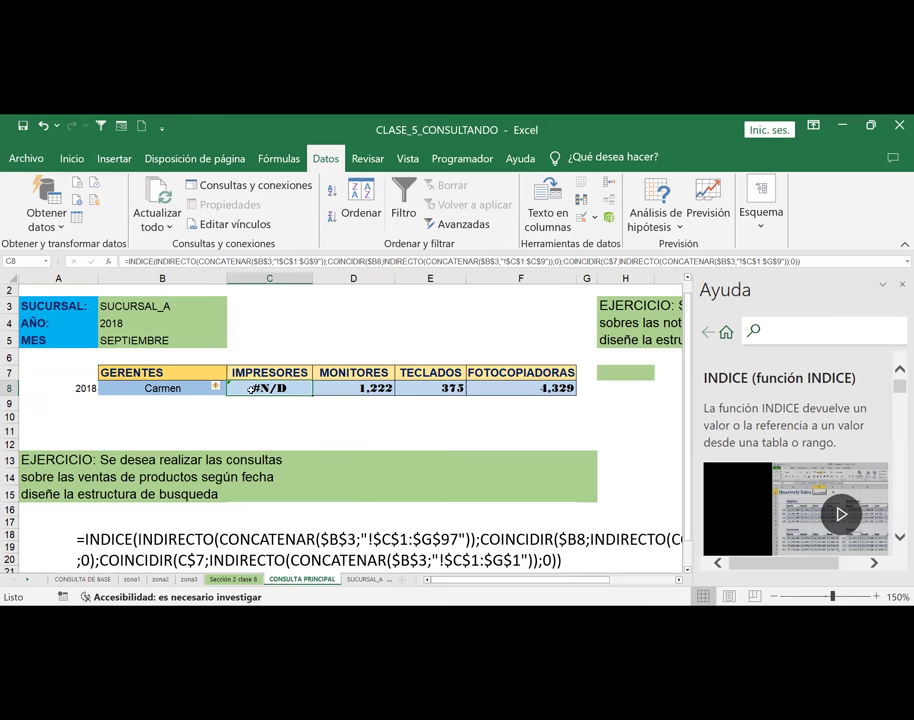
key(F2)
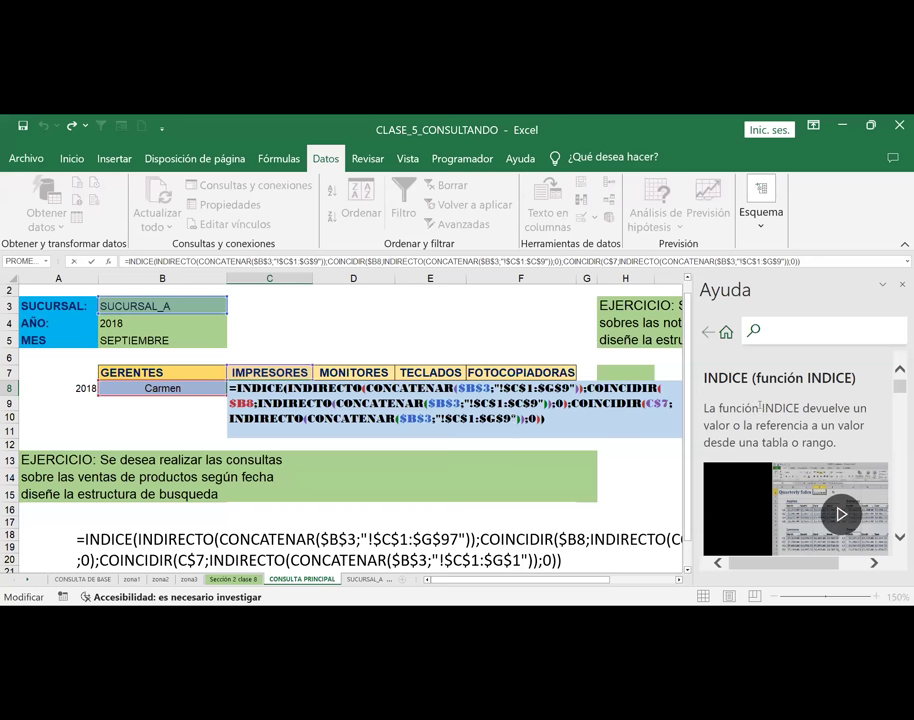
click(902, 284)
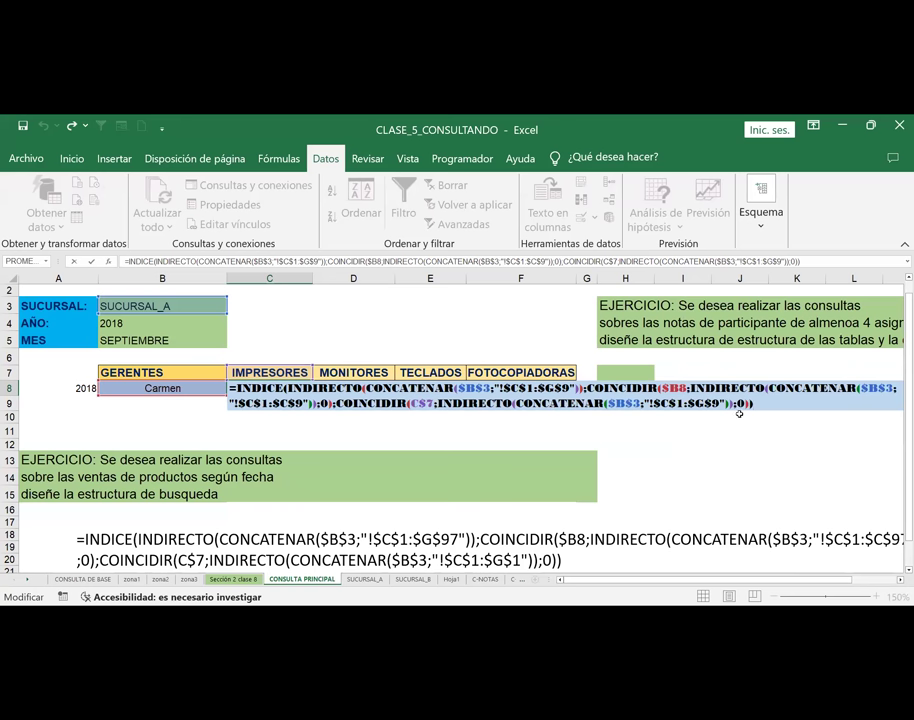
drag(612, 580, 636, 583)
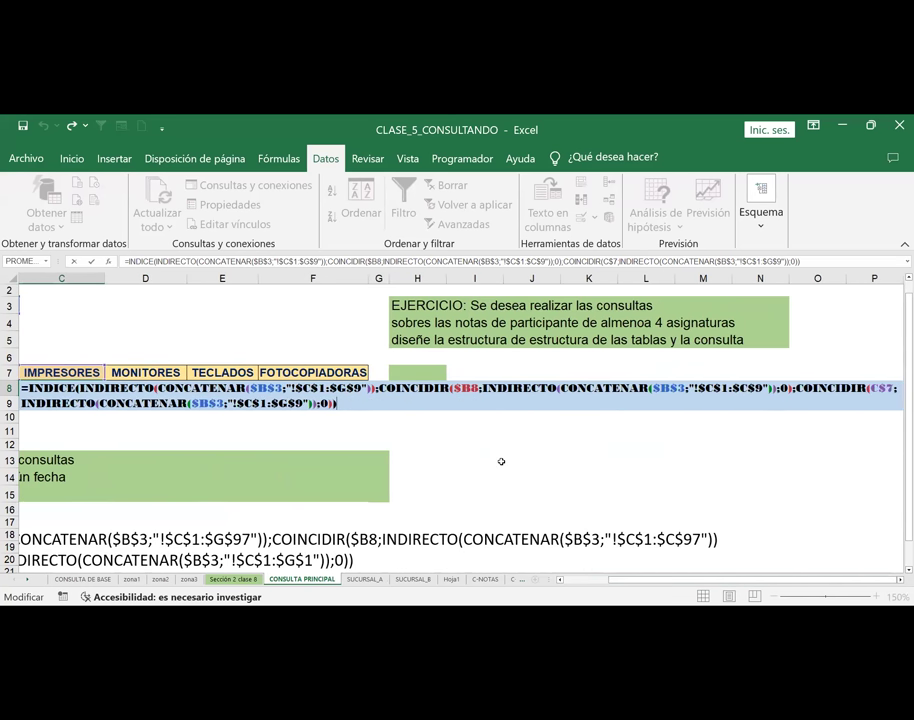
click(300, 404)
text(1)
key(Left)
key(BackSpace)
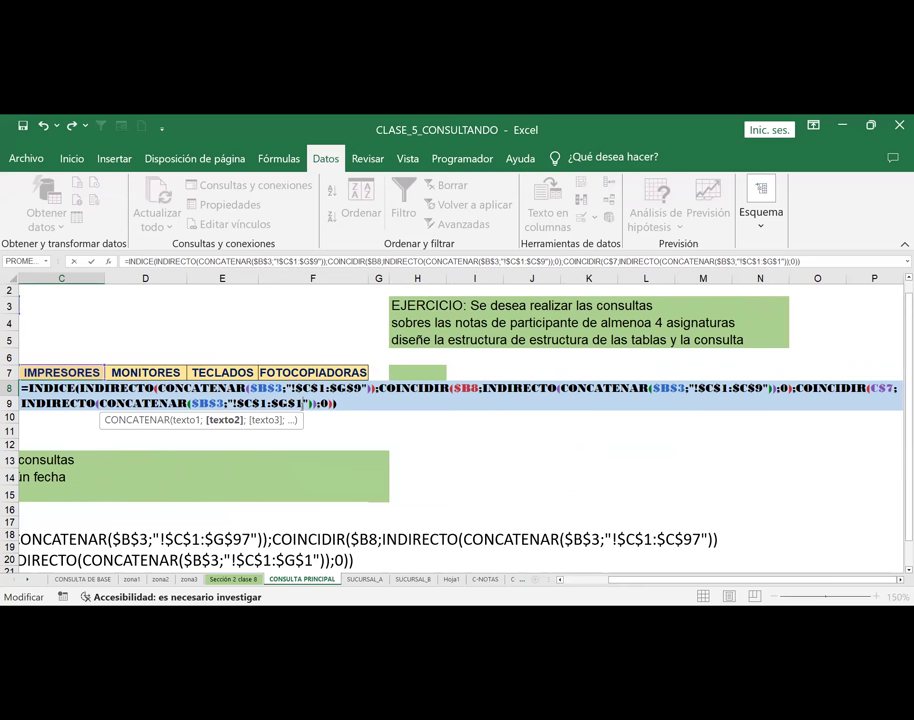
key(Return)
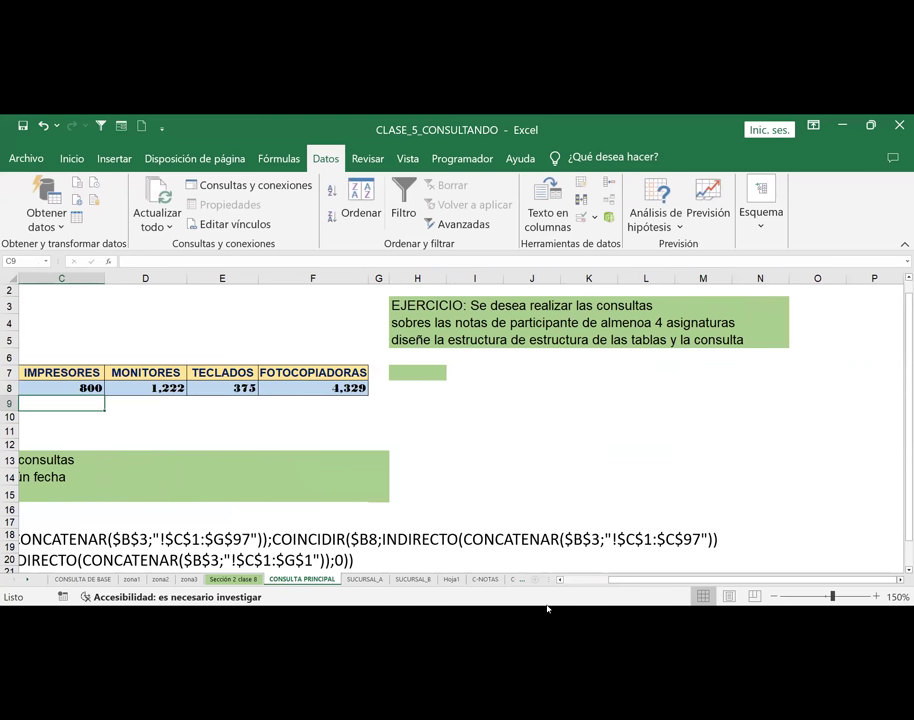
drag(605, 580, 582, 582)
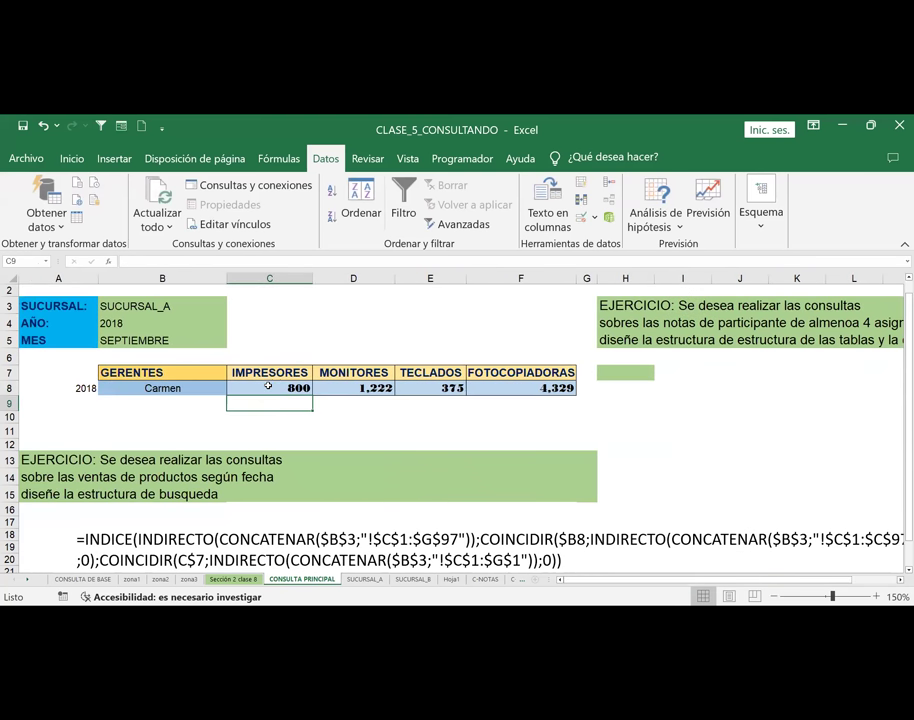
Open C8's formula, draw an ink line linking it to $B$3, then go to SUCURSAL_A
click(268, 386)
double_click(268, 386)
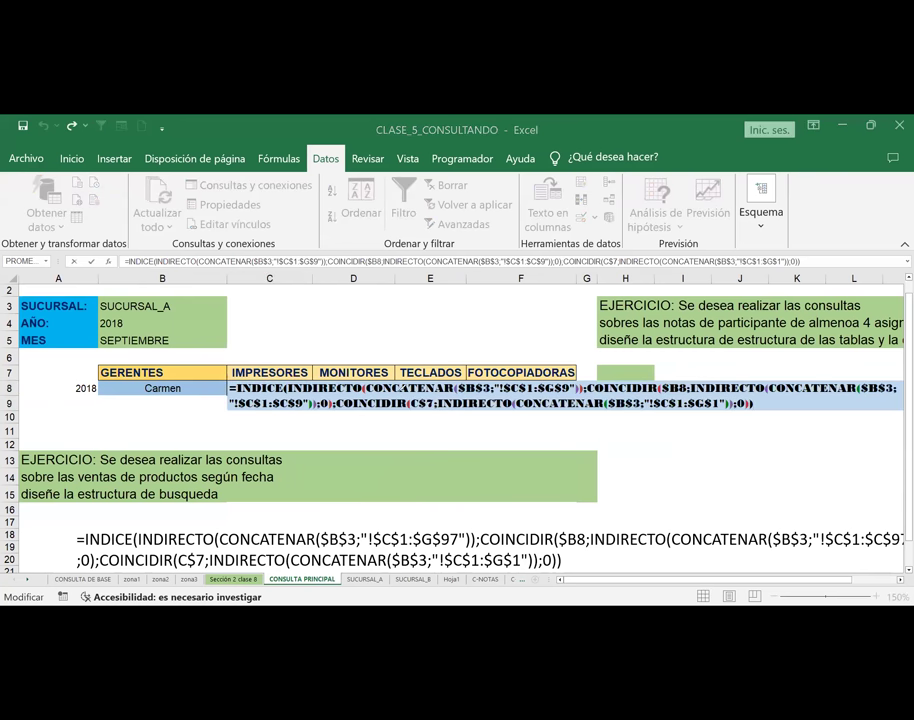
mouse_move(465, 372)
mouse_down()
mouse_move(330, 331)
mouse_move(163, 298)
mouse_up()
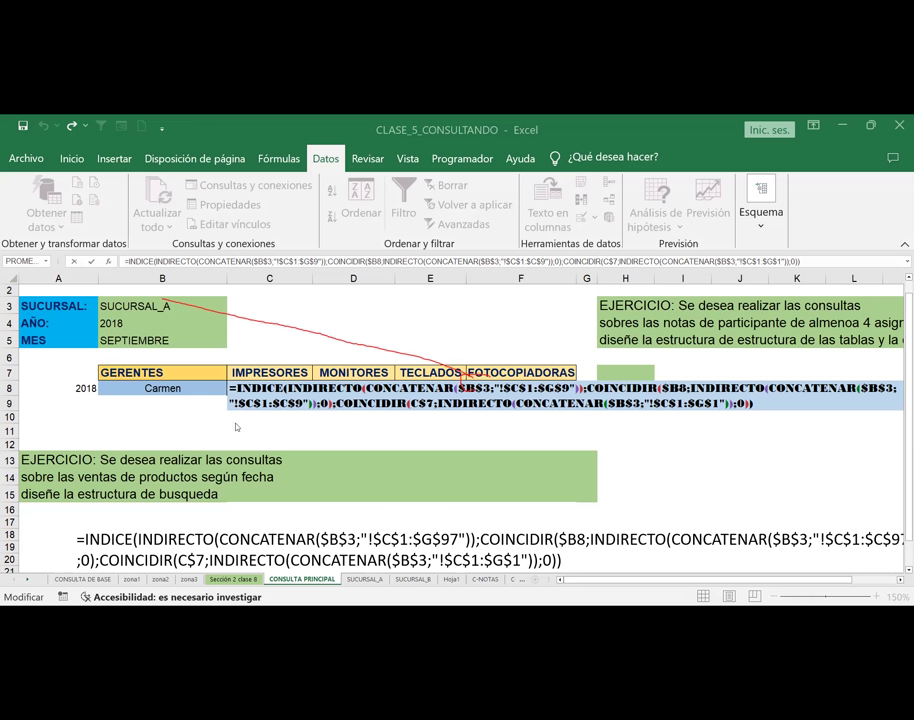
click(364, 580)
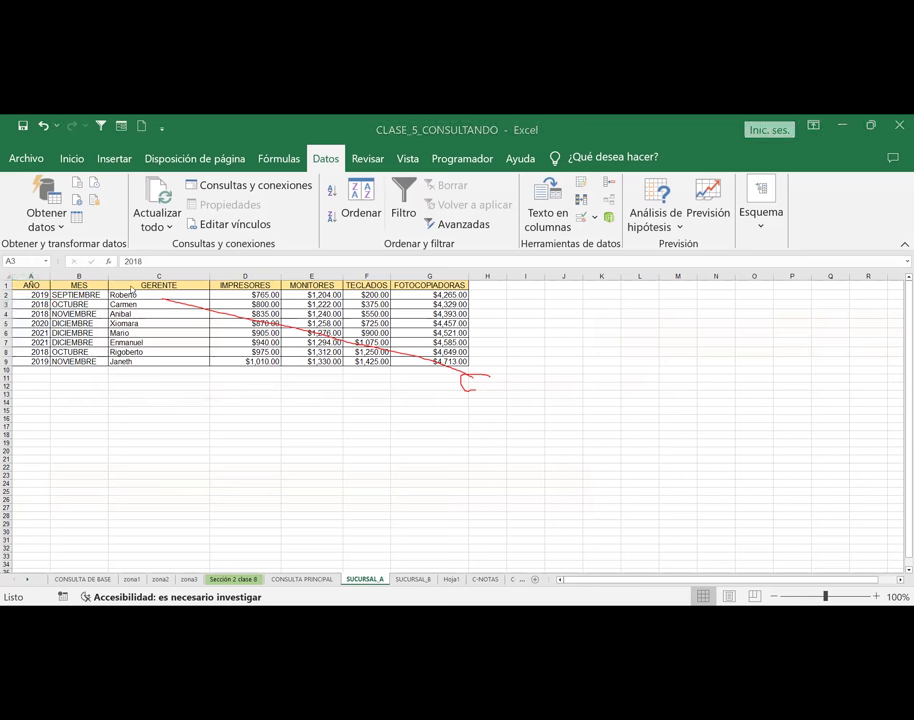
Fill the range C1:G9 on SUCURSAL_A with a dark gold colour
mouse_move(131, 286)
mouse_down()
mouse_move(186, 362)
mouse_move(430, 361)
mouse_up()
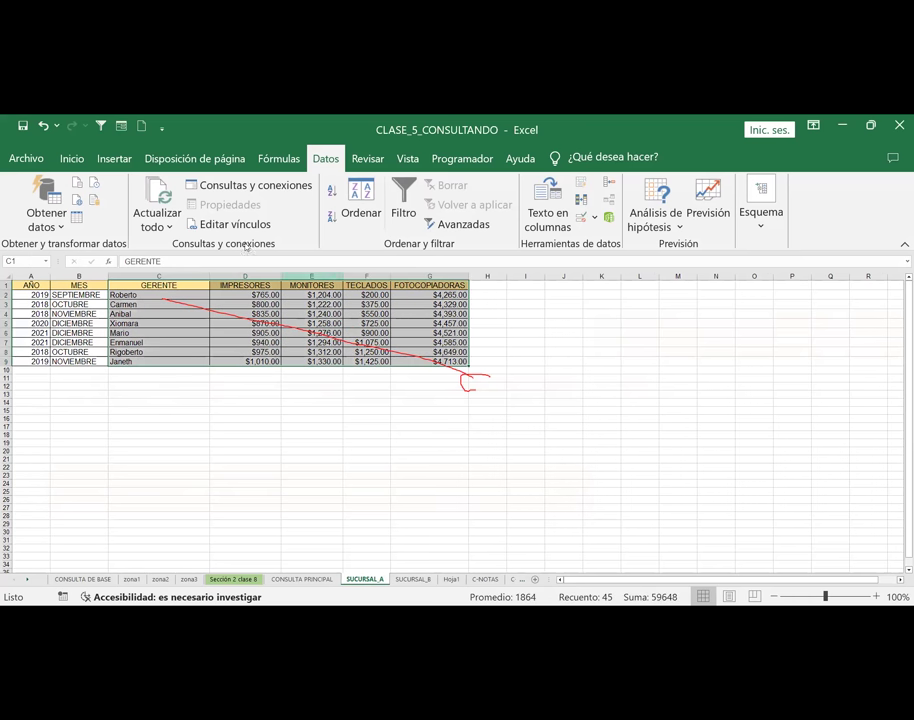
click(71, 158)
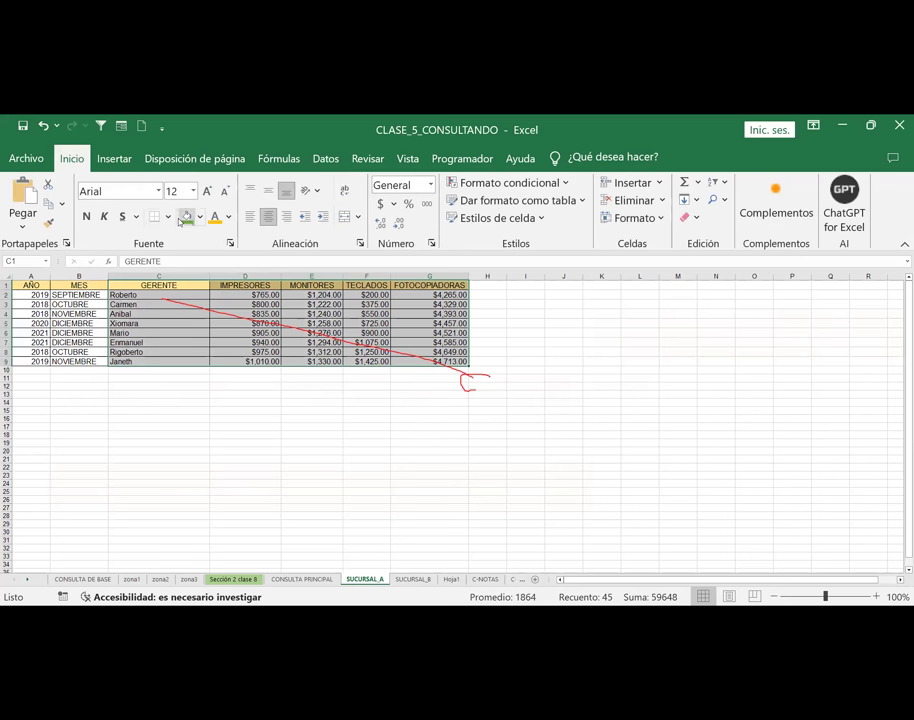
click(186, 219)
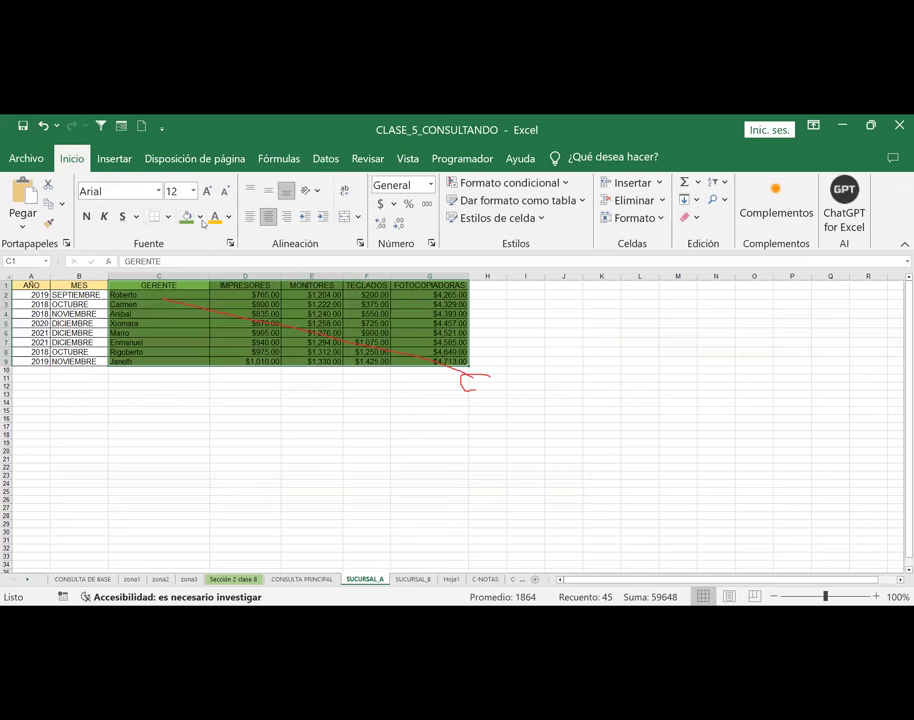
click(200, 217)
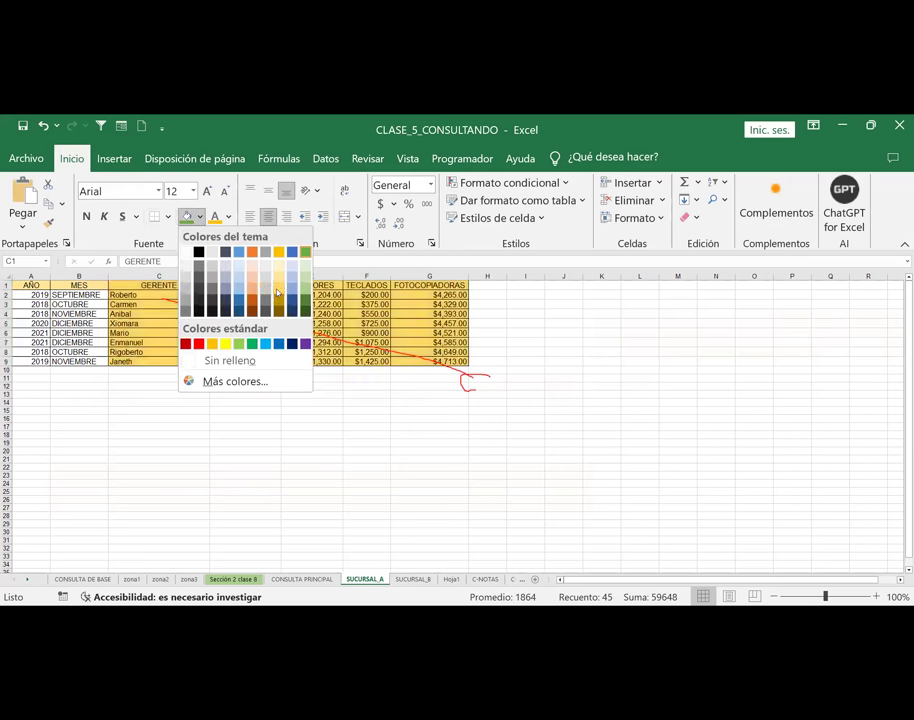
click(278, 301)
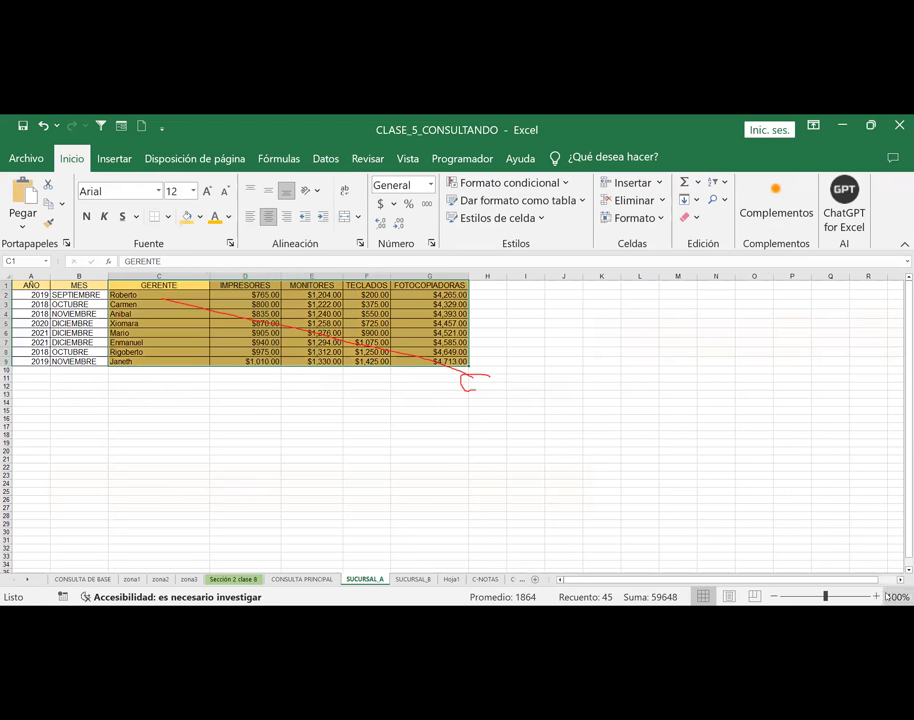
scroll(627, 425, up, 1)
scroll(290, 508, up, 1)
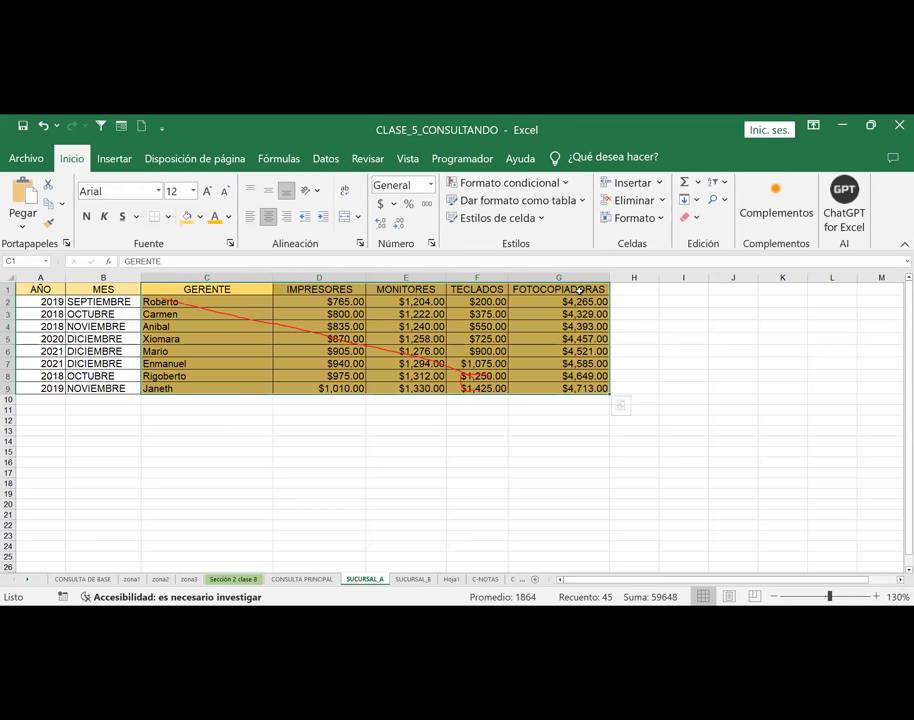
Review C8's formula on CONSULTA PRINCIPAL, then come back to SUCURSAL_A
click(316, 580)
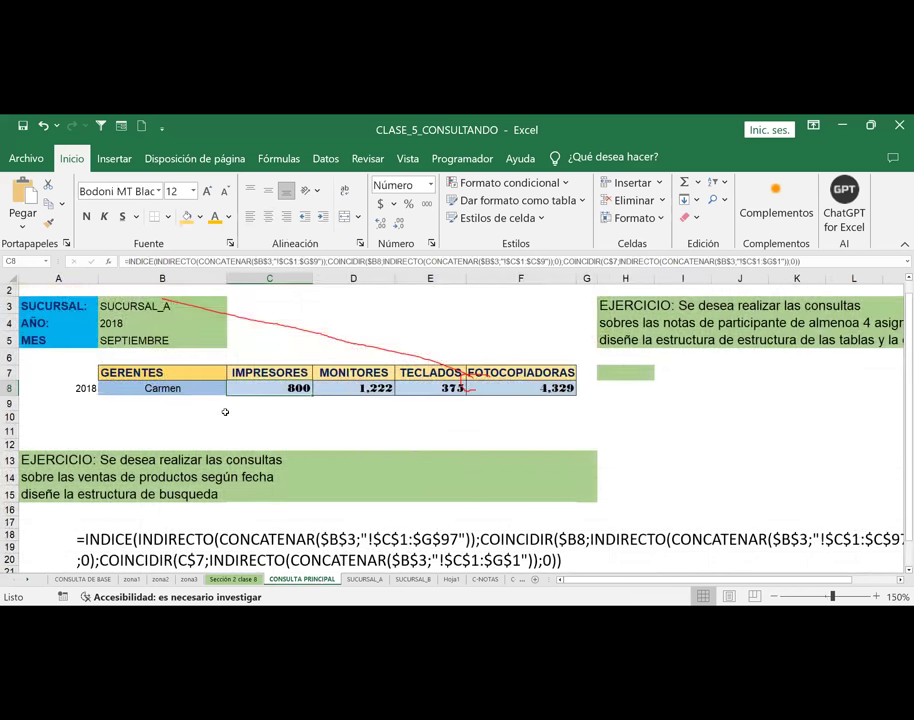
double_click(263, 387)
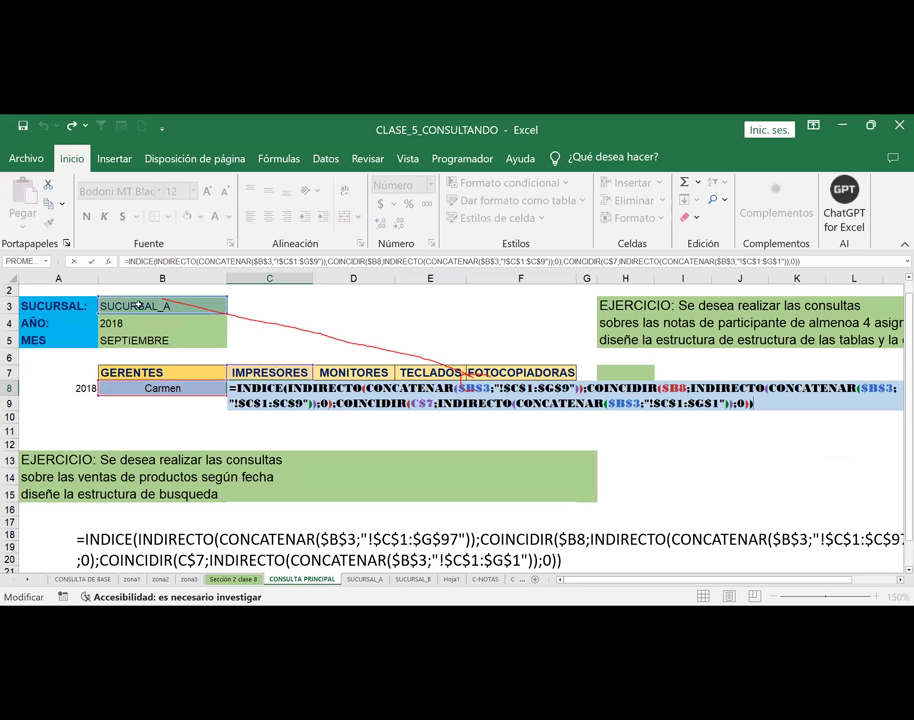
click(362, 580)
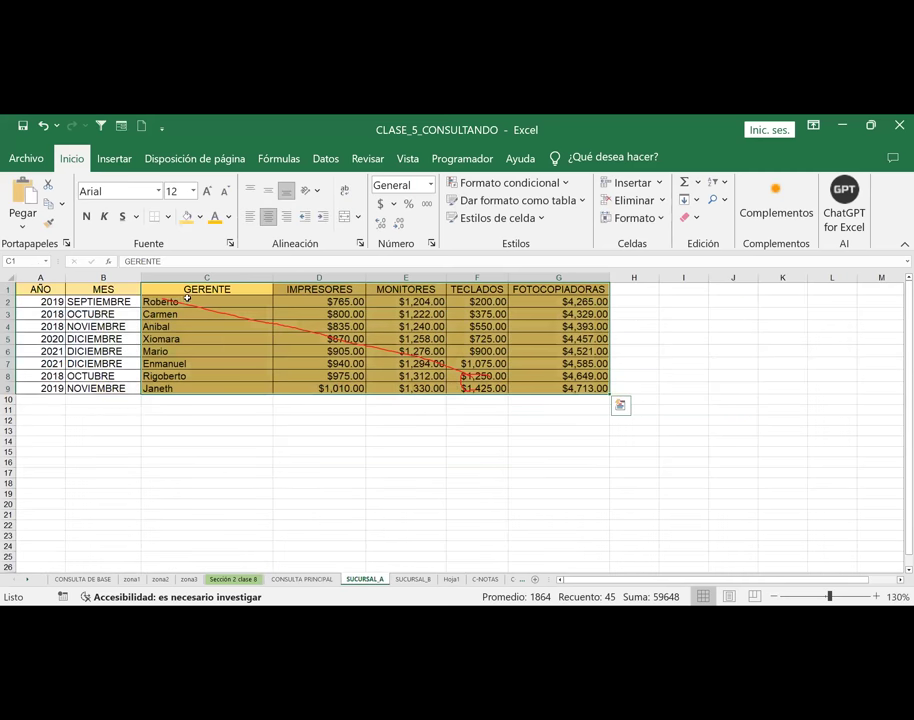
Back on CONSULTA PRINCIPAL, put C8's INDICE/INDIRECTO lookup formula into edit mode
click(333, 580)
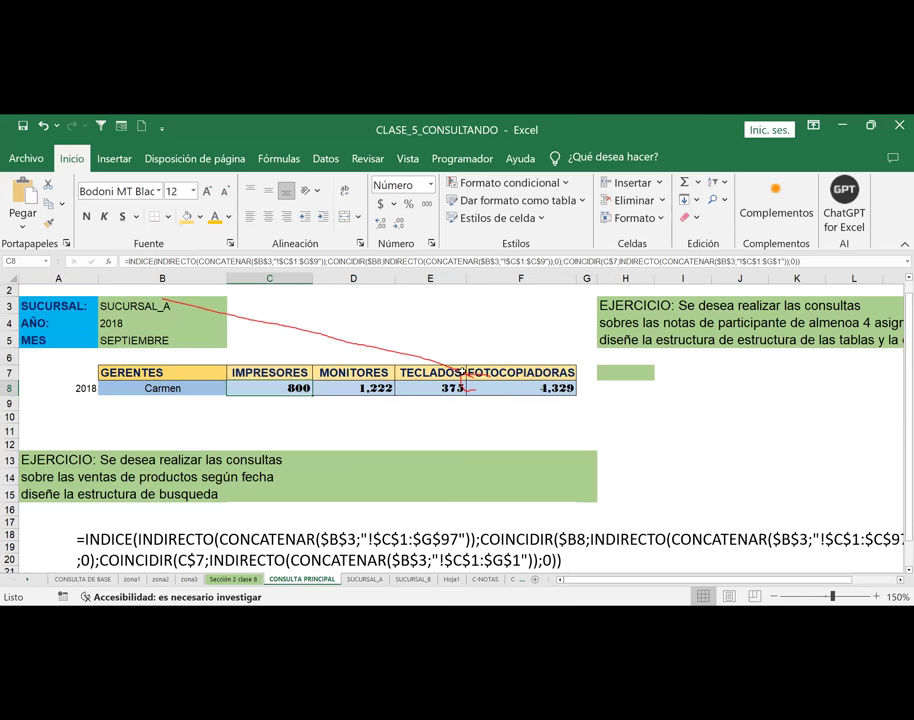
key(F2)
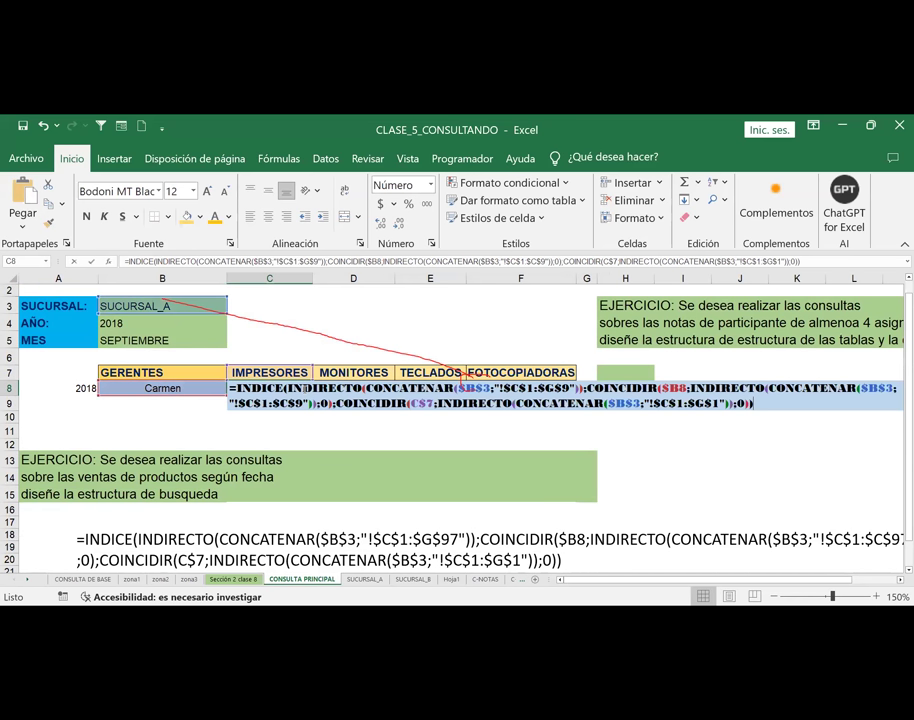
key(F2)
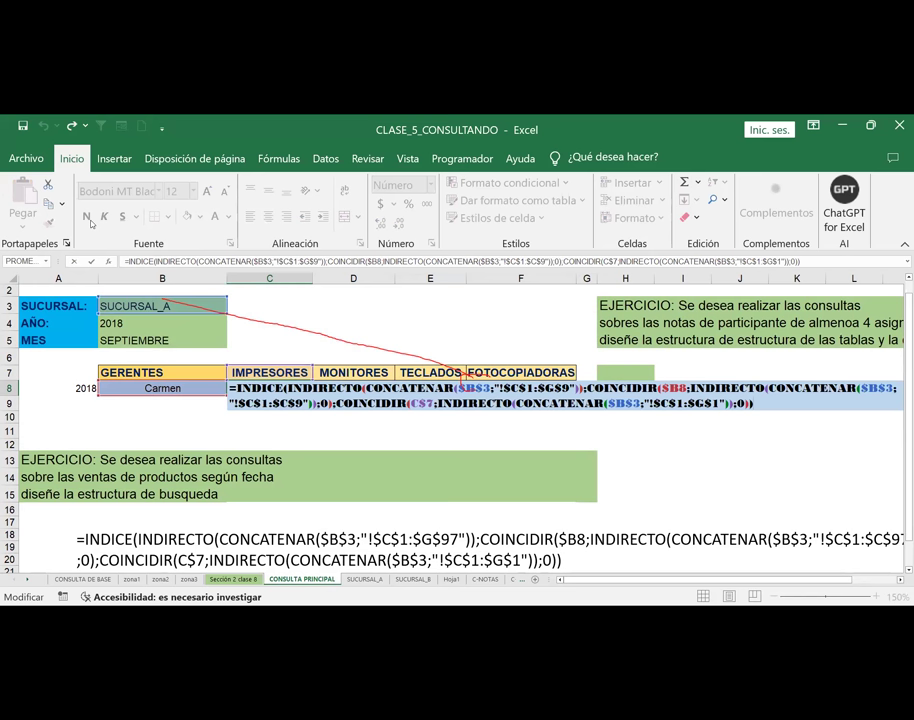
click(147, 390)
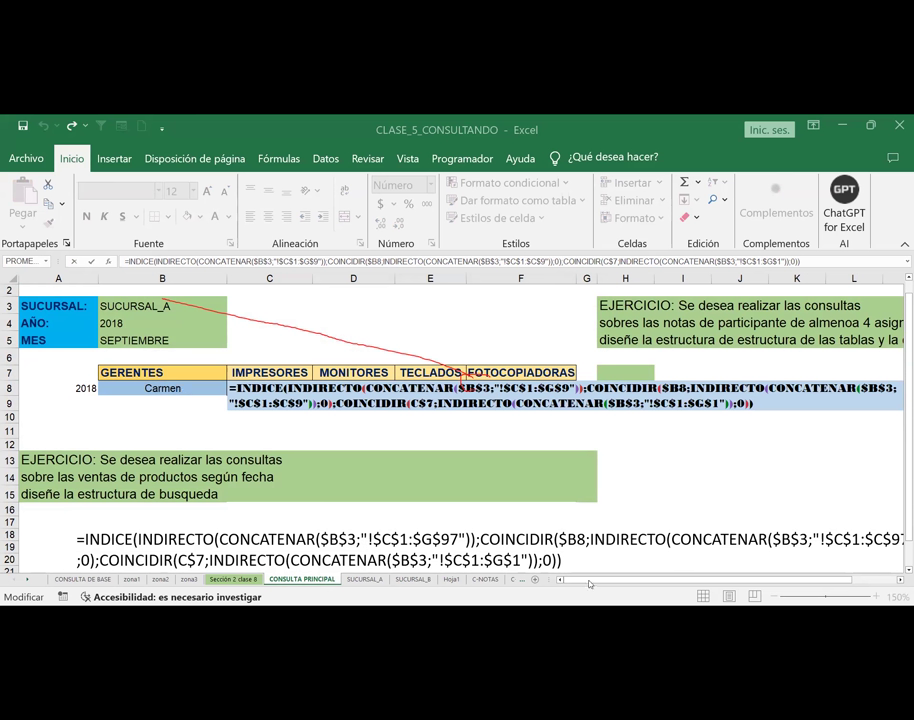
mouse_move(590, 584)
mouse_down()
mouse_move(704, 581)
mouse_move(706, 468)
mouse_up()
scroll(660, 583, right, 1)
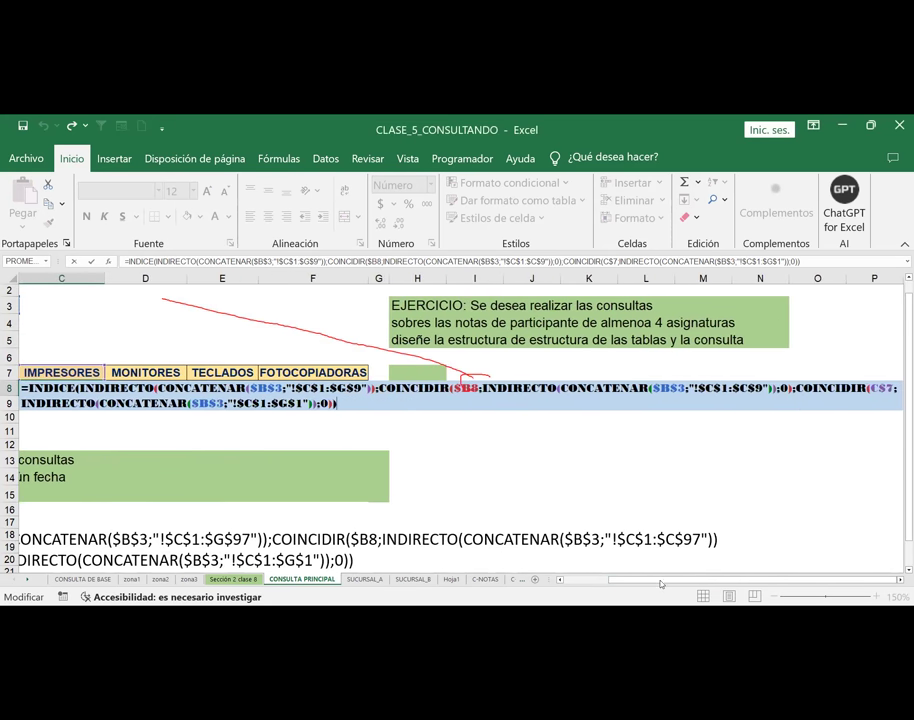
drag(660, 583, 606, 587)
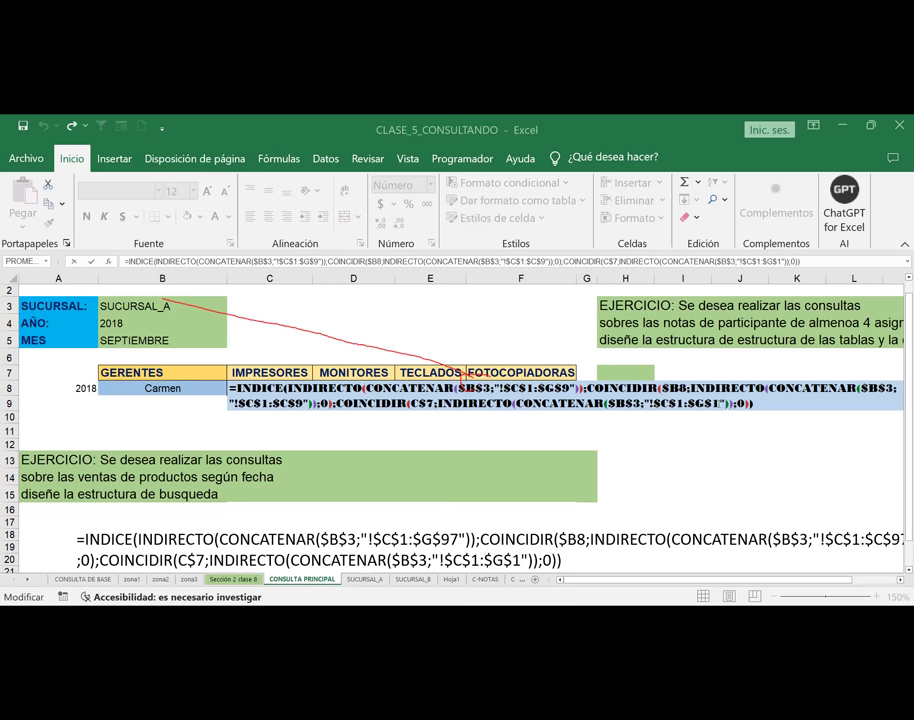
key(F2)
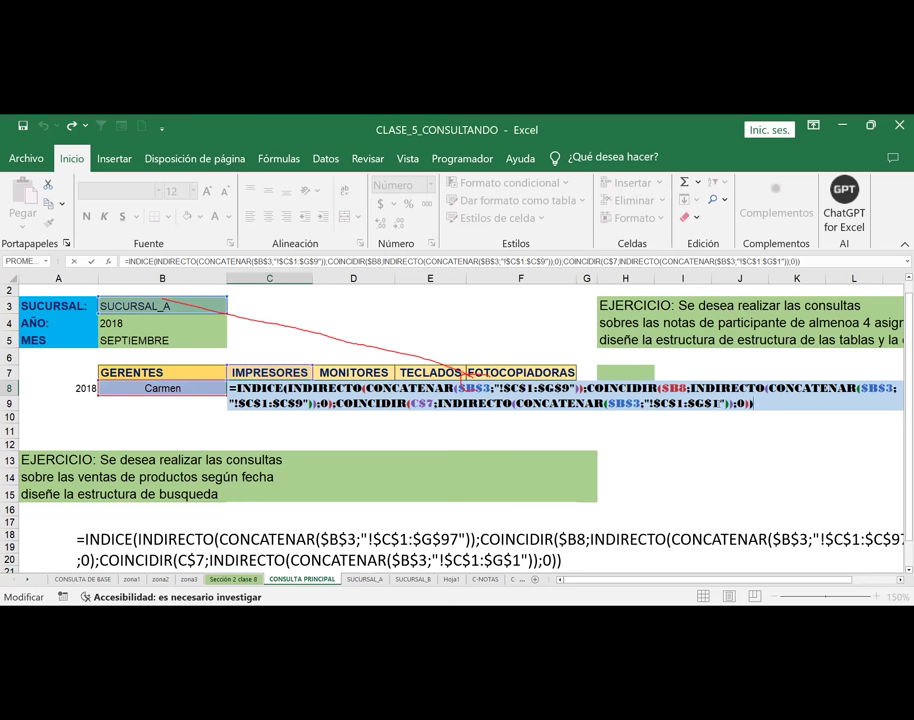
Retype the closing parentheses and change C8's header range to !$C$1:$G$9, giving #N/D
key(BackSpace)
key(BackSpace)
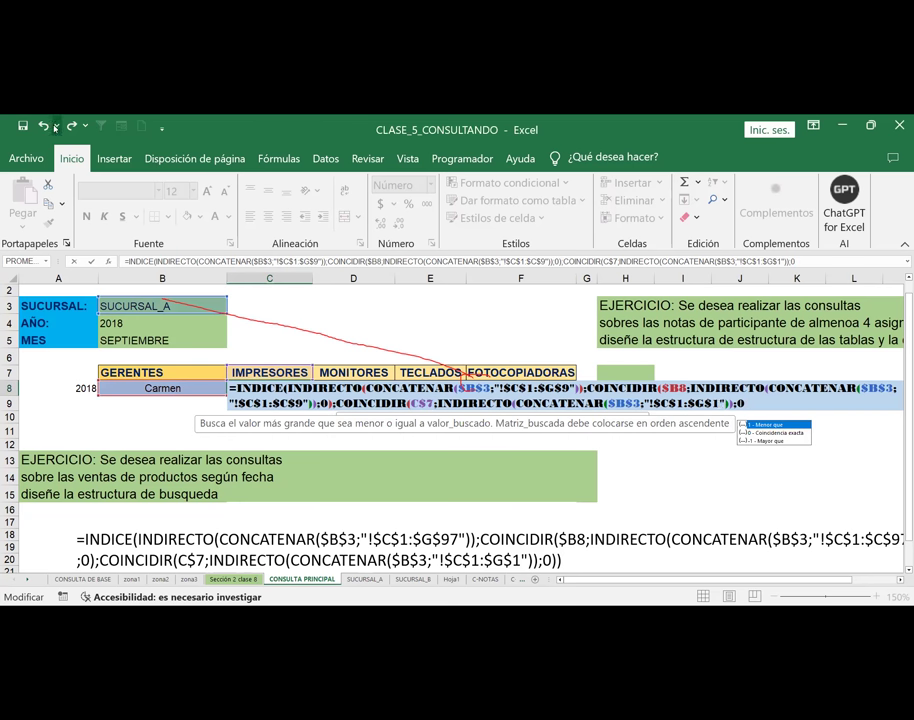
text()))
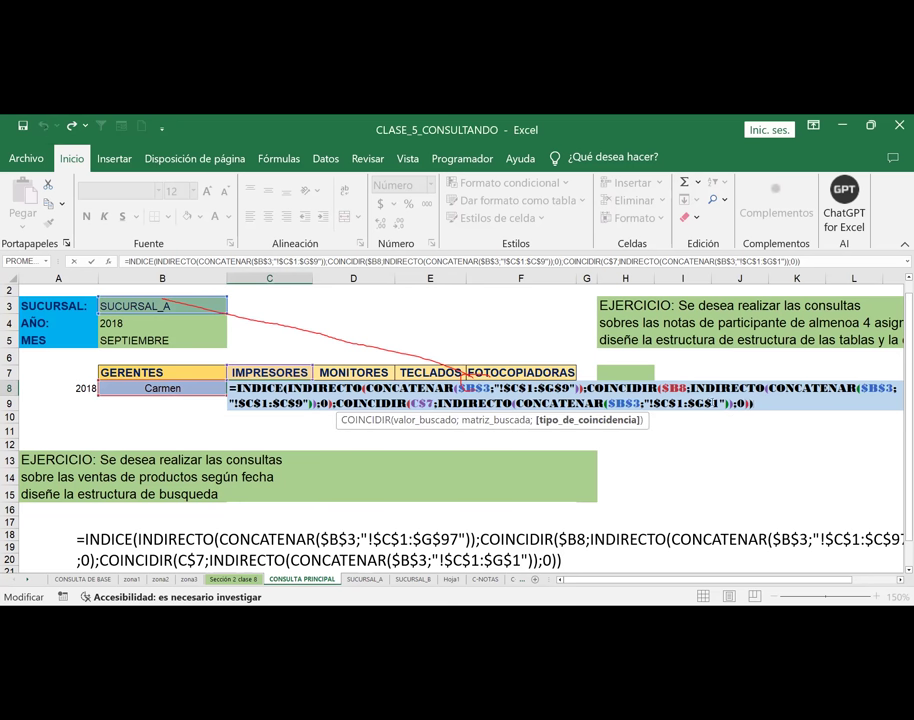
click(719, 408)
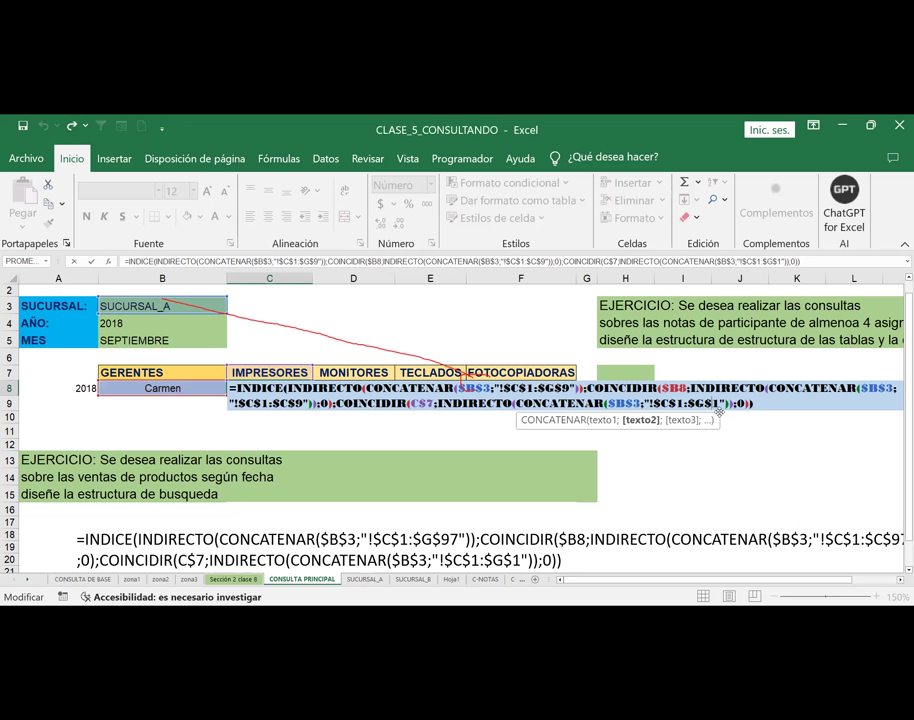
key(BackSpace)
text(9)
key(Return)
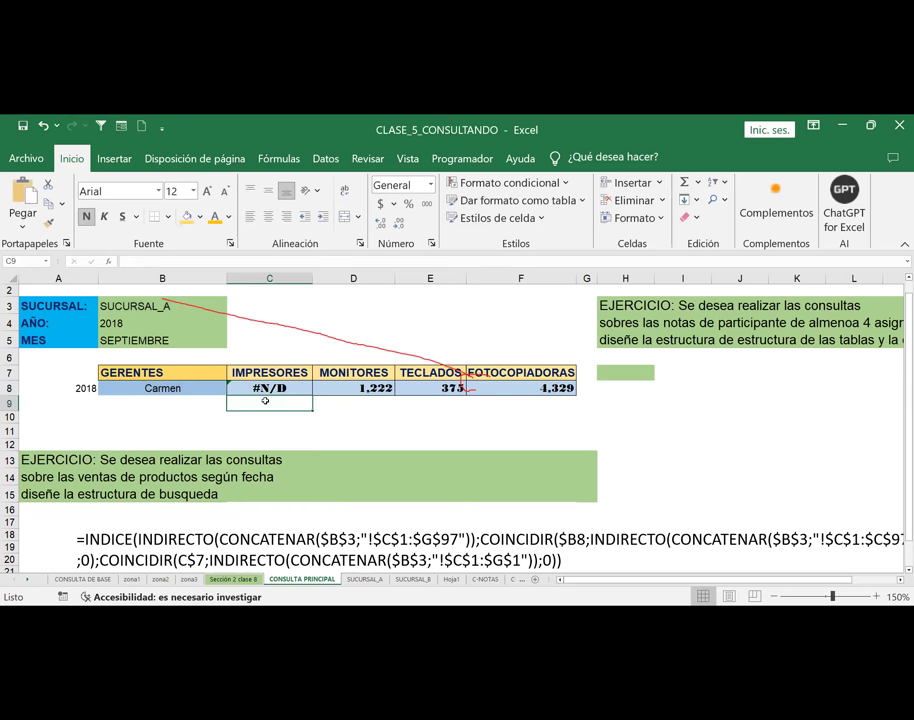
click(269, 389)
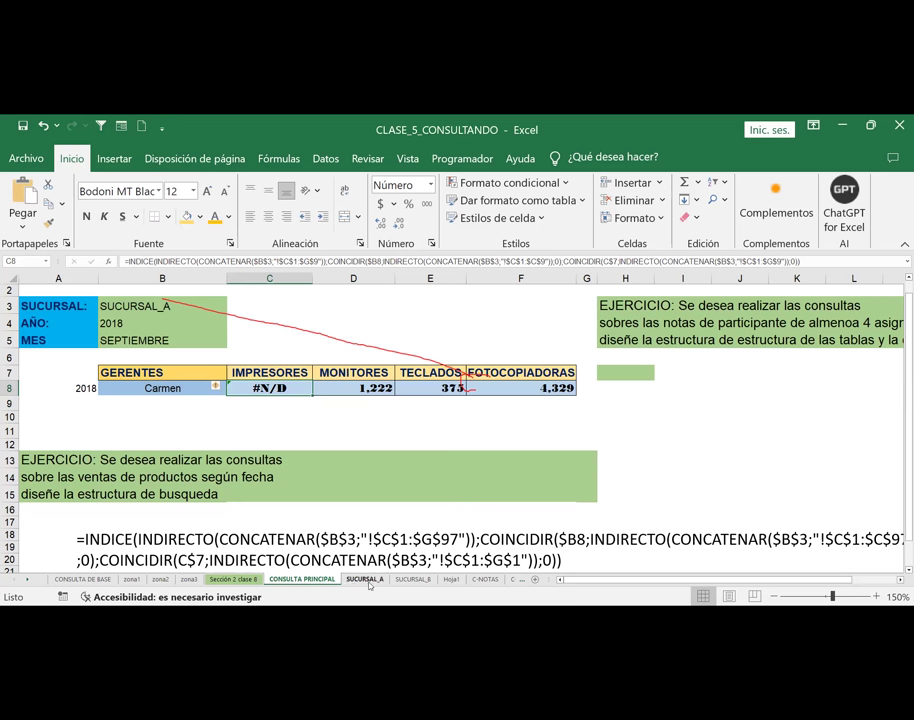
Check Carmen's $800 IMPRESORES sale on SUCURSAL_A, then reopen C8's formula
click(366, 579)
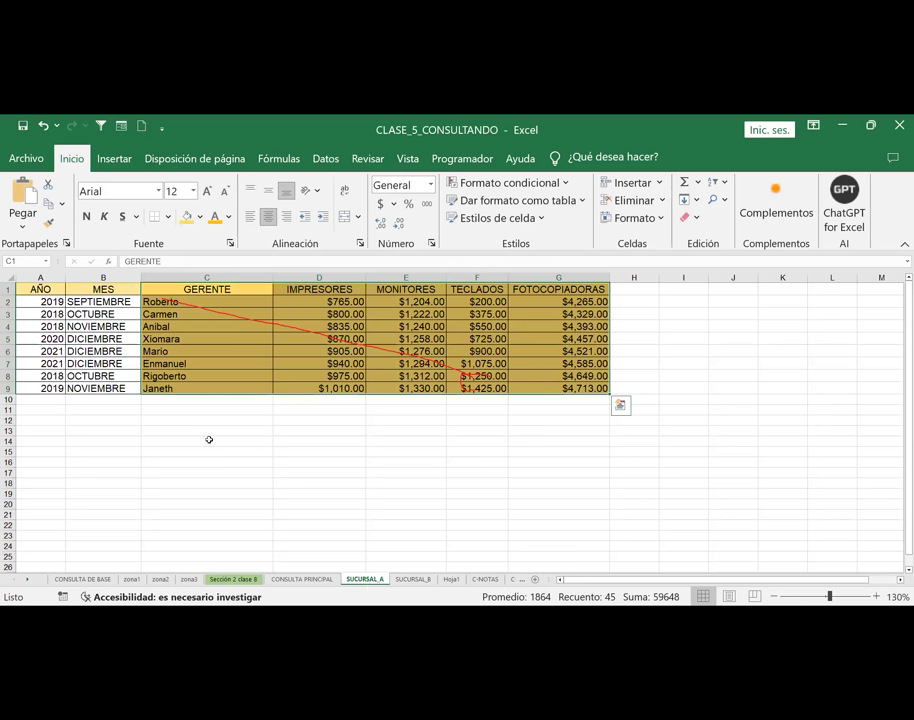
click(191, 316)
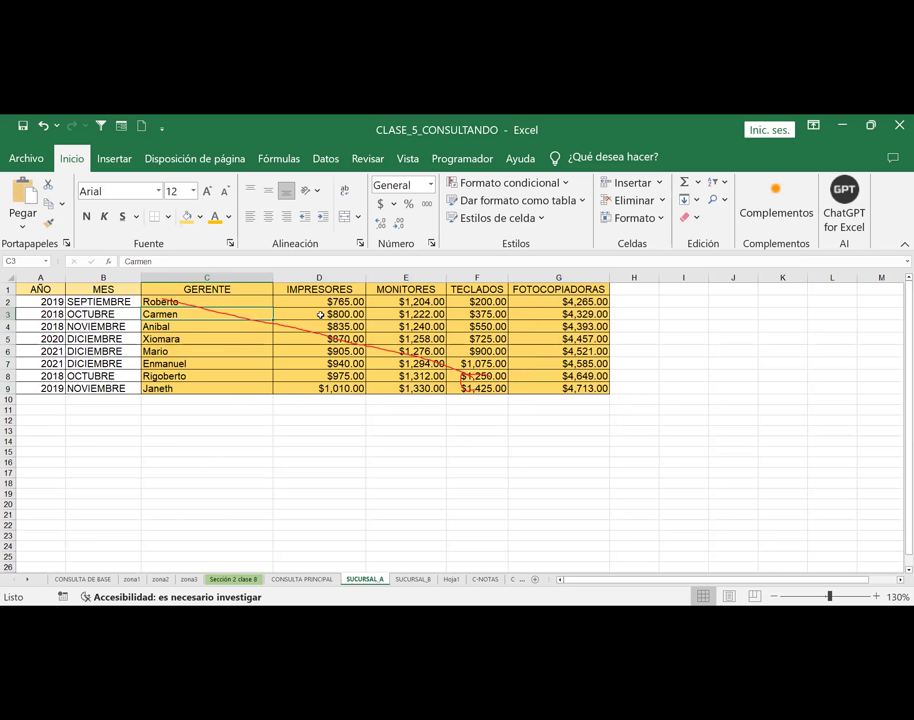
click(305, 580)
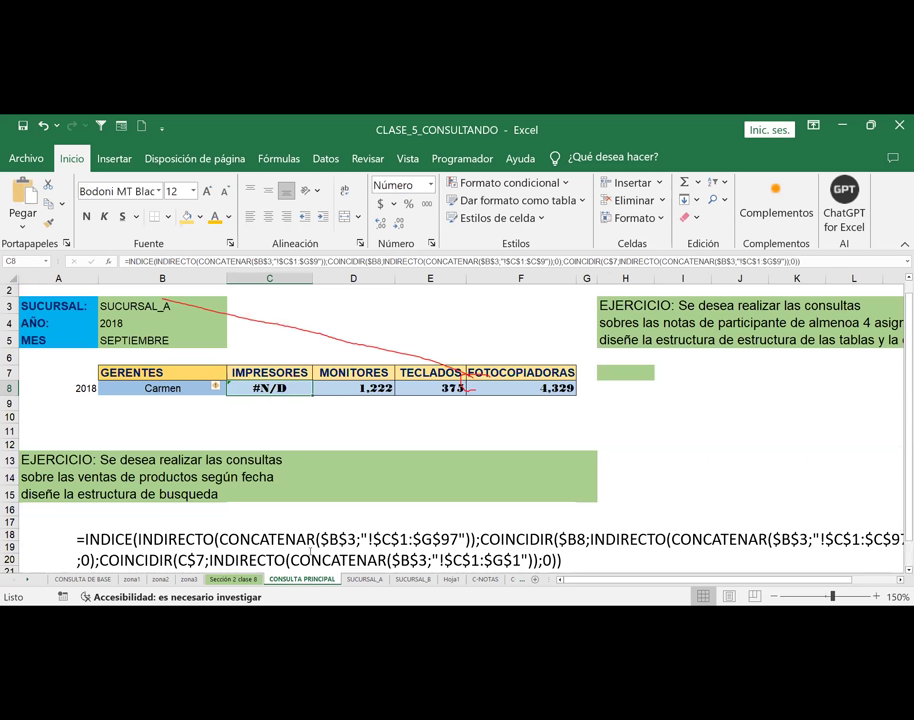
click(362, 580)
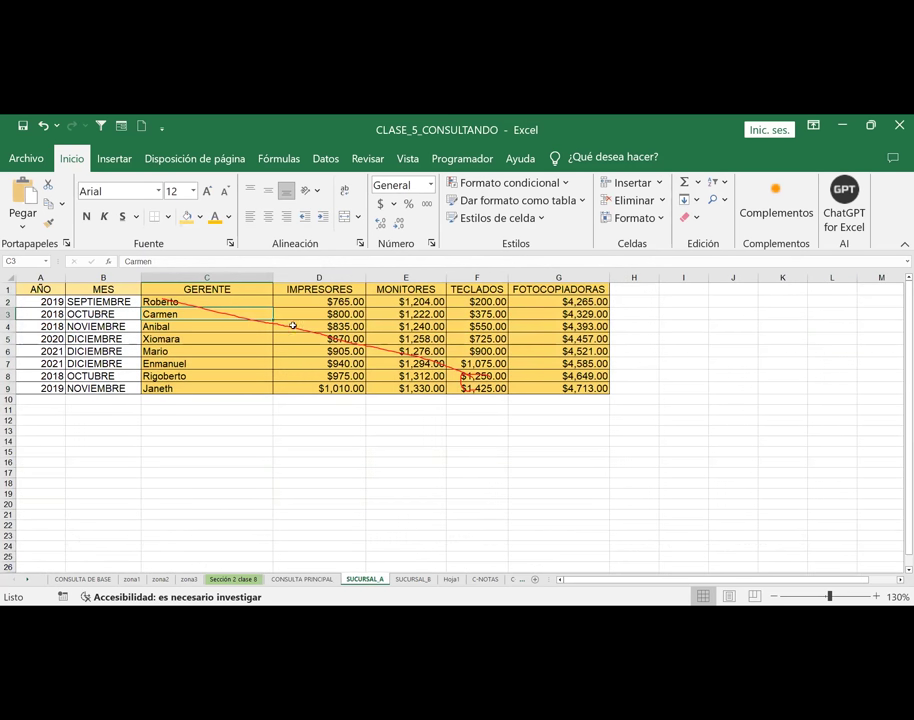
click(339, 313)
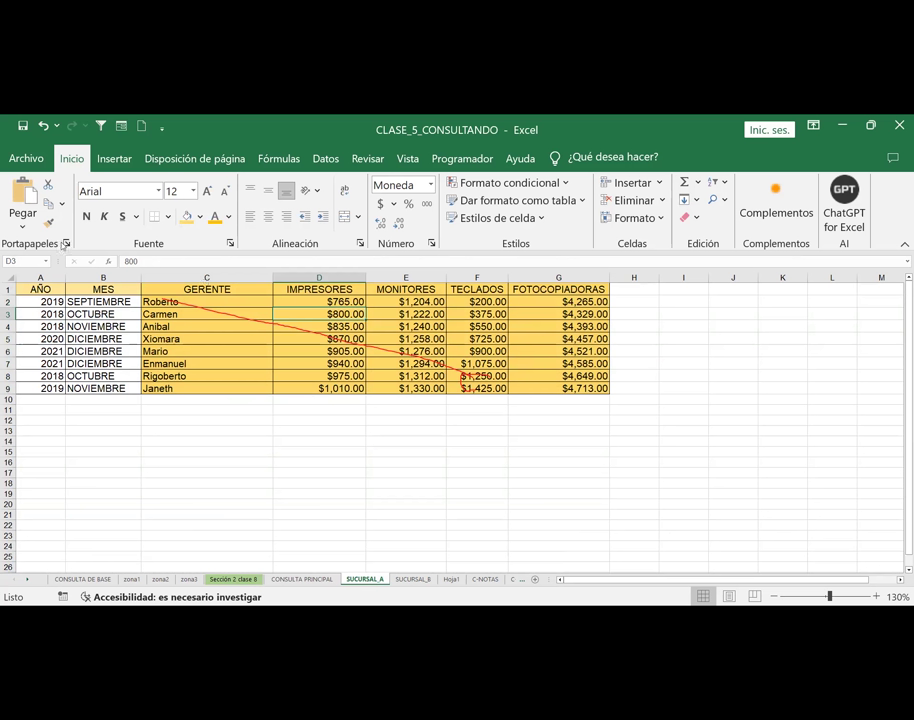
click(302, 578)
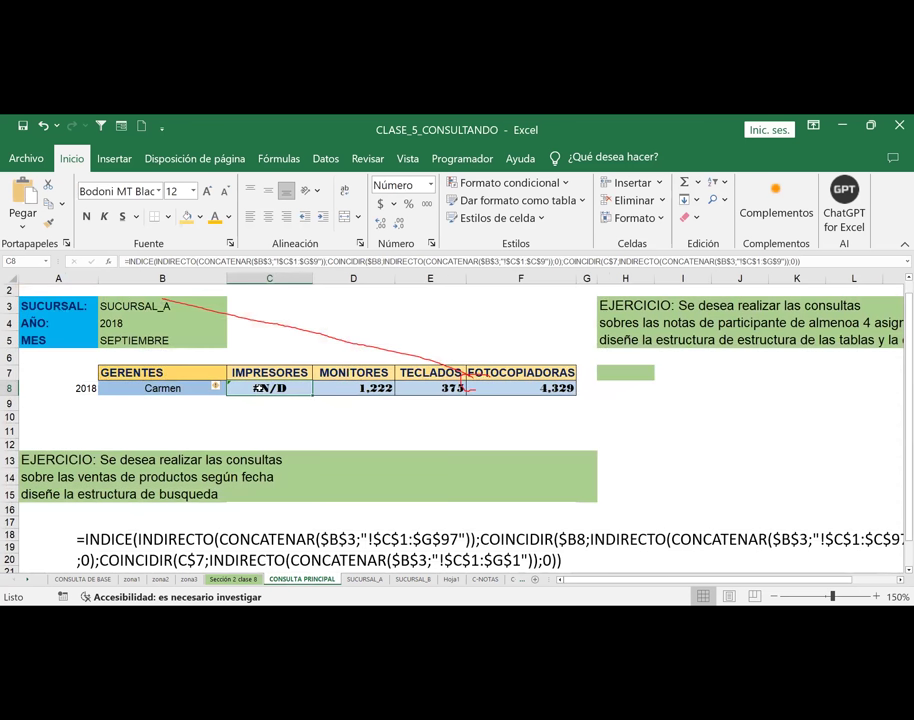
double_click(258, 388)
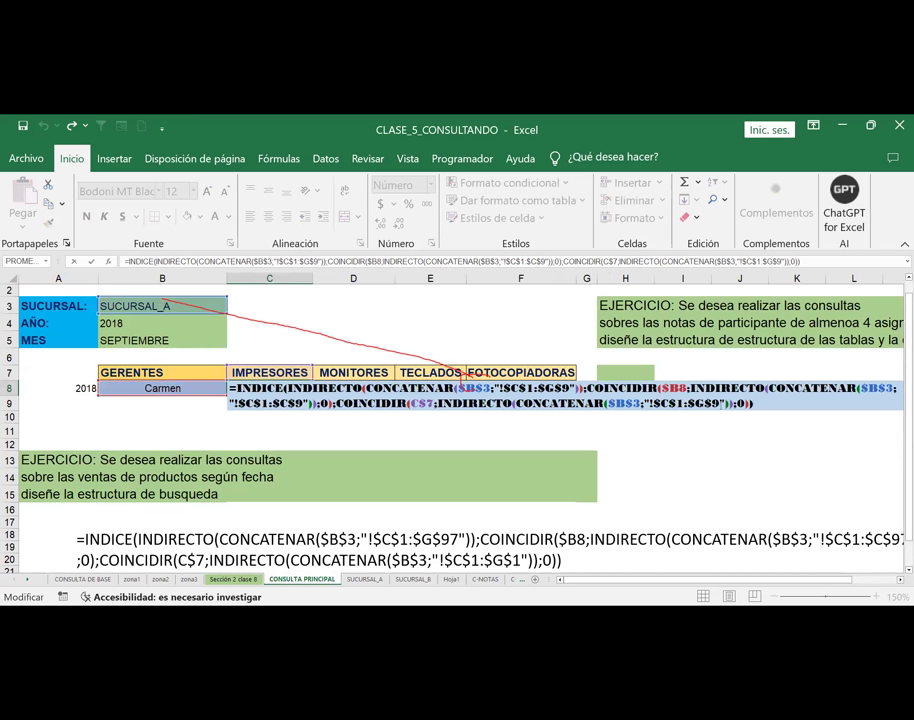
Change $G$9 back to $G$1 in C8's last CONCATENAR range, then select B8
click(475, 388)
key(BackSpace)
text(1)
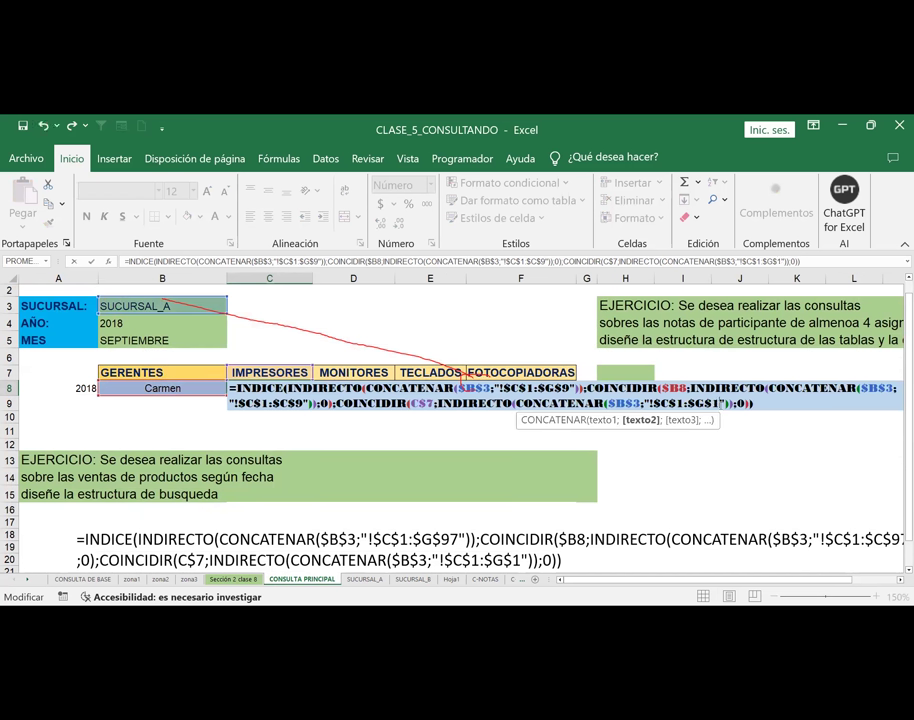
key(Return)
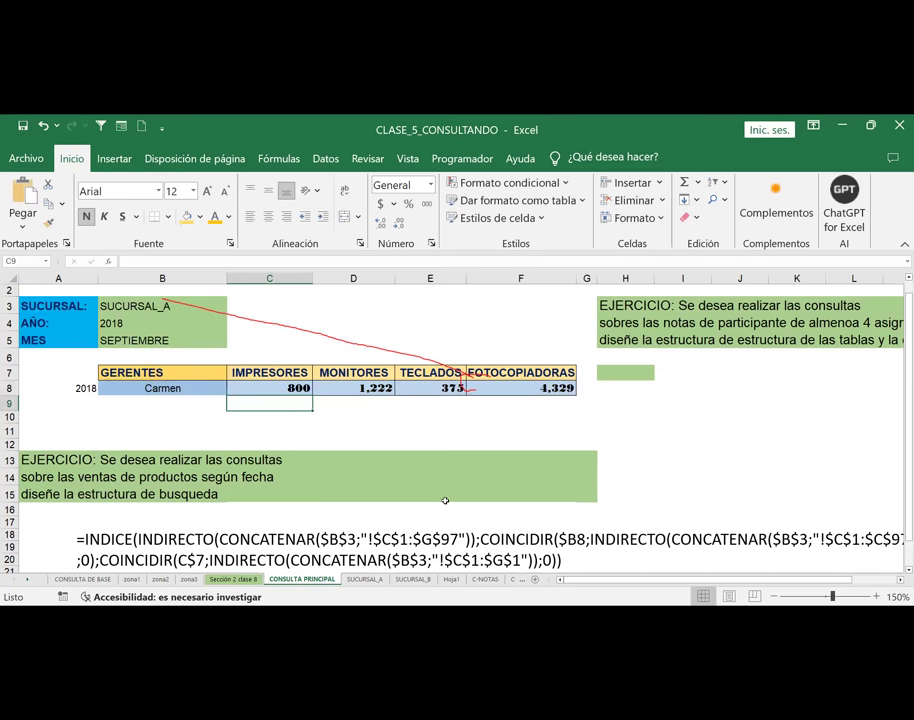
click(172, 389)
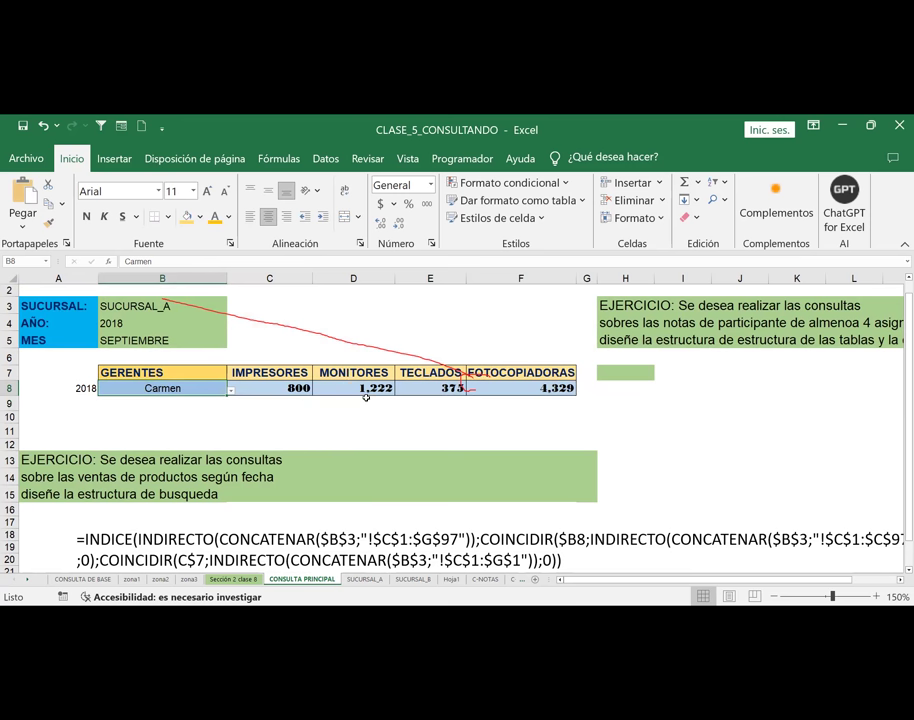
click(365, 579)
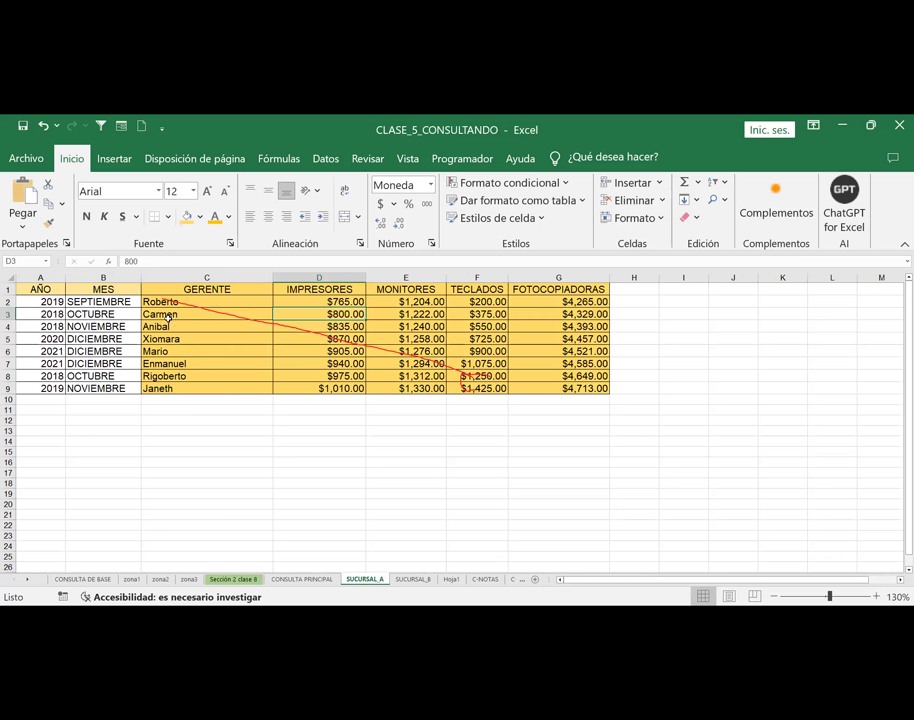
click(413, 314)
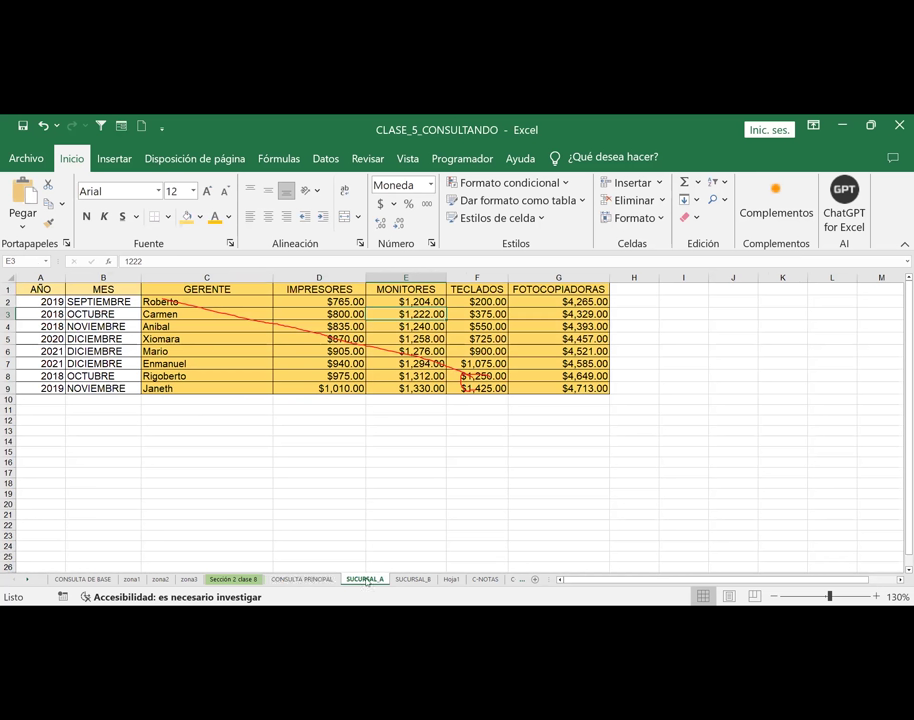
click(302, 579)
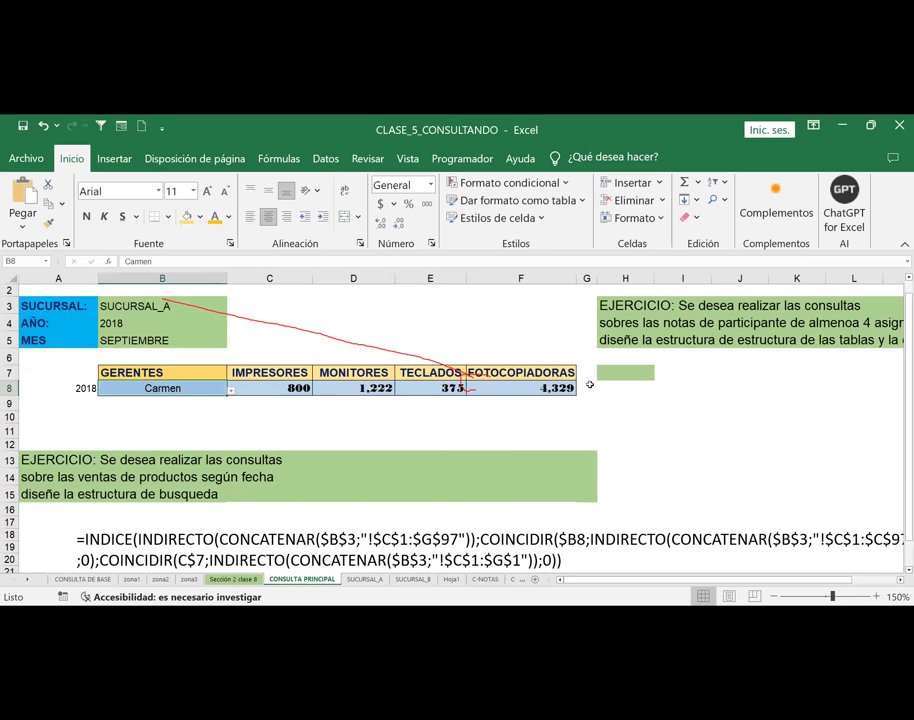
click(365, 579)
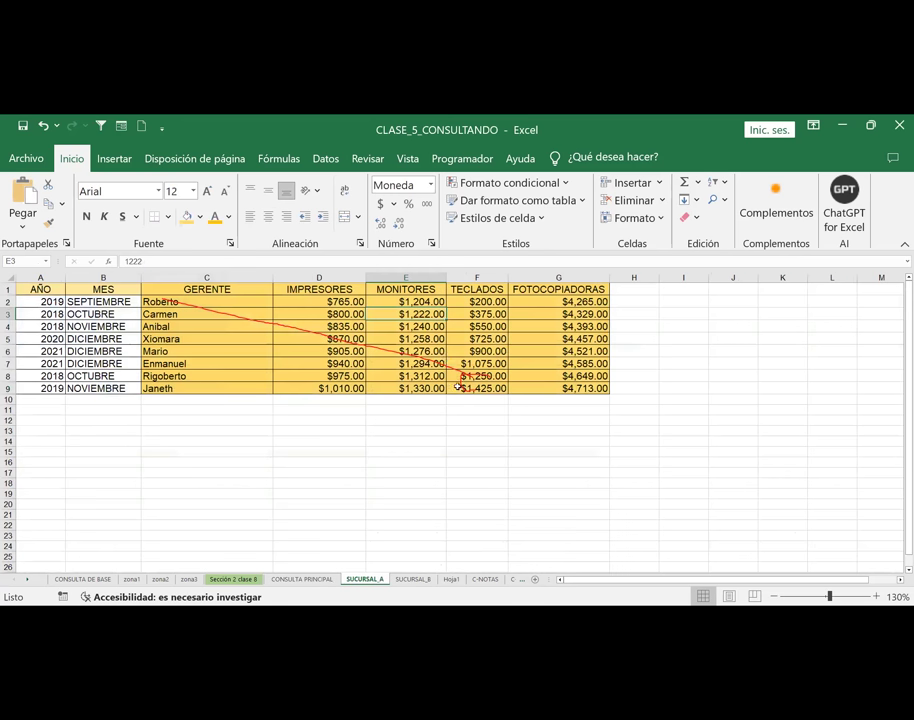
click(488, 315)
key(Right)
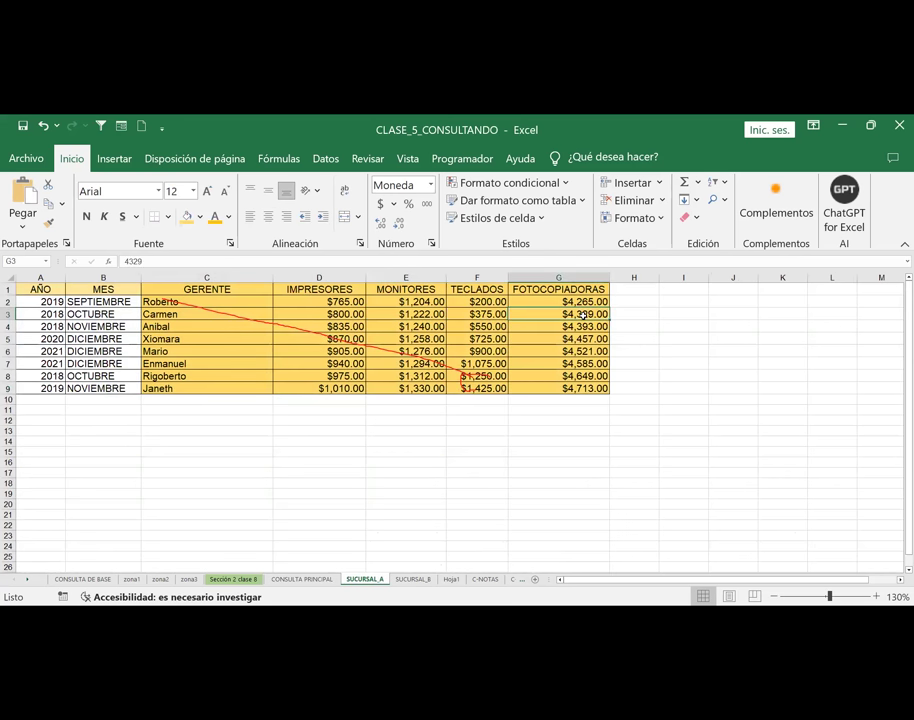
click(299, 580)
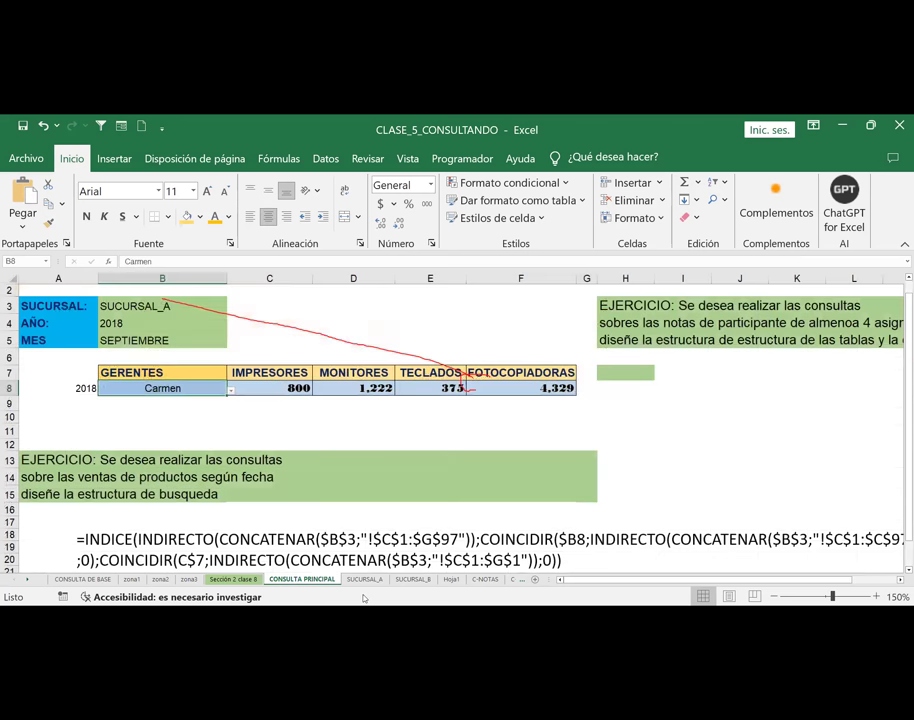
click(148, 306)
Set the query year in B4 to 2020 and the manager in B8 to Anibal
click(120, 323)
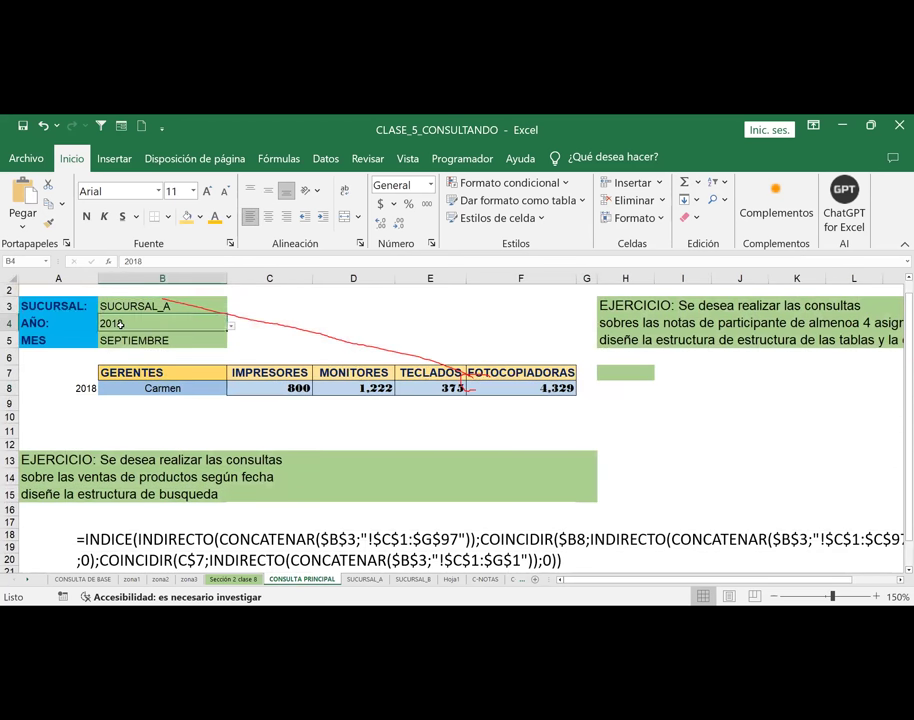
click(231, 326)
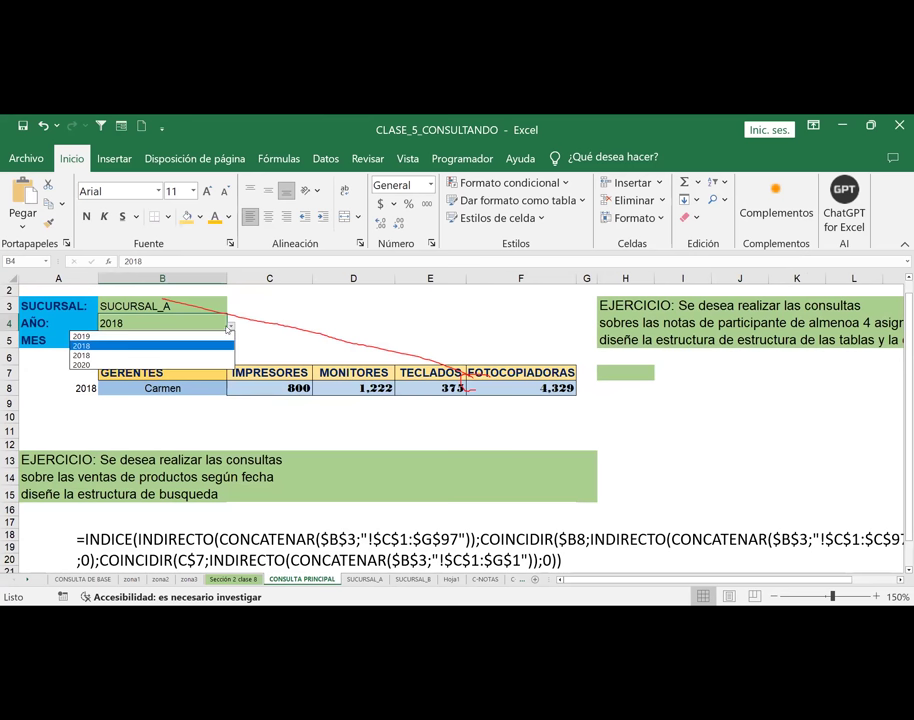
click(104, 363)
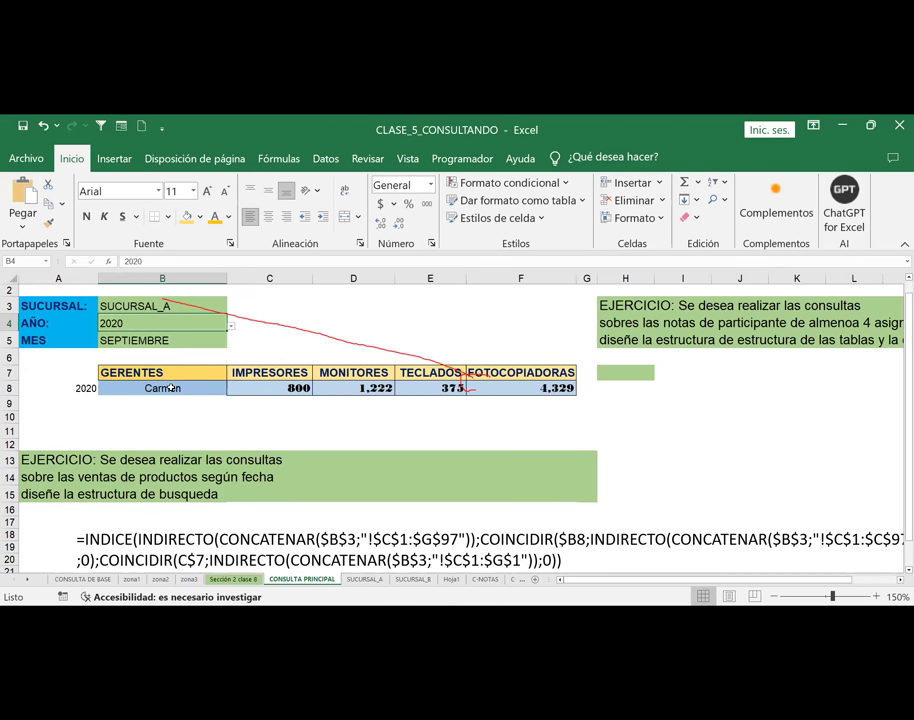
click(226, 389)
click(231, 392)
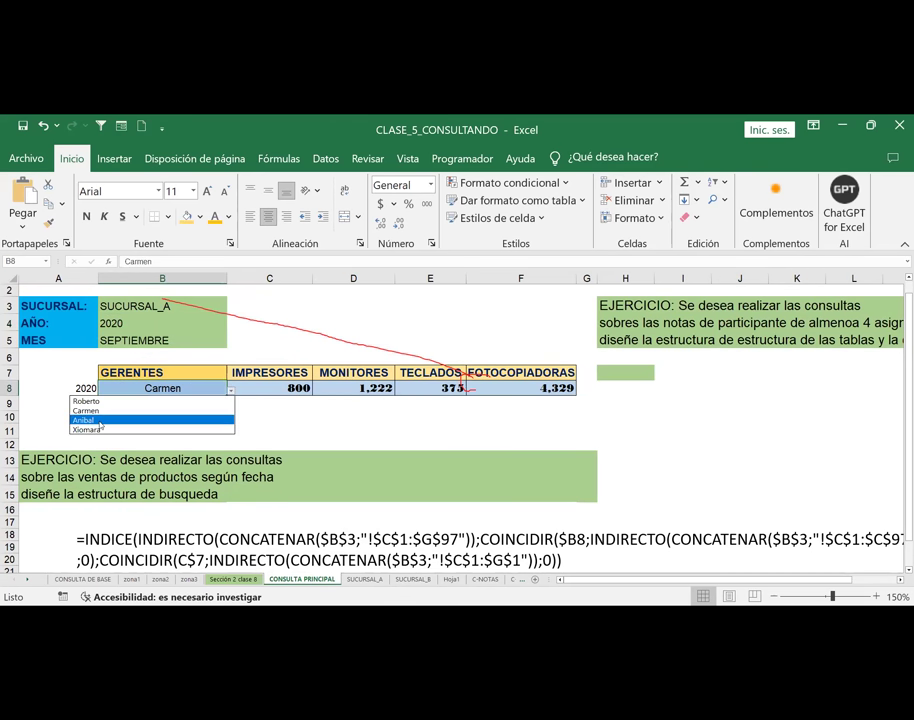
click(98, 420)
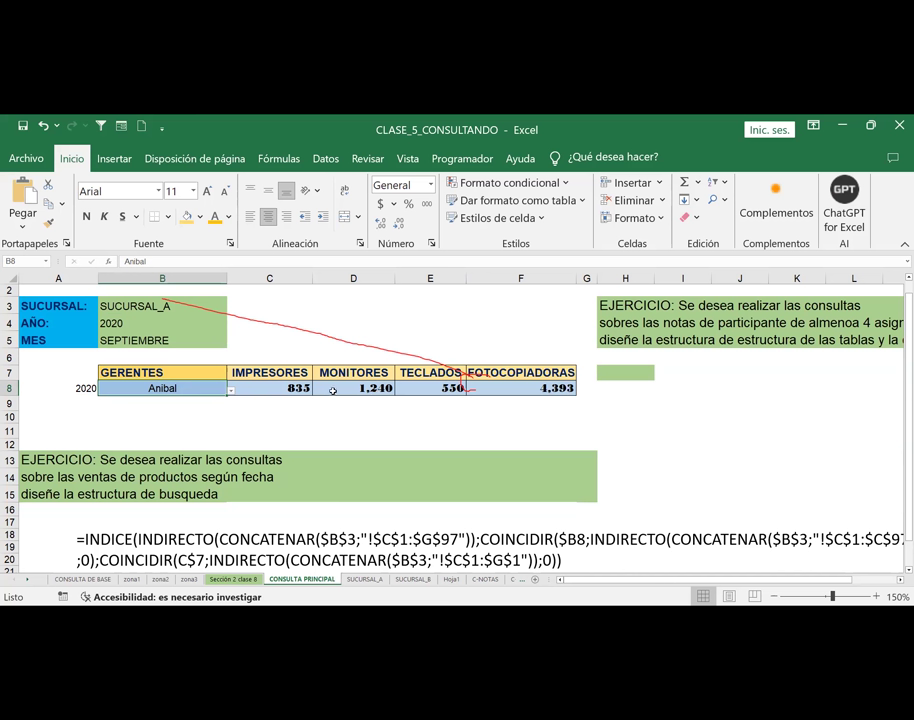
Verify Anibal's figures on SUCURSAL_A, then switch the B3 branch to SUCURSAL_B
click(370, 579)
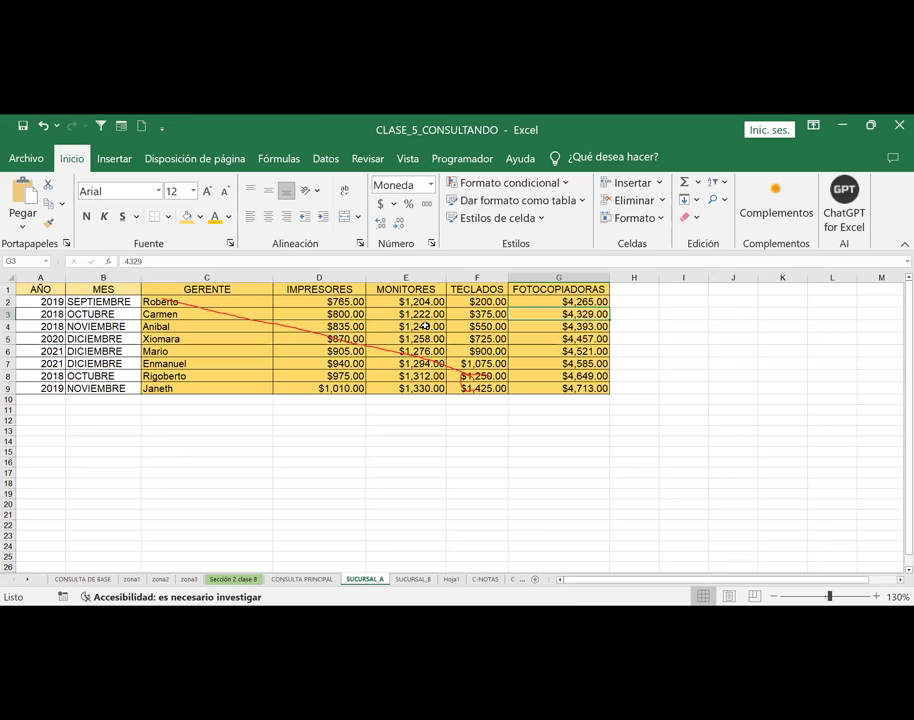
click(302, 579)
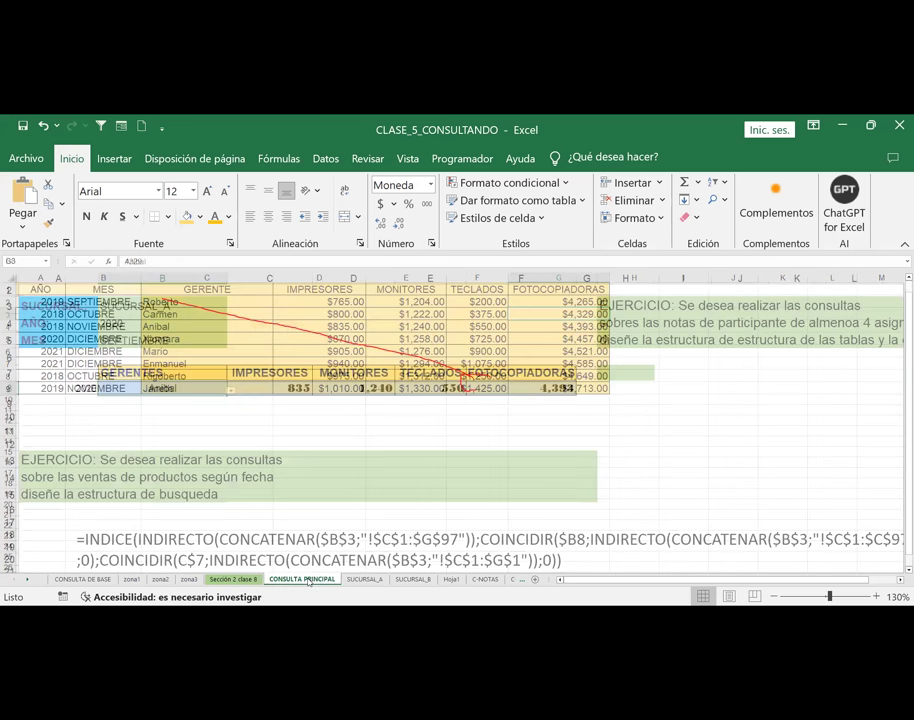
click(152, 309)
click(231, 309)
click(140, 327)
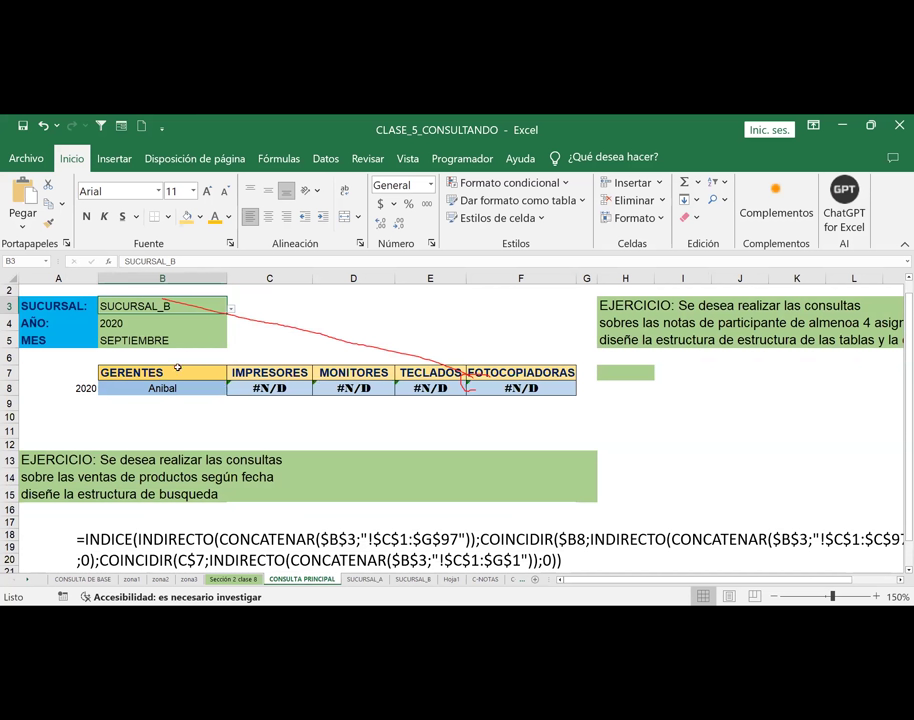
Try managers Xiomara, Carmen and Roberto from the B8 dropdown
click(156, 389)
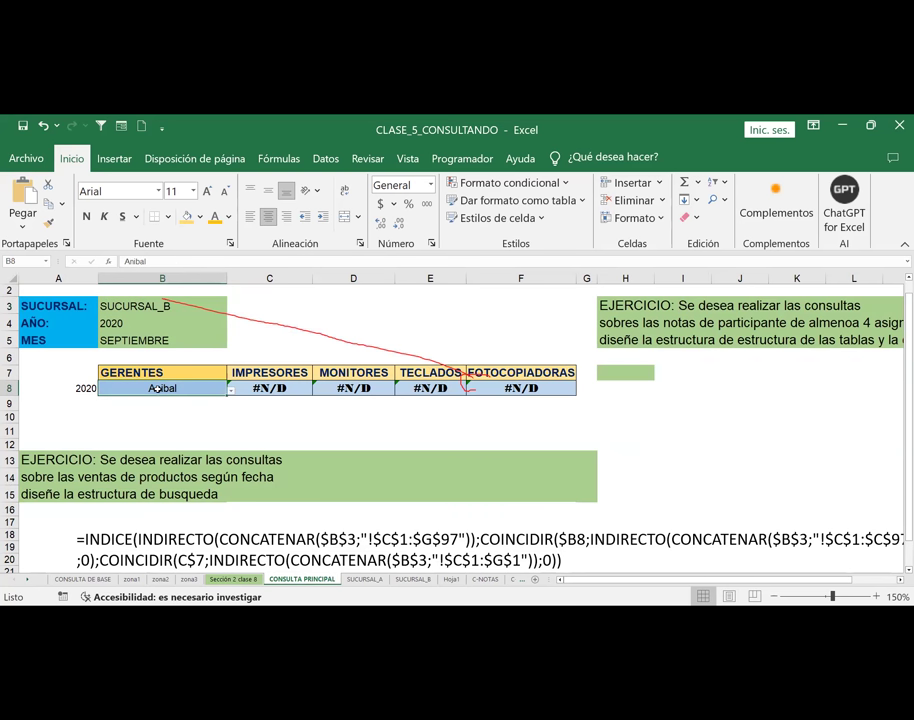
click(229, 391)
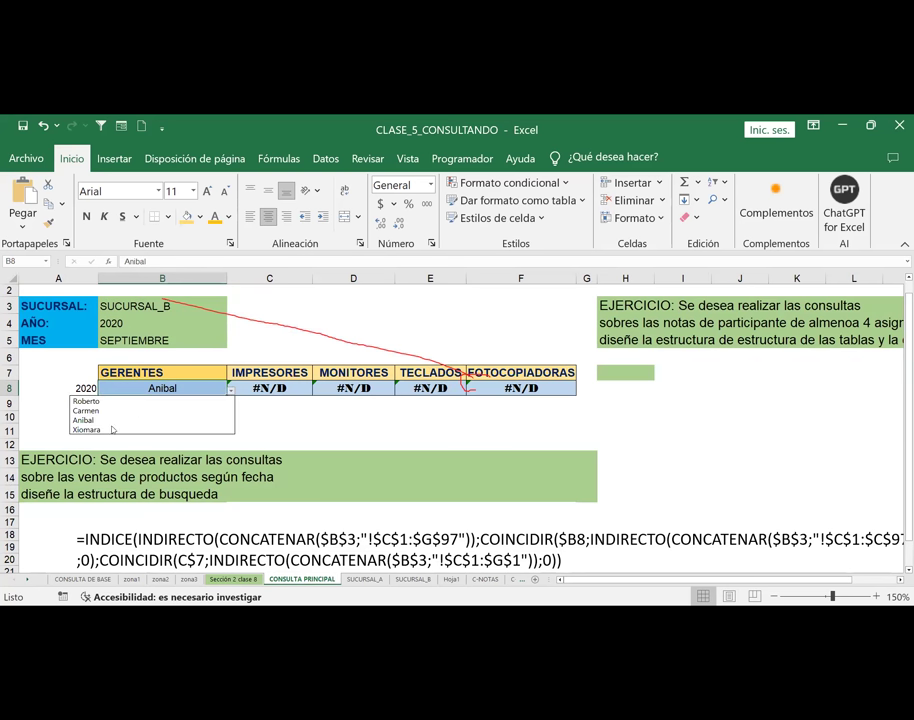
click(198, 429)
click(229, 391)
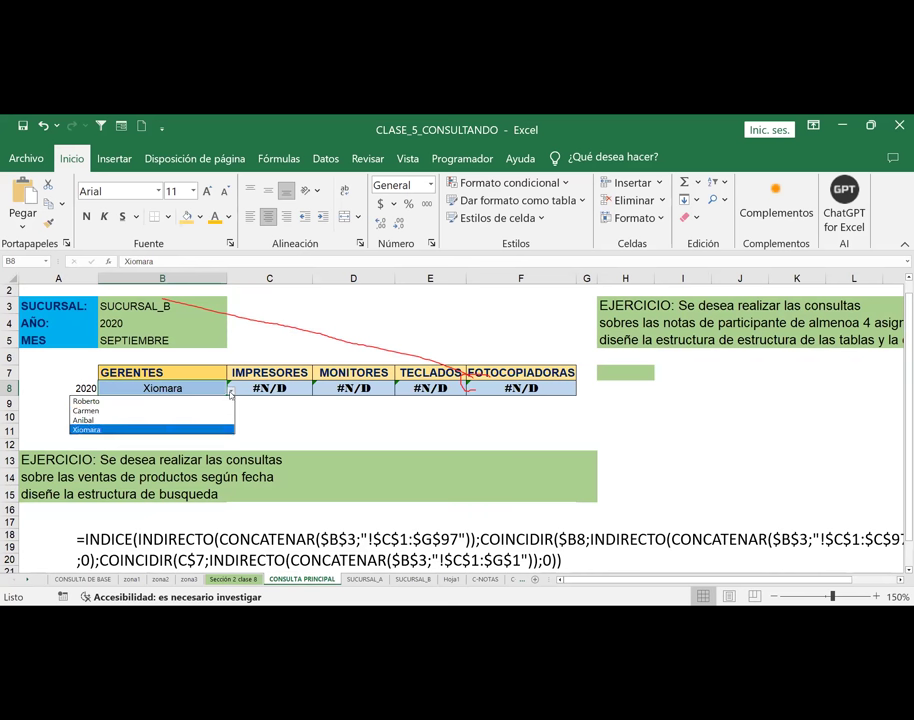
click(120, 409)
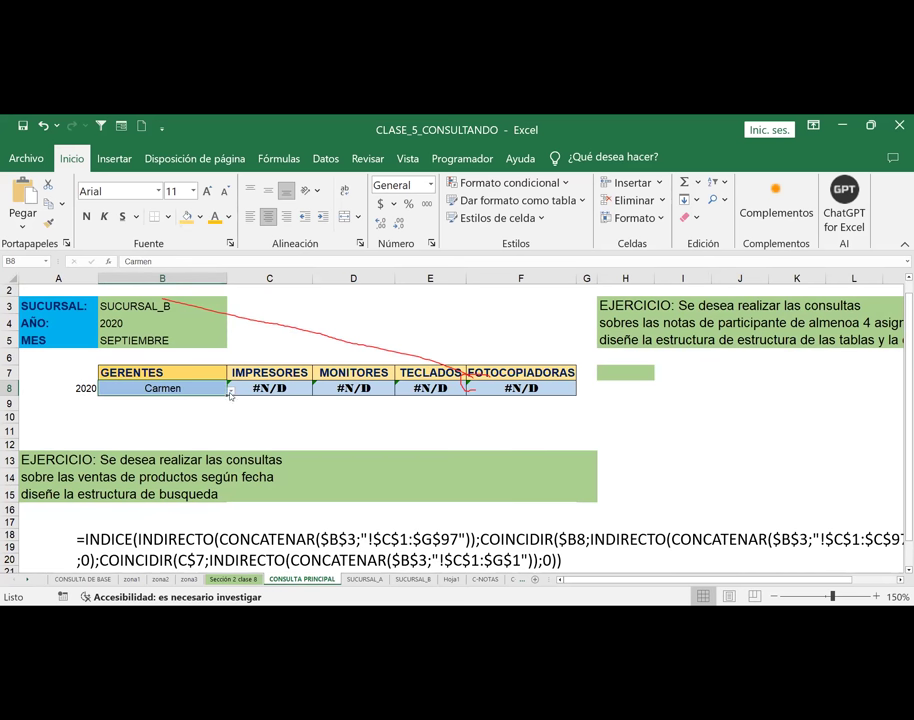
click(231, 391)
click(200, 401)
Switch the year to 2018 then 2019, cycling managers Carmen, Anibal and Xiomara
click(204, 323)
click(232, 328)
key(Up)
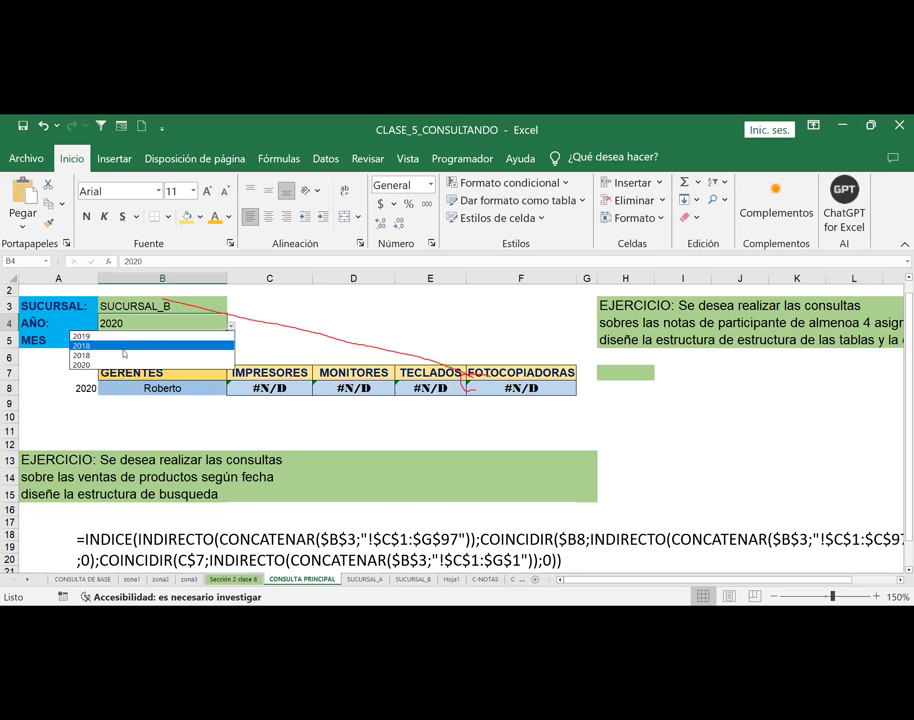
key(Return)
click(231, 326)
click(215, 349)
click(223, 394)
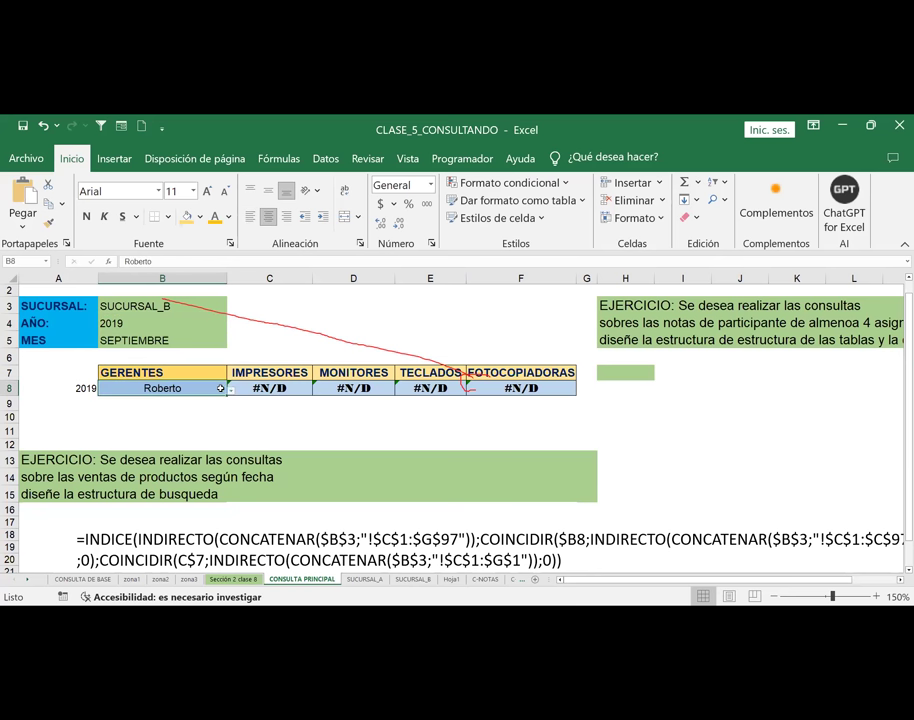
click(231, 389)
click(156, 408)
click(231, 389)
click(128, 418)
click(231, 389)
click(116, 427)
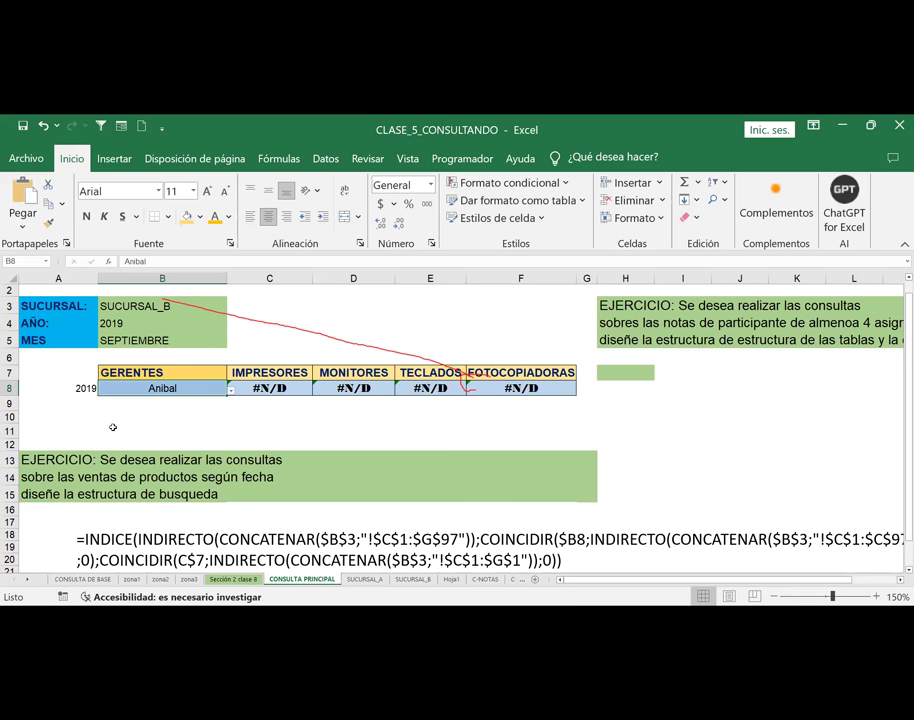
Set the year back to 2020, finish on manager Anibal, and open the SUCURSAL_B sheet
click(150, 323)
click(231, 328)
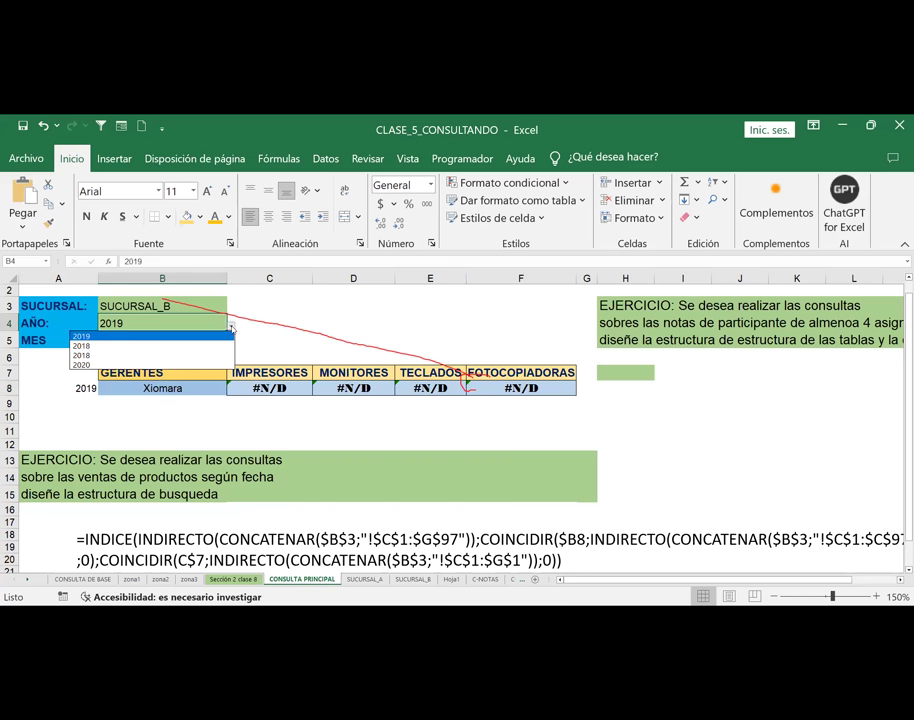
click(130, 364)
click(195, 389)
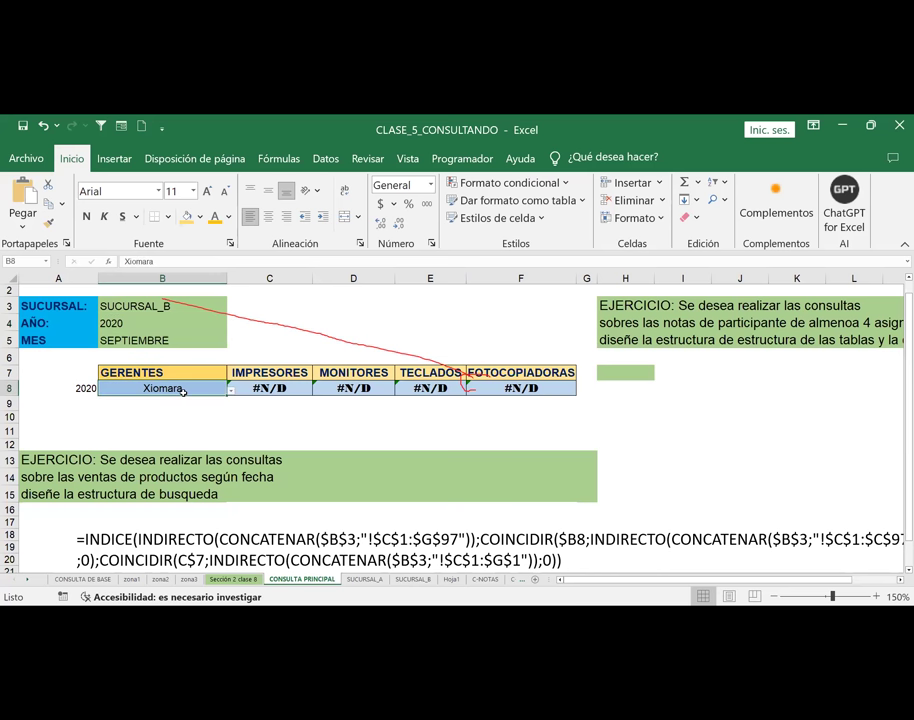
click(231, 390)
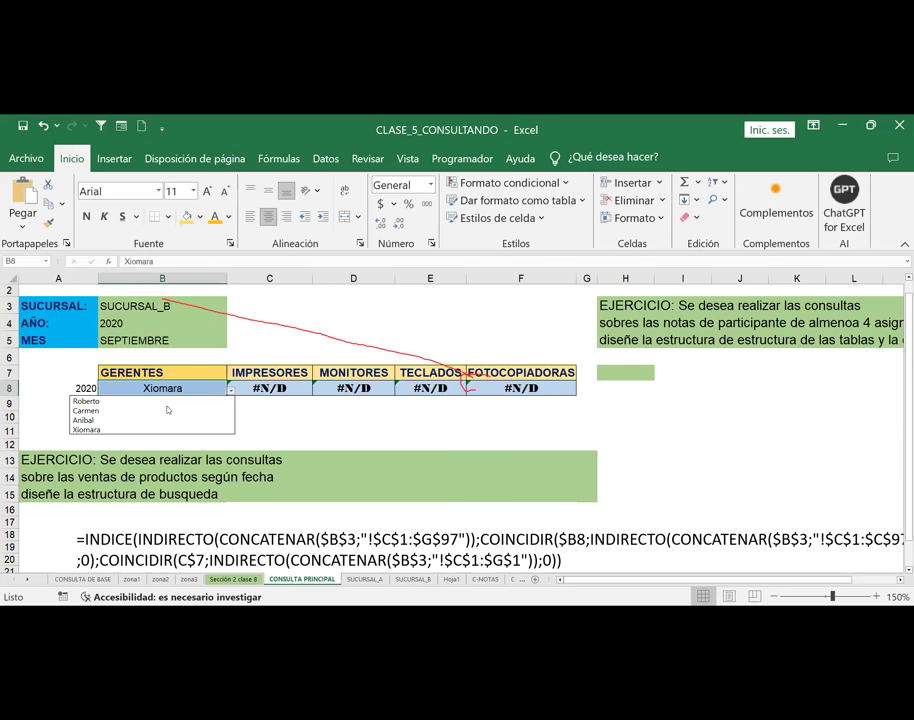
click(96, 399)
click(231, 390)
click(121, 408)
click(231, 392)
click(112, 416)
click(270, 388)
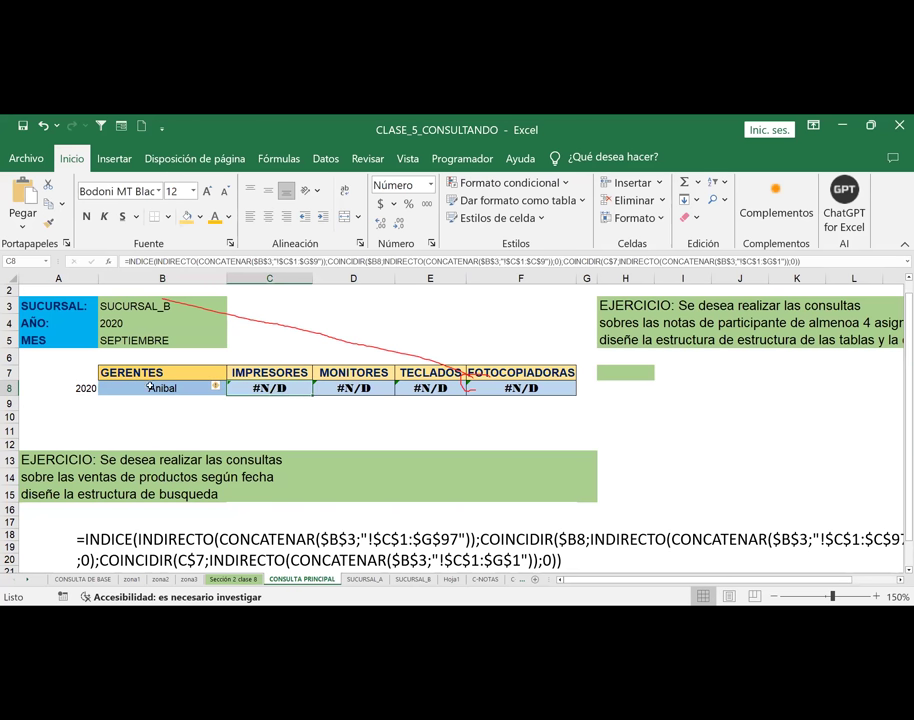
click(413, 579)
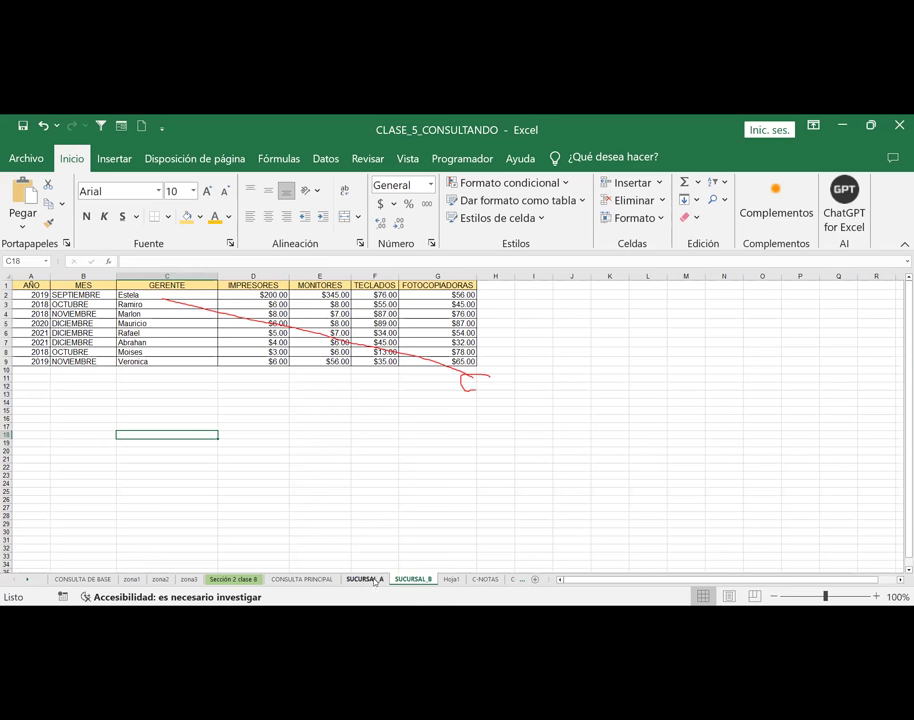
On CONSULTA PRINCIPAL, check the branch in B3 and the manager list in B8
click(302, 579)
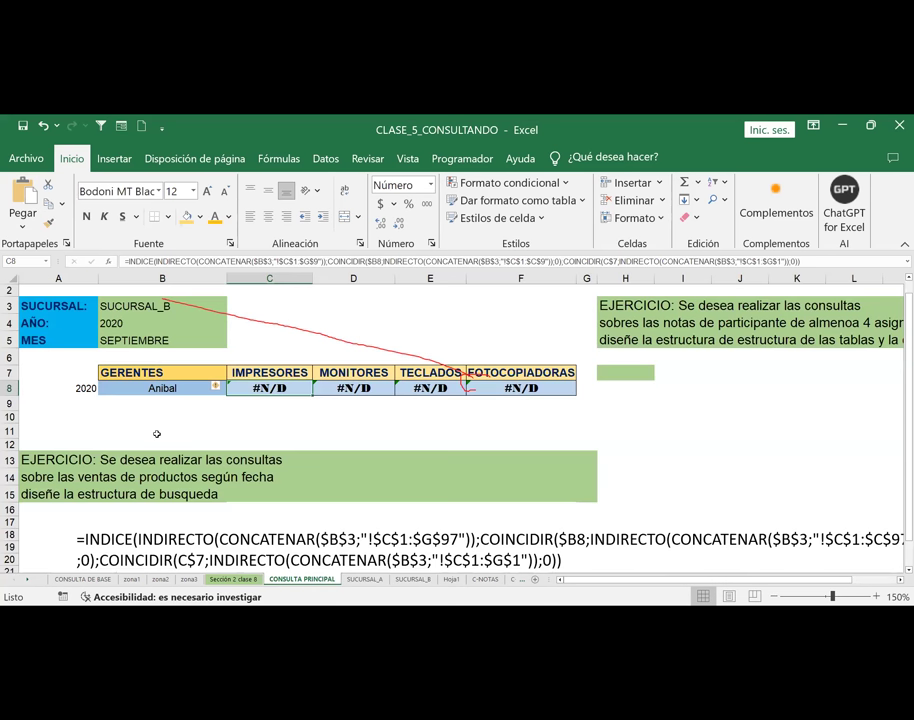
click(190, 306)
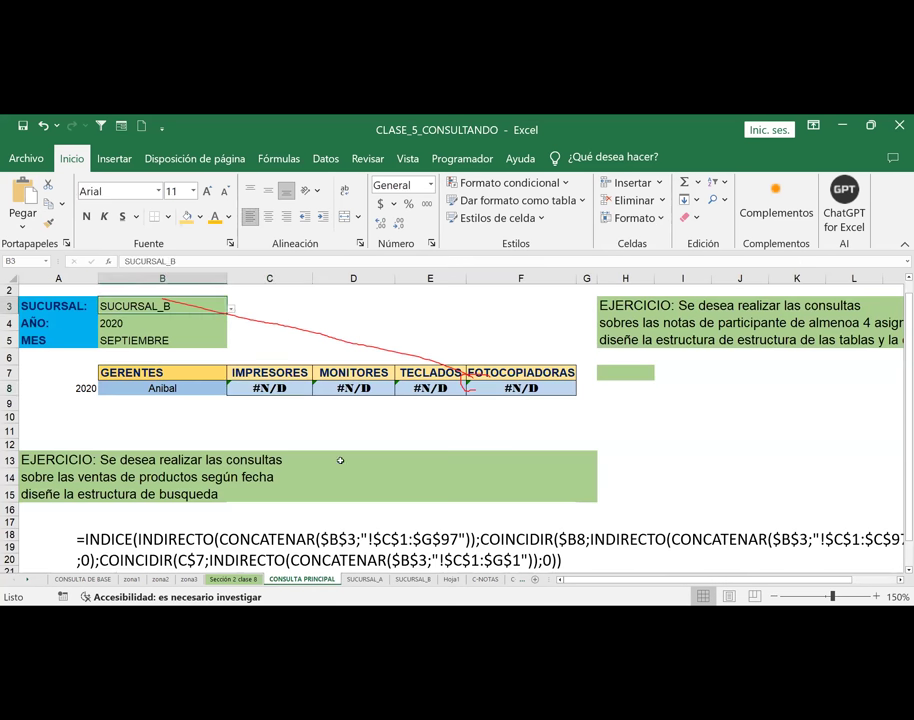
click(172, 389)
click(232, 394)
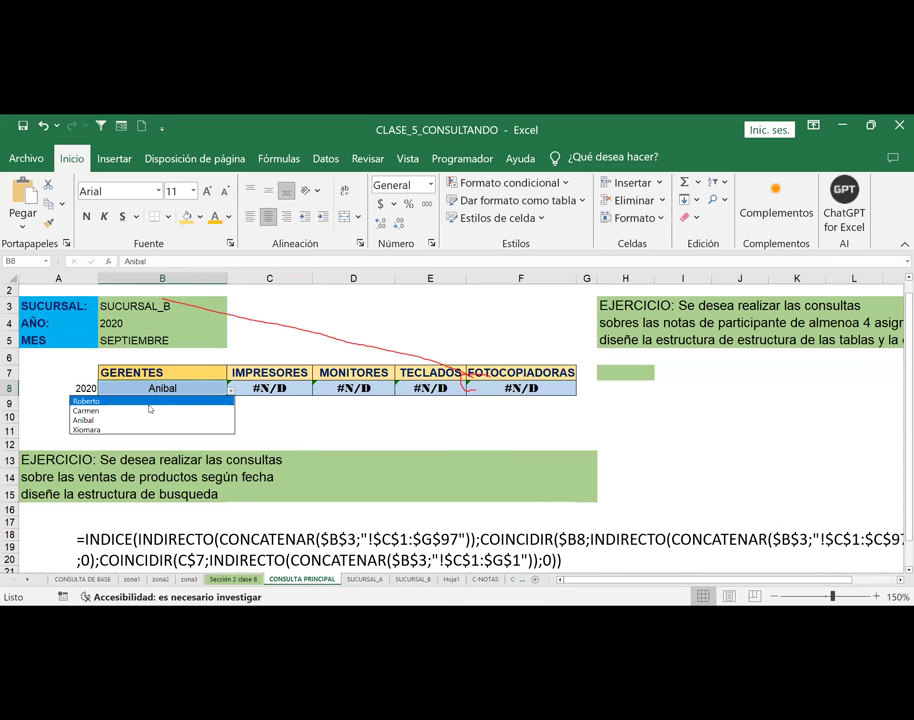
Flip between the SUCURSAL_A and SUCURSAL_B tables, then return to CONSULTA PRINCIPAL
click(364, 579)
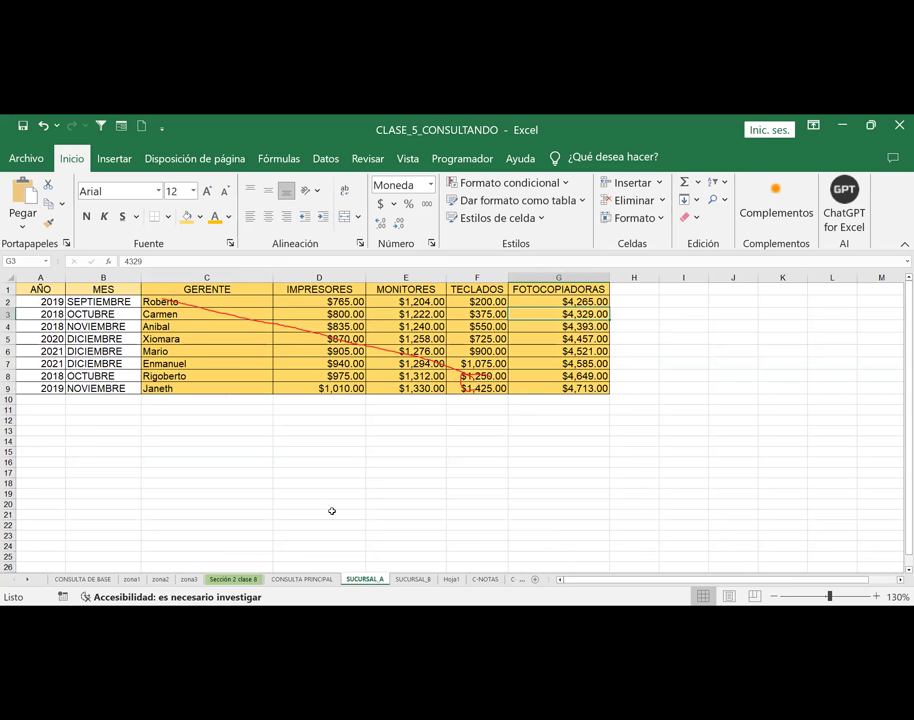
click(407, 580)
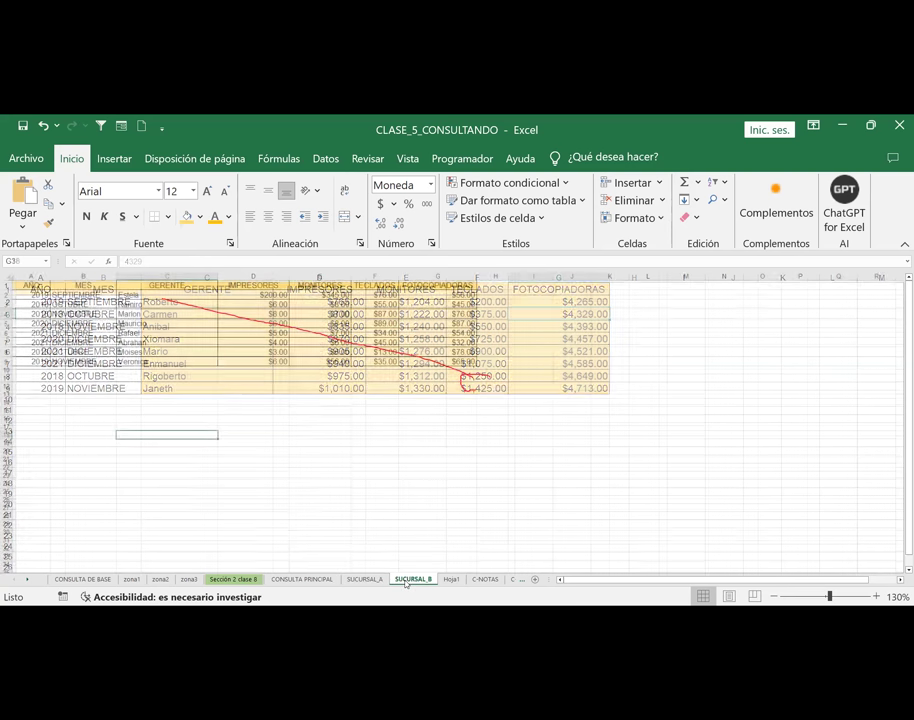
click(364, 579)
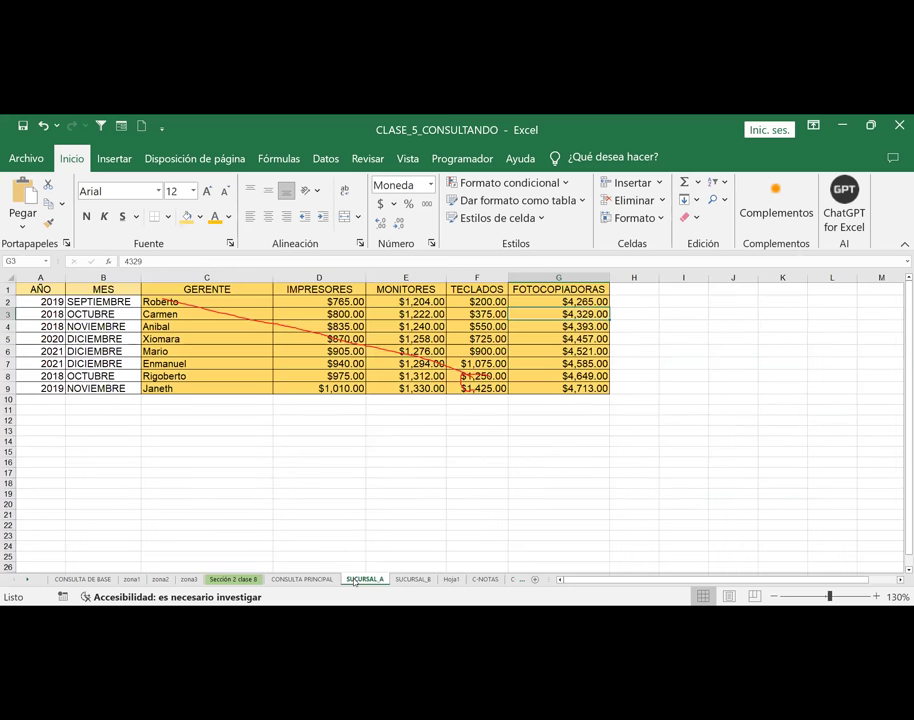
click(410, 579)
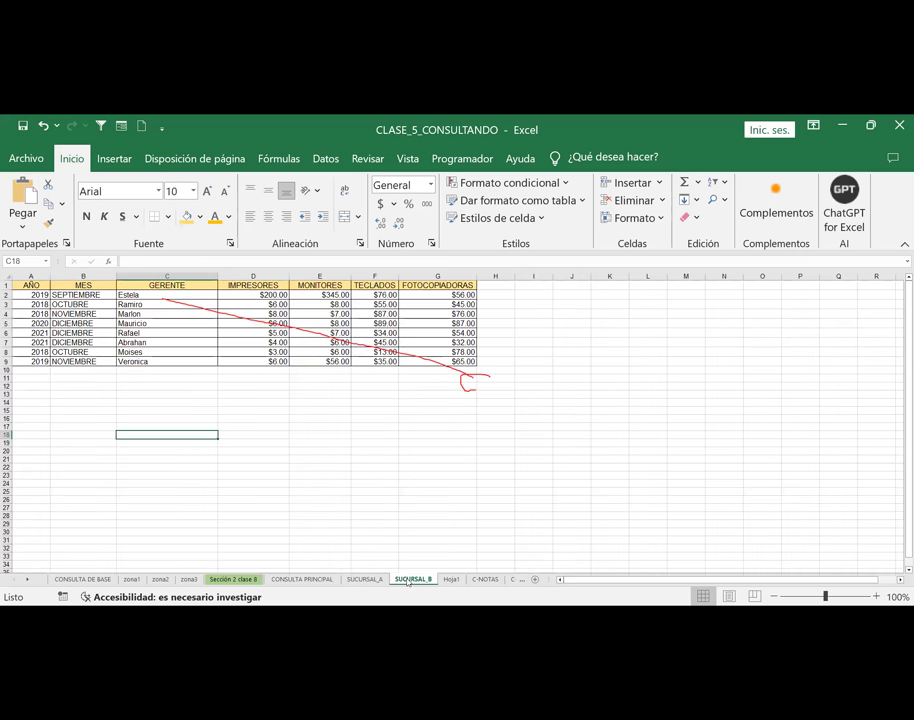
click(324, 581)
click(160, 340)
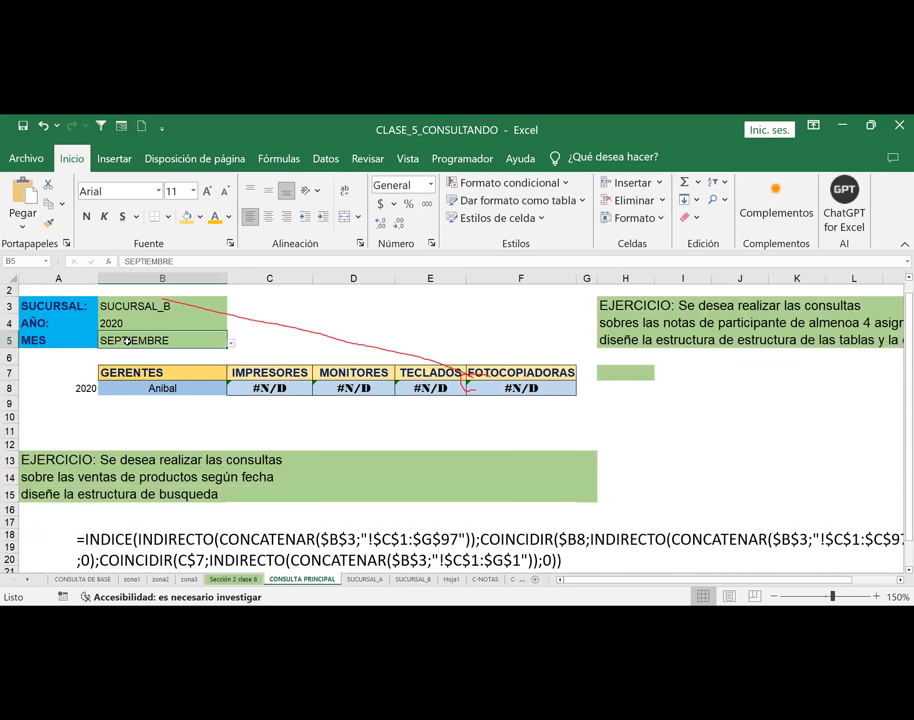
click(215, 388)
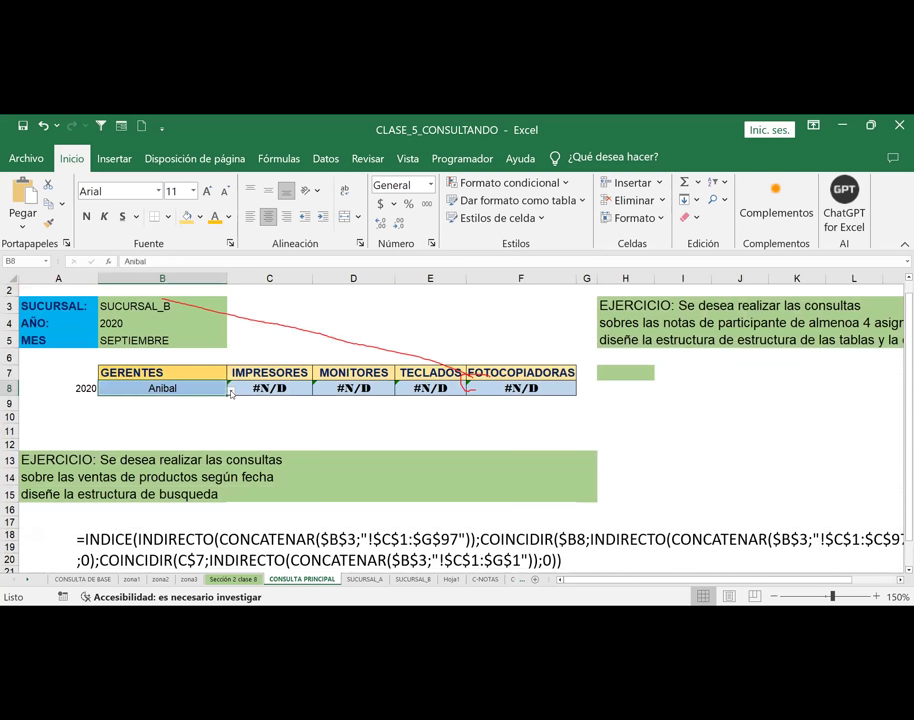
click(231, 393)
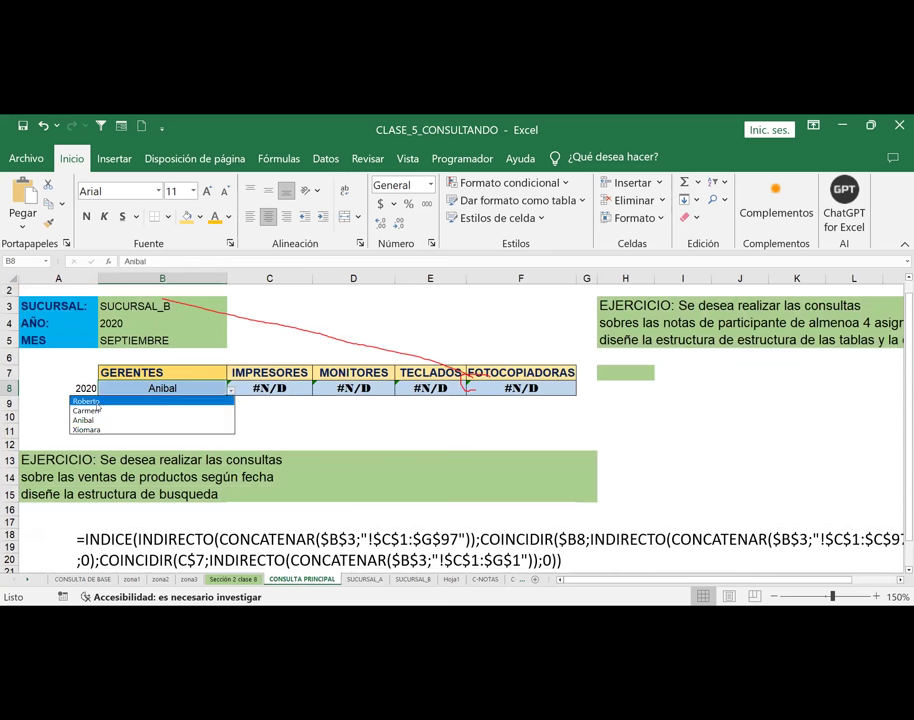
key(Escape)
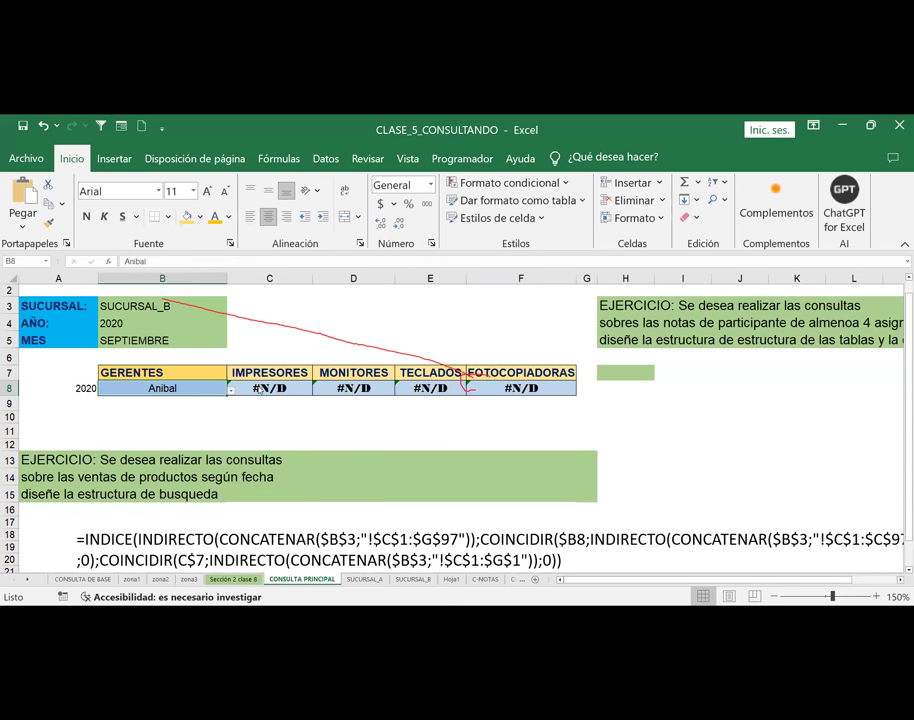
click(258, 385)
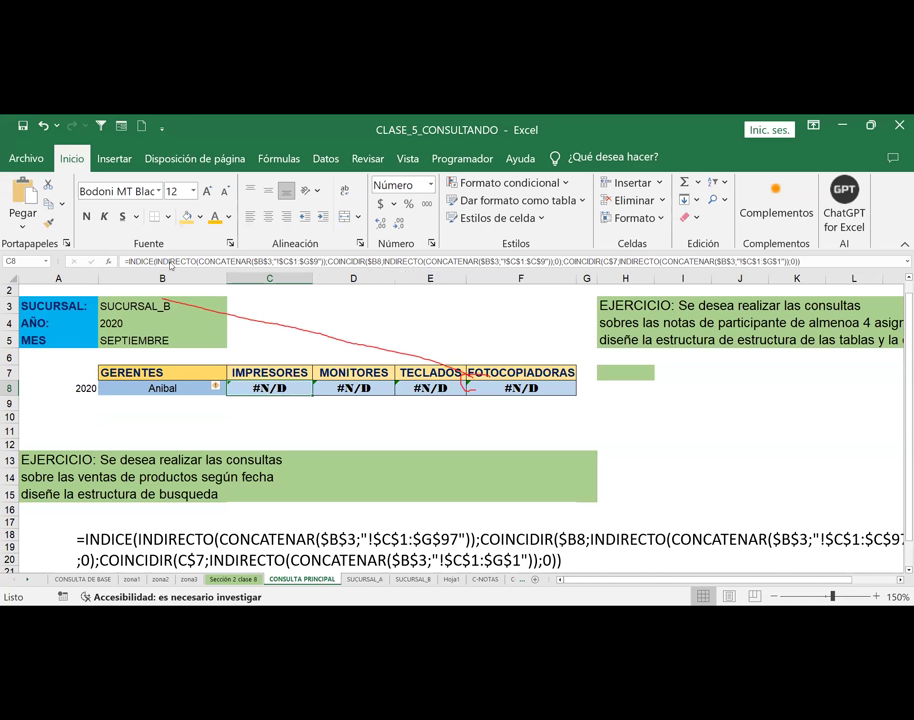
click(390, 262)
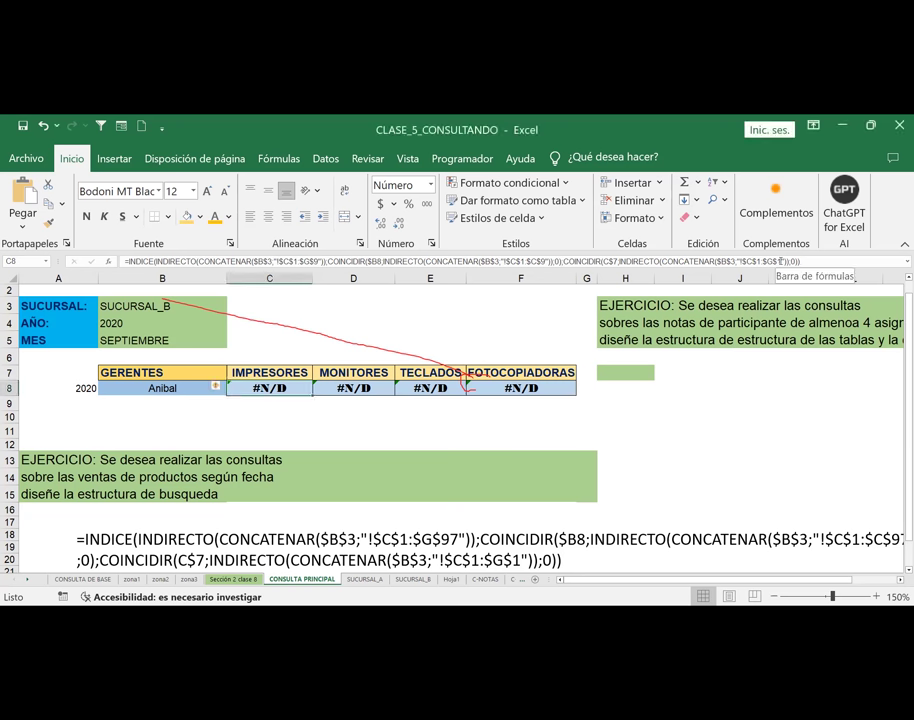
Correct the C8 formula so its header reference reads $G$9 instead of $G$1
text(9)
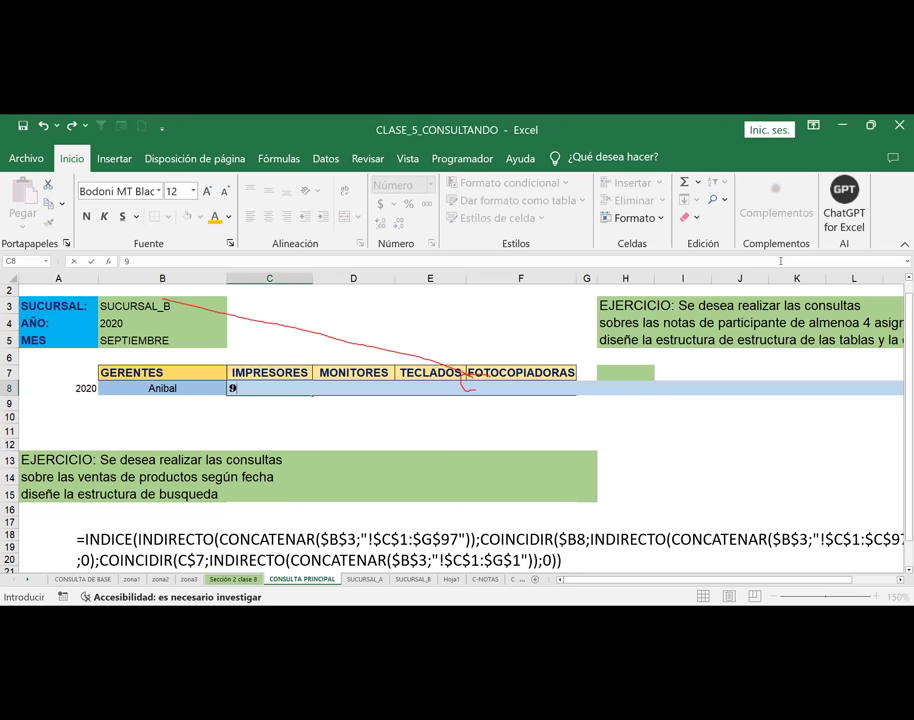
key(ctrl+Return)
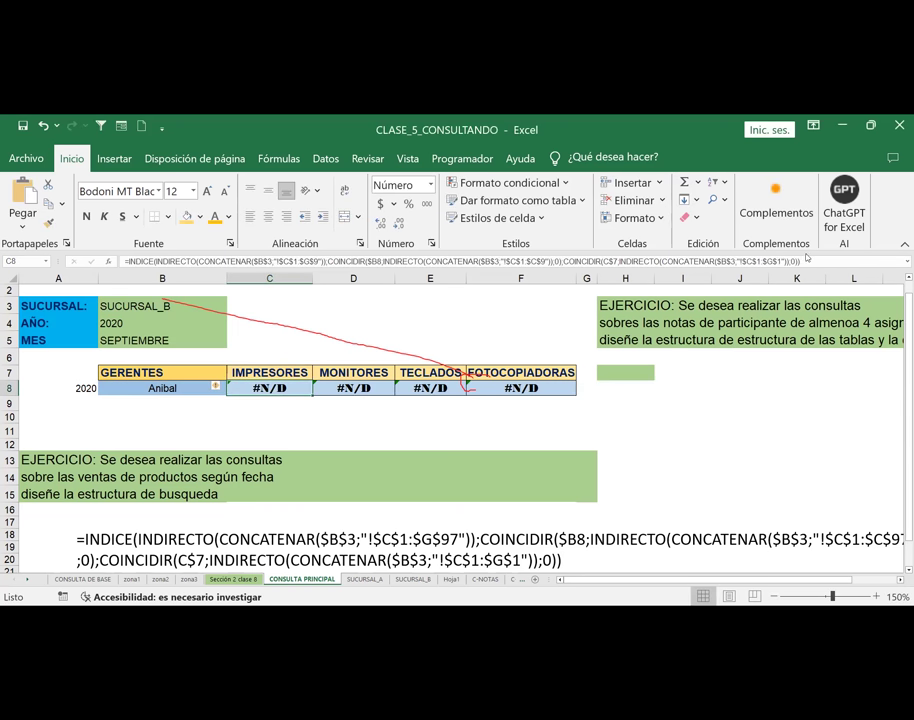
click(806, 259)
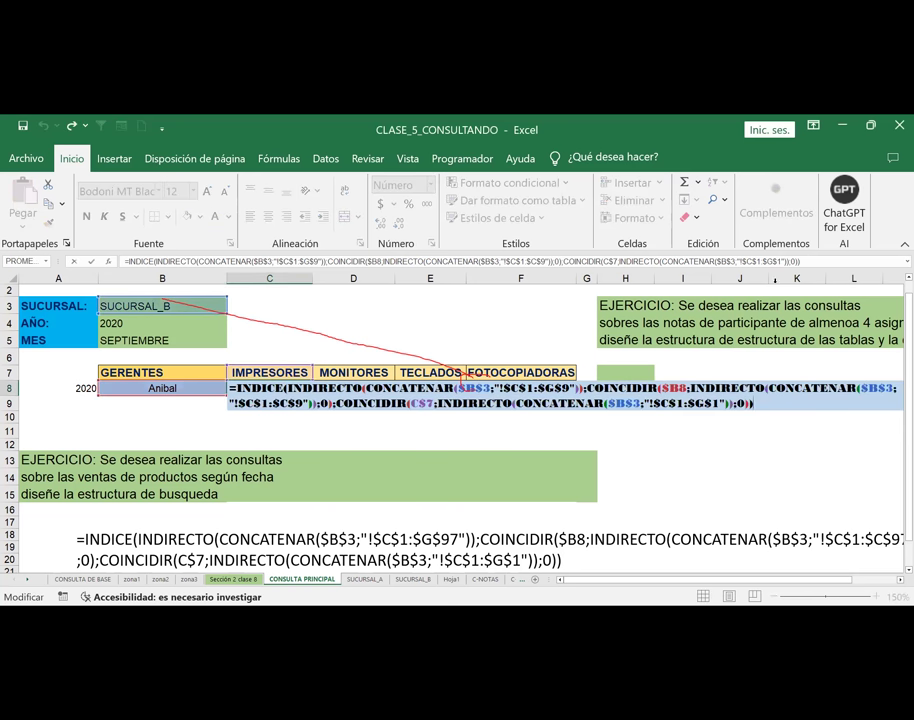
click(779, 262)
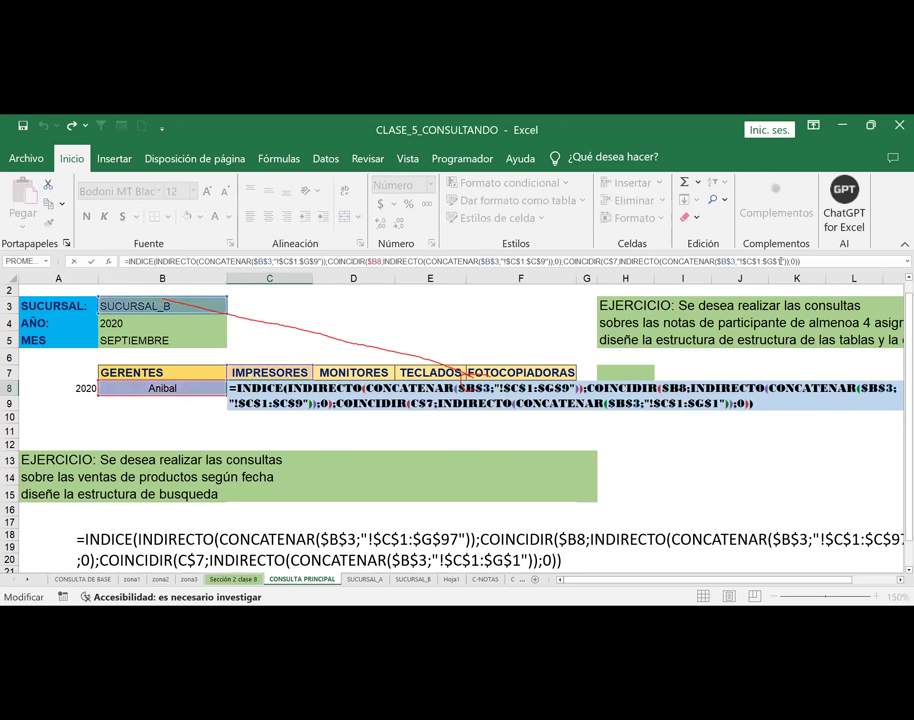
key(BackSpace)
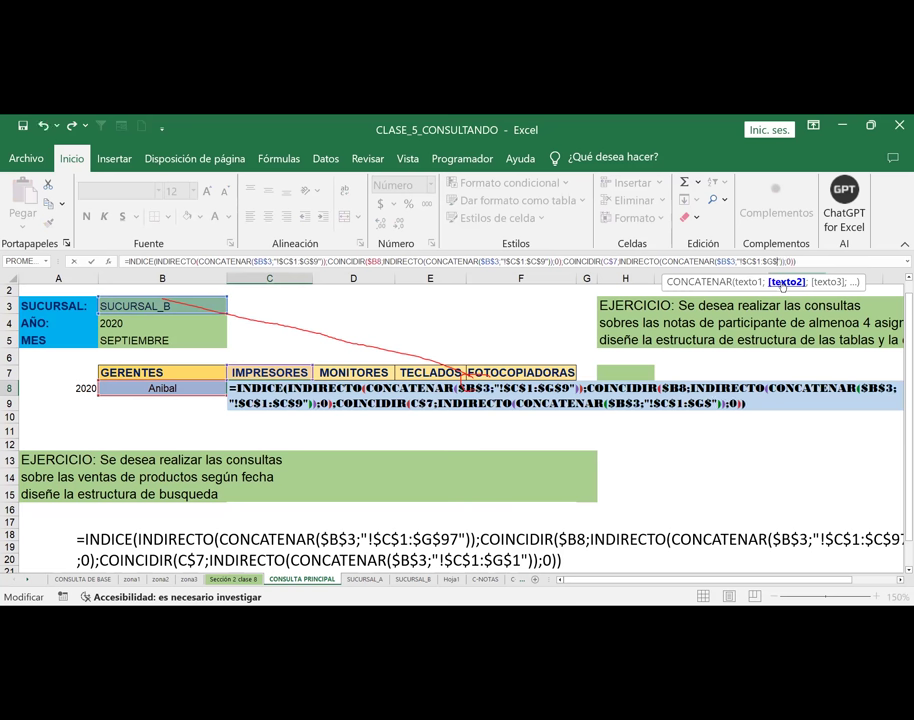
text(9)
key(Return)
Check the B8 manager list, then try query year 2018 and set it back to 2020
click(212, 388)
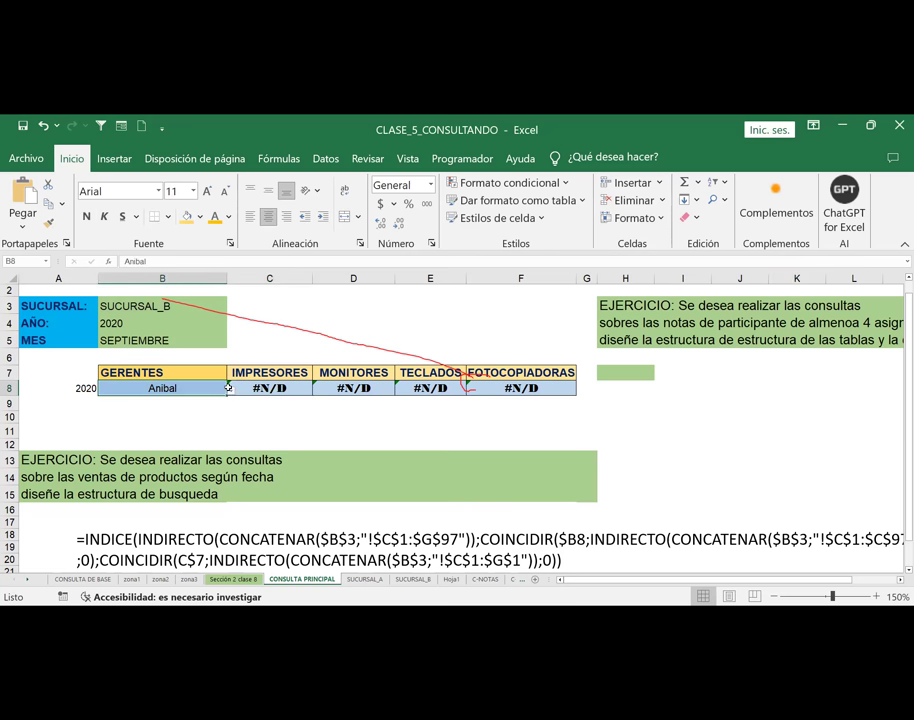
click(230, 389)
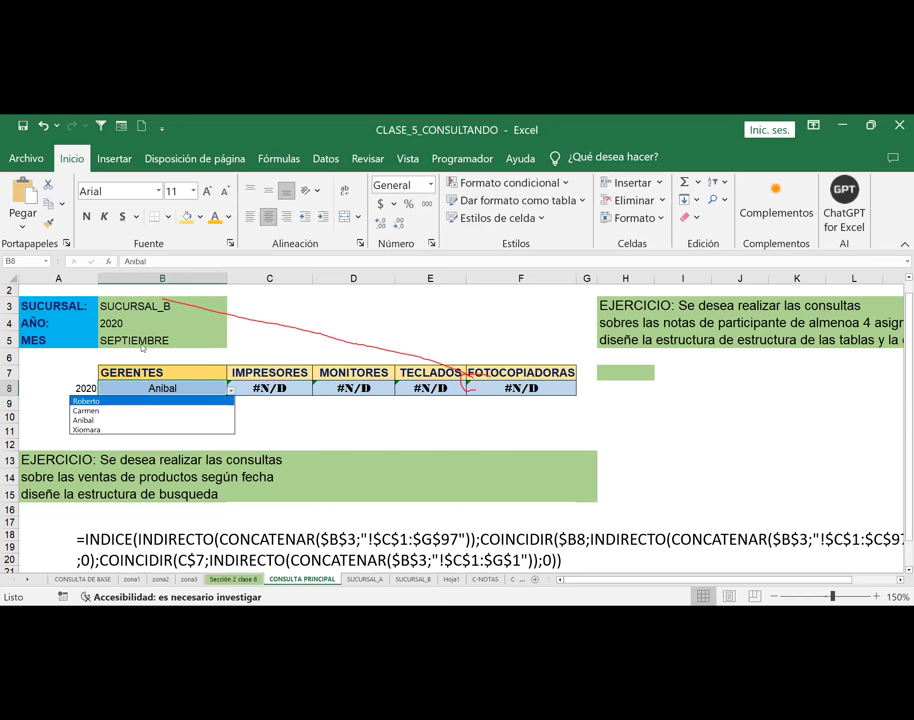
key(Escape)
click(106, 323)
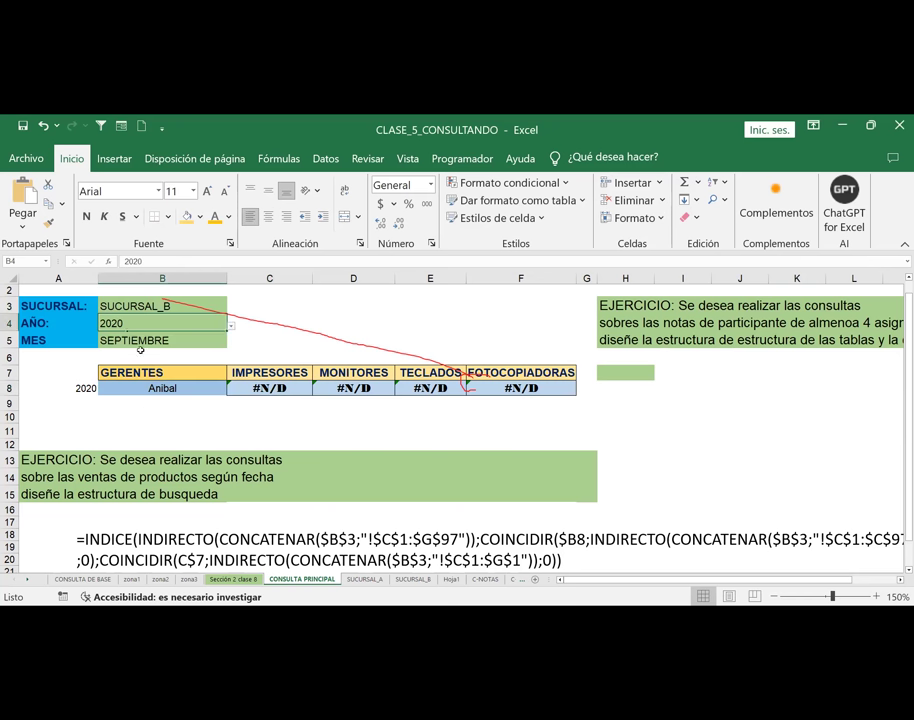
click(230, 325)
click(225, 346)
click(230, 325)
click(120, 366)
click(202, 350)
Step the query month through DICIEMBRE and NOVIEMBRE to OCTUBRE, then view the SUCURSAL_B table
click(230, 343)
click(100, 381)
click(230, 343)
click(115, 365)
click(230, 343)
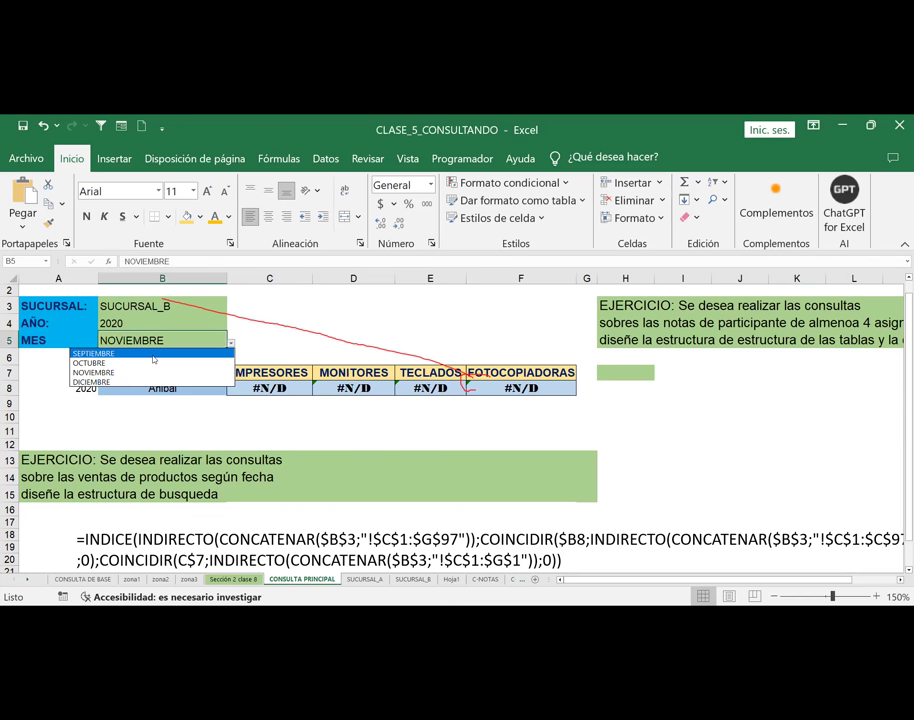
click(100, 355)
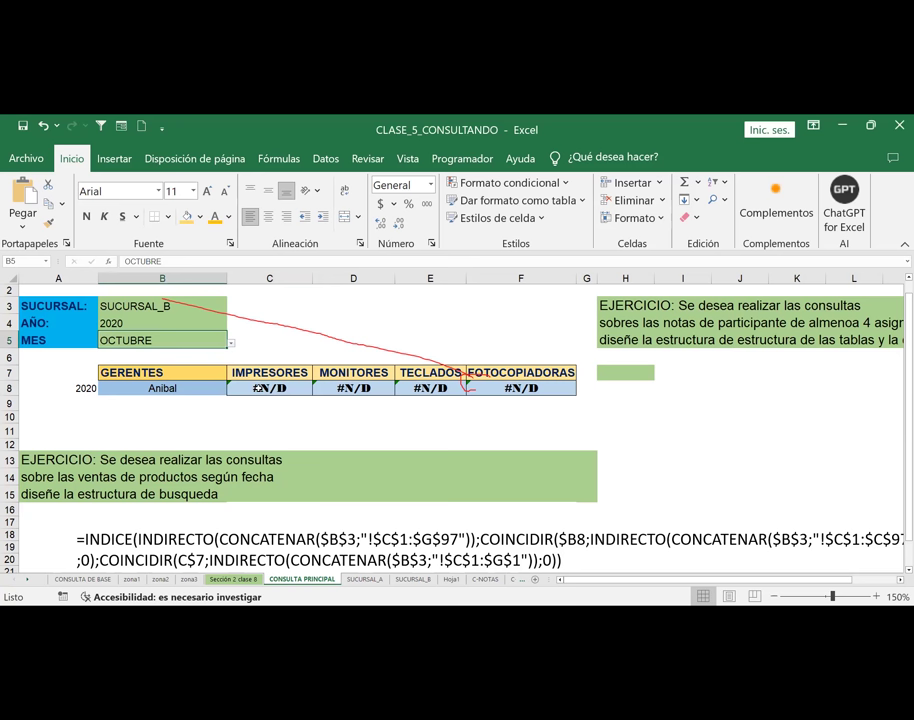
click(280, 390)
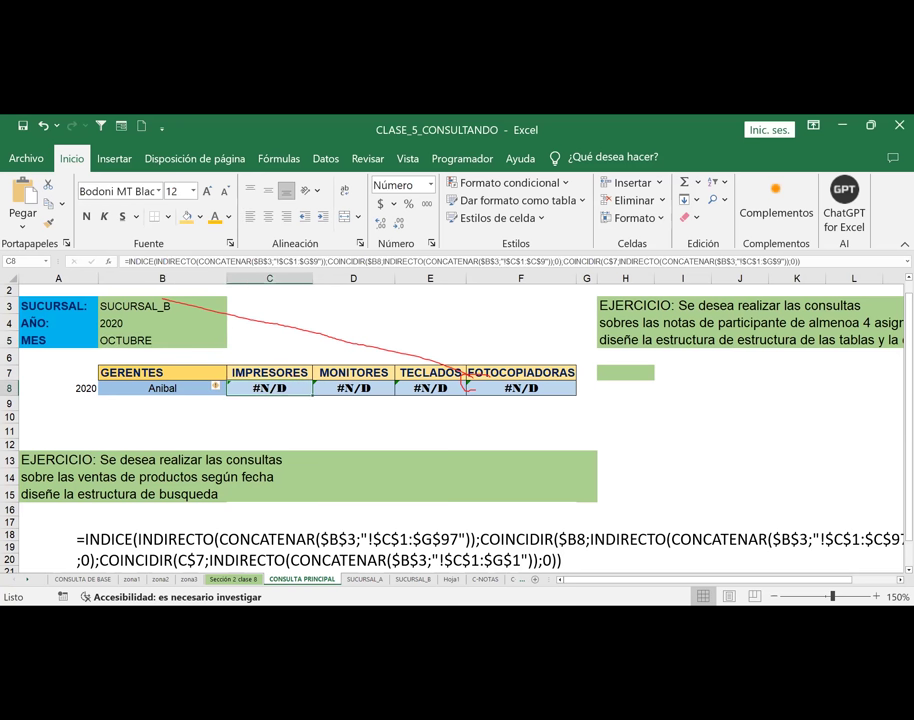
click(411, 579)
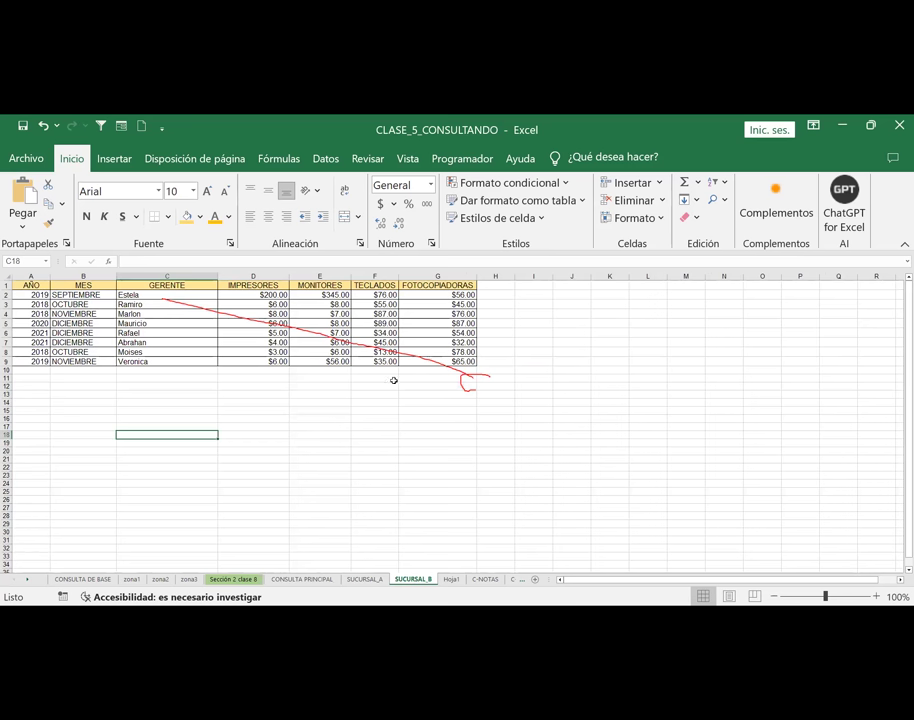
Look at SUCURSAL_A, inspect C8's lookup formula on CONSULTA PRINCIPAL, then return to SUCURSAL_A
click(364, 579)
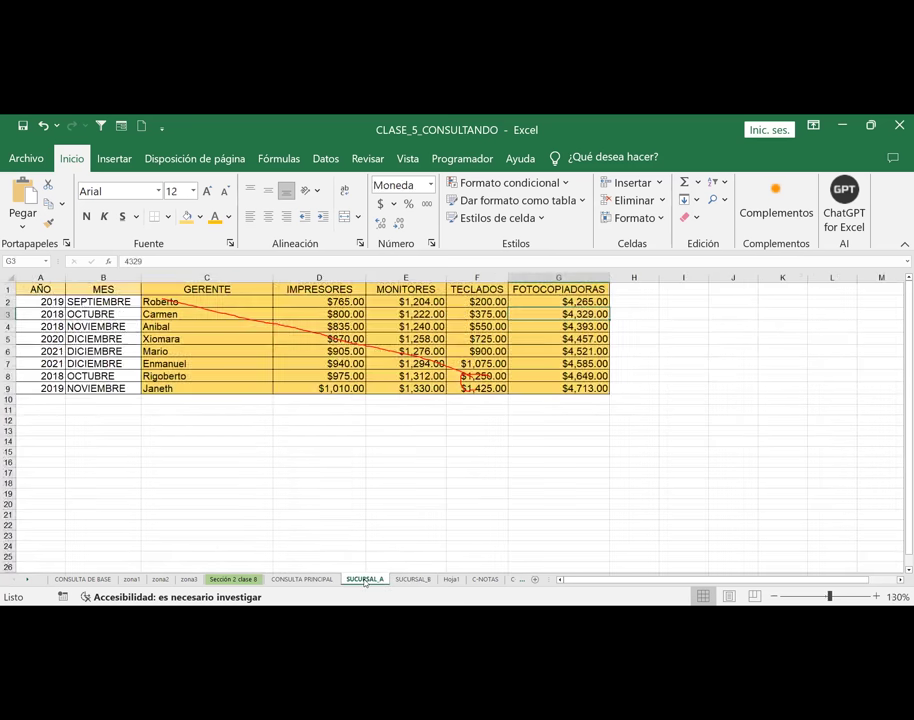
click(297, 579)
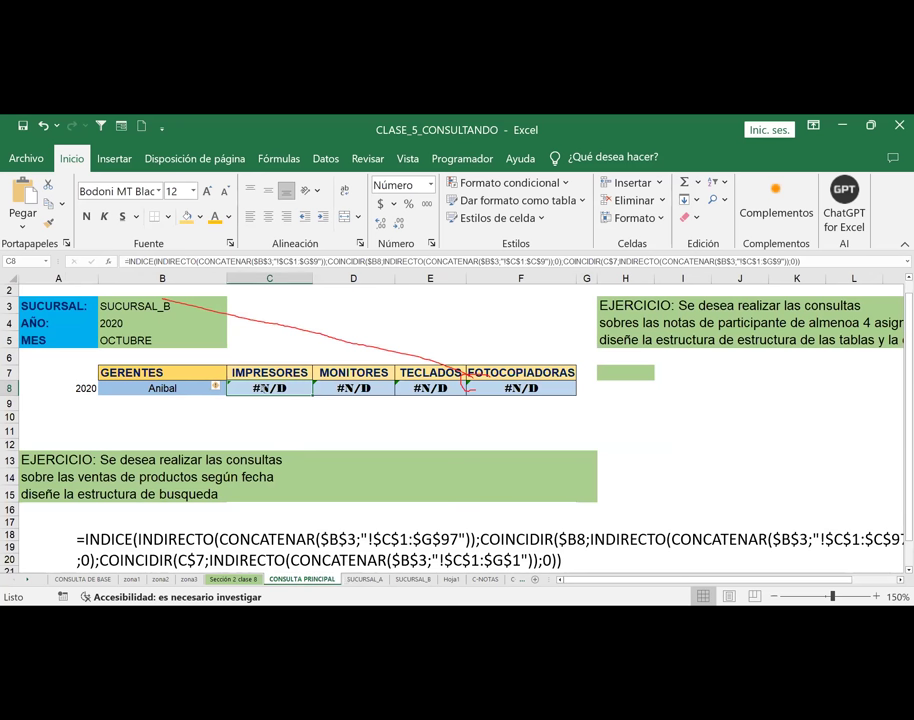
double_click(265, 389)
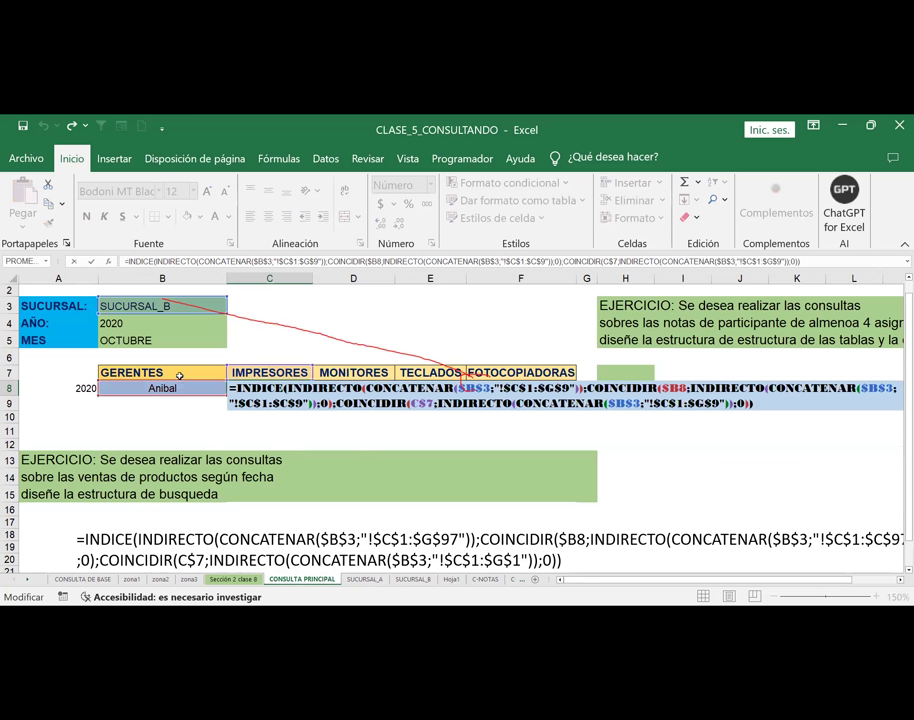
click(364, 579)
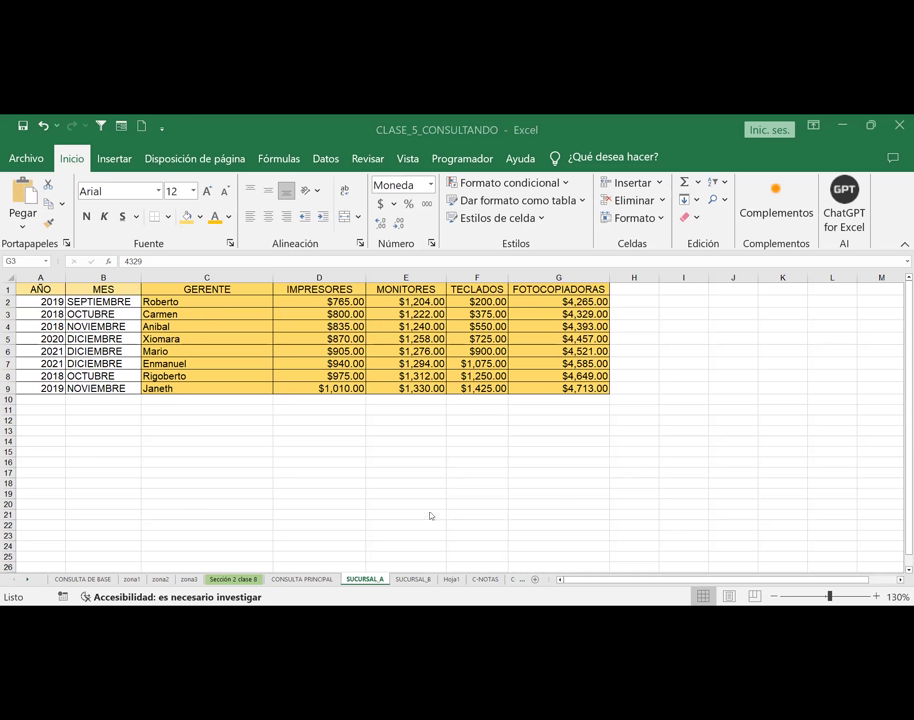
Select the query area A2:F8 on CONSULTA PRINCIPAL and paste into it
click(302, 579)
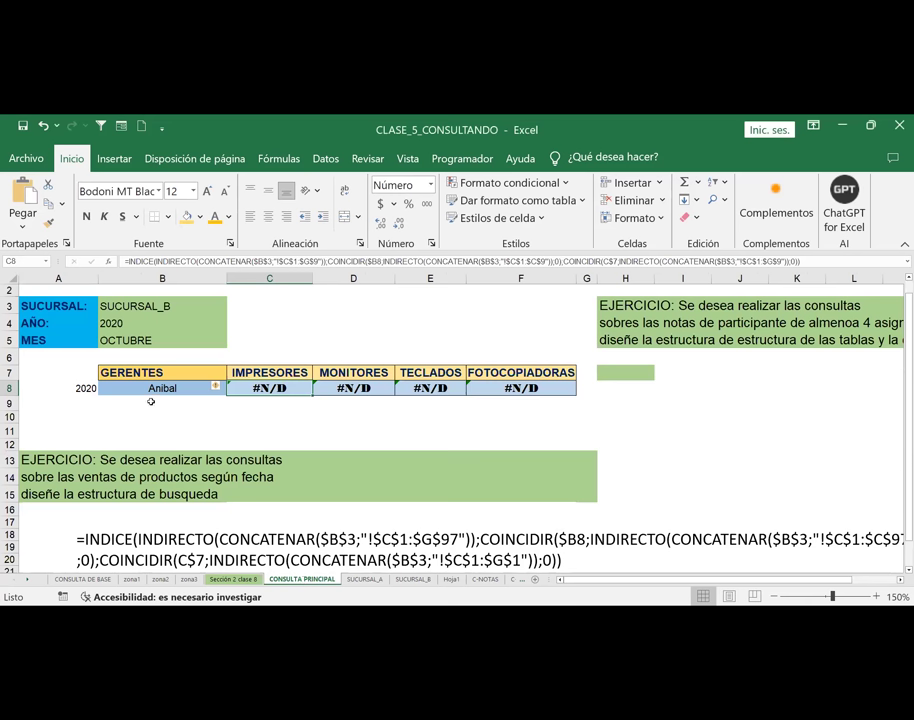
mouse_move(18, 287)
mouse_down()
mouse_move(539, 391)
mouse_move(541, 400)
mouse_up()
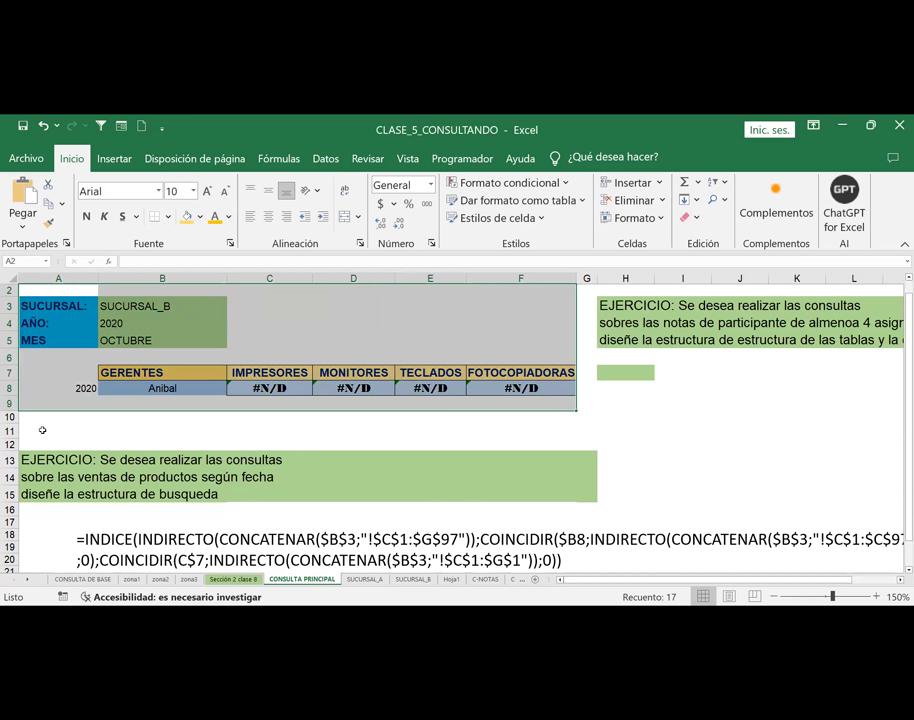
key(ctrl+v)
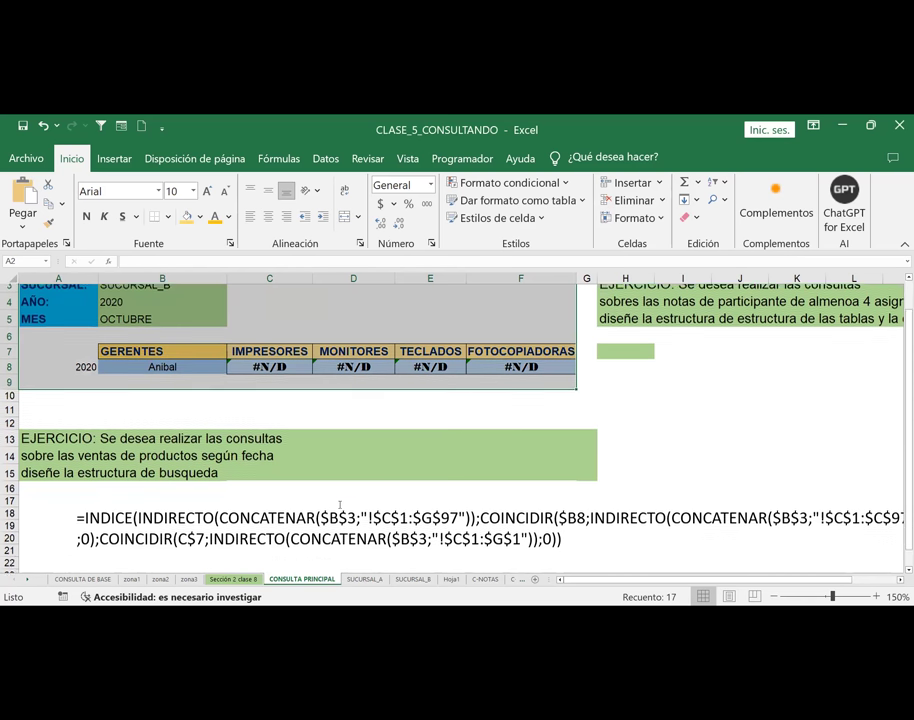
scroll(155, 475, down, 1)
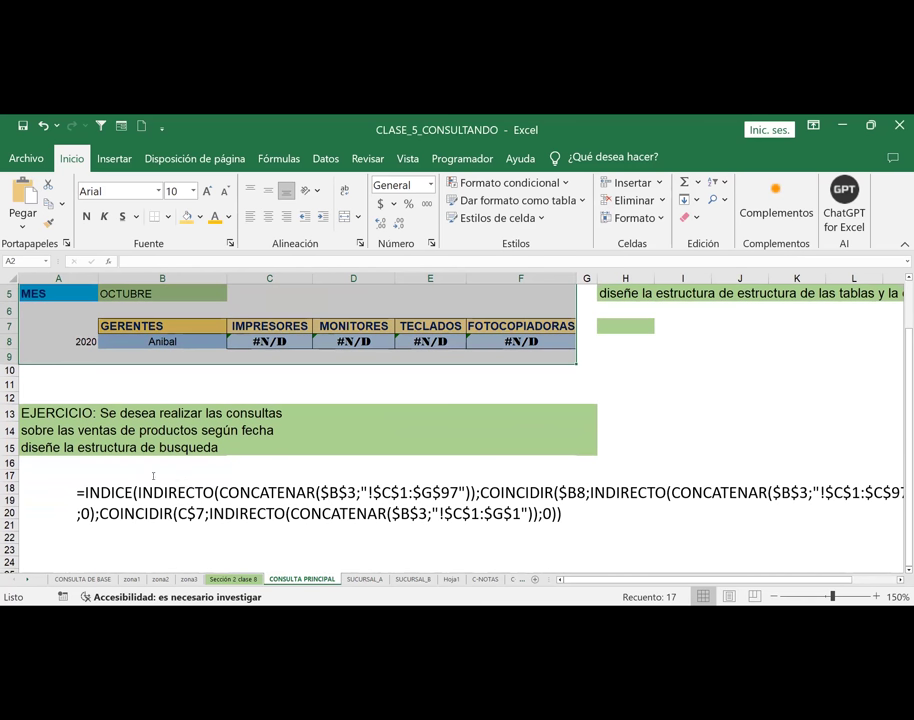
Move the formula text box slightly left and narrow it so the formula wraps onto two lines
click(100, 490)
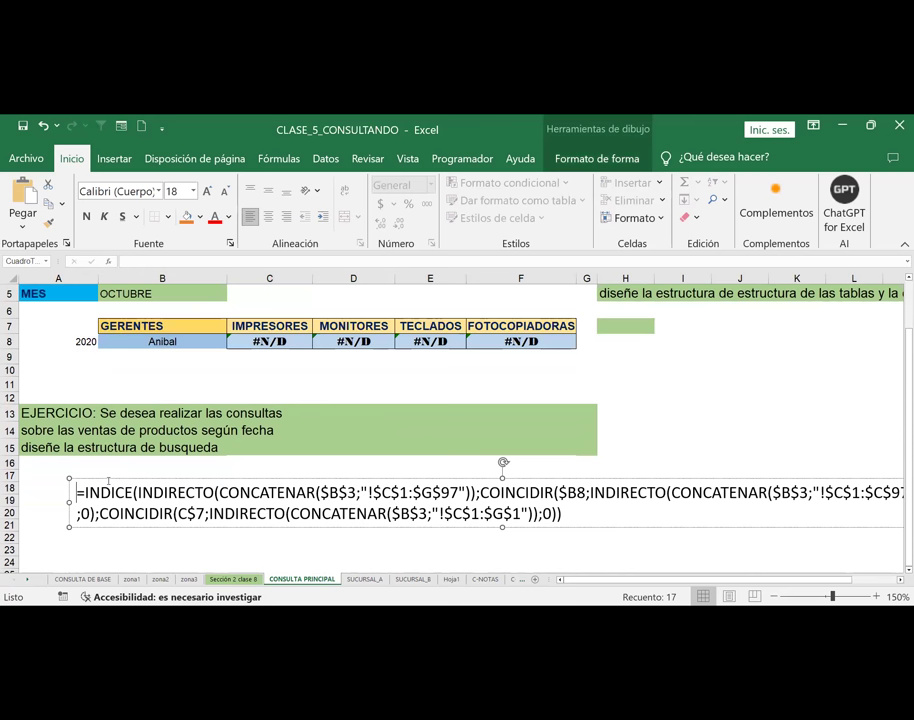
drag(110, 480, 89, 482)
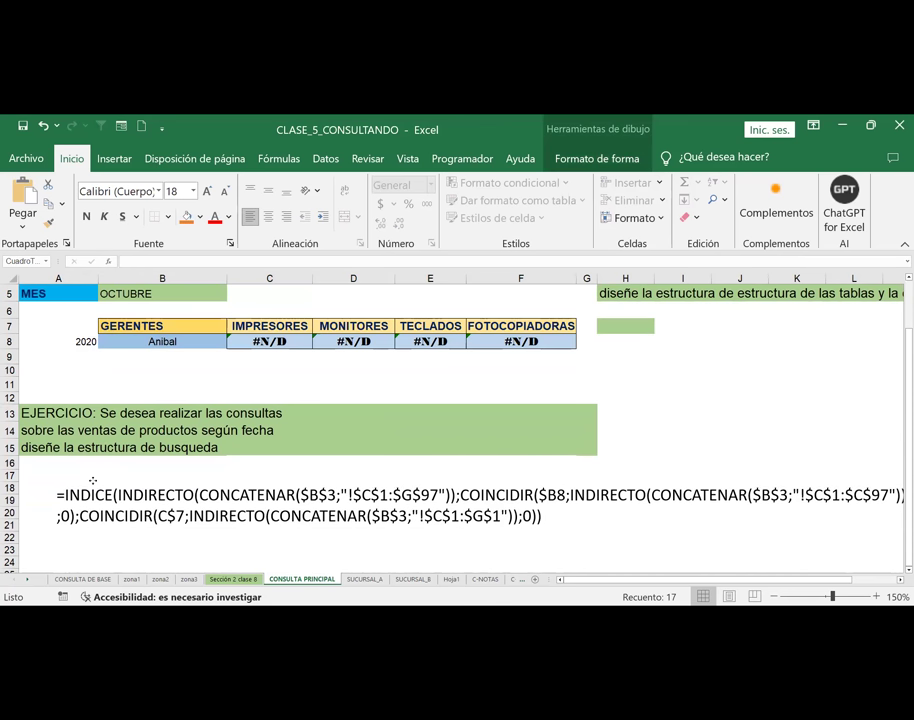
drag(830, 579, 875, 579)
drag(707, 505, 546, 514)
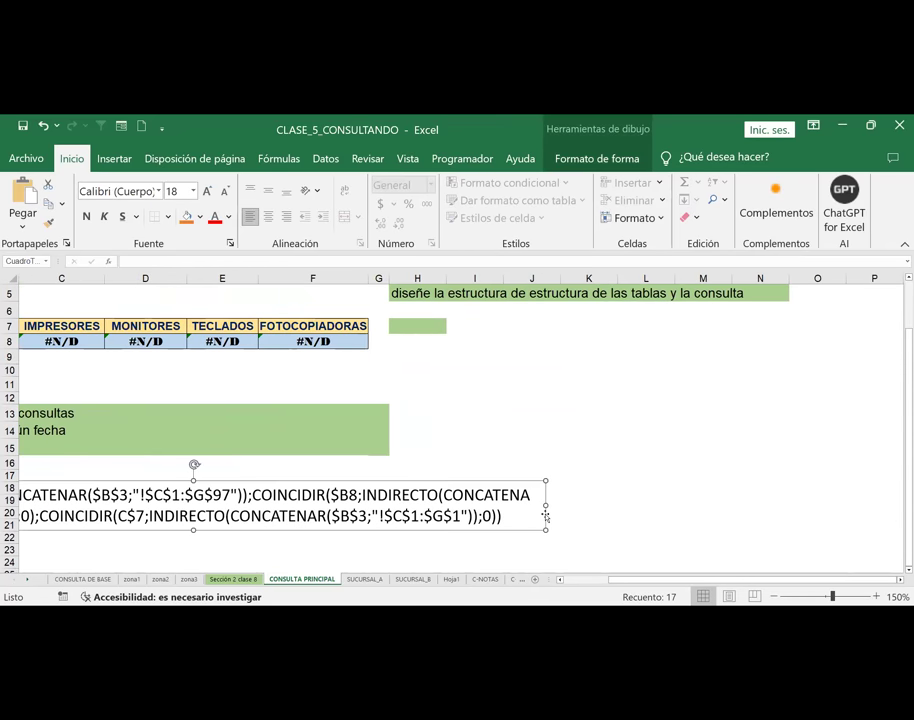
drag(633, 578, 575, 584)
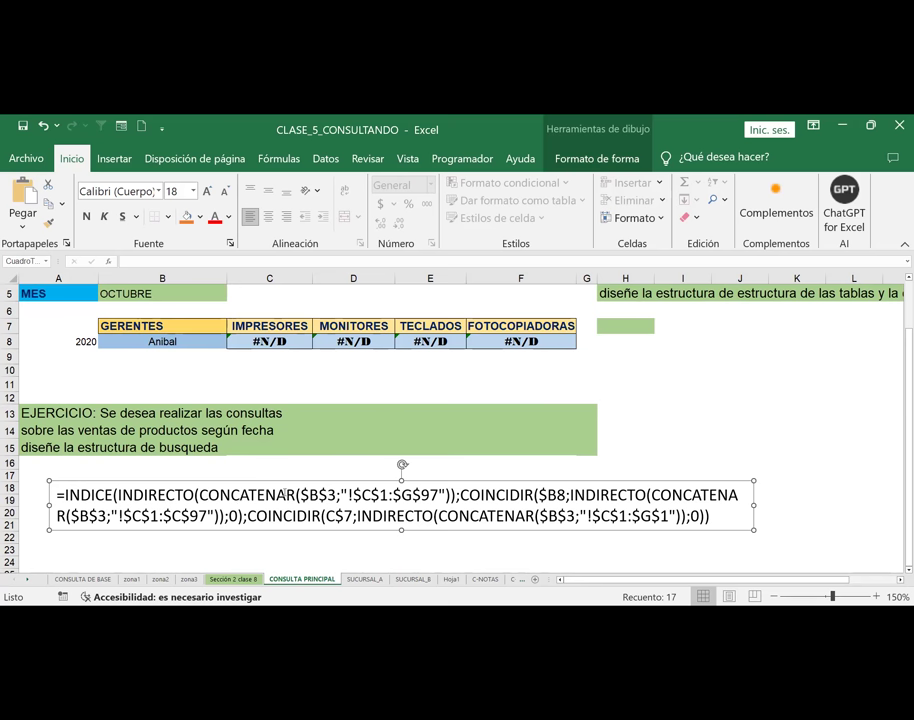
Fill SUCURSAL_B's table A1:G9 with gold and compare it against SUCURSAL_A
click(362, 579)
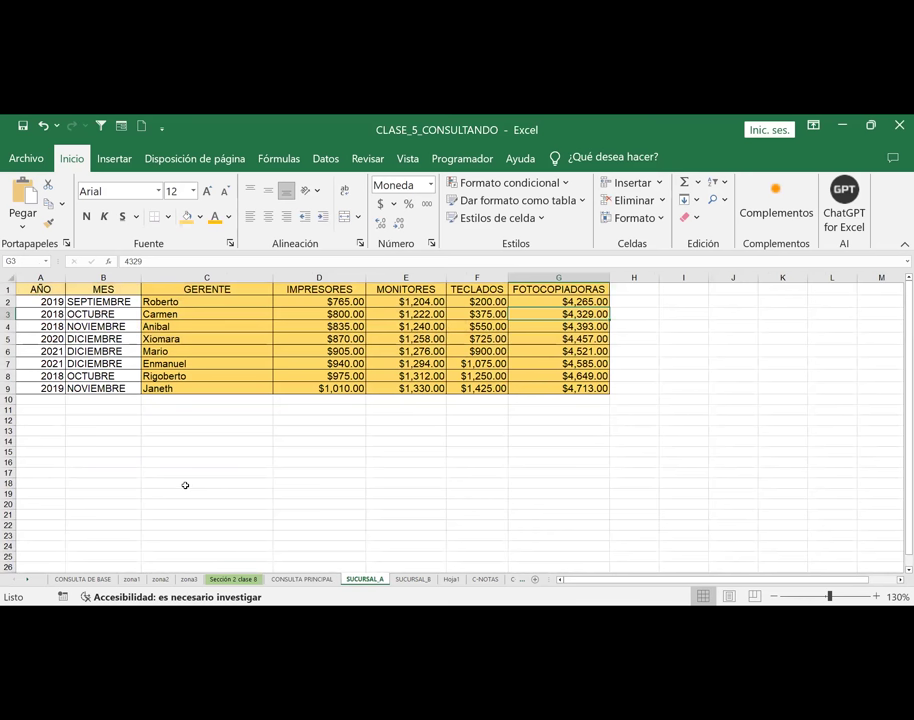
click(413, 579)
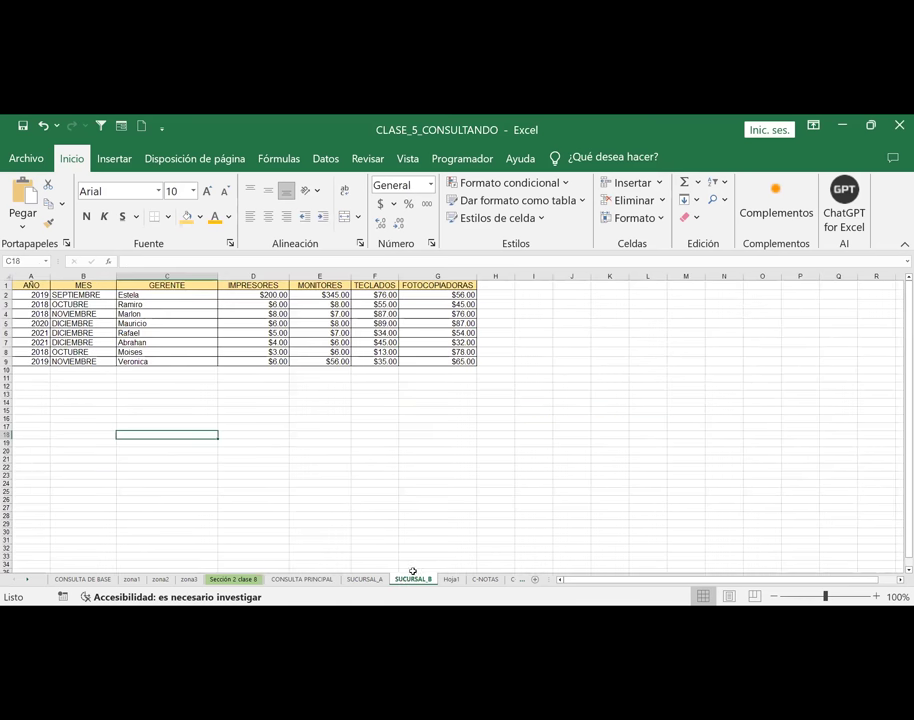
drag(27, 286, 451, 361)
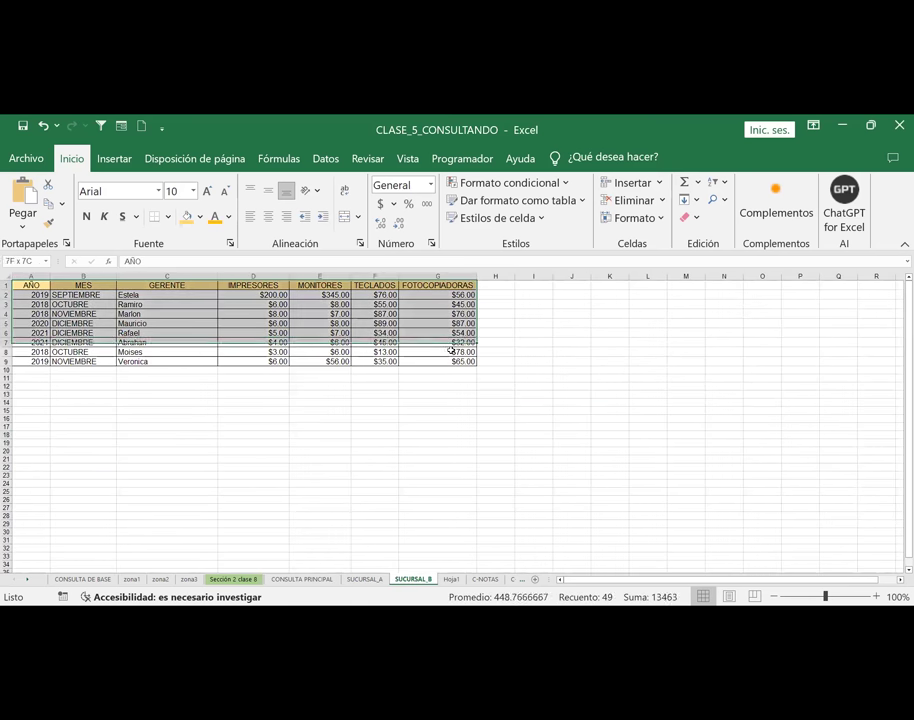
click(186, 216)
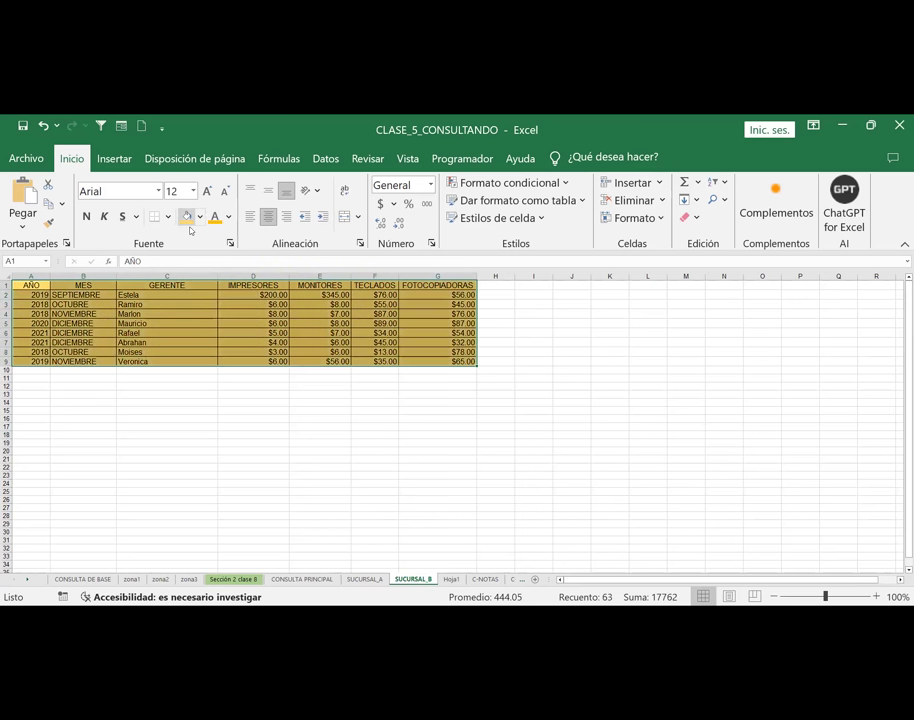
click(304, 441)
click(364, 579)
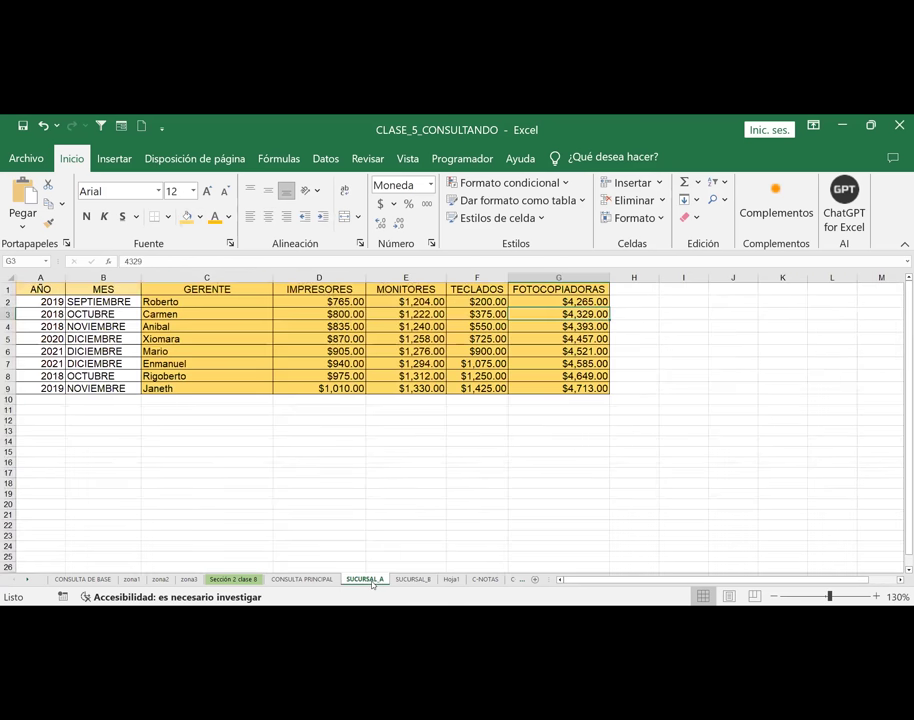
click(421, 581)
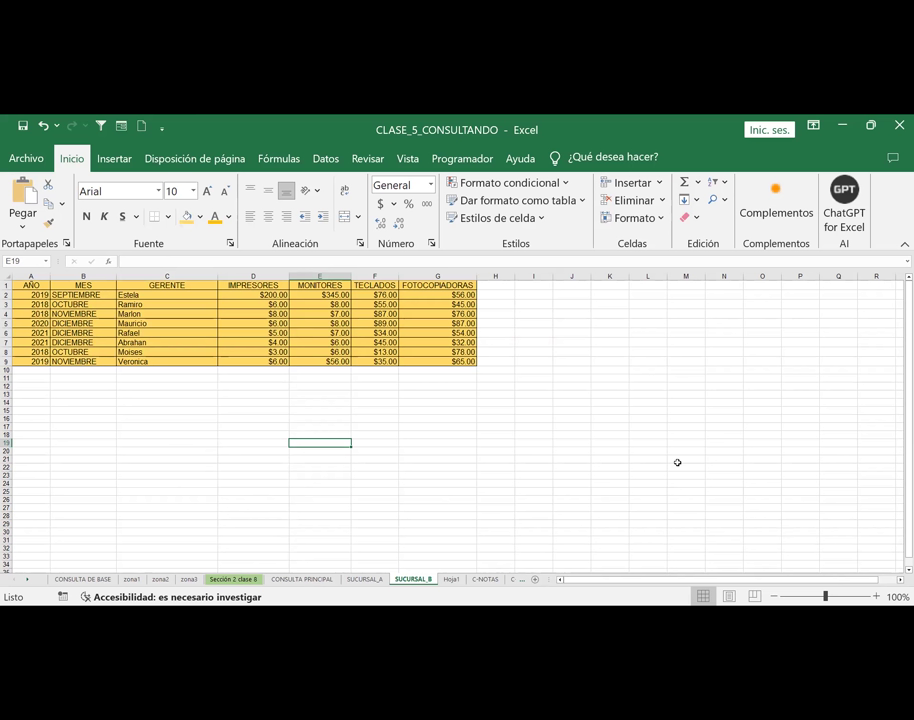
Set the query branch in B3 to SUCURSAL_A
click(252, 579)
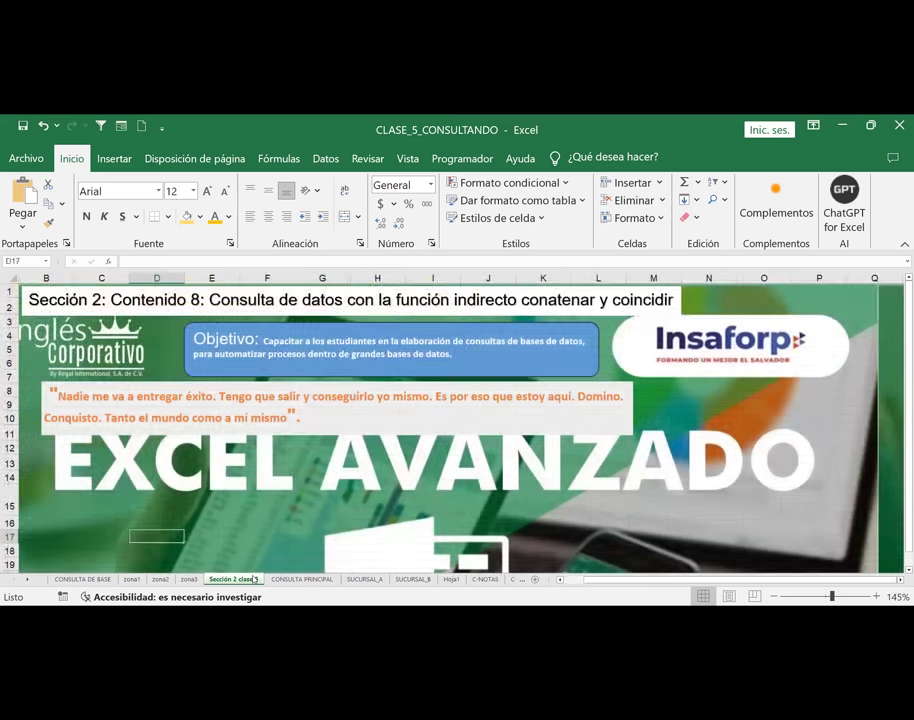
click(285, 579)
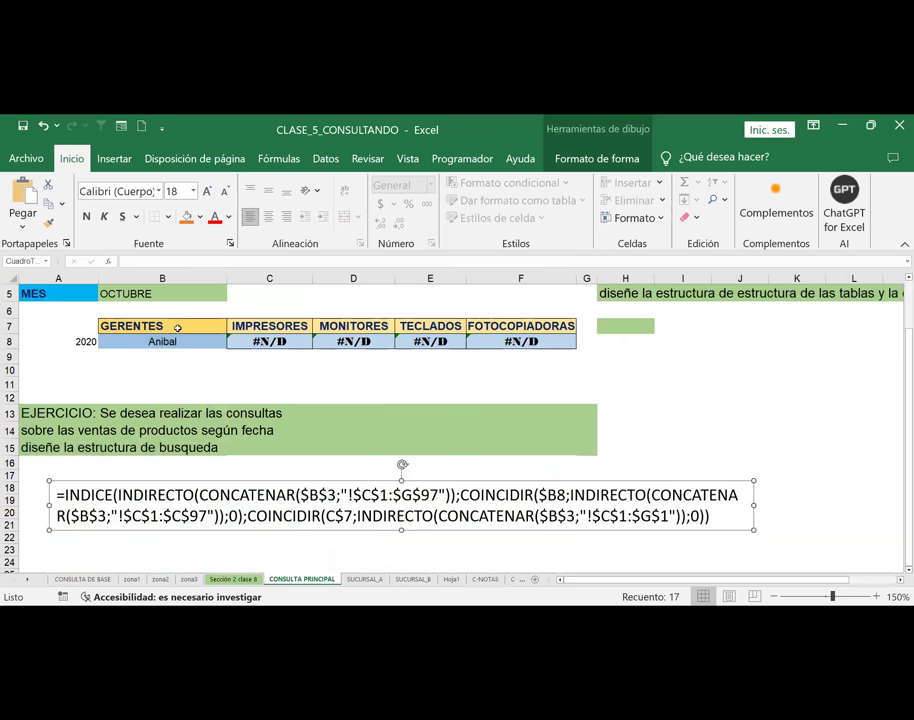
scroll(187, 340, up, 1)
click(215, 321)
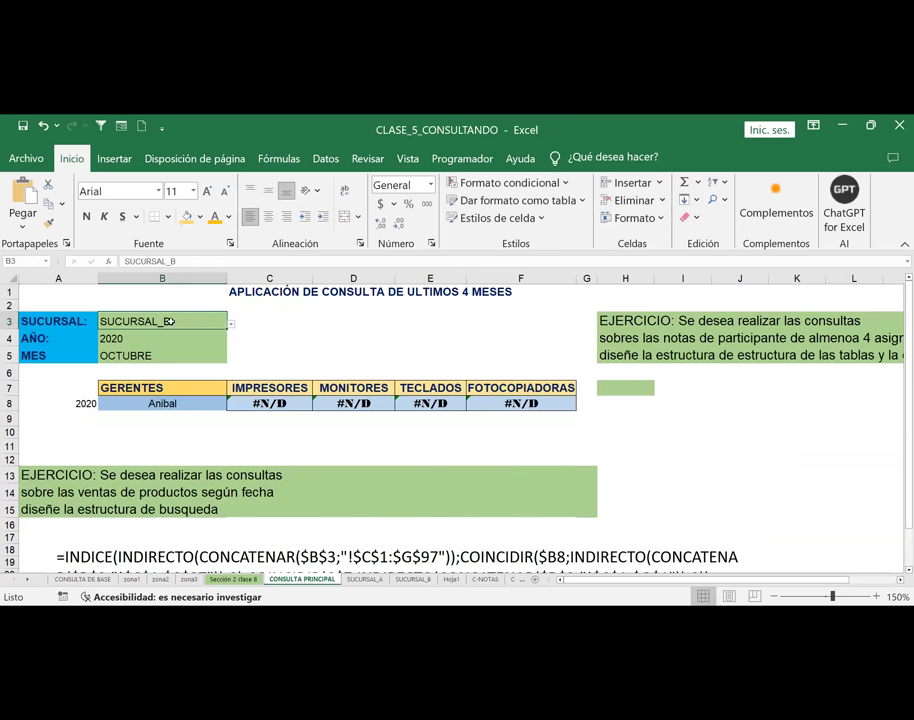
click(230, 325)
click(120, 334)
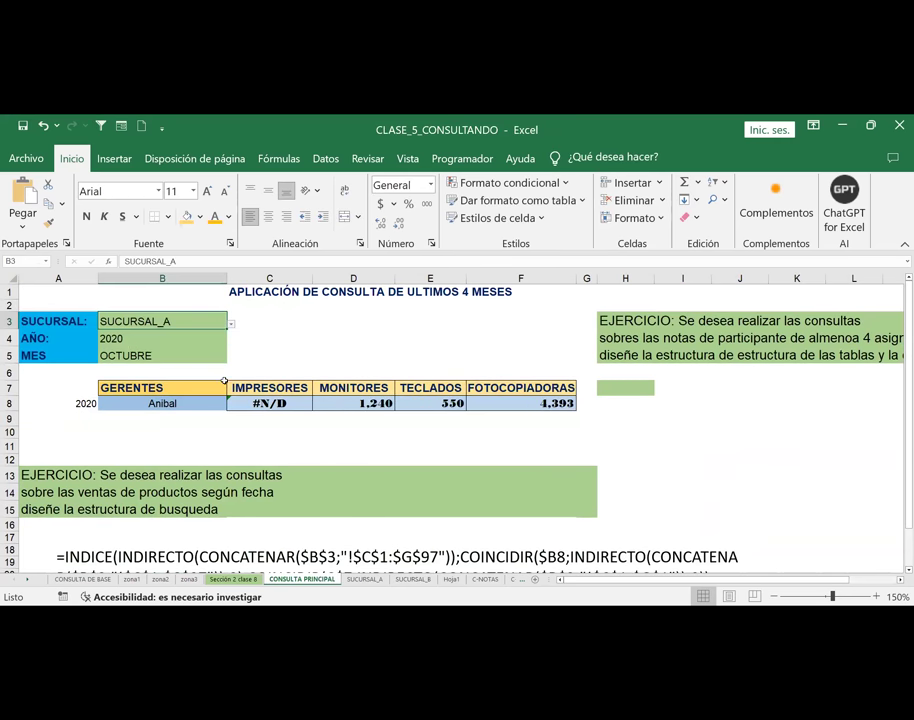
Change C8's $G$9 reference to $G$1 so Anibal's IMPRESORES sales show 835
click(255, 403)
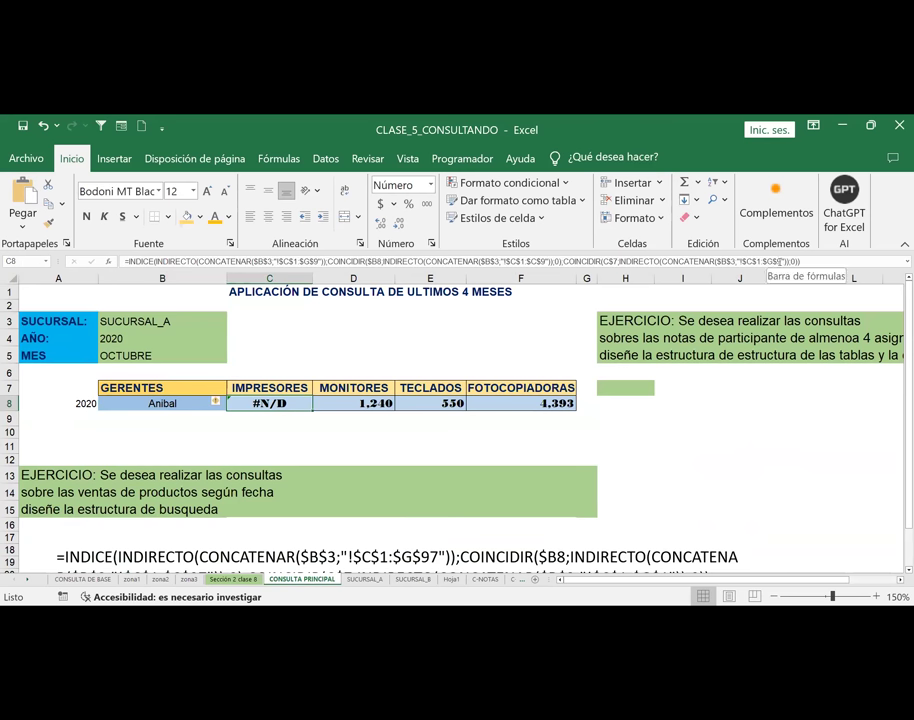
click(780, 261)
click(780, 261)
key(BackSpace)
text(1)
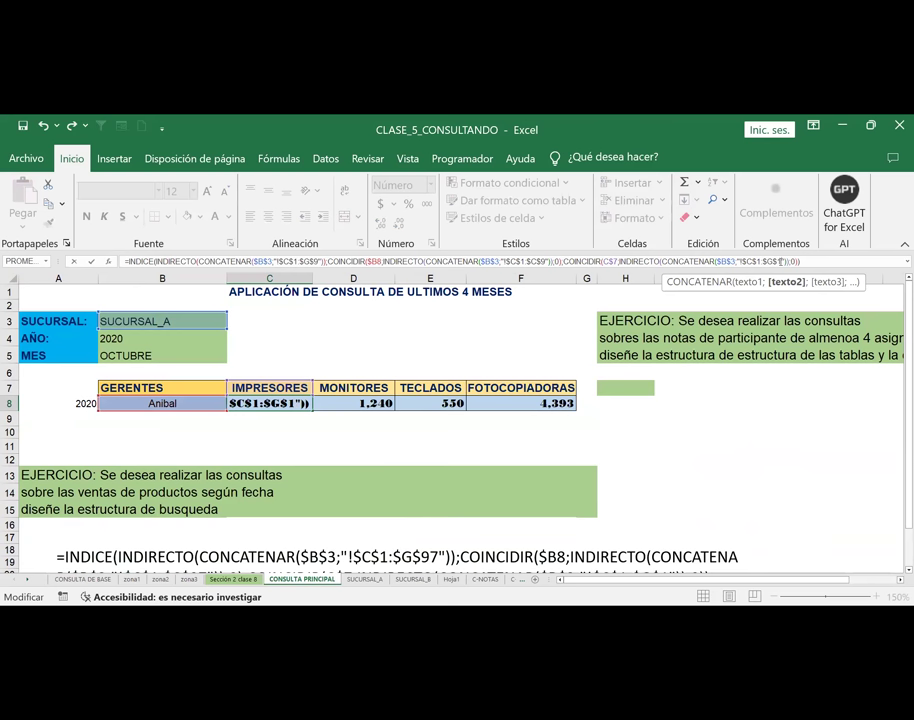
key(Return)
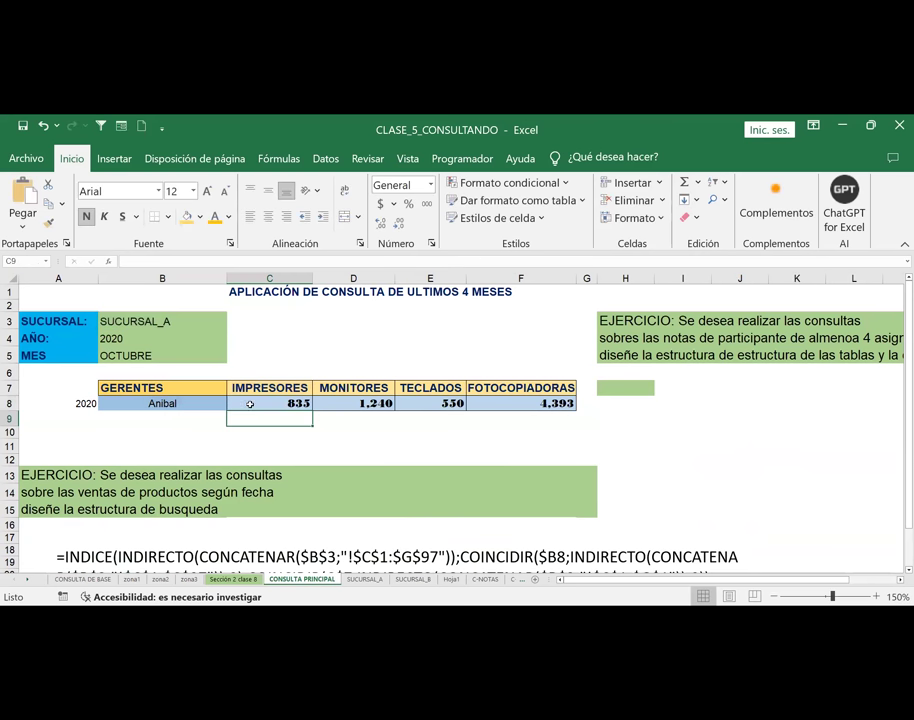
click(255, 402)
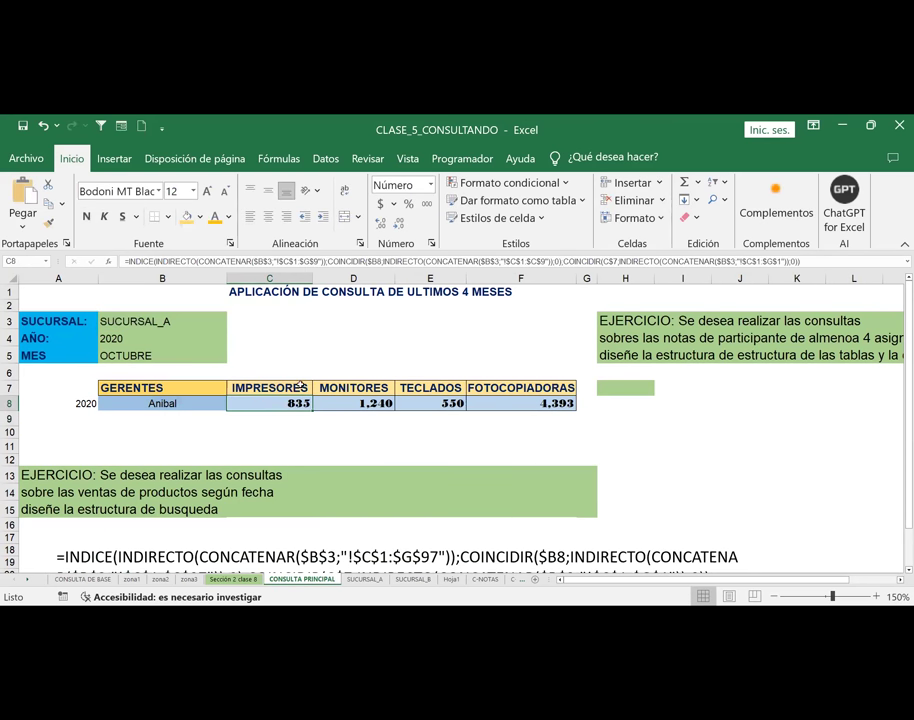